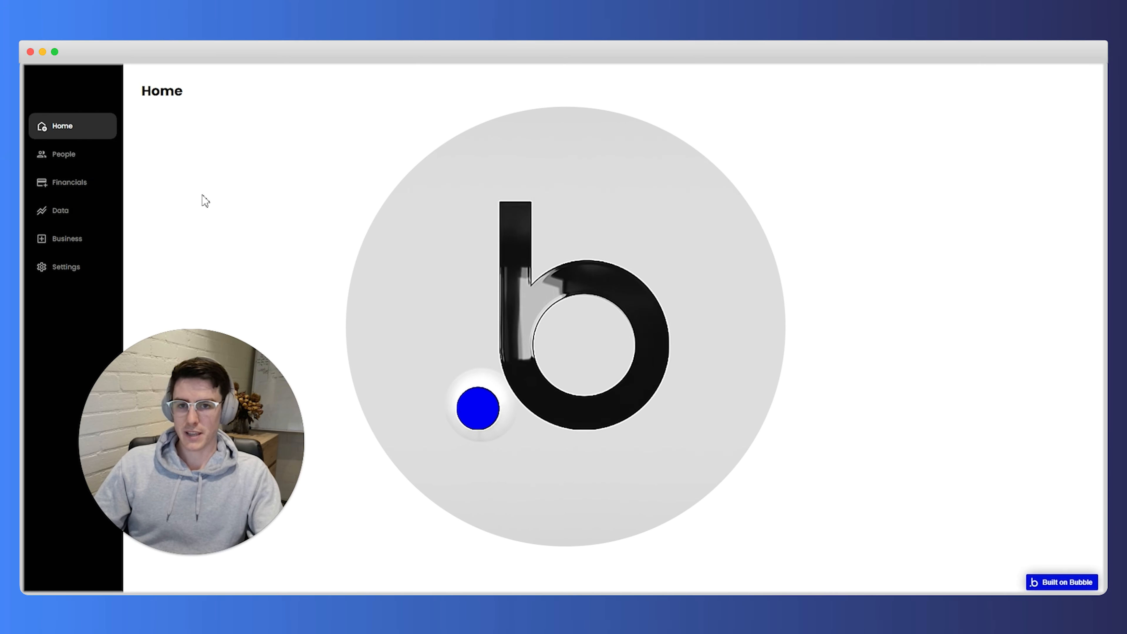
Step: Try the sidebar menu of the running example by switching between its items, including People and Financials, and return to Home
left_click(67, 158)
left_click(78, 186)
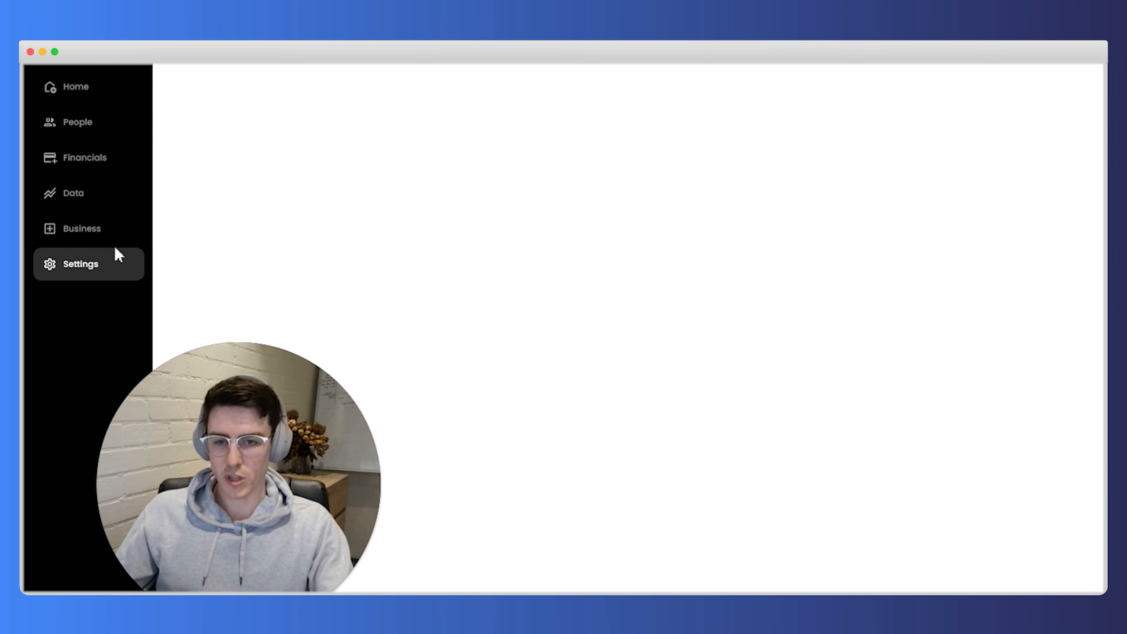
left_click(101, 232)
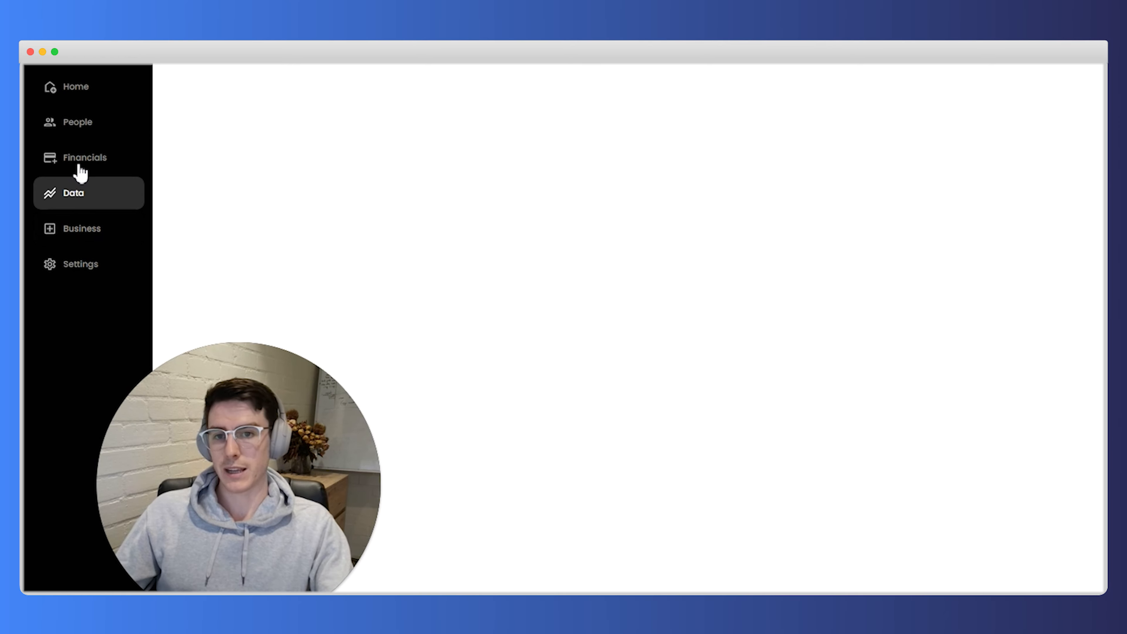
left_click(71, 153)
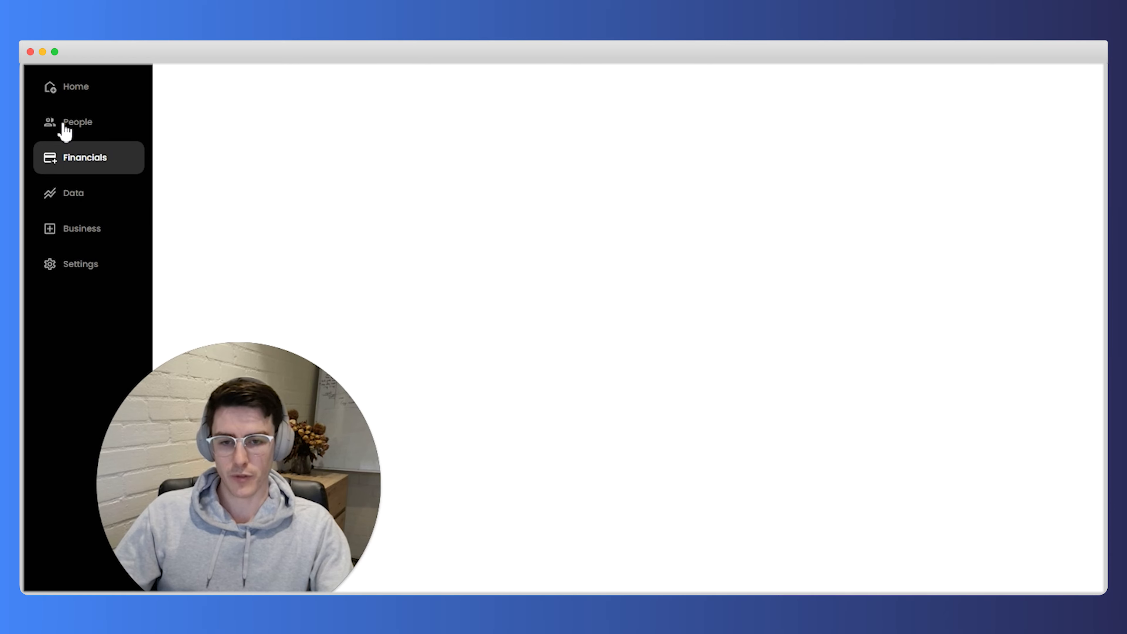
left_click(74, 163)
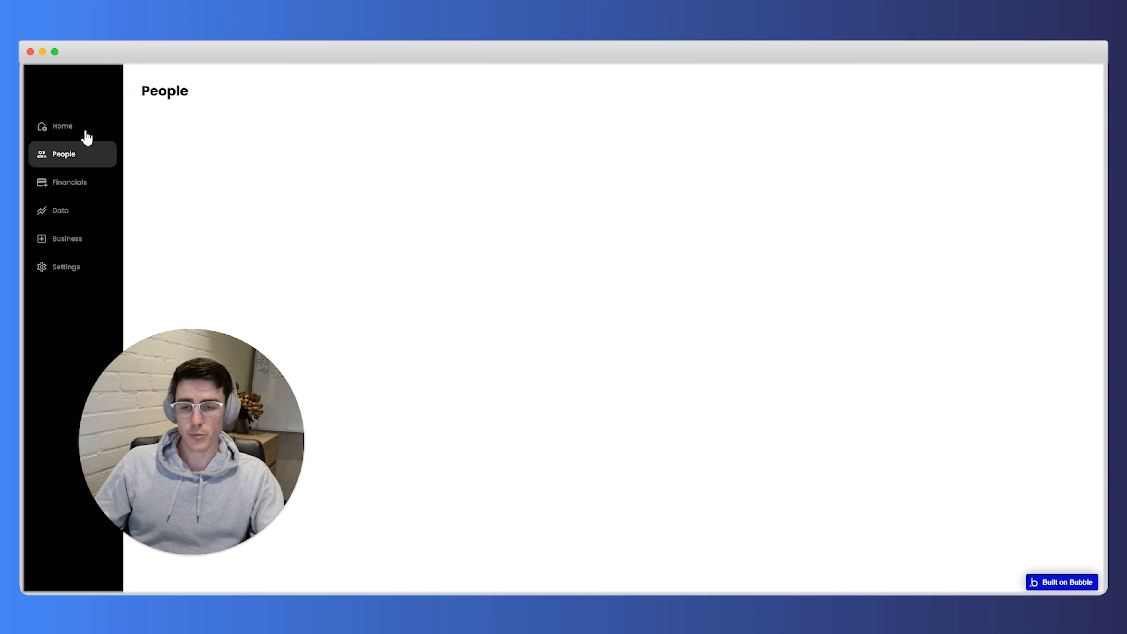
left_click(73, 133)
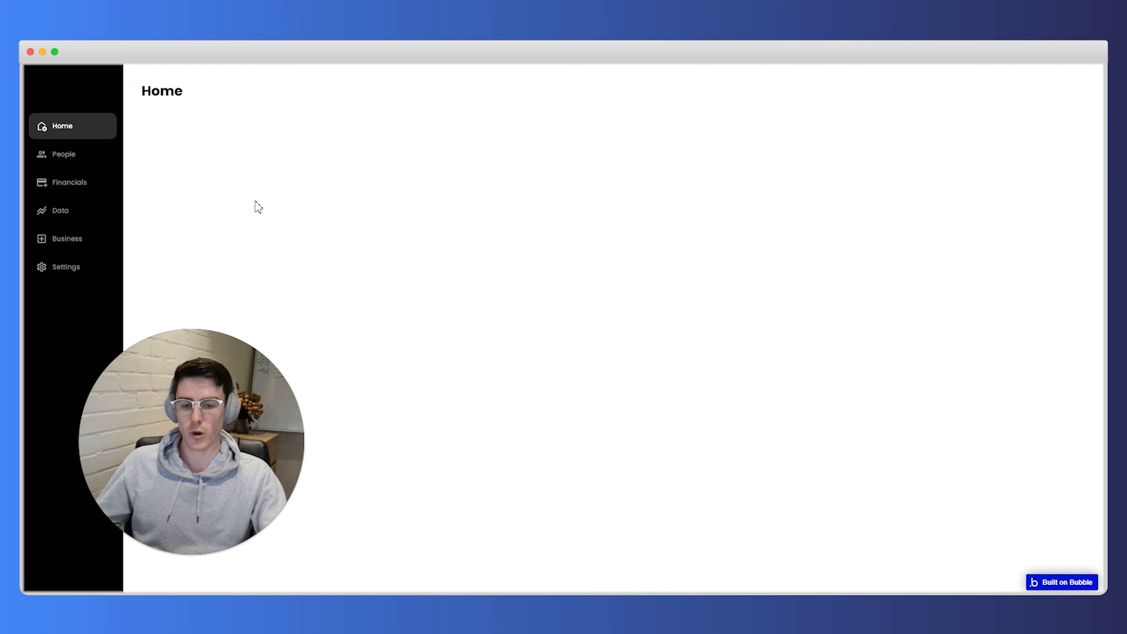
Step: Switch to the Bubble editor, compare Group MenuItem Display with the running example, and open that group's click workflow
key("ctrl+shift+Tab")
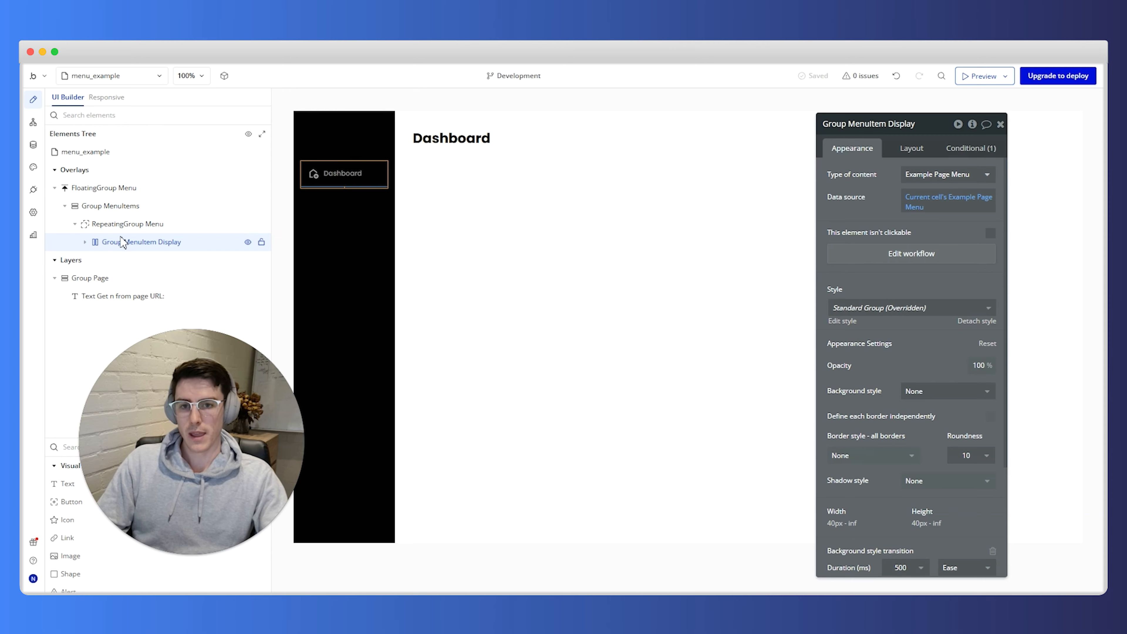
mouse_move(163, 245)
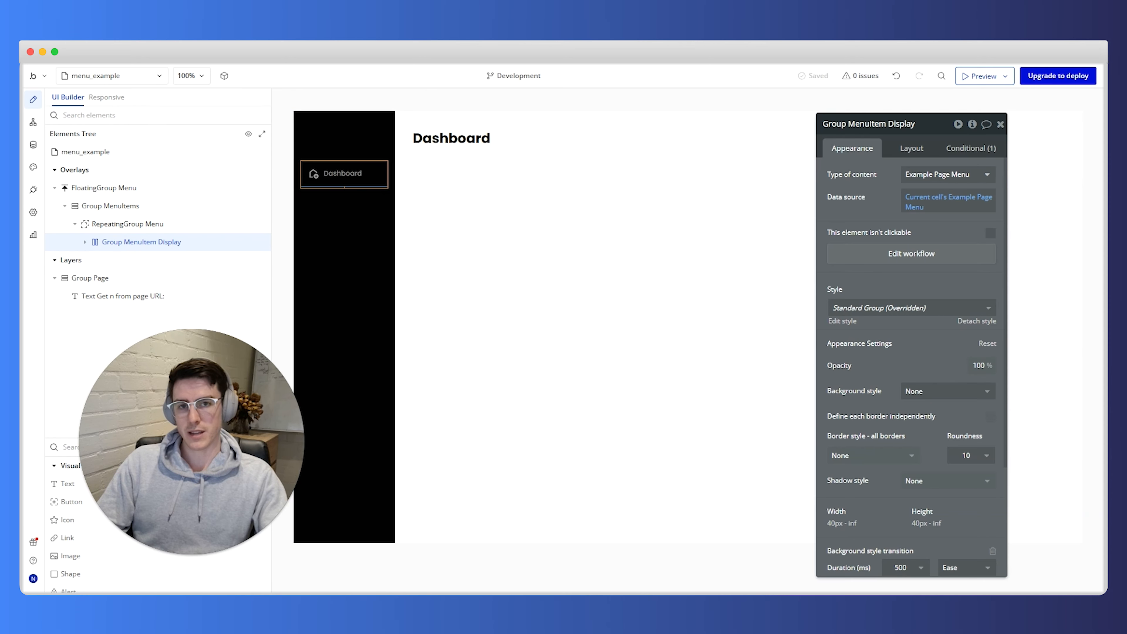
key("ctrl+Tab")
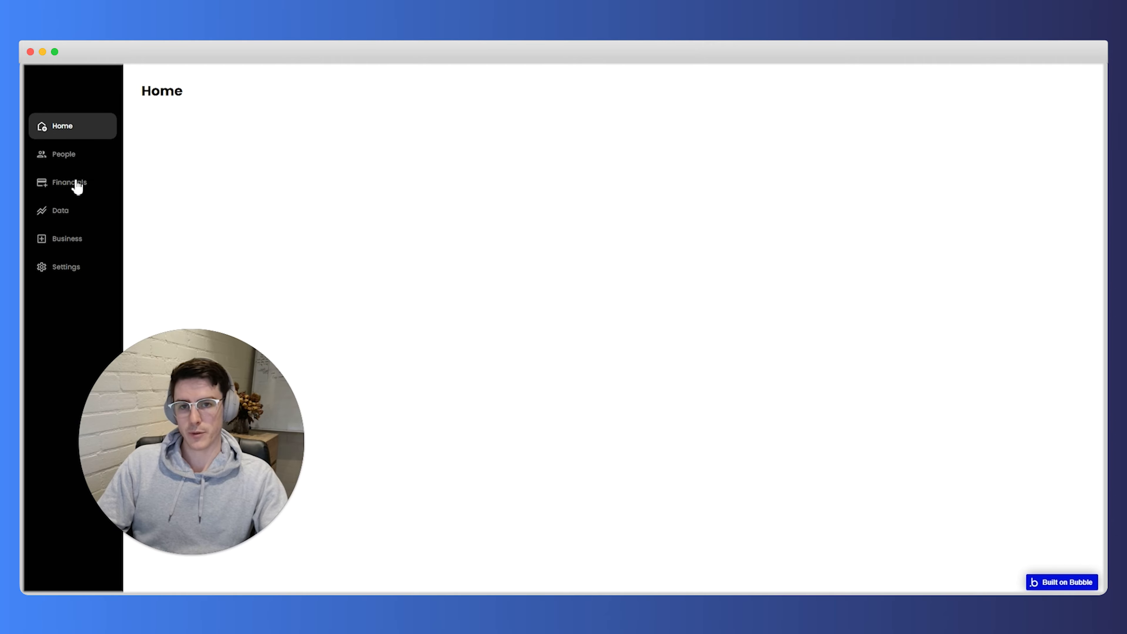
key("ctrl+Tab")
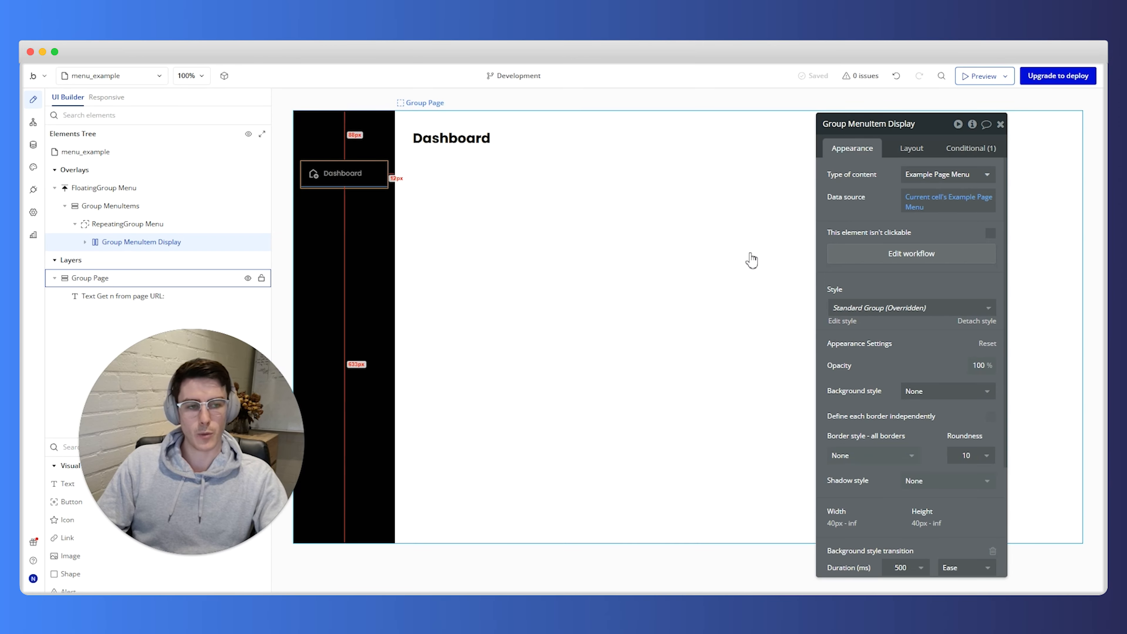
left_click(873, 256)
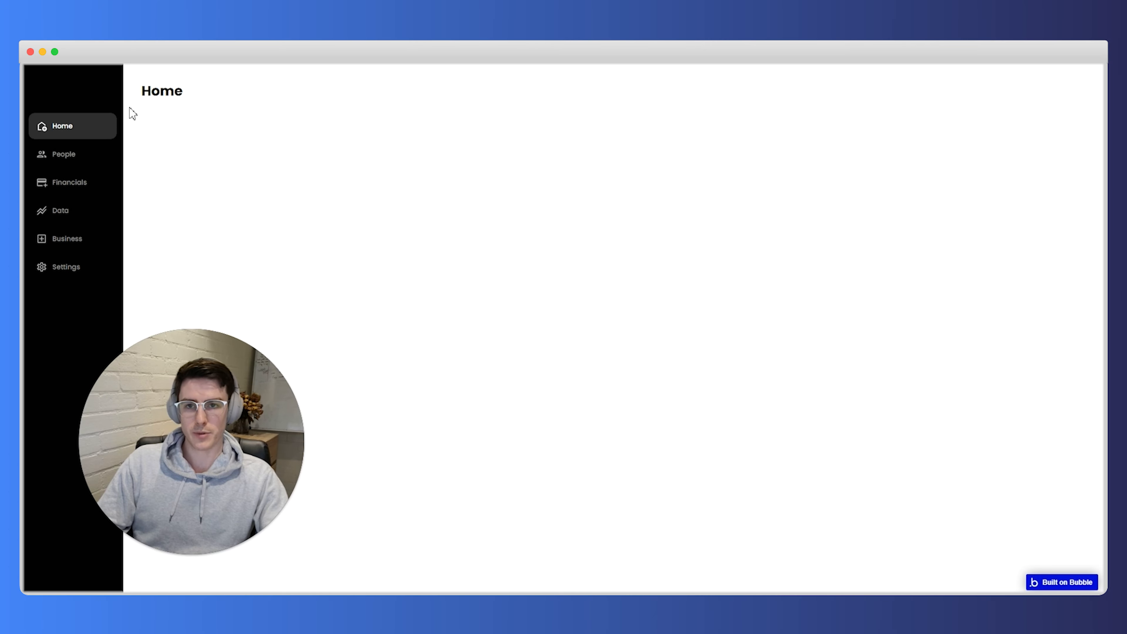
Step: Check the People, Financials, Data and Business menu items in the running example and return to the editor's page design
left_click(77, 157)
left_click(77, 182)
left_click(77, 215)
left_click(76, 242)
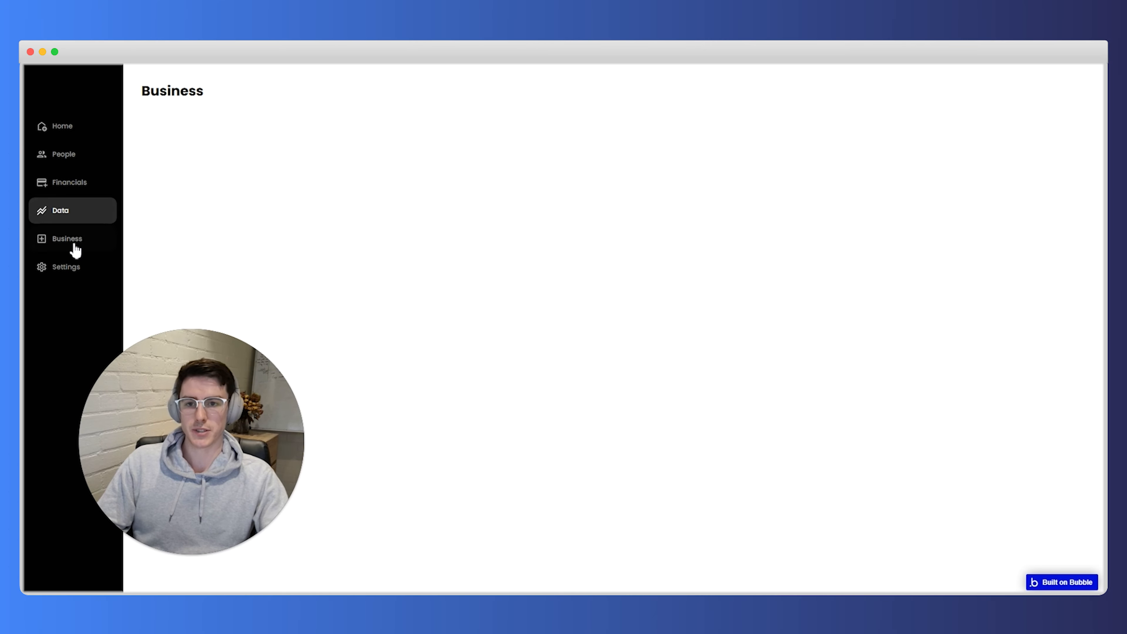
left_click(75, 255)
left_click(75, 247)
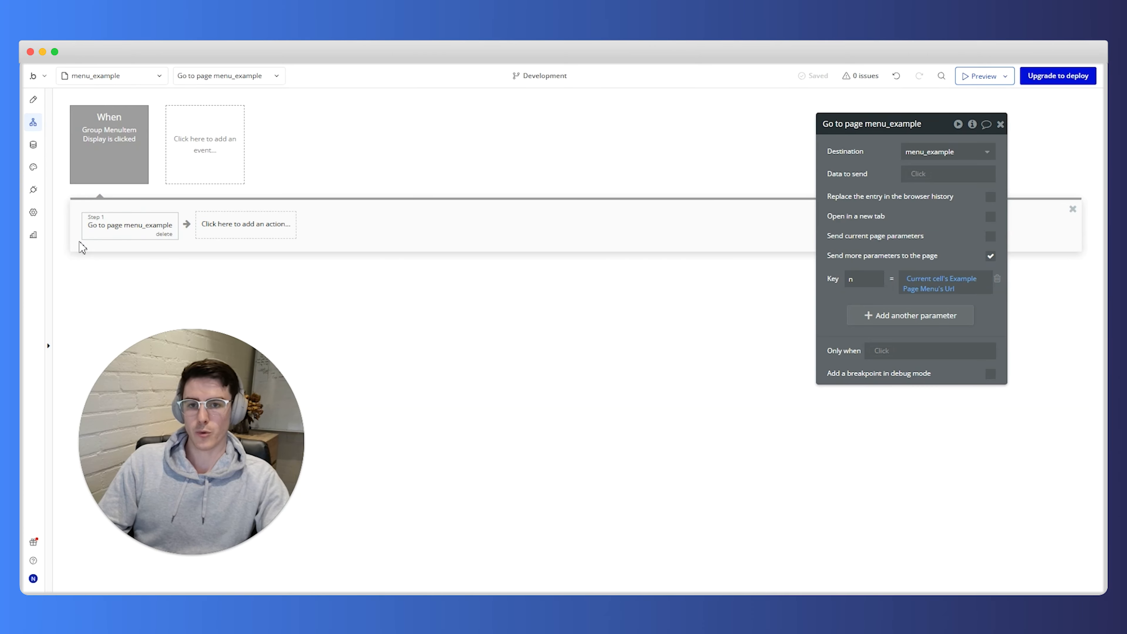
left_click(35, 102)
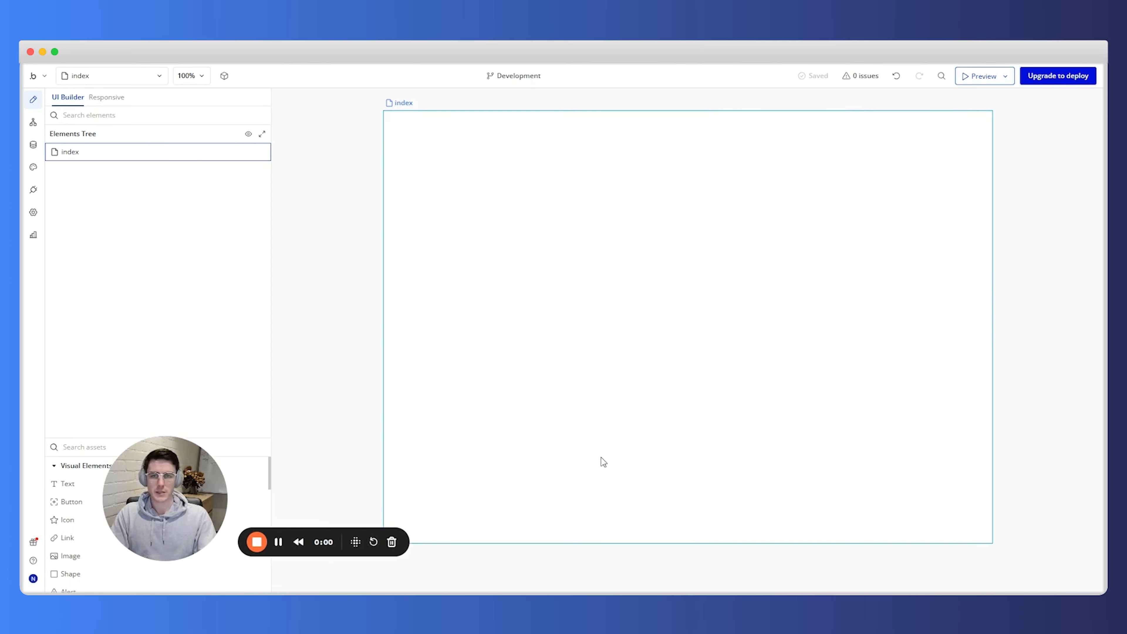
Step: Create a new web page named Menu Example without cloning an existing page
left_click(326, 364)
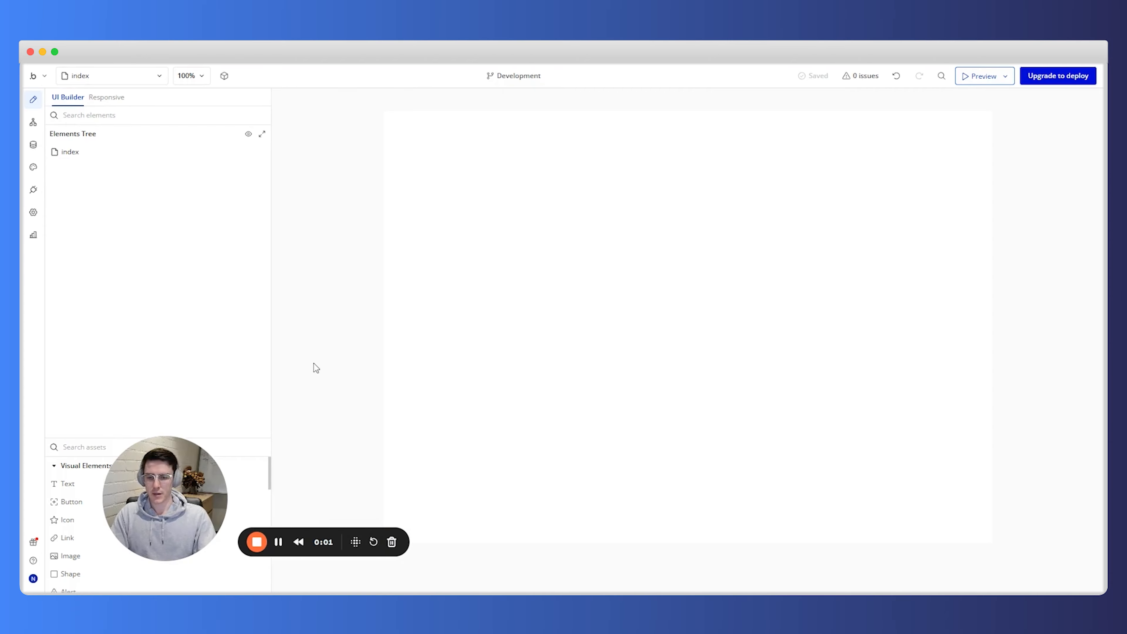
left_click(150, 76)
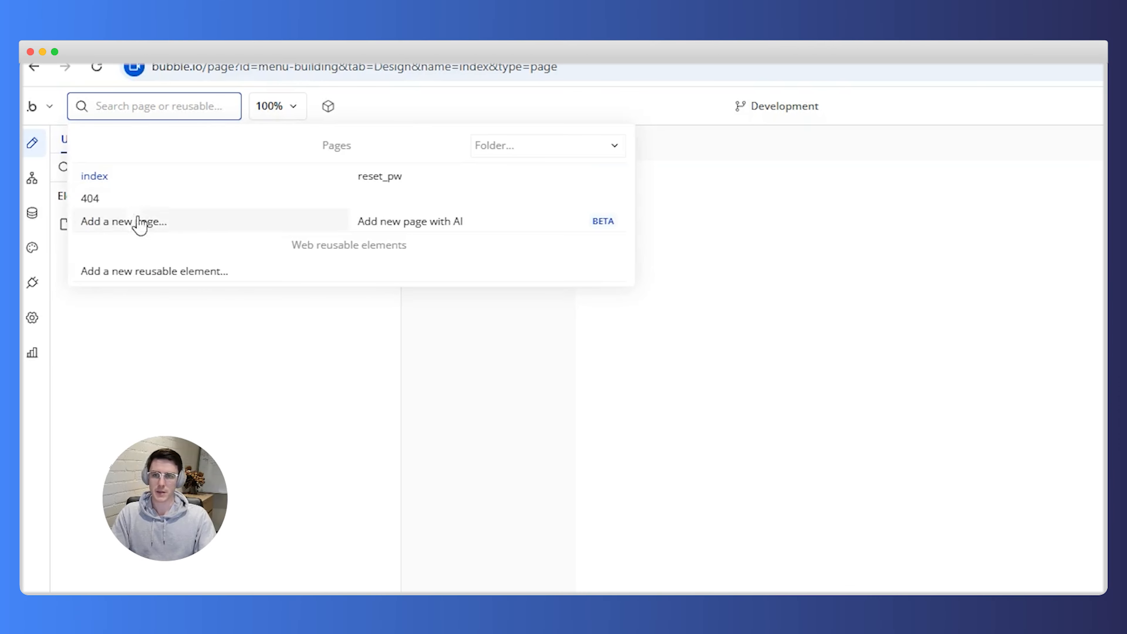
left_click(124, 227)
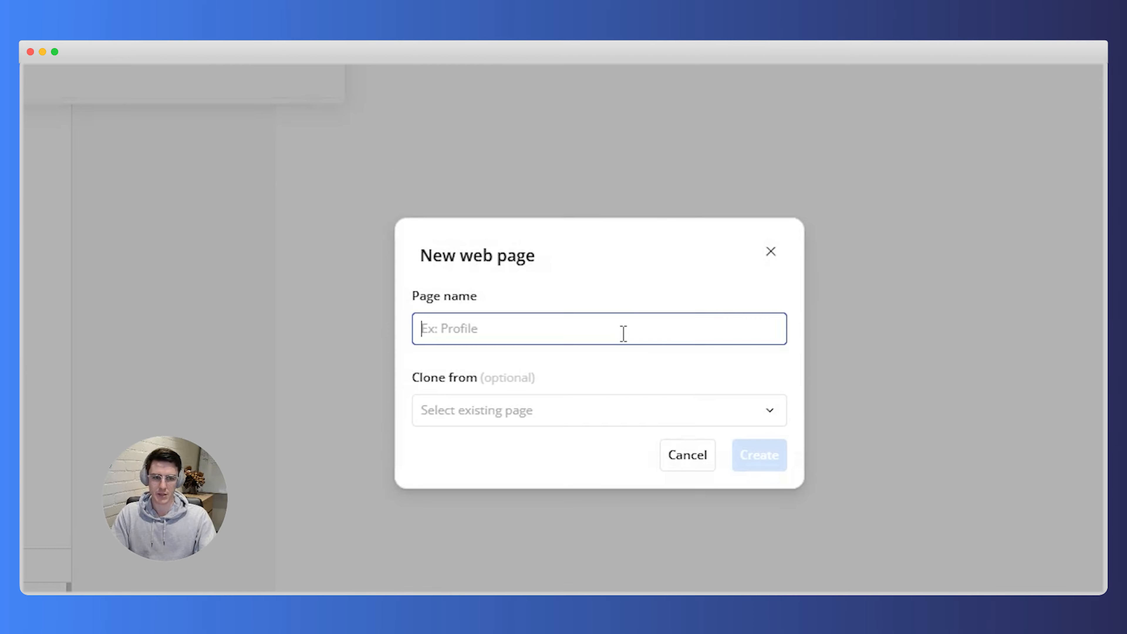
type("Menu Exa")
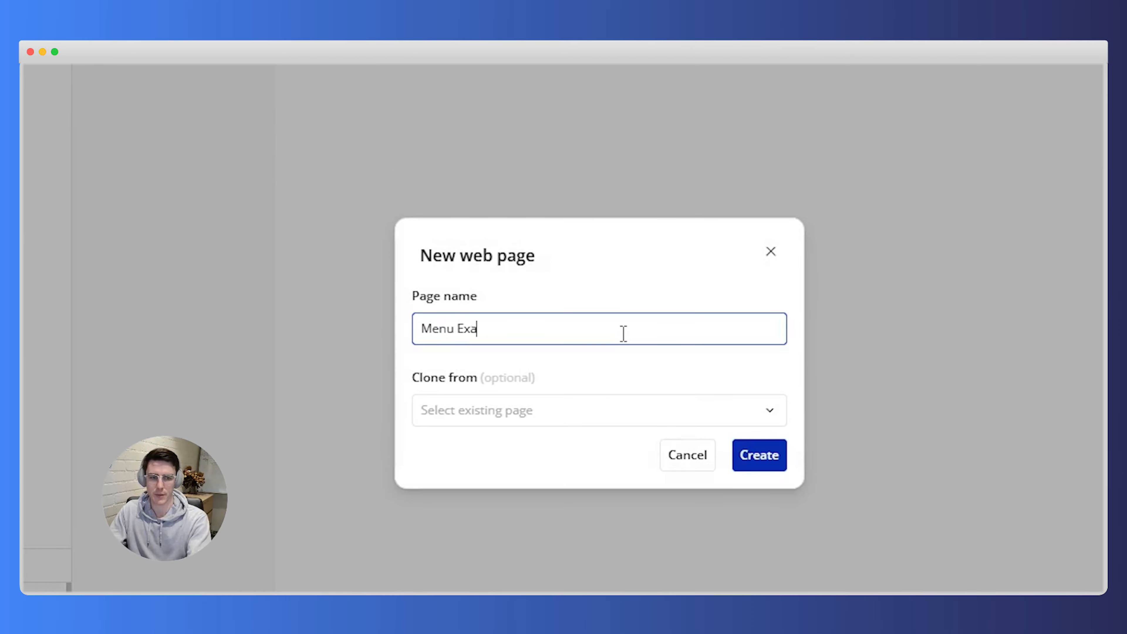
type("mple")
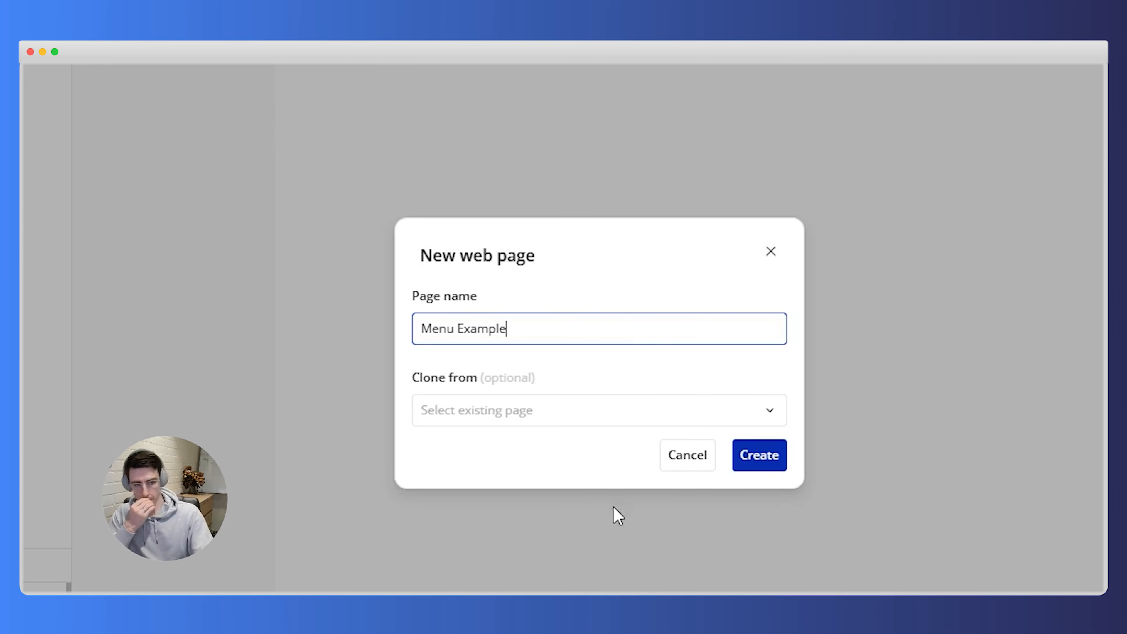
left_click(778, 454)
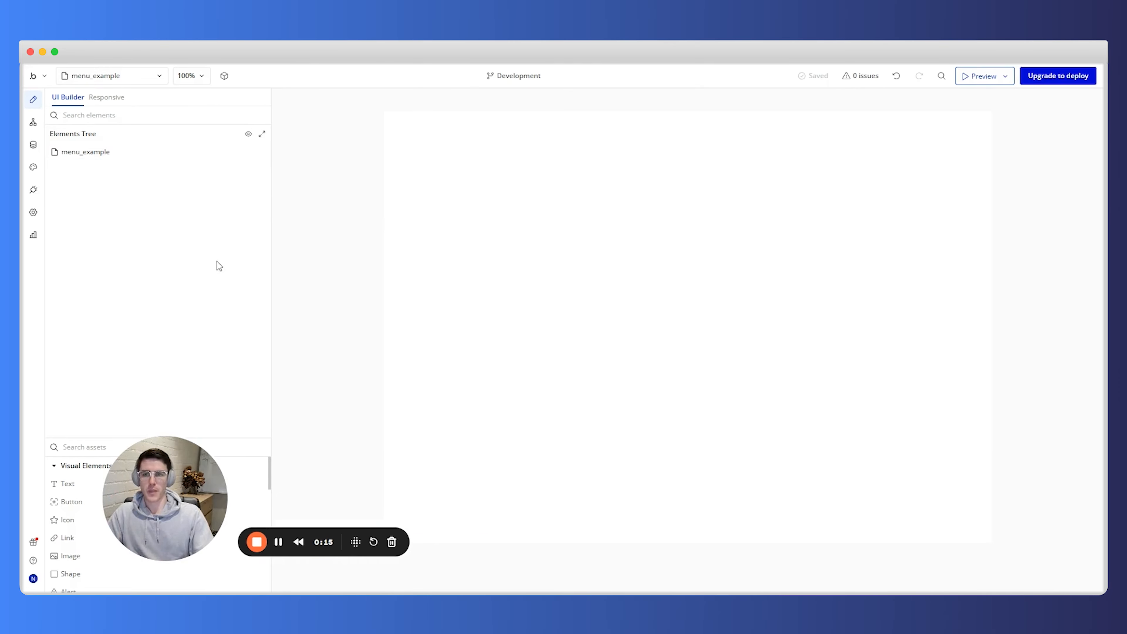
Step: Set the menu_example page's container layout to Column and its default builder width to 1400
mouse_move(102, 156)
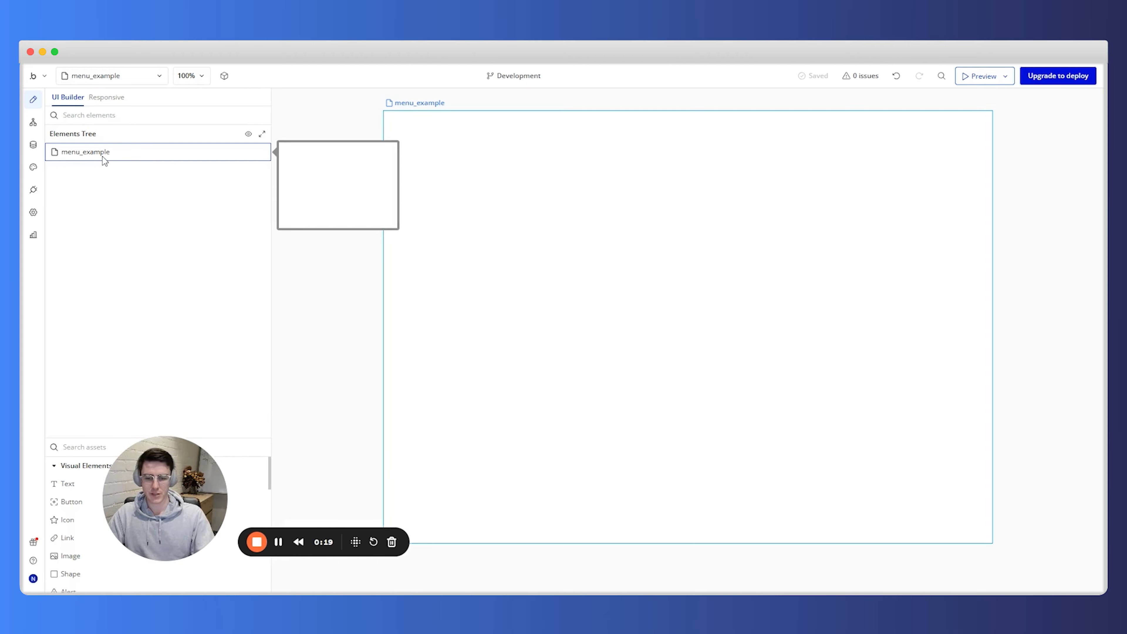
left_click(103, 156)
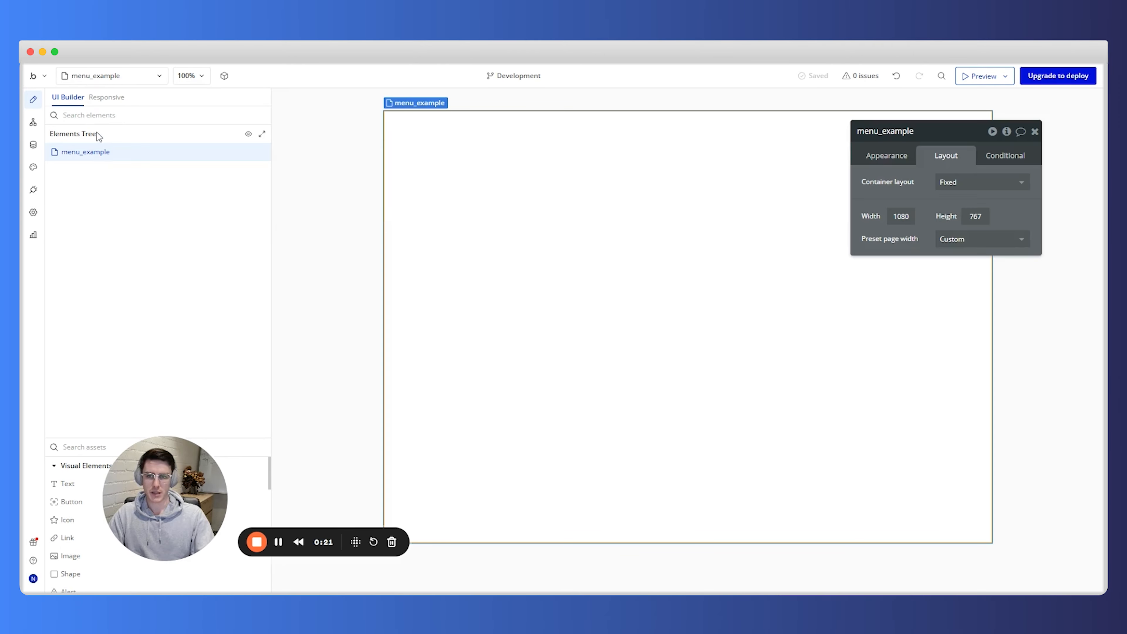
left_click(887, 156)
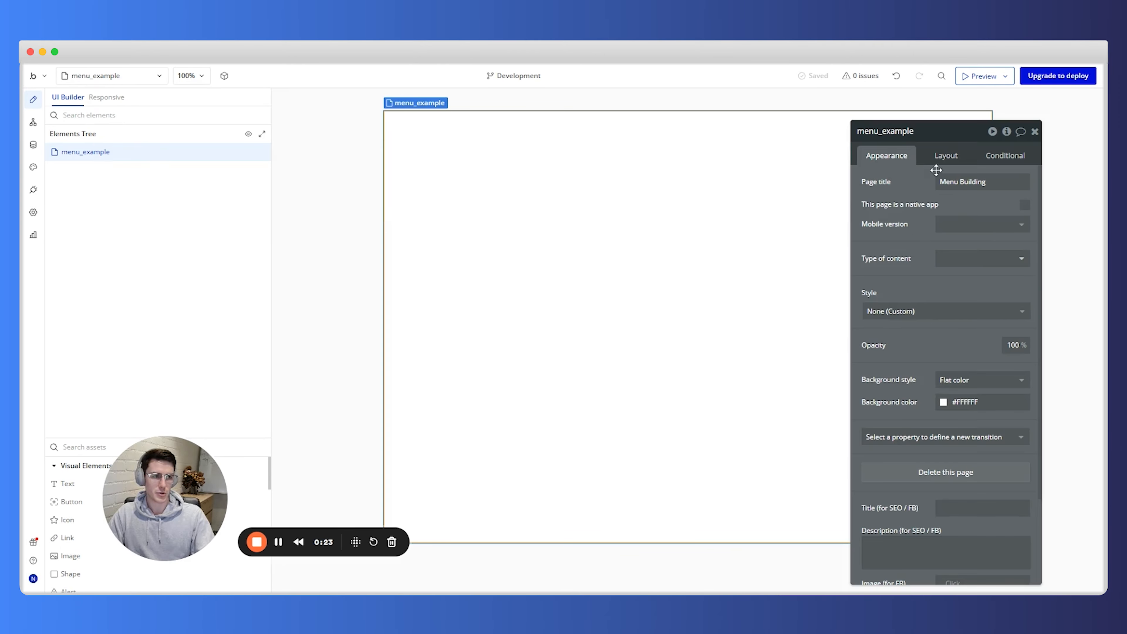
left_click(945, 156)
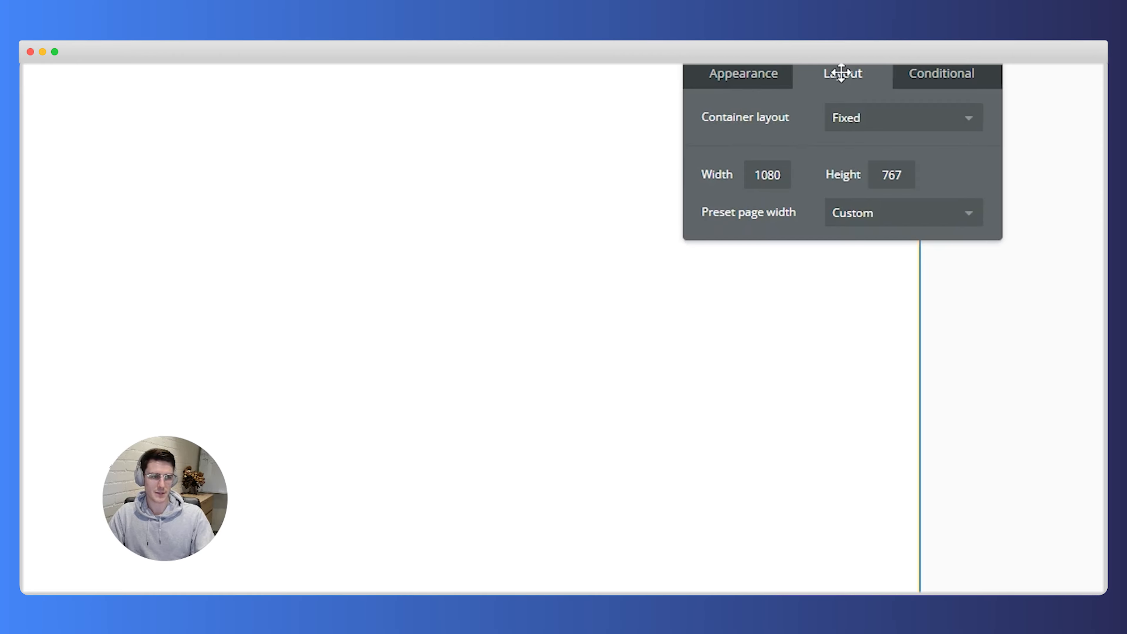
left_click(868, 118)
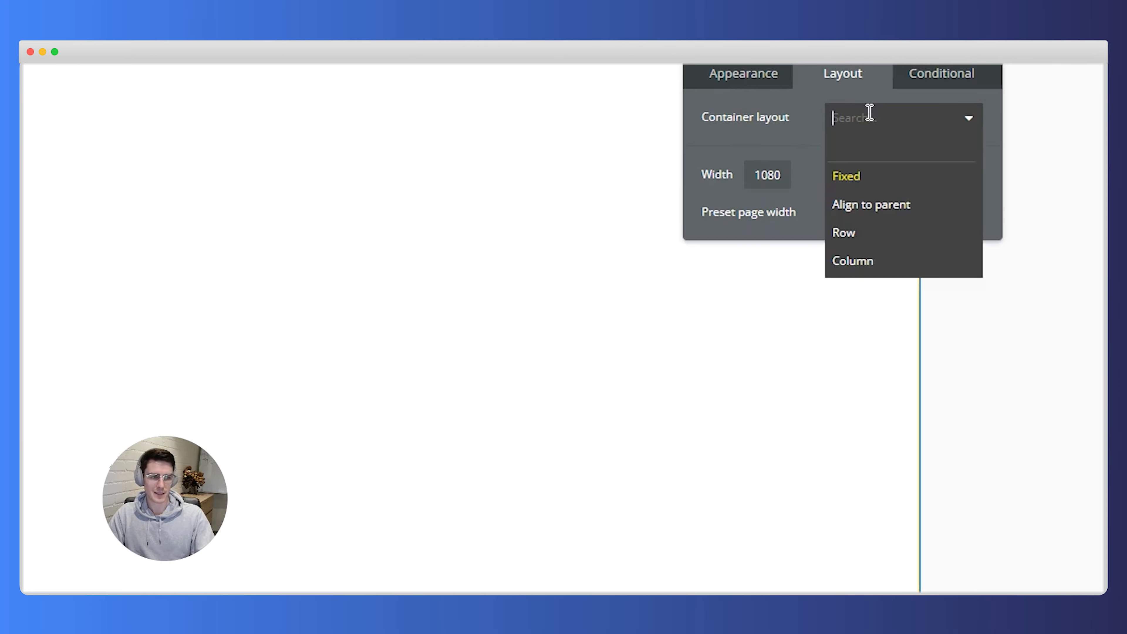
left_click(870, 265)
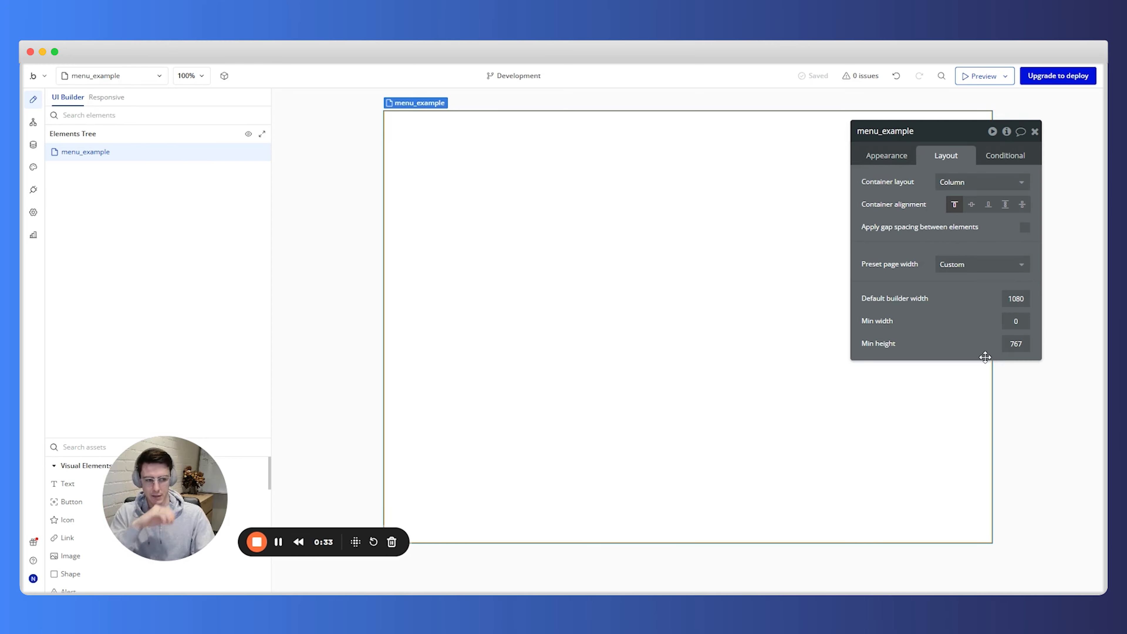
left_click(1014, 299)
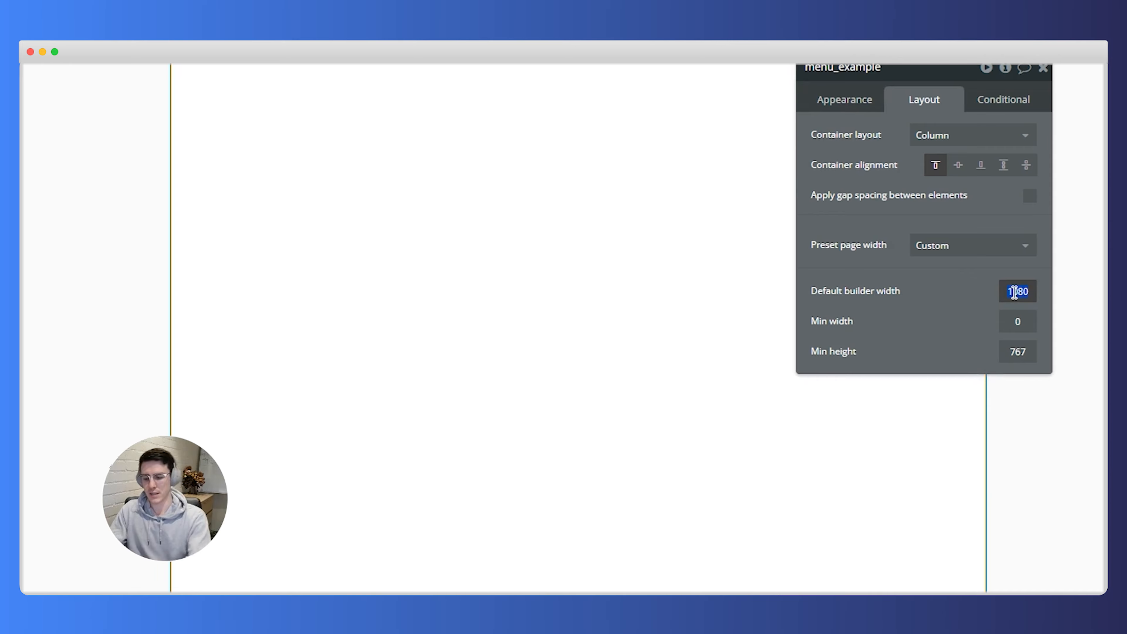
type("1400")
key("Tab")
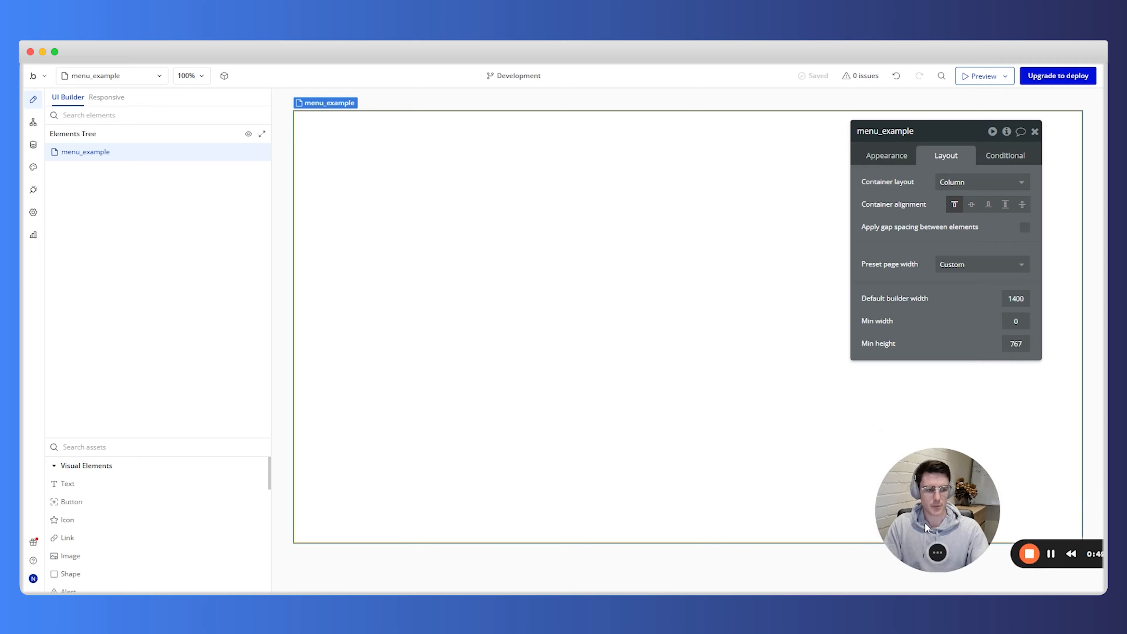
Step: Add a Group container to the menu_example page and rename it Group Page
left_click(91, 448)
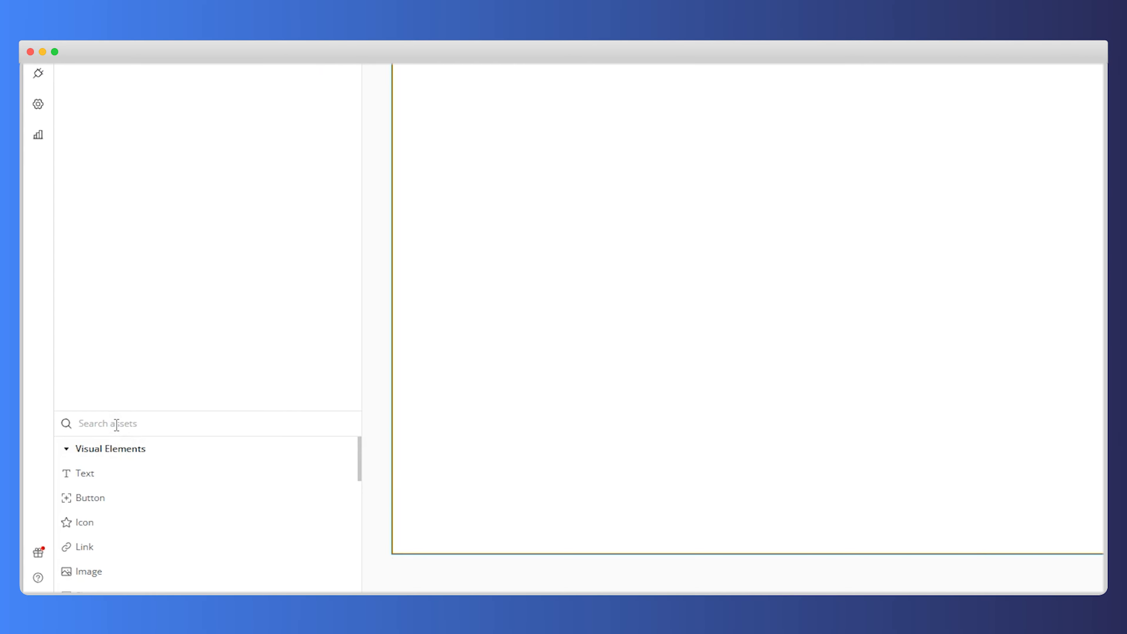
type("group")
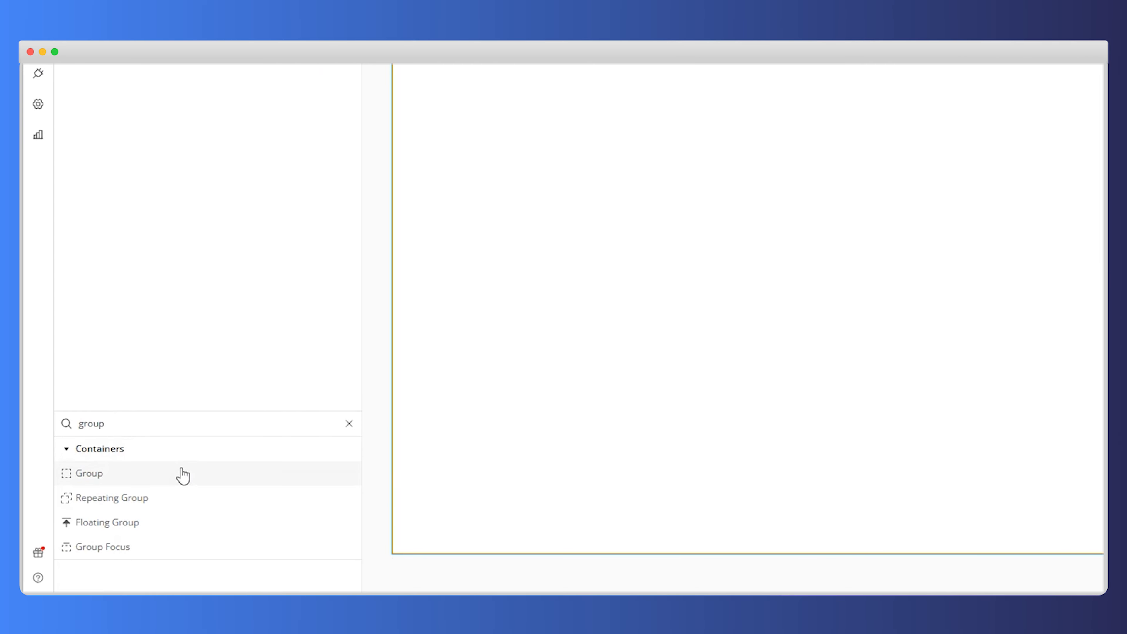
left_click(180, 472)
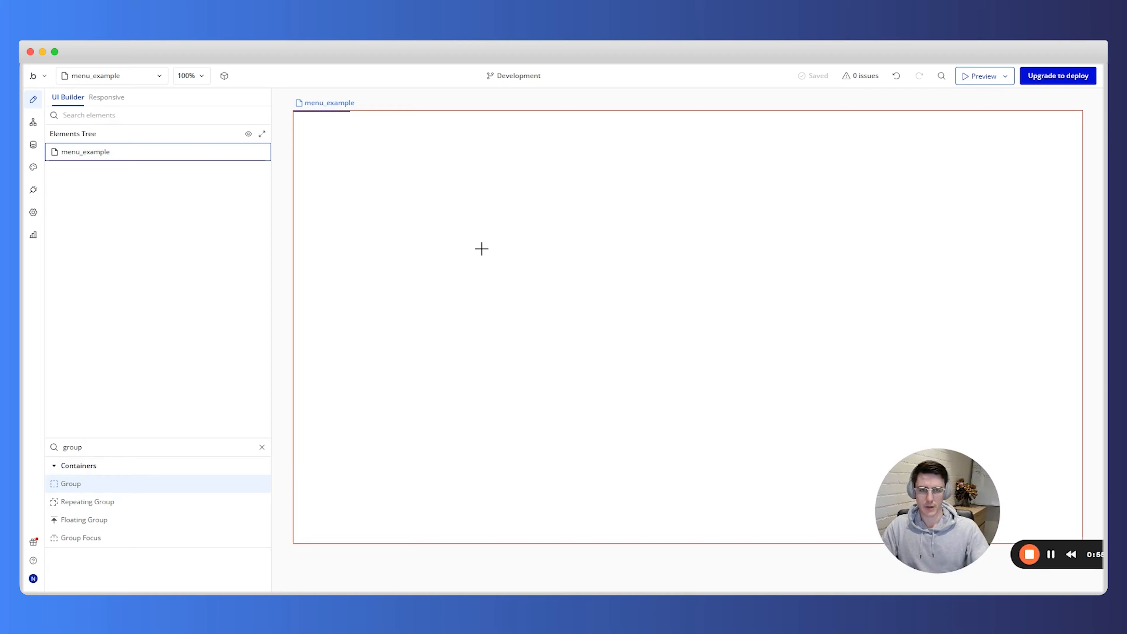
left_click(482, 249)
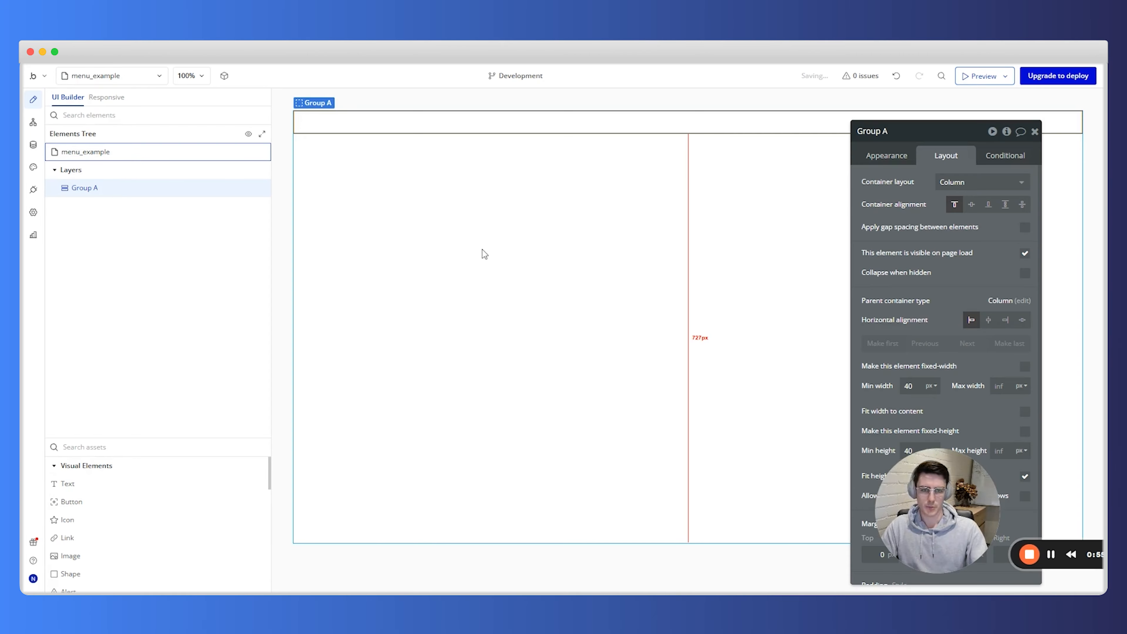
left_click(918, 131)
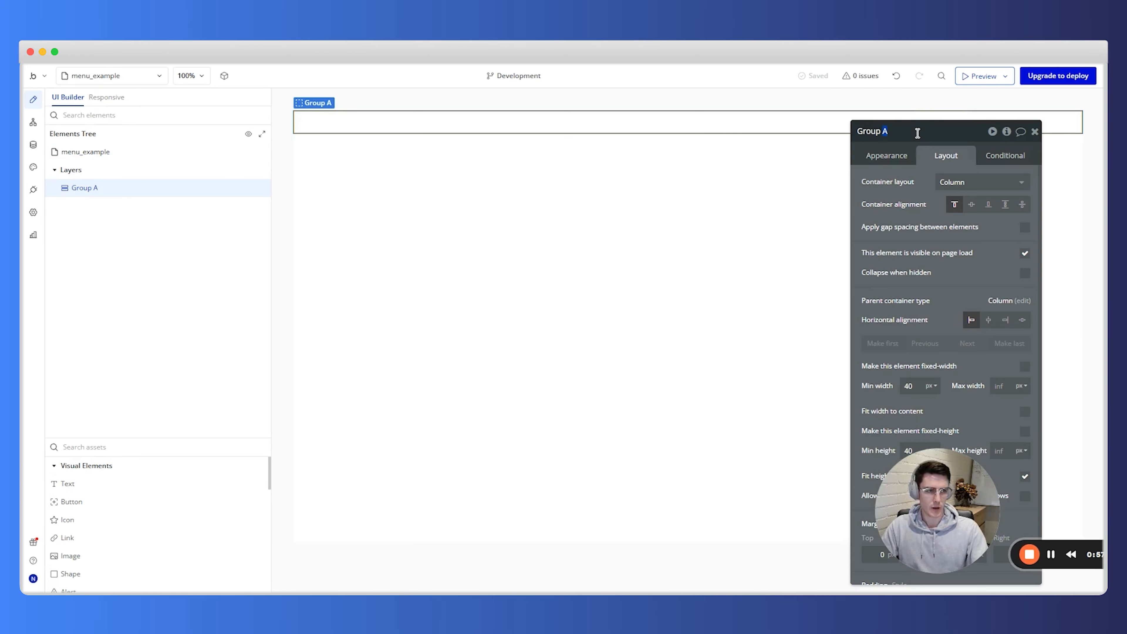
key("BackSpace")
type("Page")
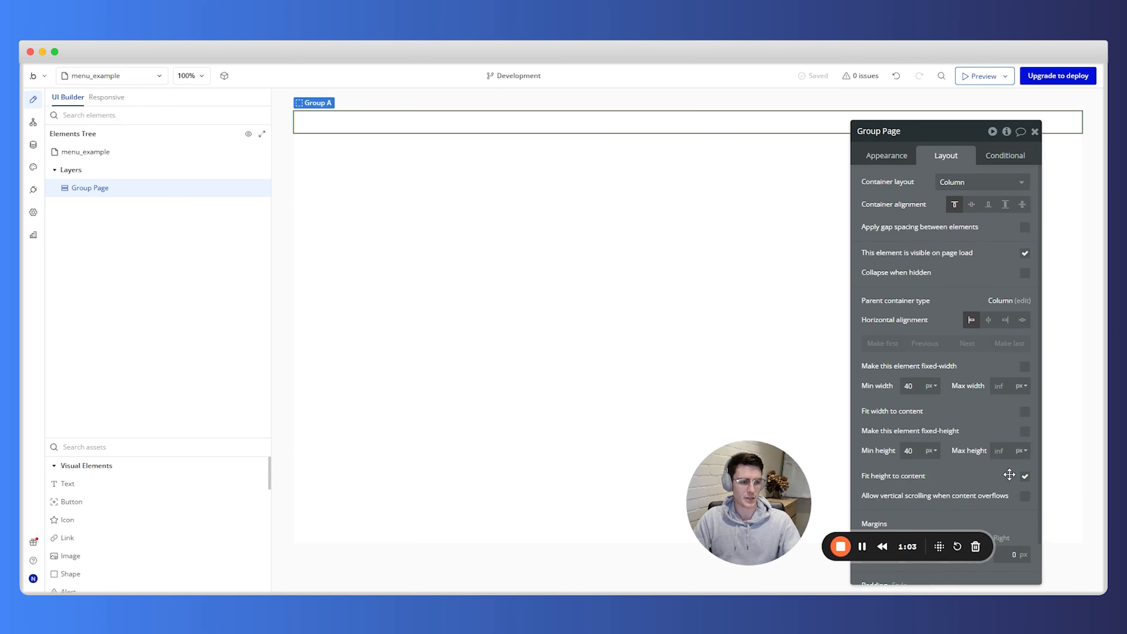
Step: Turn off Fit height to content for Group Page and move its property editor aside
left_click(1025, 476)
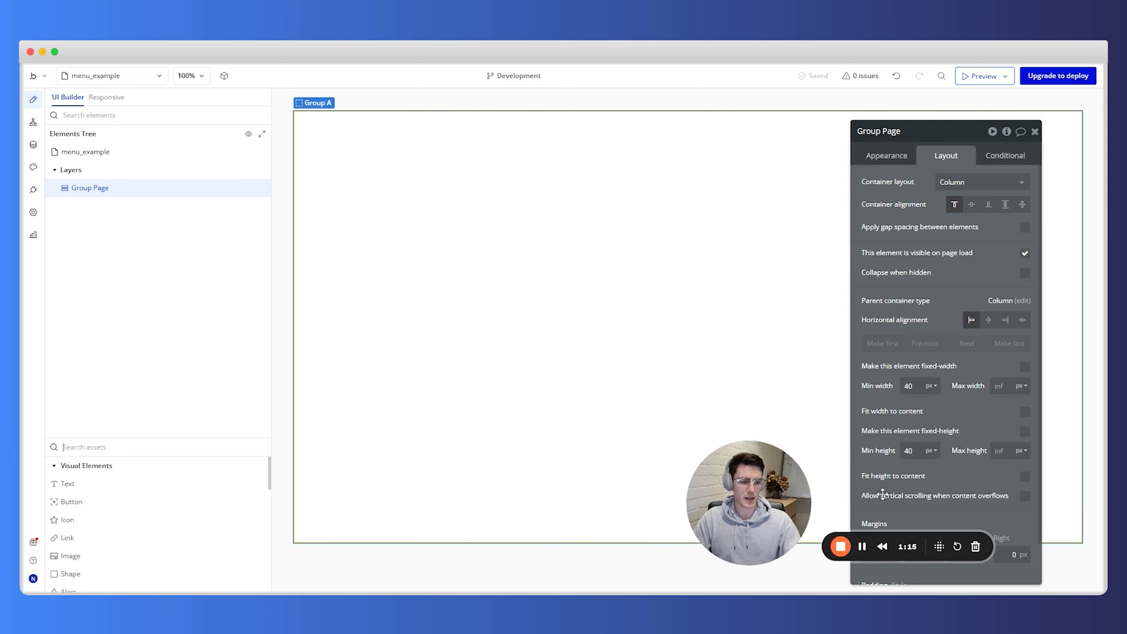
left_click_drag(774, 504, 1052, 518)
left_click_drag(916, 481, 414, 476)
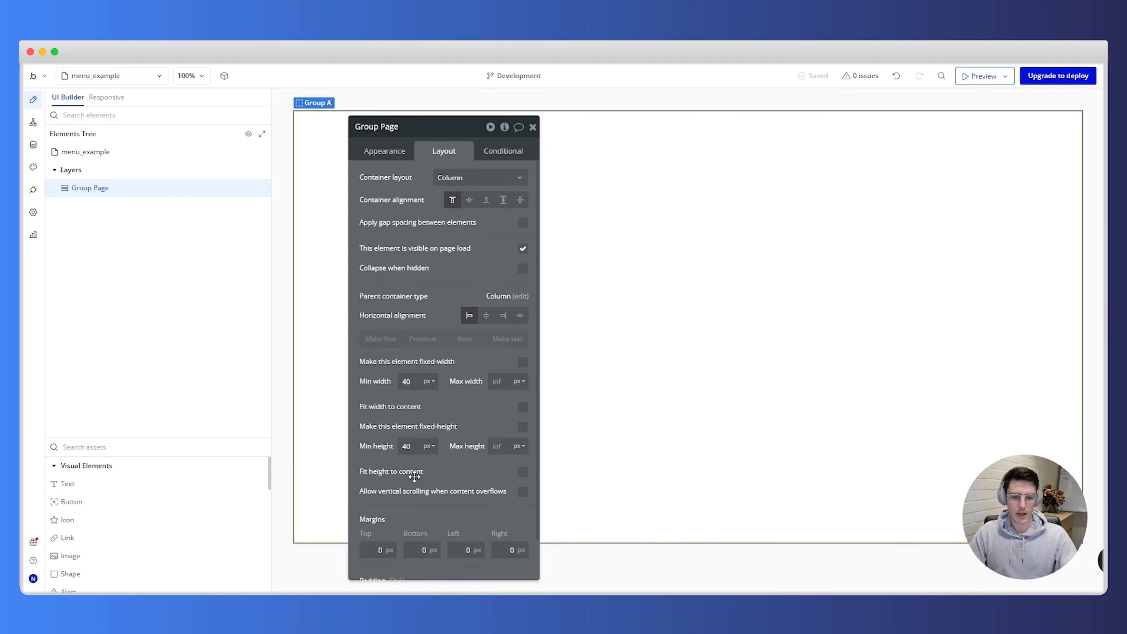
Step: Set Group Page's left margin to 180 px and move its property editor aside
mouse_move(115, 189)
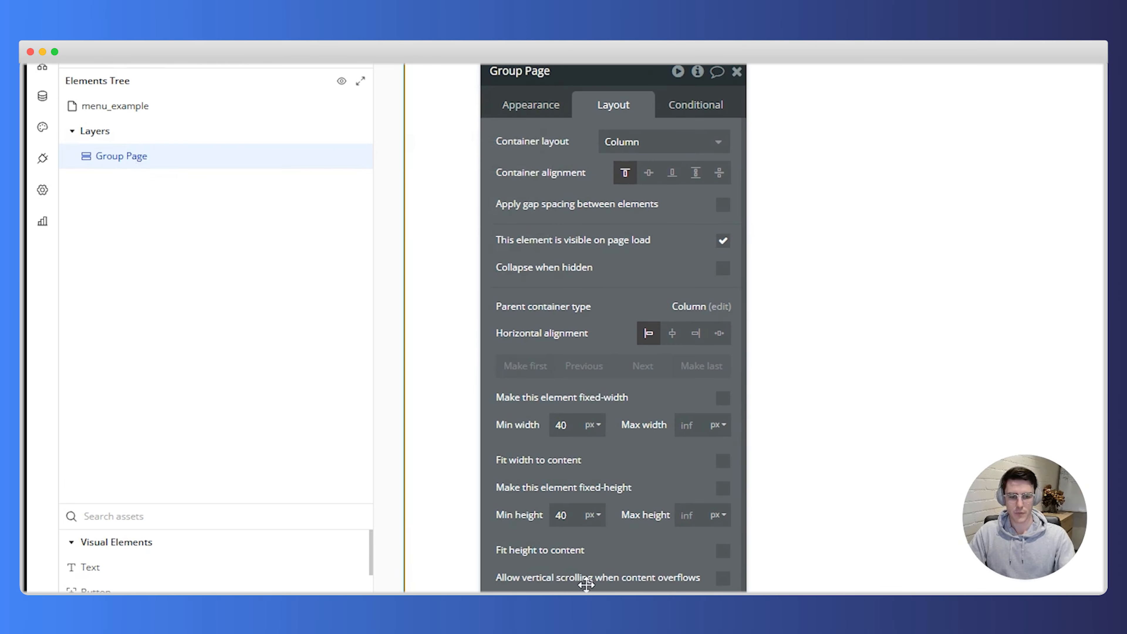
scroll(586, 585, "down", 3)
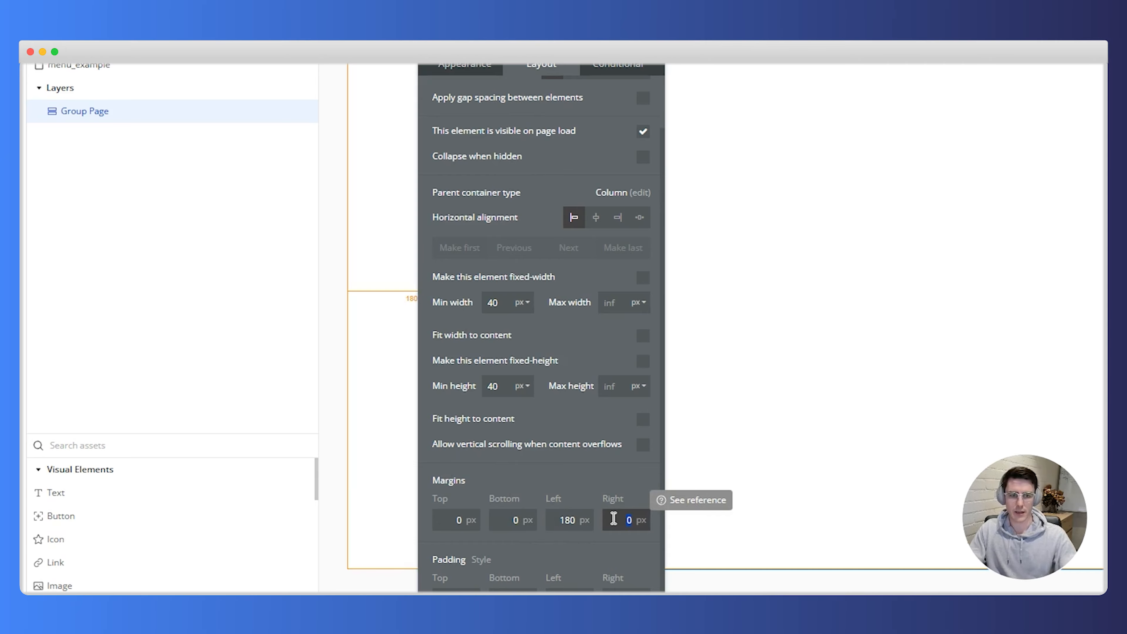
left_click_drag(524, 456, 725, 414)
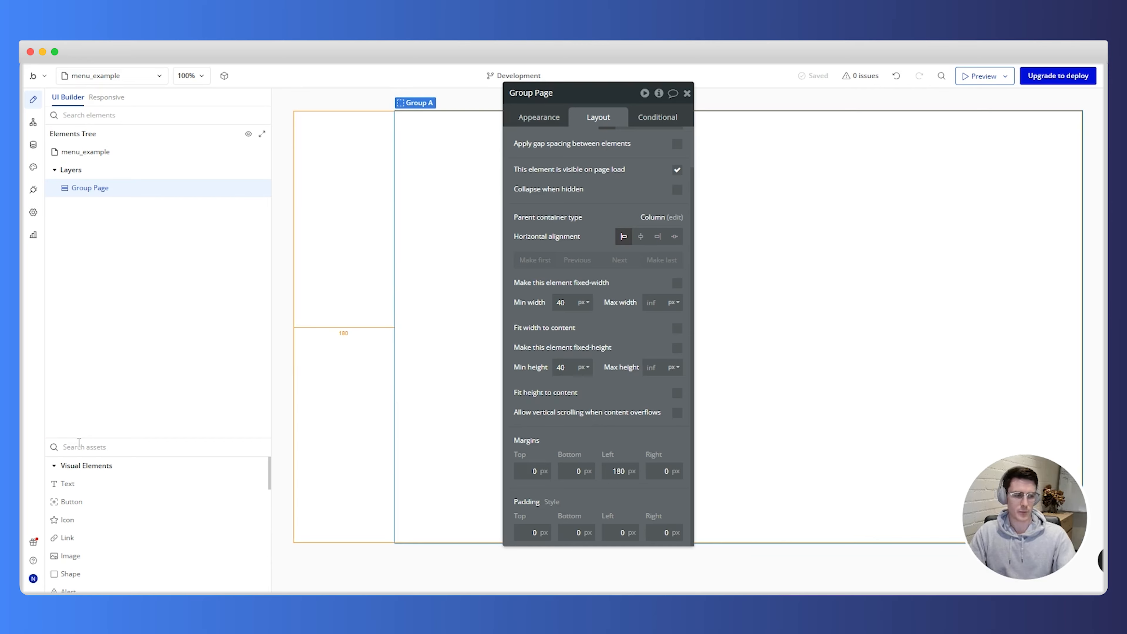
Step: Find the Floating Group container among the assets and place one on the menu_example page
type("oating")
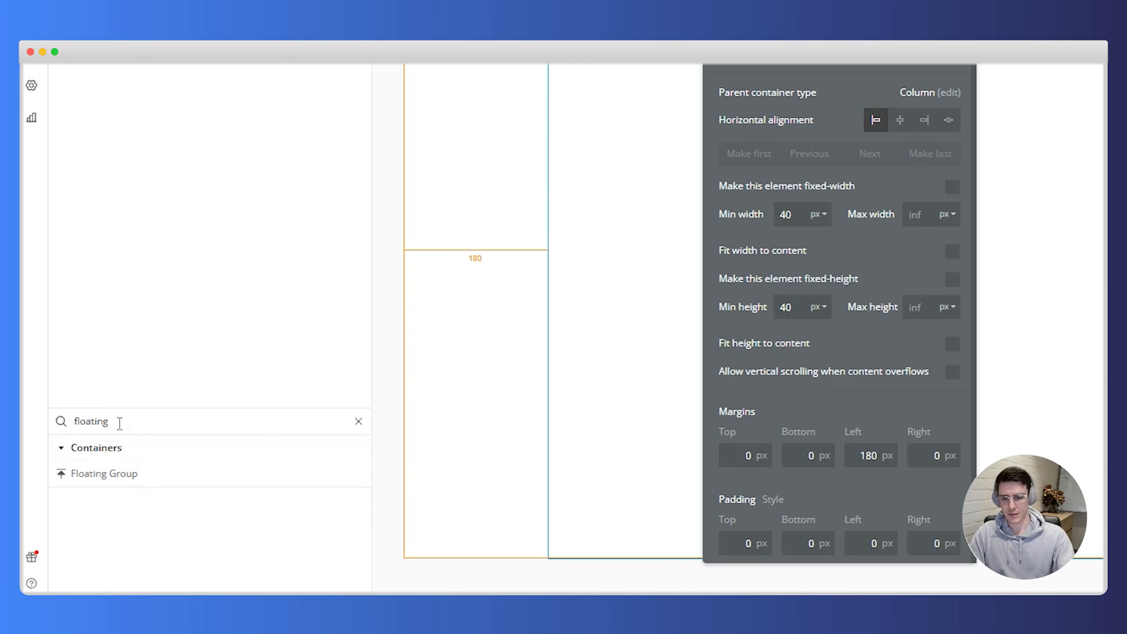
left_click(128, 474)
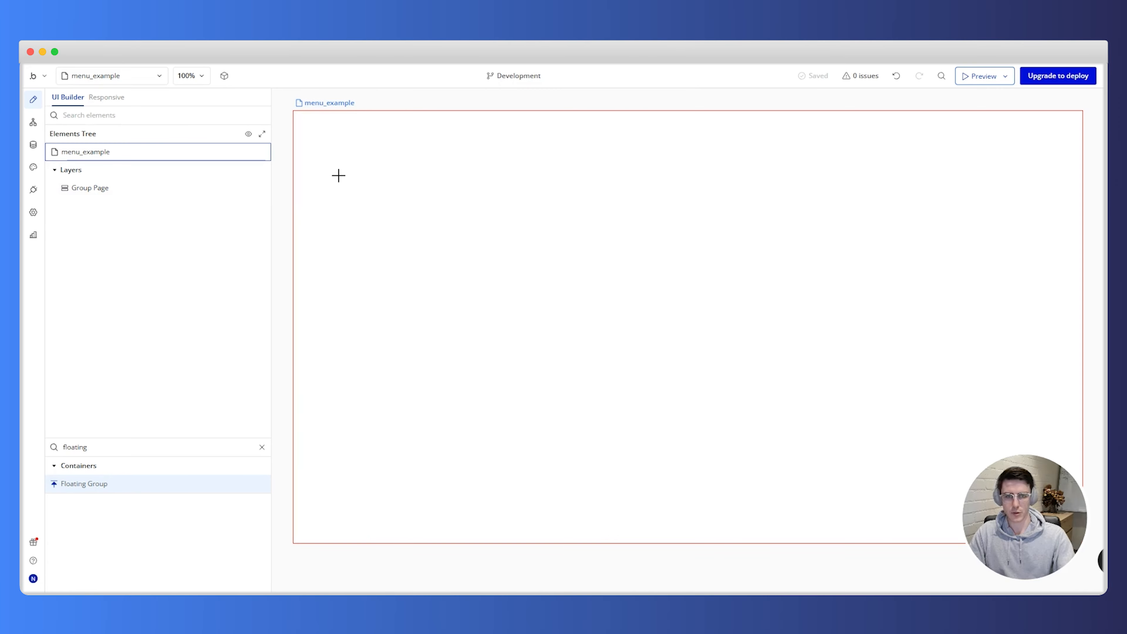
left_click(339, 176)
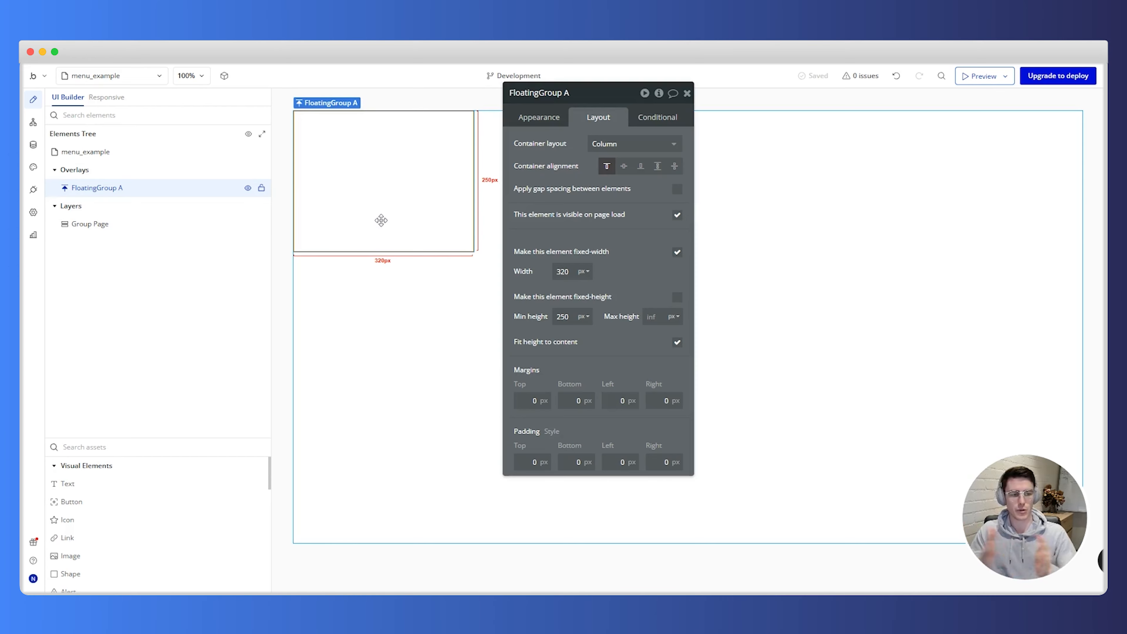
Step: Give the floating group a flat Primary (#4244CA) background and rename it FloatingGroup Menu
left_click(538, 117)
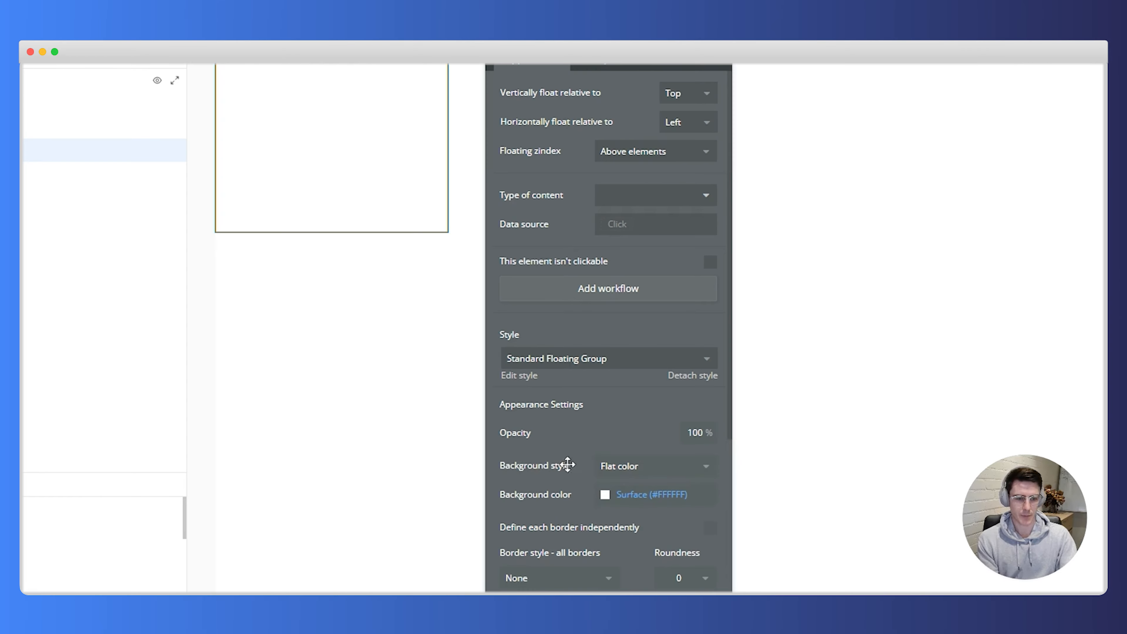
left_click(660, 470)
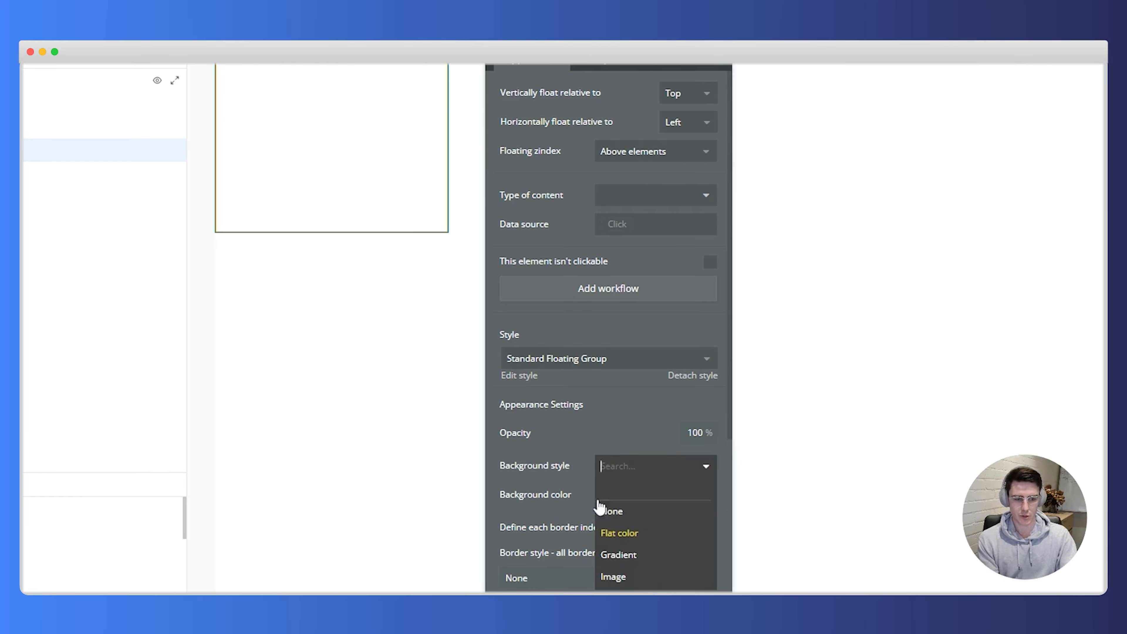
left_click(609, 535)
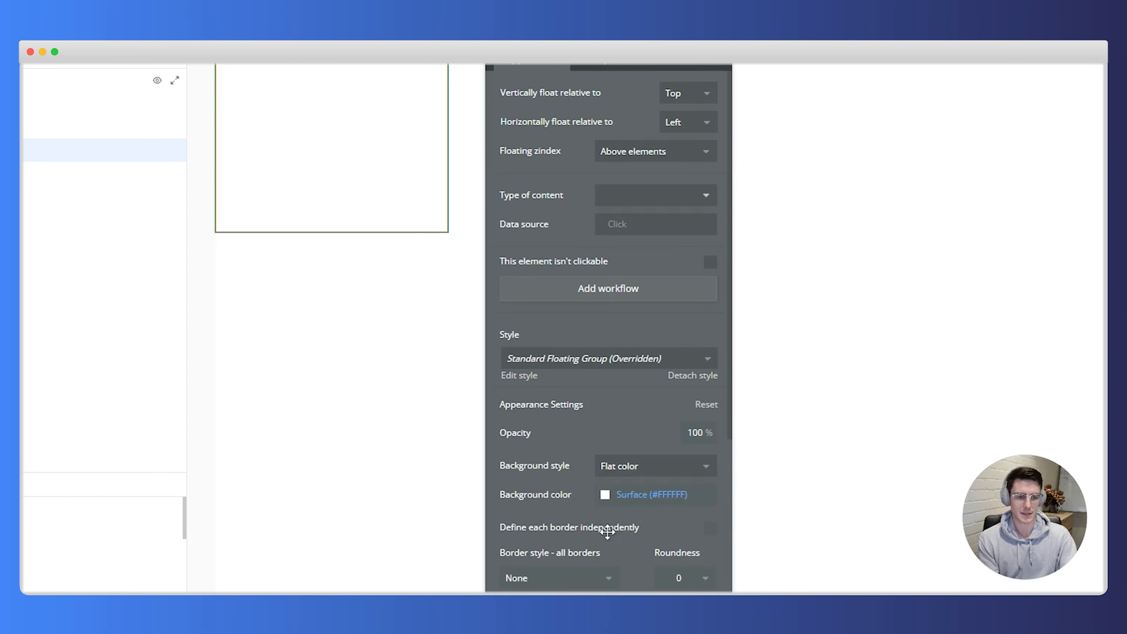
left_click(644, 494)
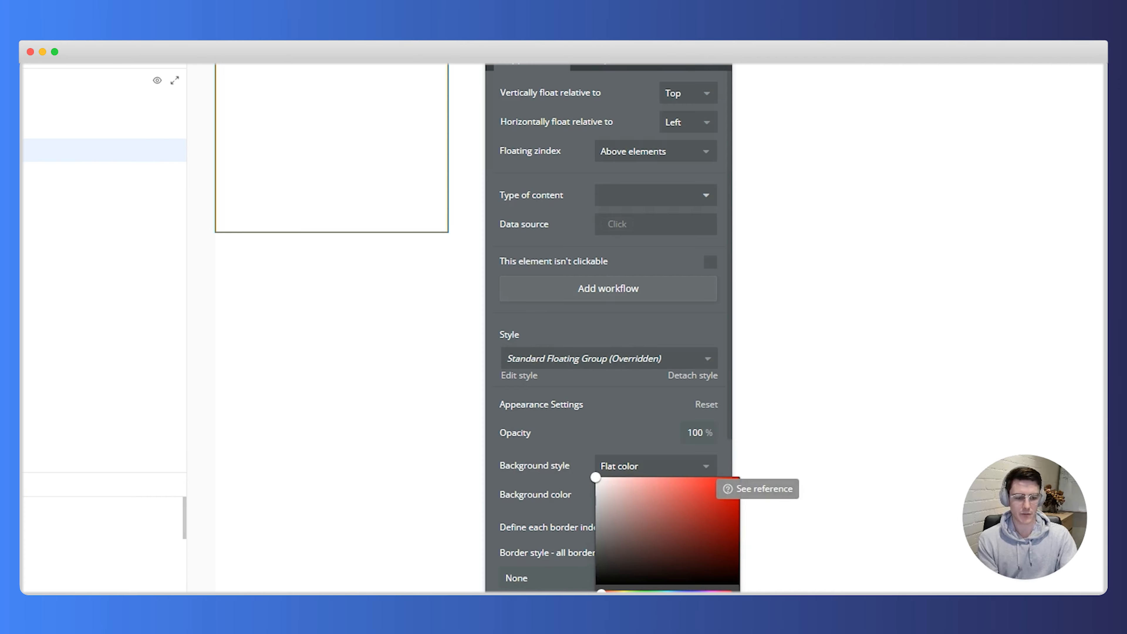
key("ctrl+v")
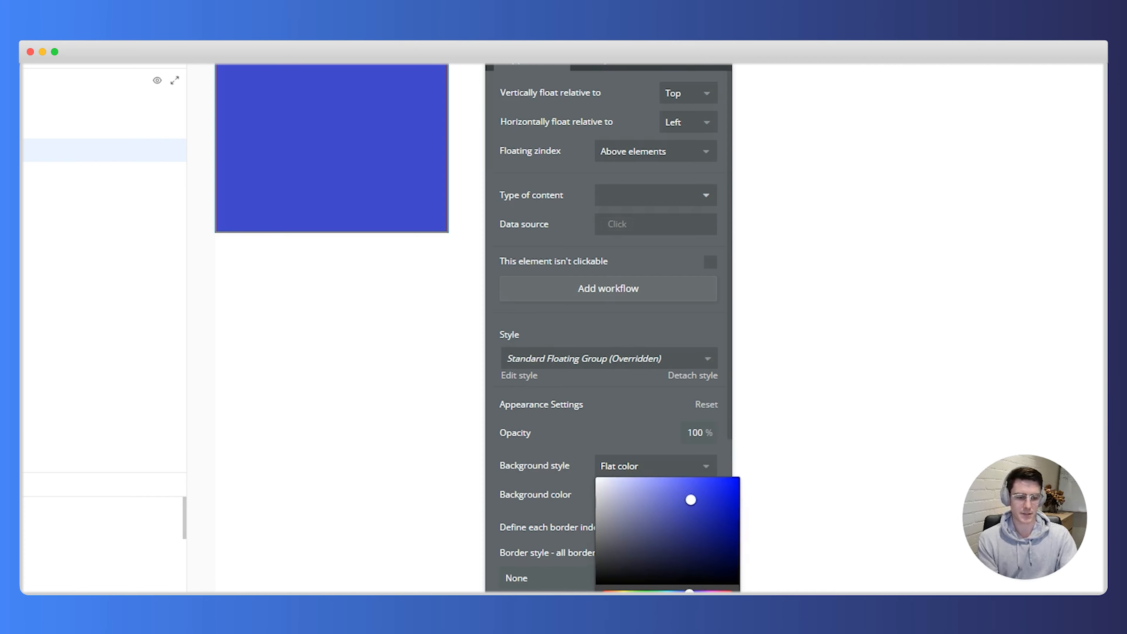
left_click(575, 540)
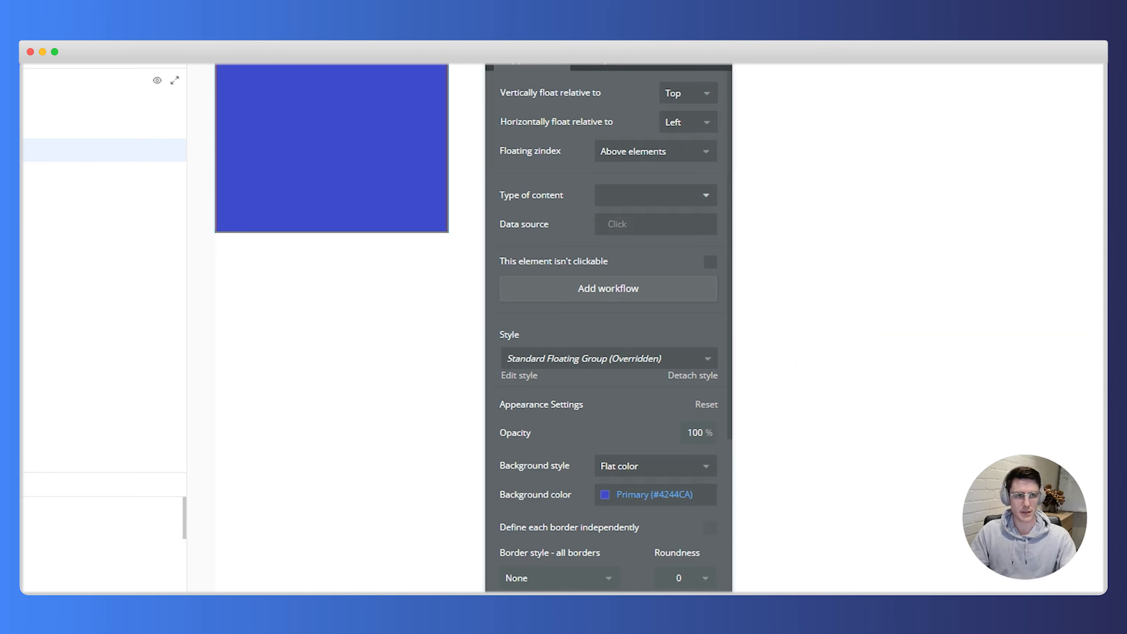
Step: Set FloatingGroup Menu's fixed width to 180 px, the same as Group Page's left margin
left_click(125, 225)
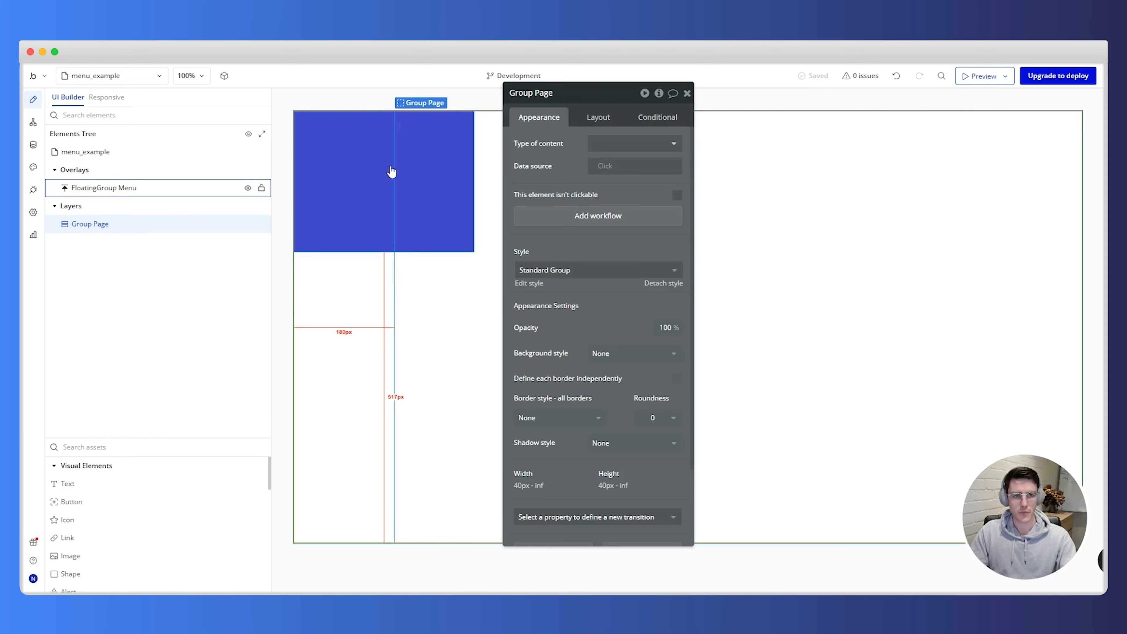
left_click(93, 189)
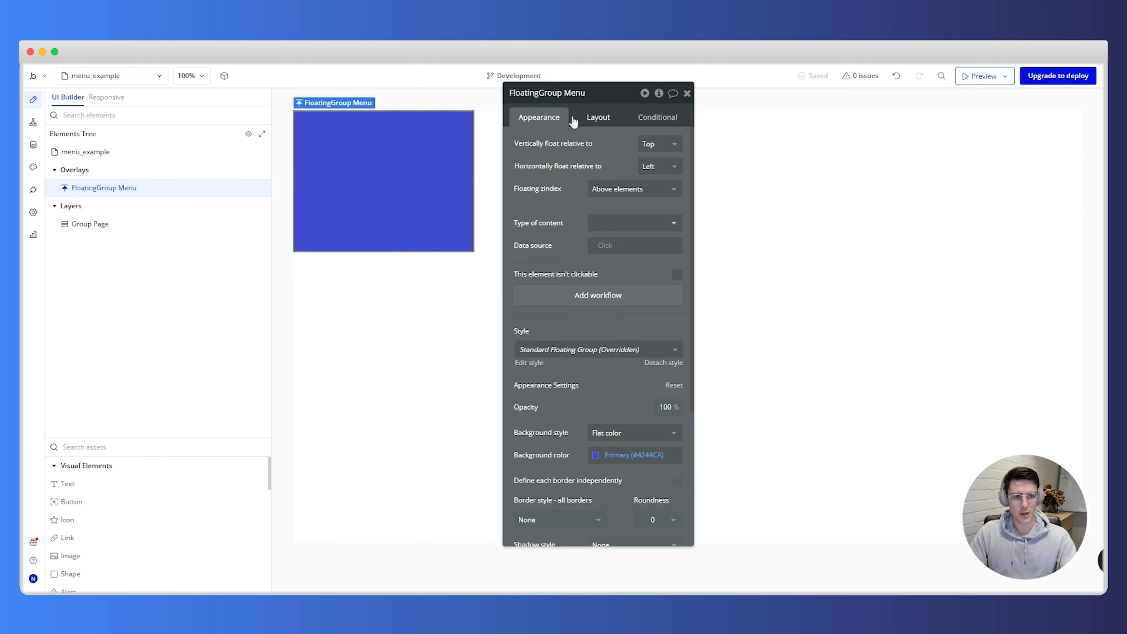
left_click(604, 119)
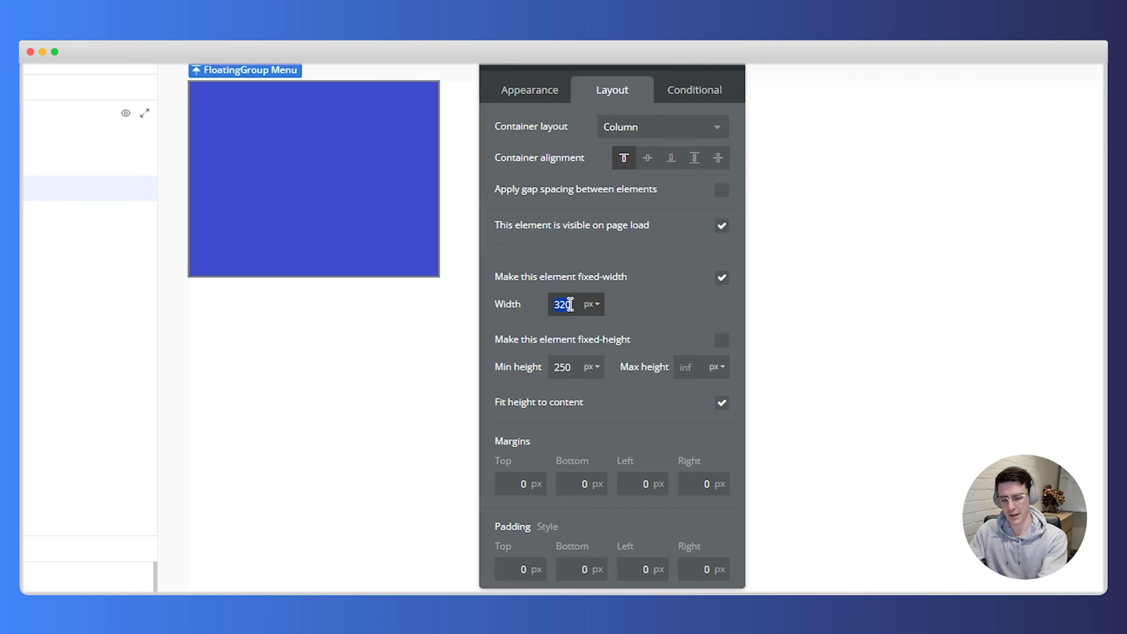
type("180")
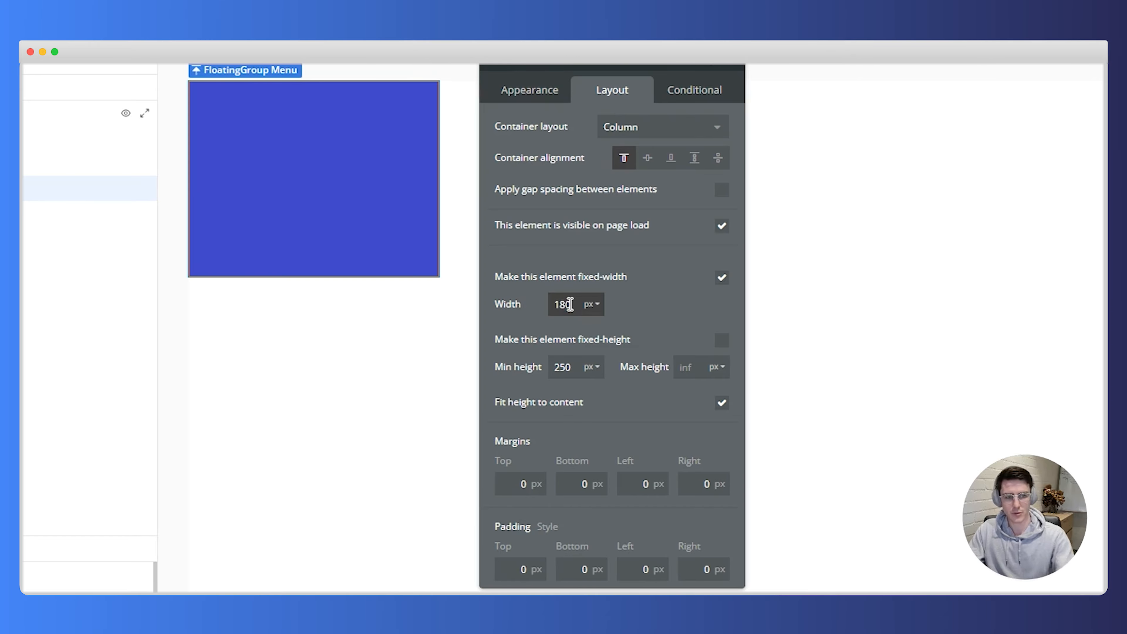
key("Tab")
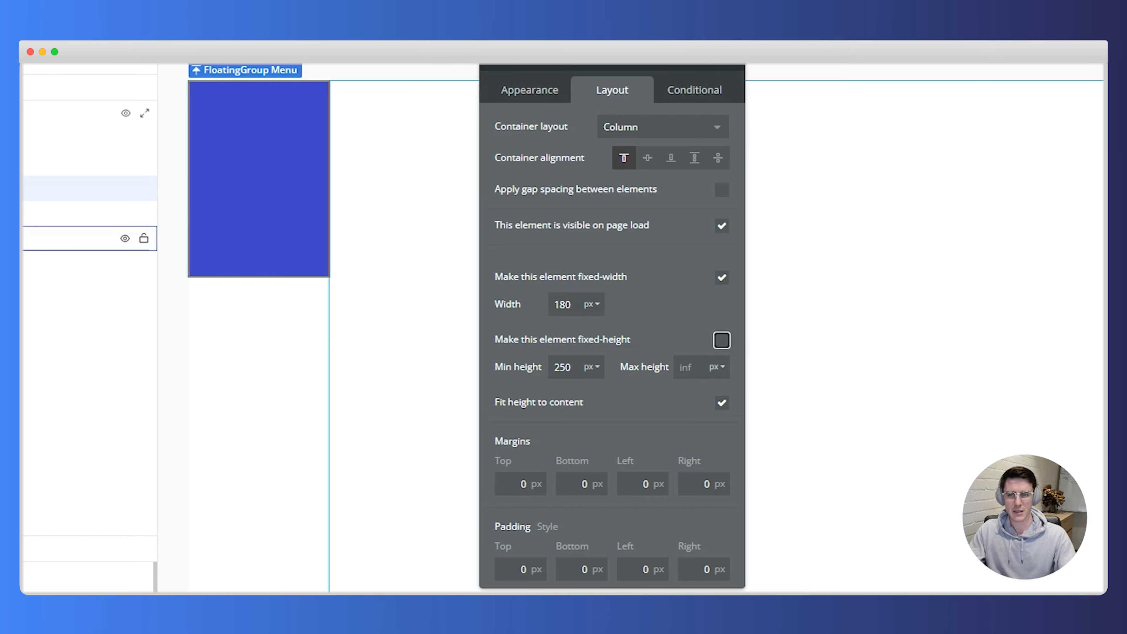
Step: Compare the layouts of Group Page and FloatingGroup Menu, and turn off Fit height to content for FloatingGroup Menu
left_click(123, 230)
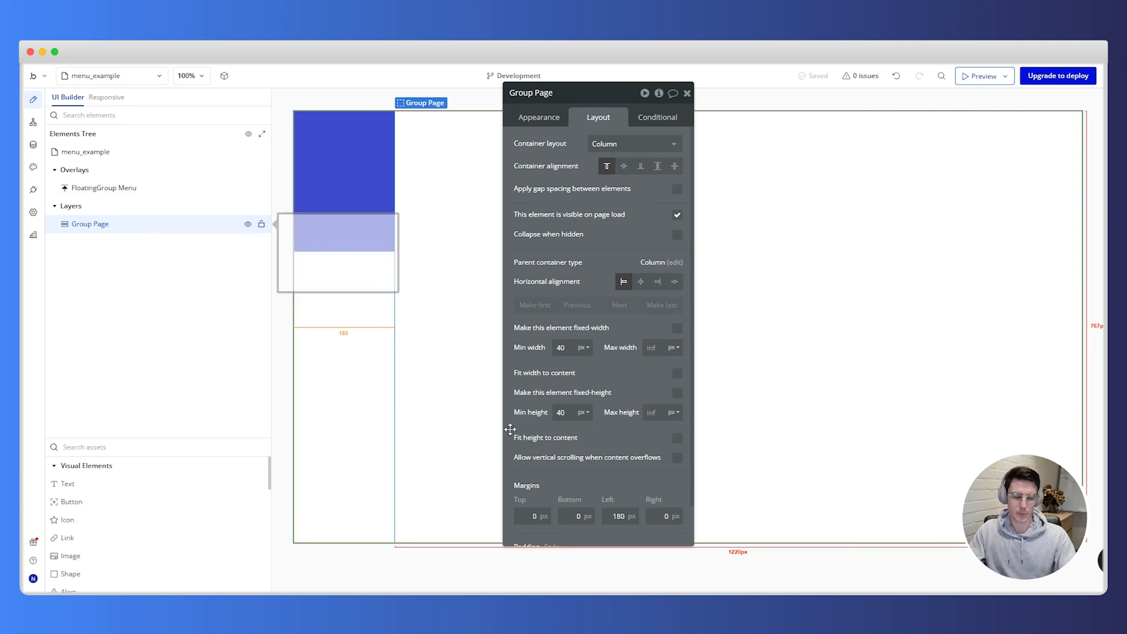
left_click(358, 221)
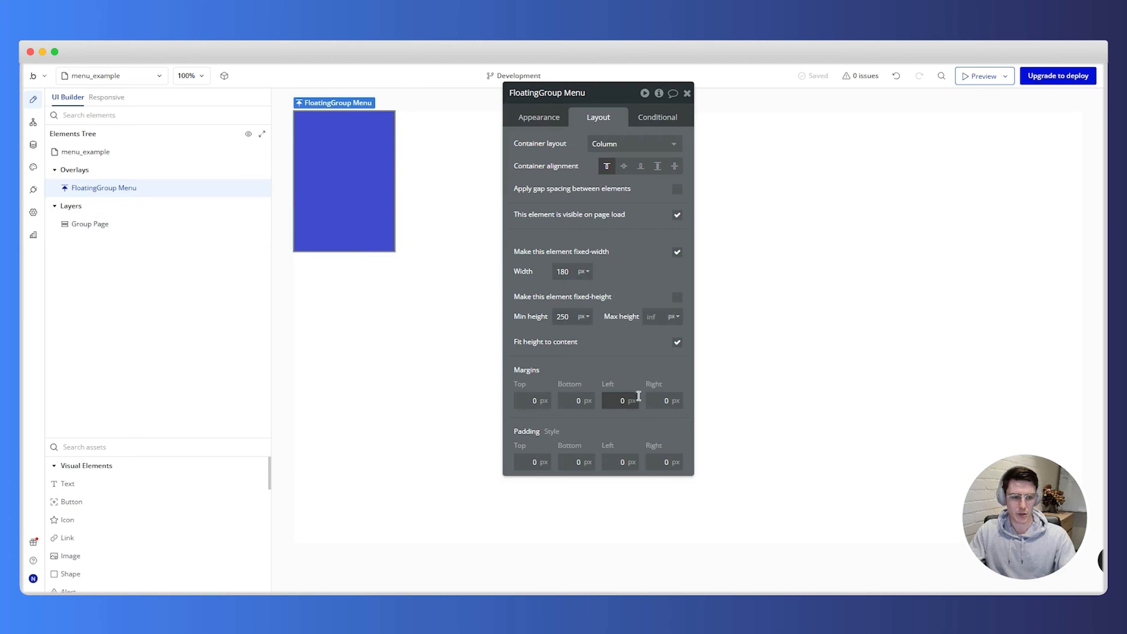
left_click(567, 271)
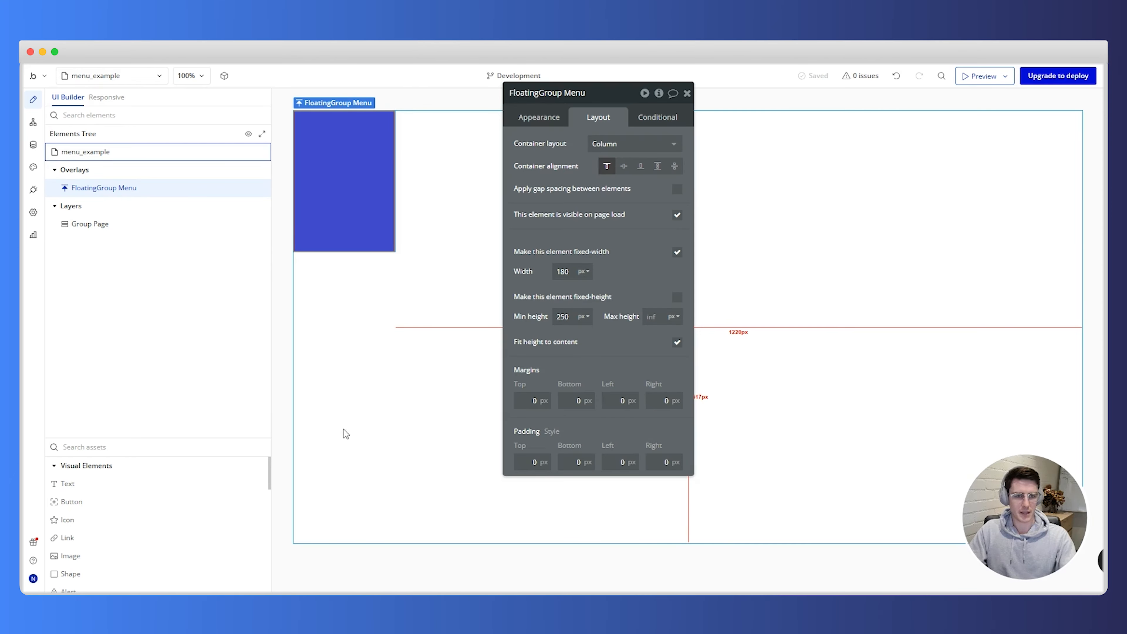
left_click(424, 291)
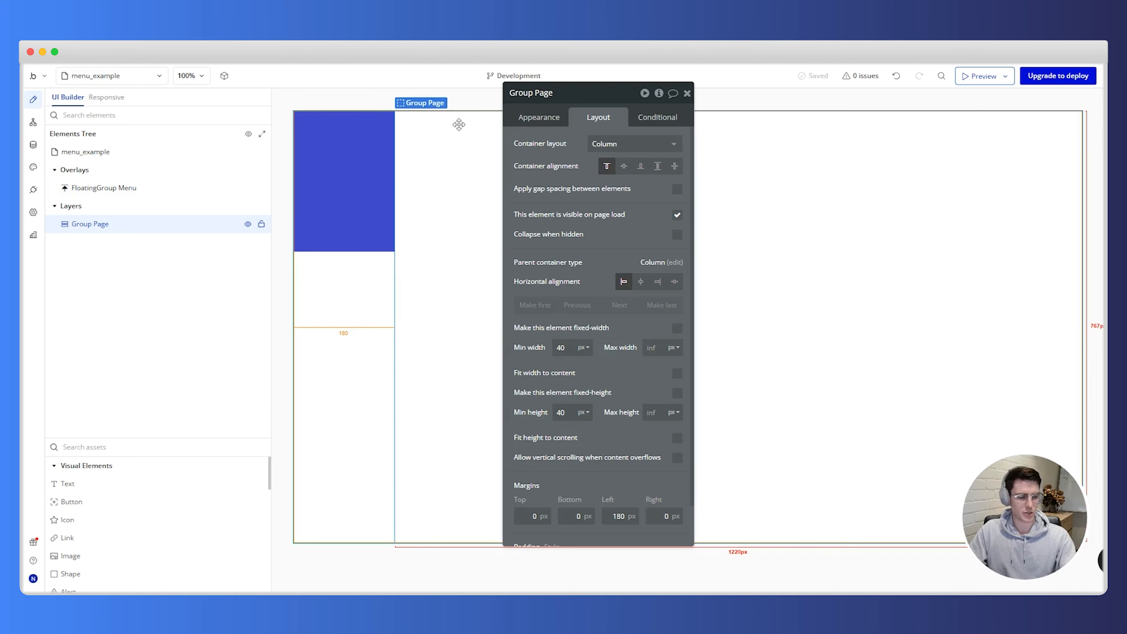
left_click(340, 188)
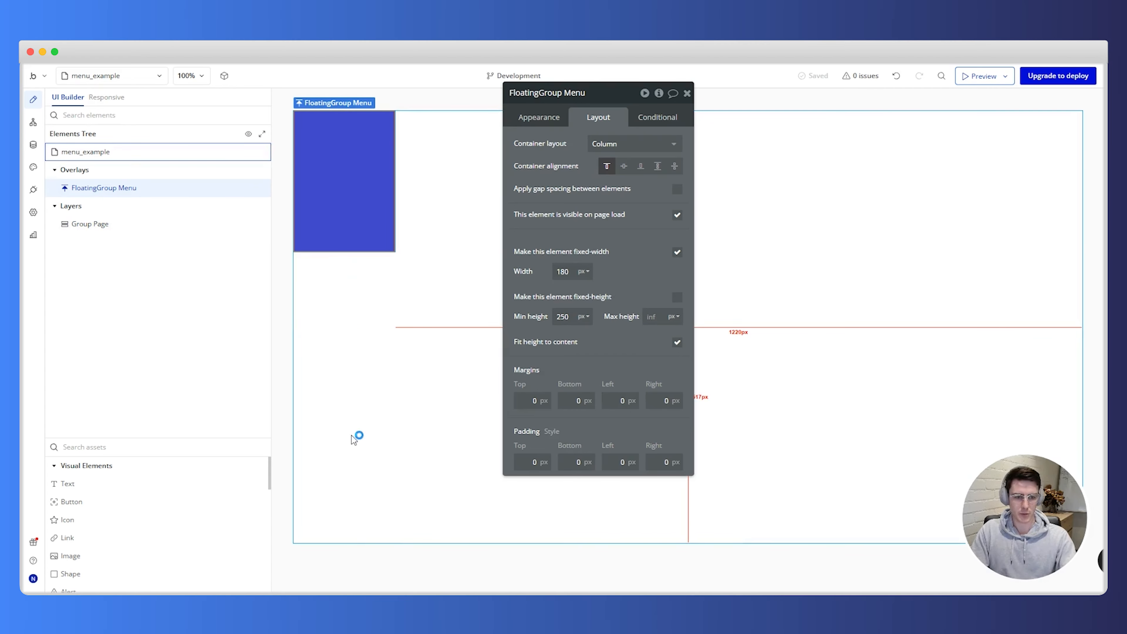
left_click(677, 342)
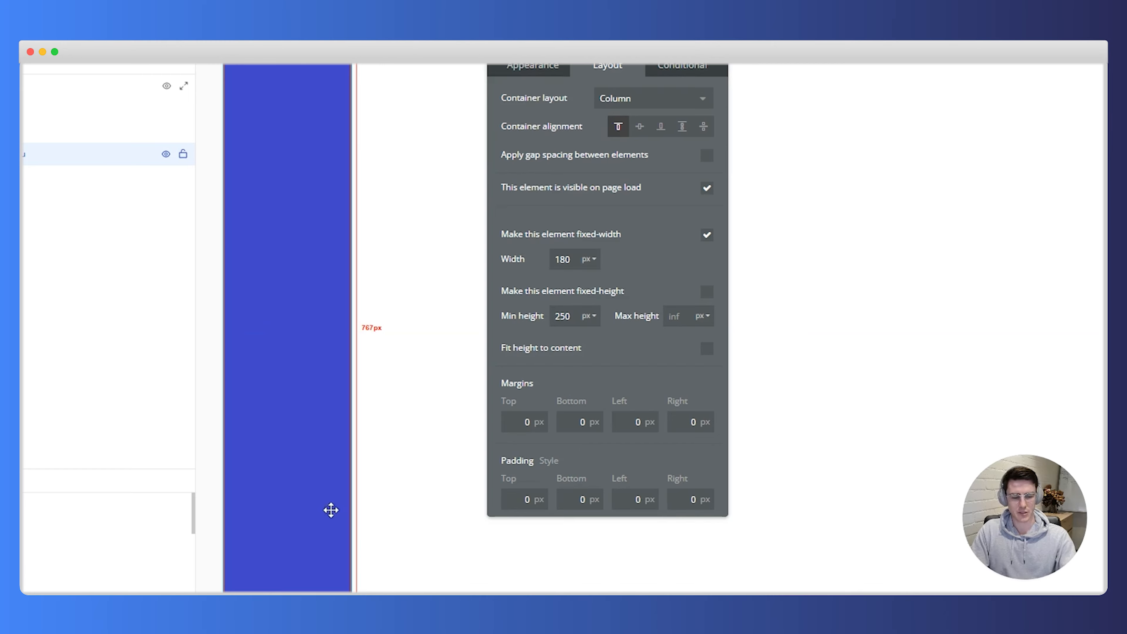
Step: Set FloatingGroup Menu's top, bottom, left and right padding to 12 px each
left_click(541, 499)
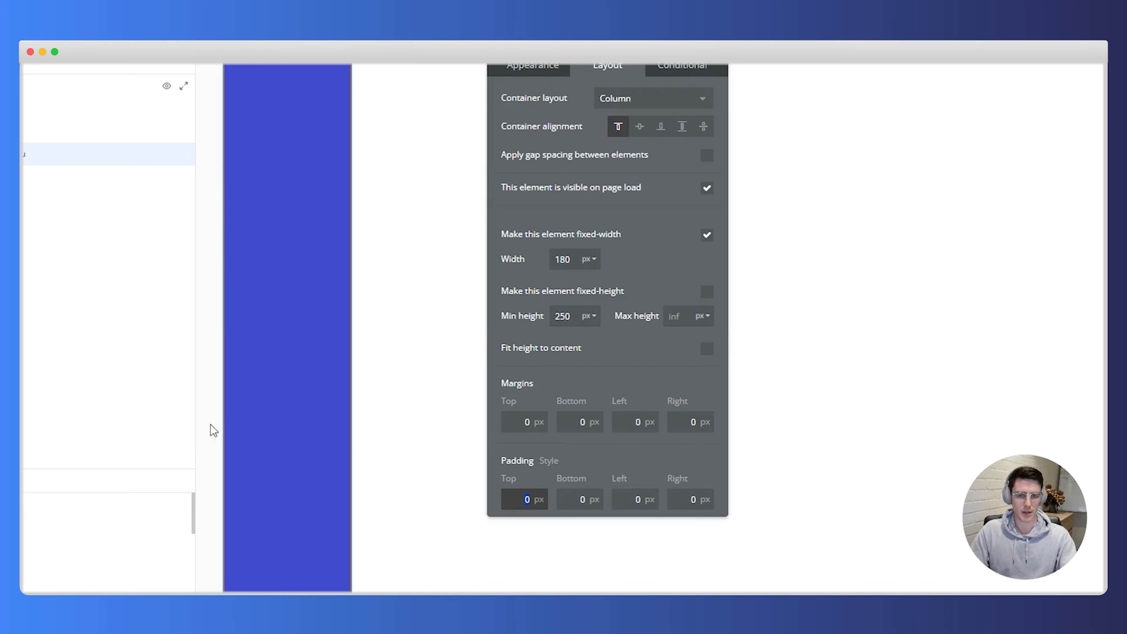
type("12")
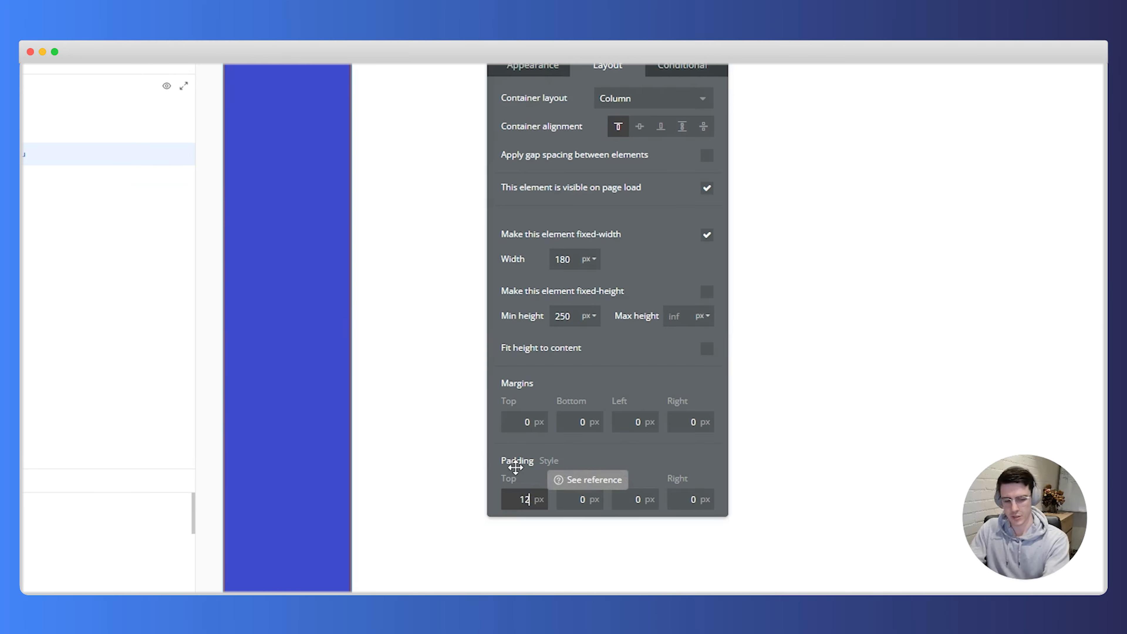
key("Tab")
type("12")
key("Tab")
type("12")
key("Tab")
type("12")
key("Tab")
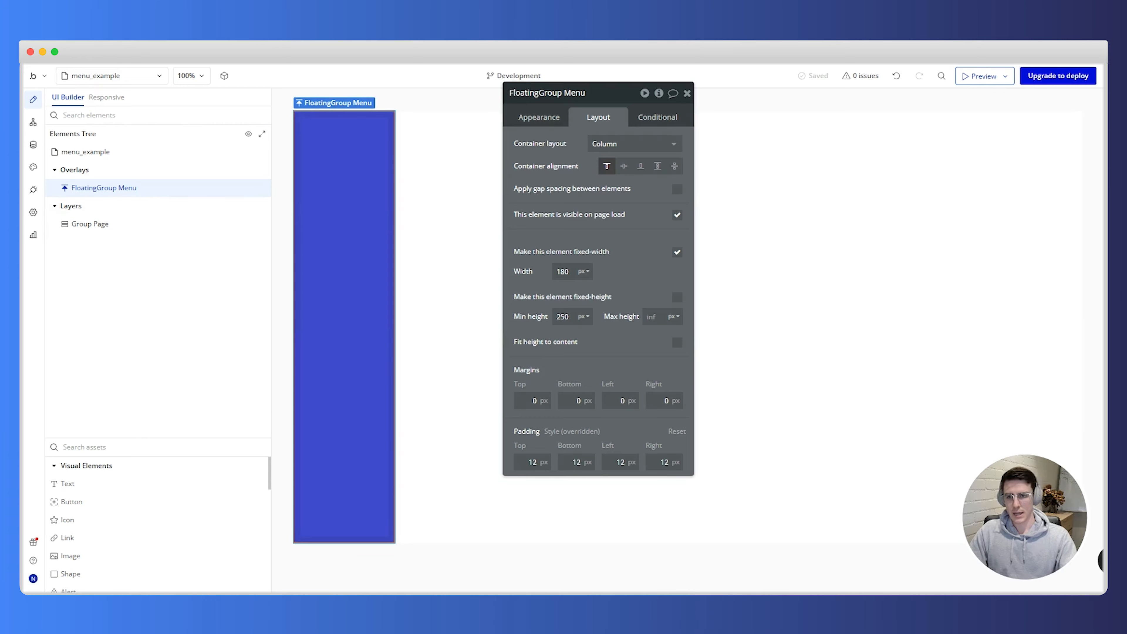
Step: Create an option set named Example Page Menu in the app's data, skipping the option sets tutorial
left_click(32, 151)
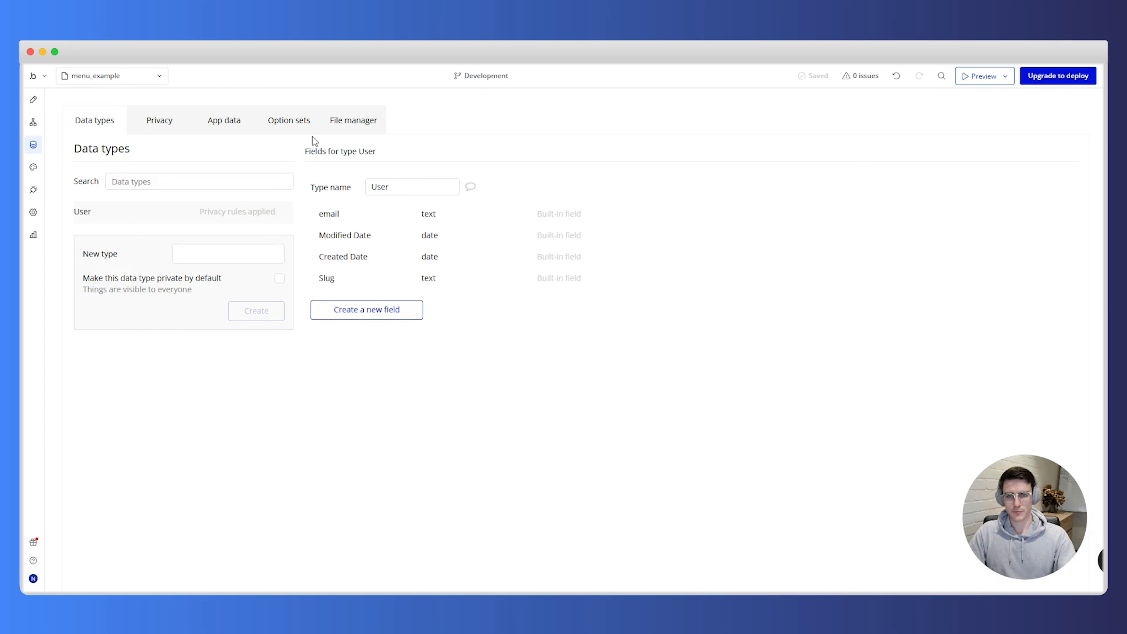
left_click(308, 129)
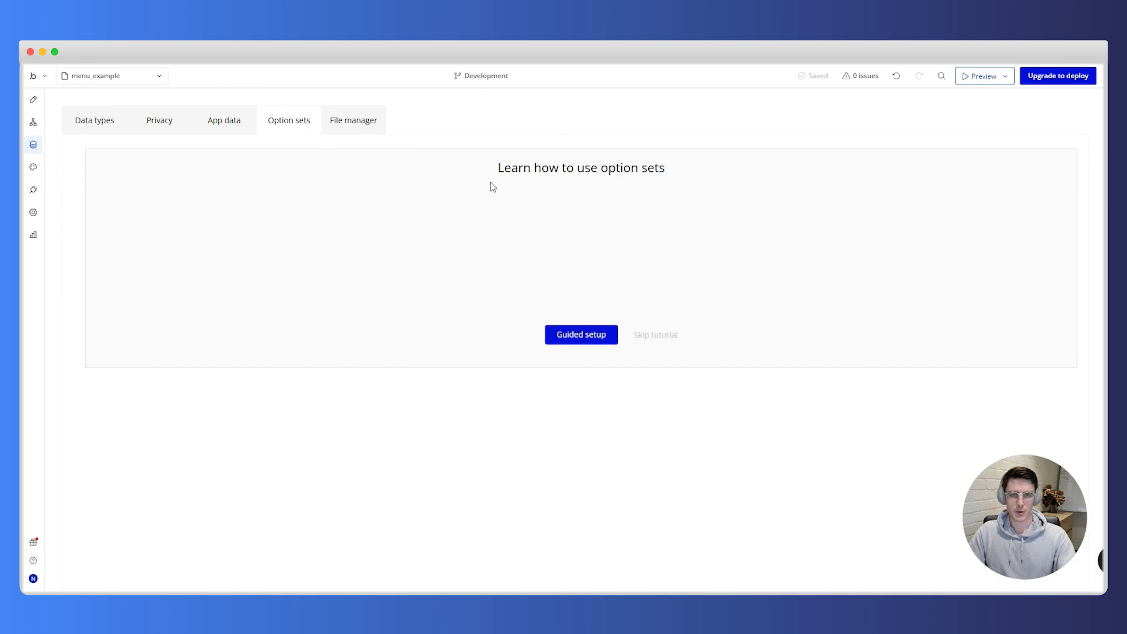
left_click(660, 339)
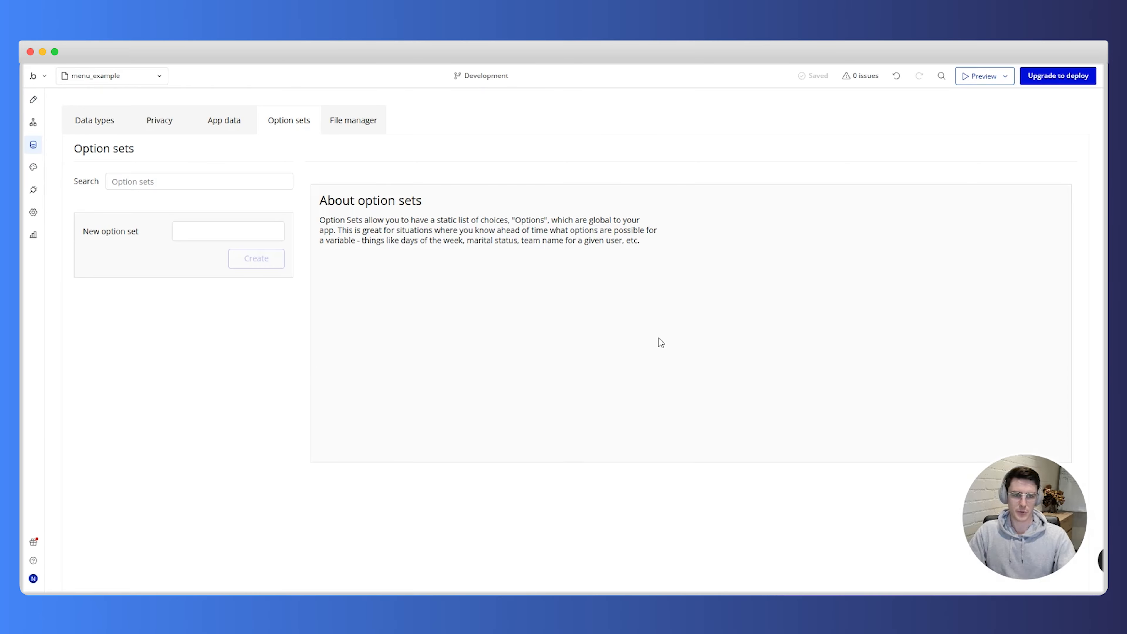
left_click(251, 227)
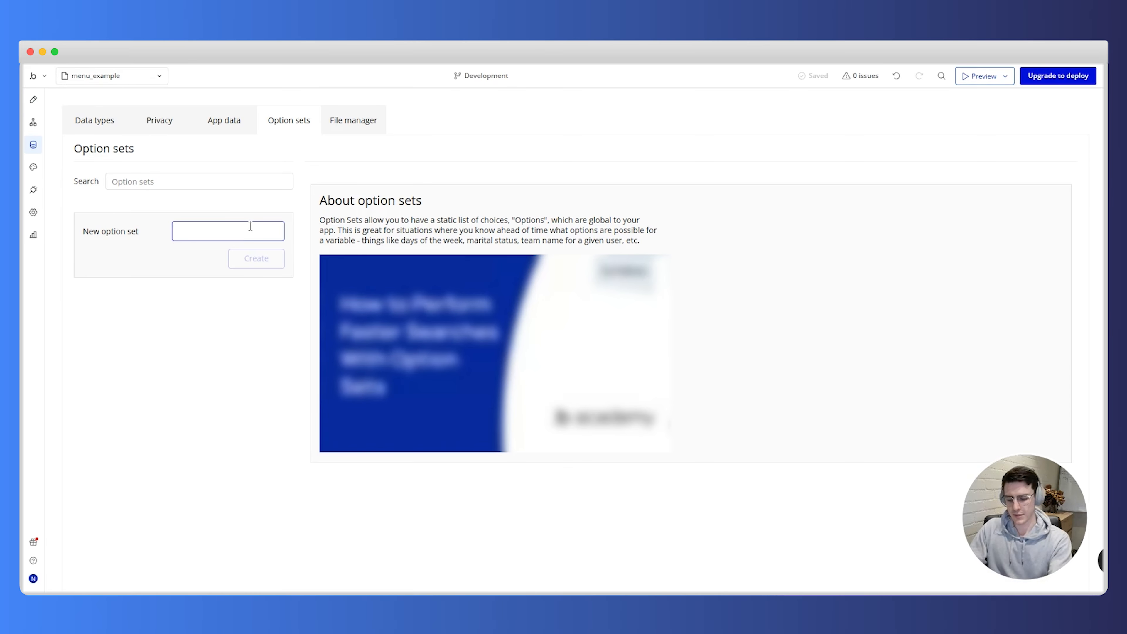
type("Menu")
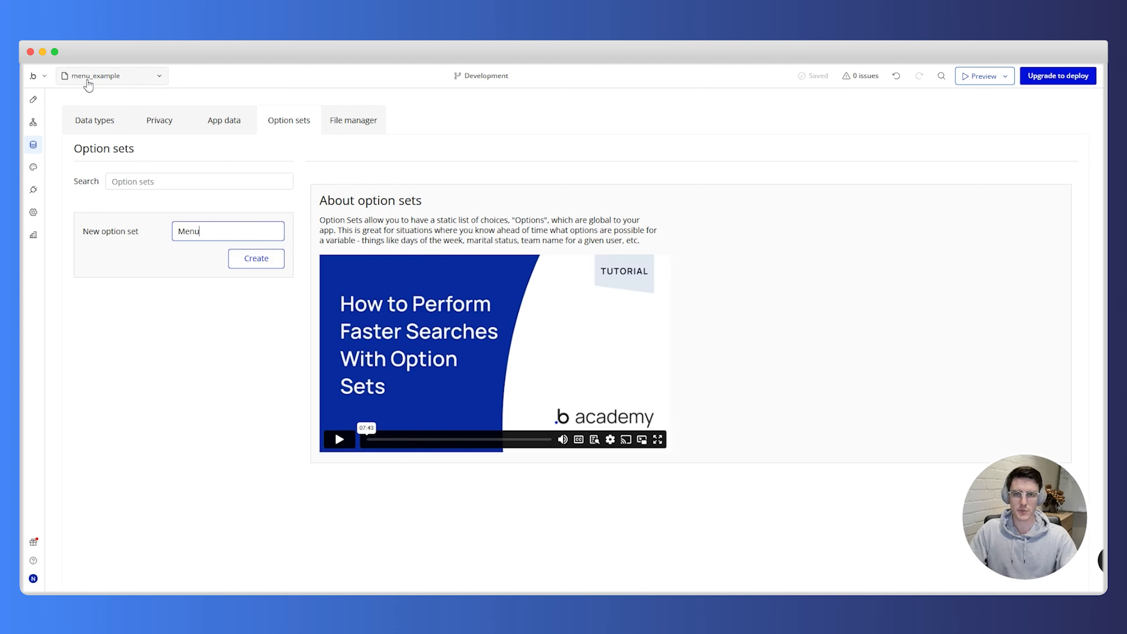
key("super+a")
type("E")
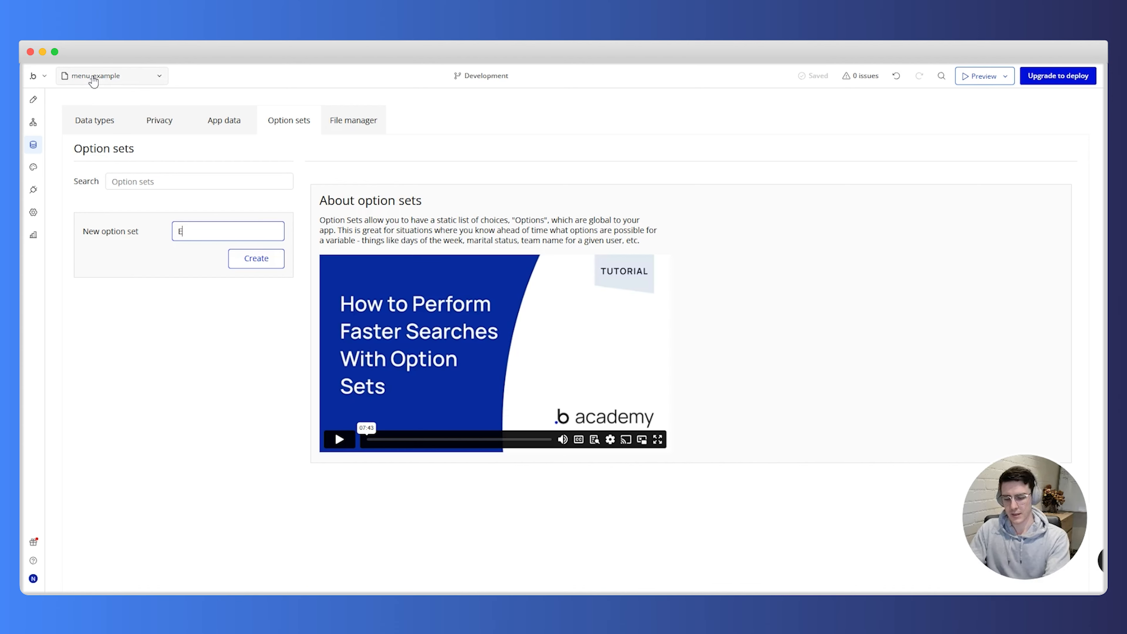
type("xample Page Menu")
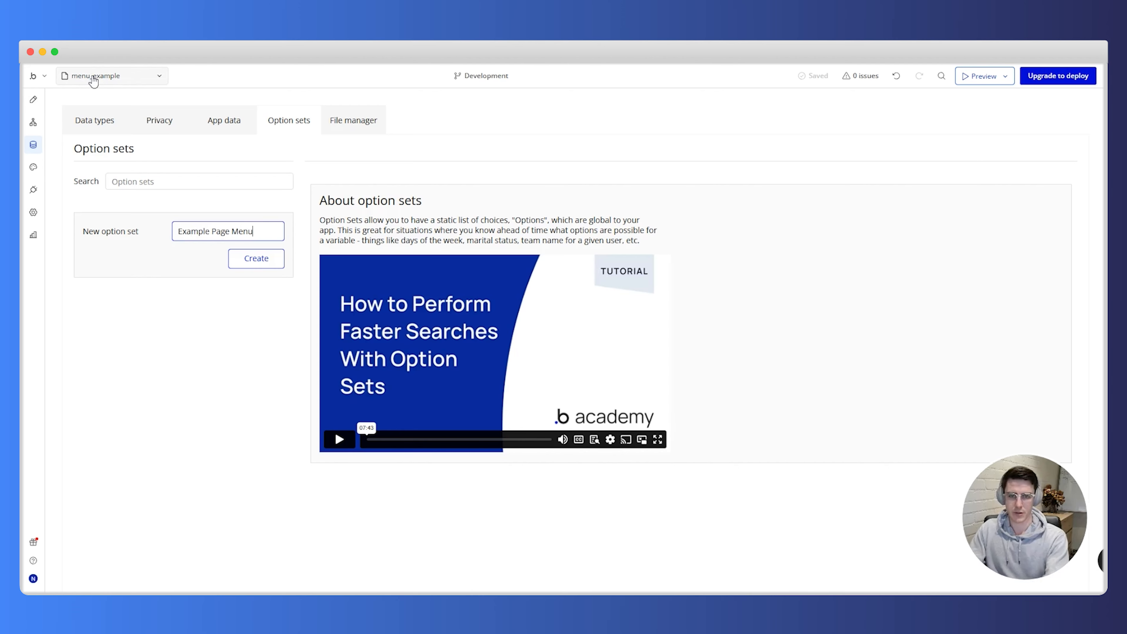
left_click(252, 259)
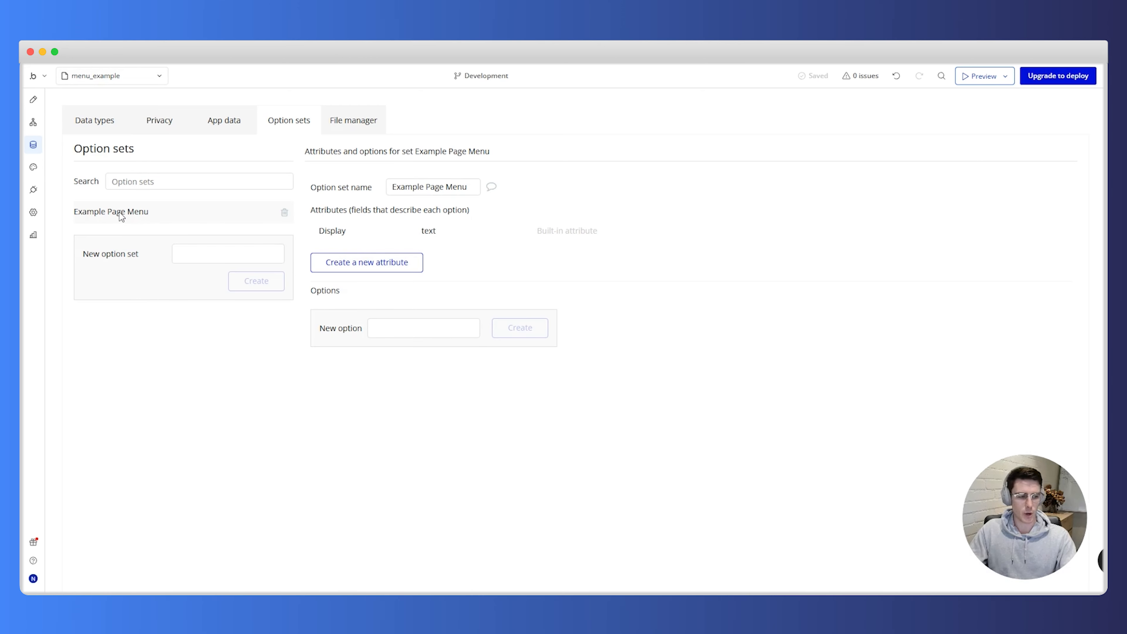
Step: Add the options Dashboard, People and Financials to the Example Page Menu option set
left_click(387, 325)
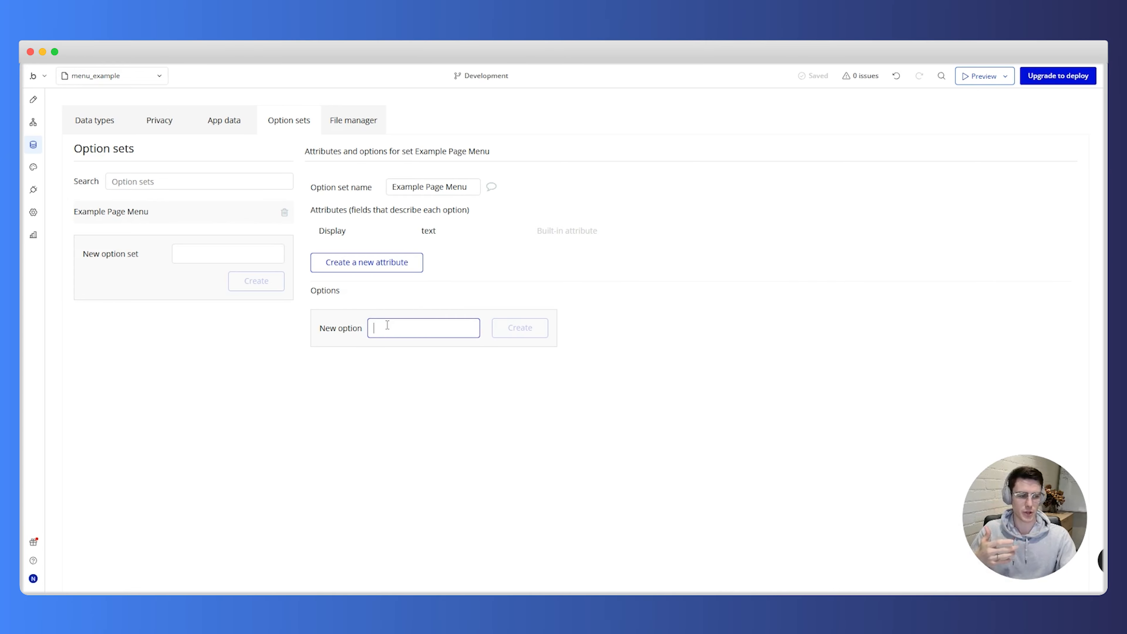
type("Dashboard")
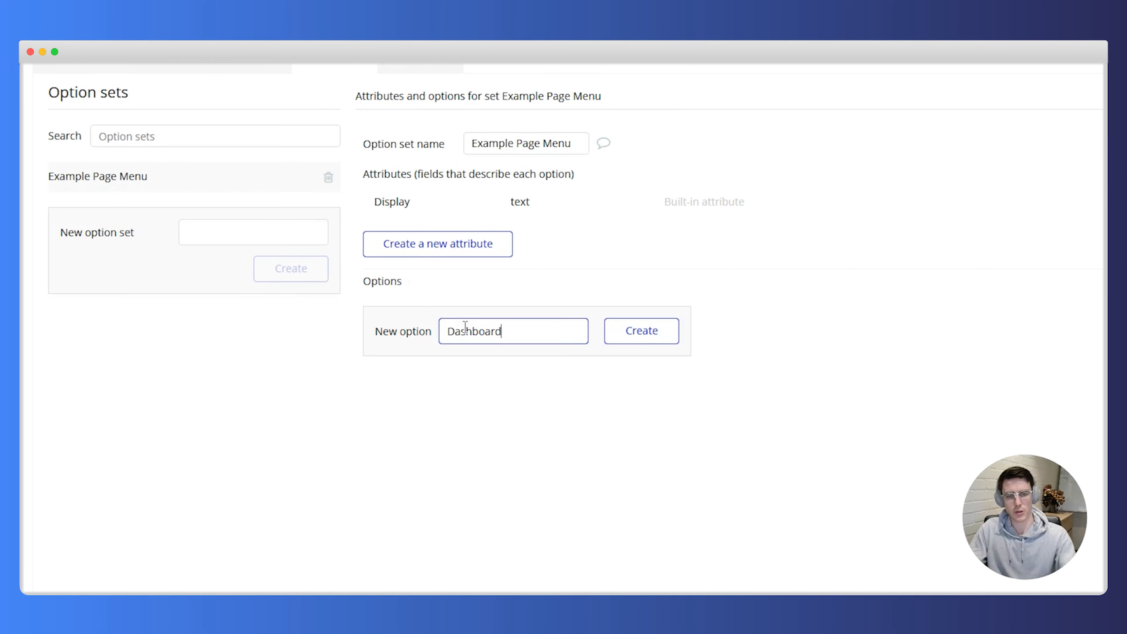
left_click(629, 342)
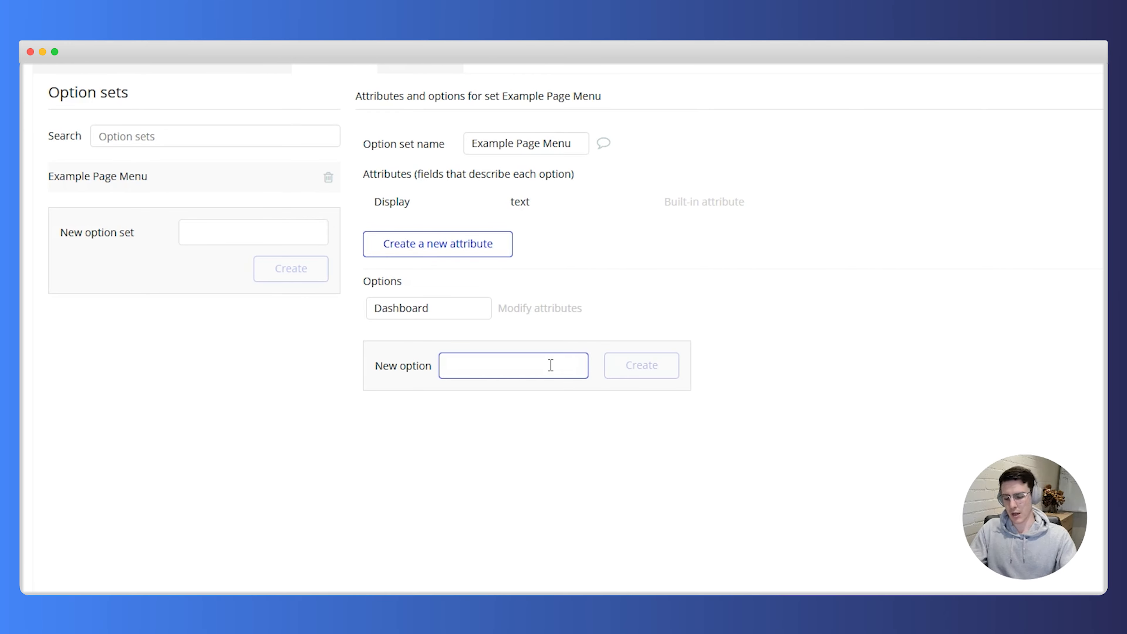
type("People")
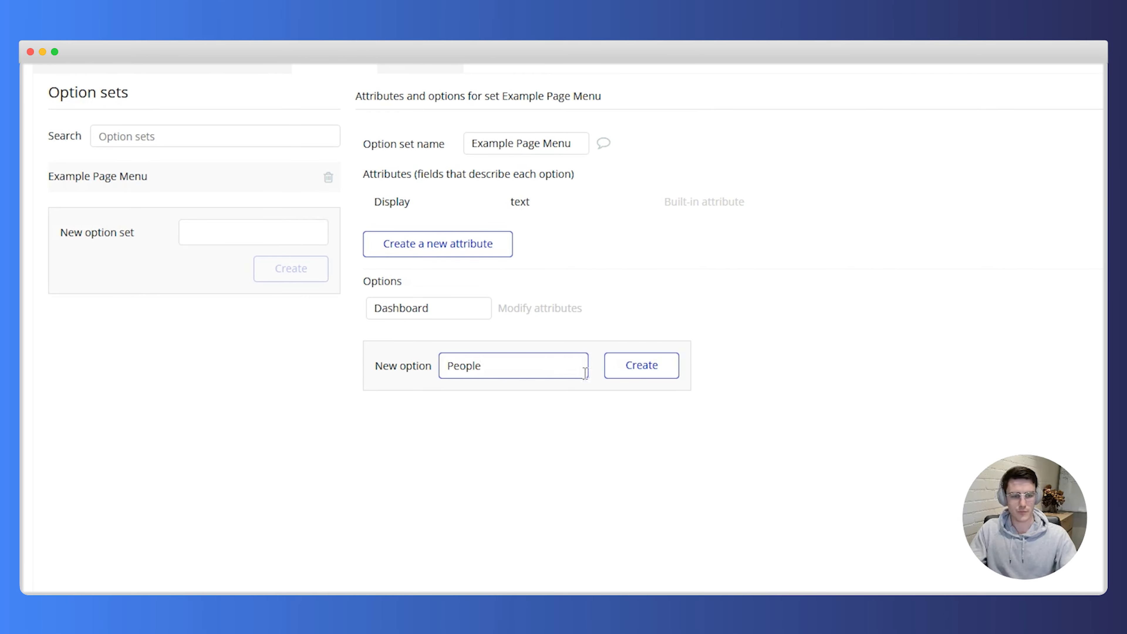
left_click(642, 365)
left_click(513, 403)
type("Financ")
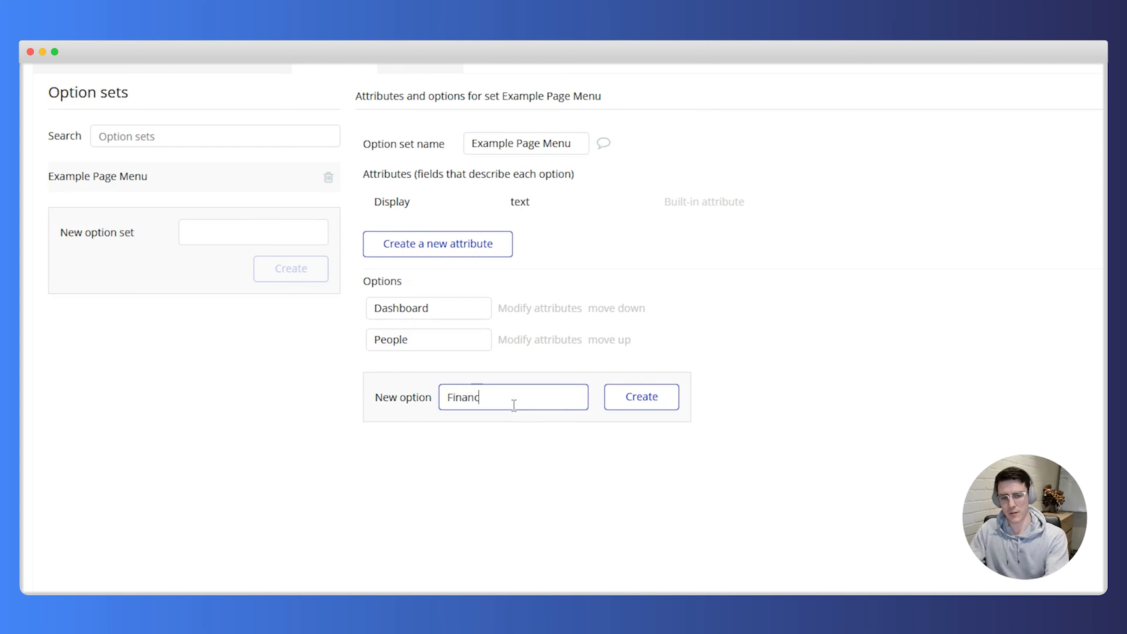
type("ials")
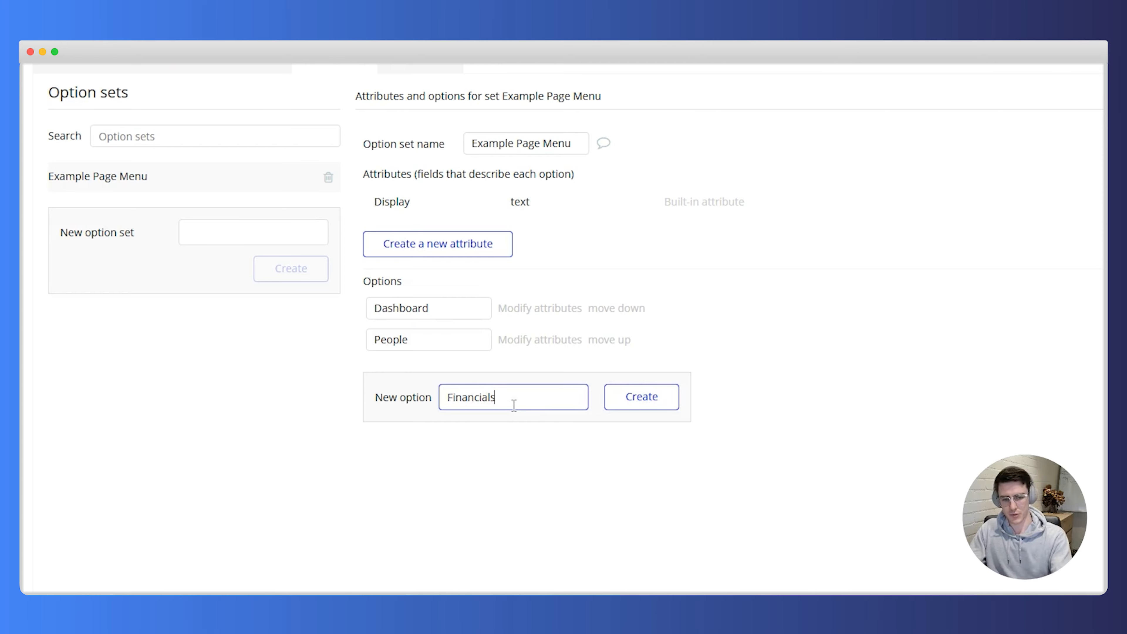
left_click(614, 403)
Step: Add the options Data, Business and Settings to the Example Page Menu option set
left_click(480, 436)
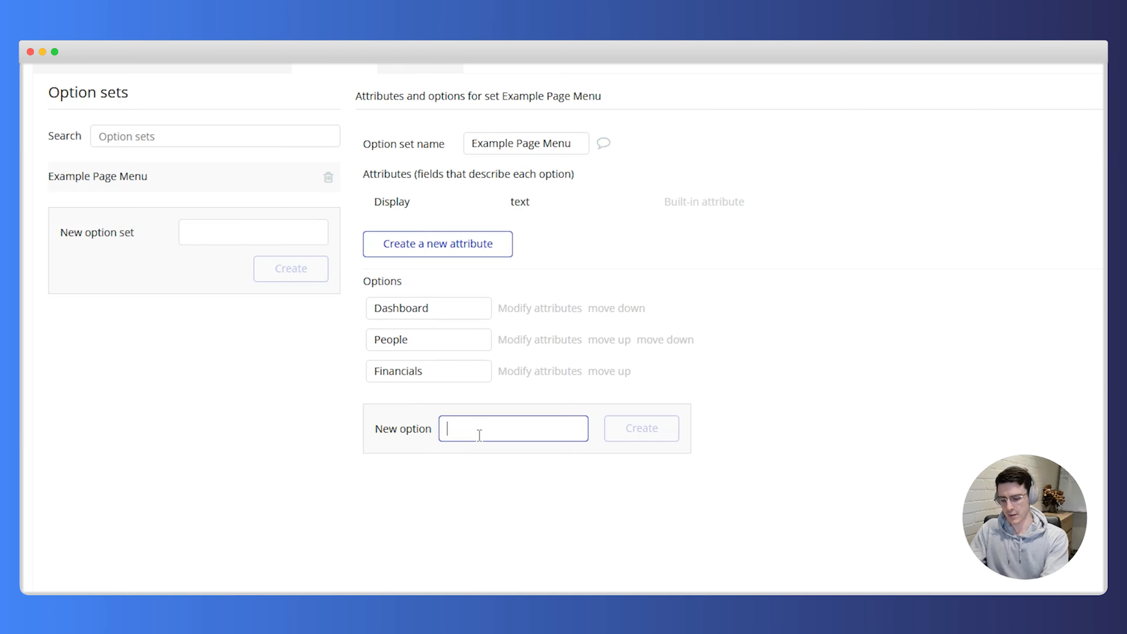
type("Data")
left_click(644, 427)
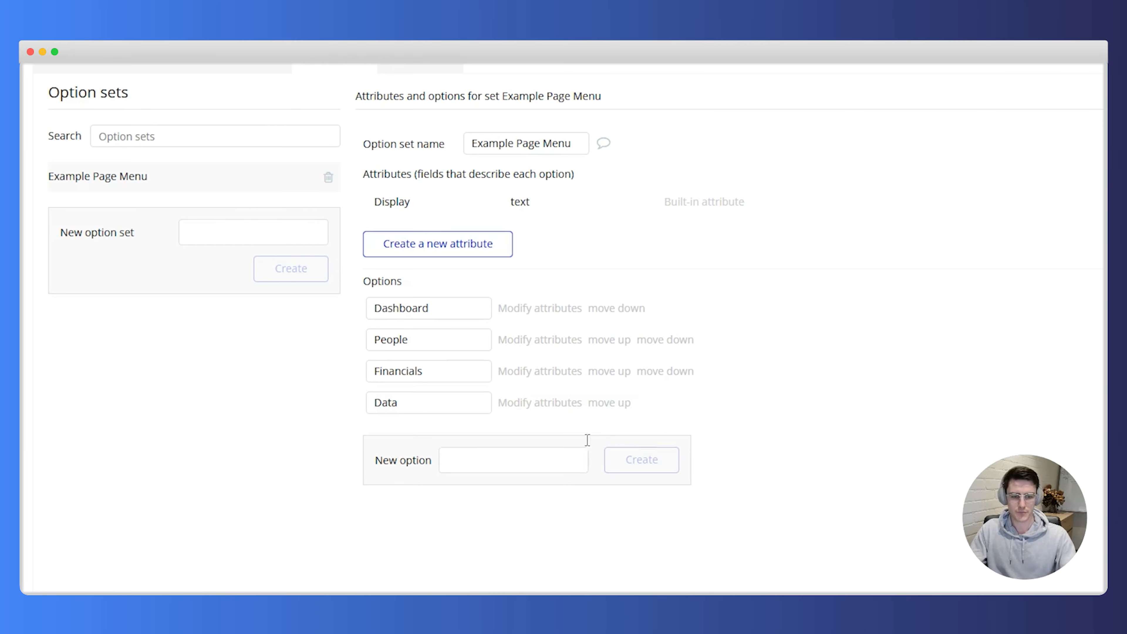
left_click(551, 465)
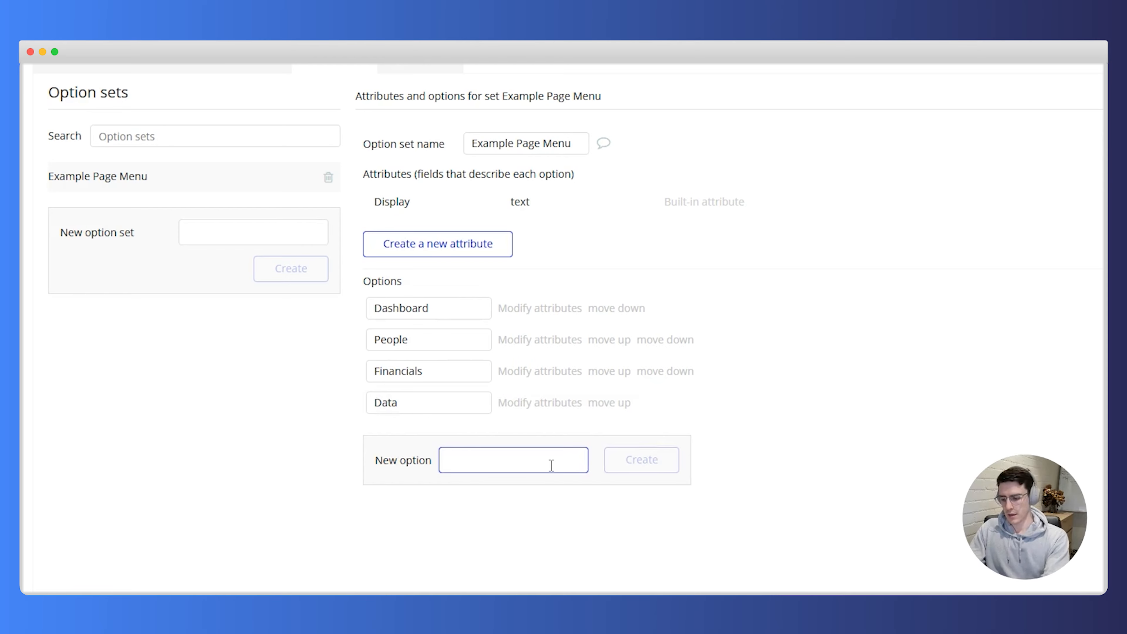
type("Business")
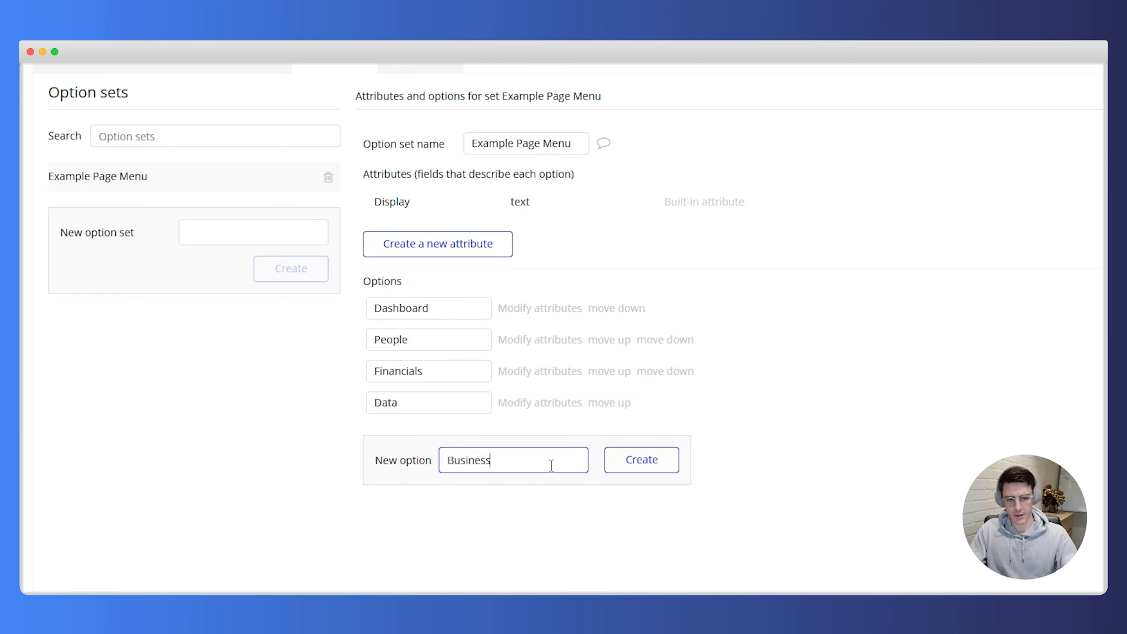
left_click(648, 462)
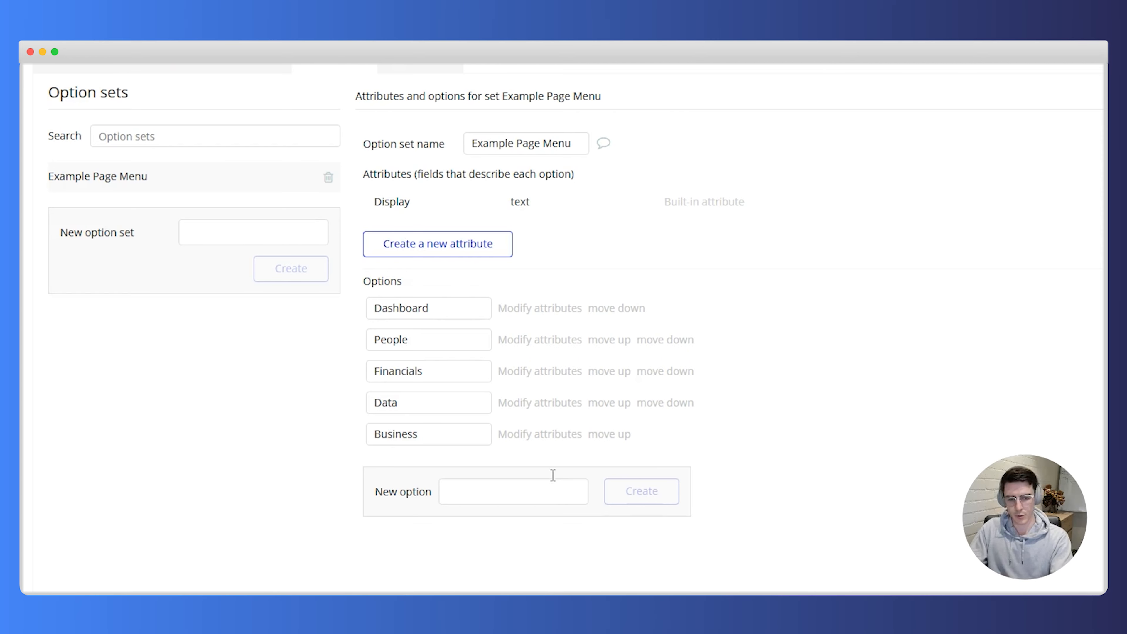
left_click(549, 486)
type("Settings")
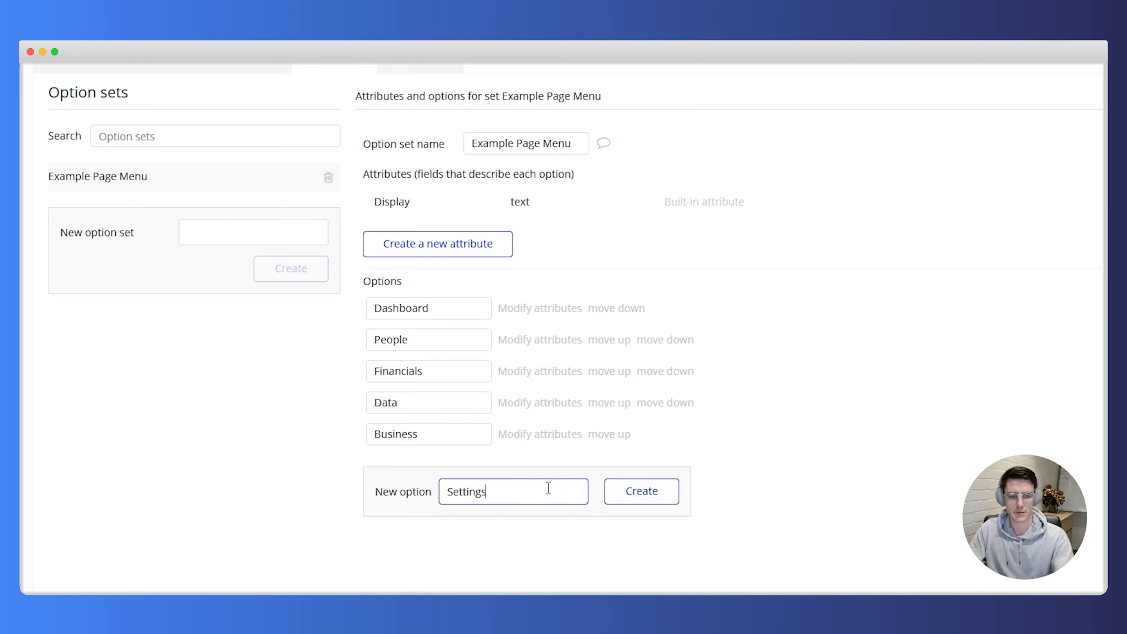
left_click(639, 493)
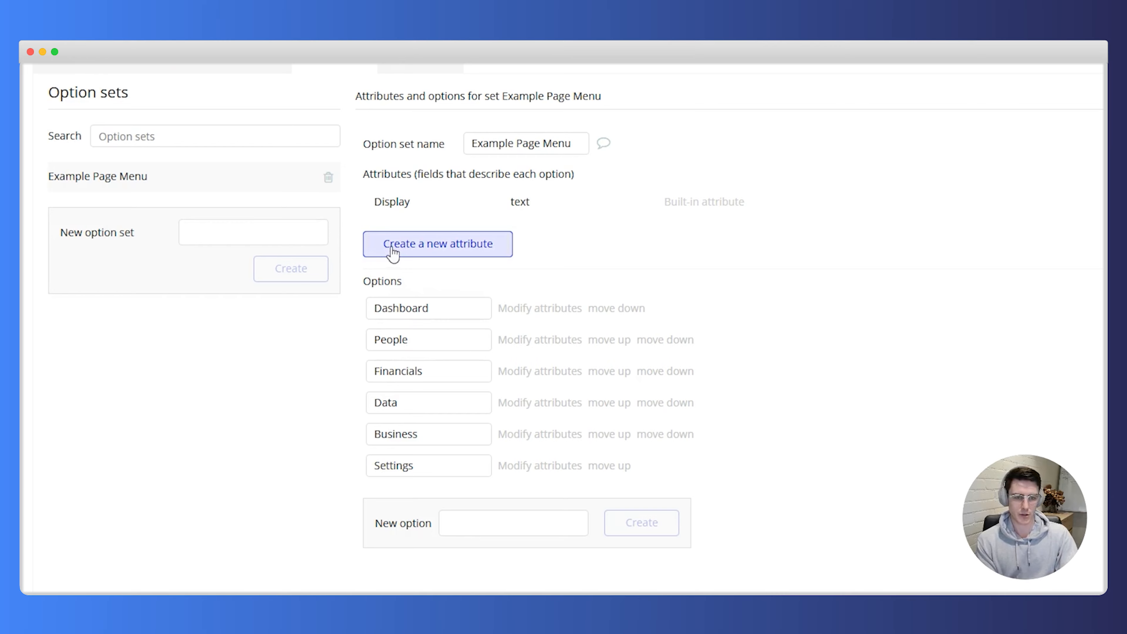
left_click(455, 243)
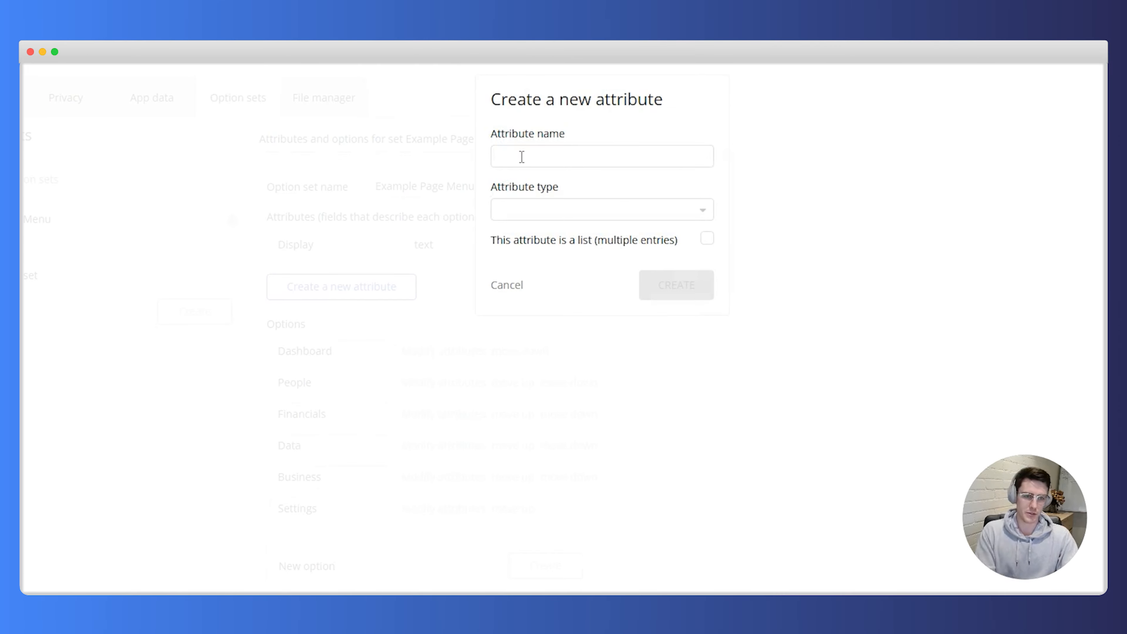
left_click(522, 157)
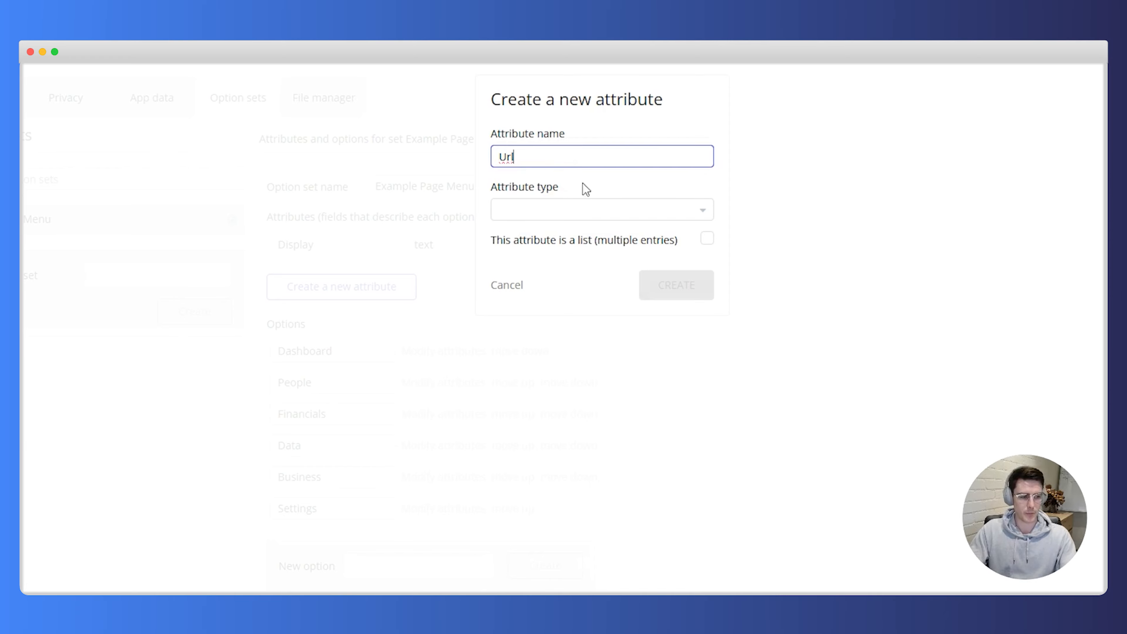
left_click(594, 212)
type("text")
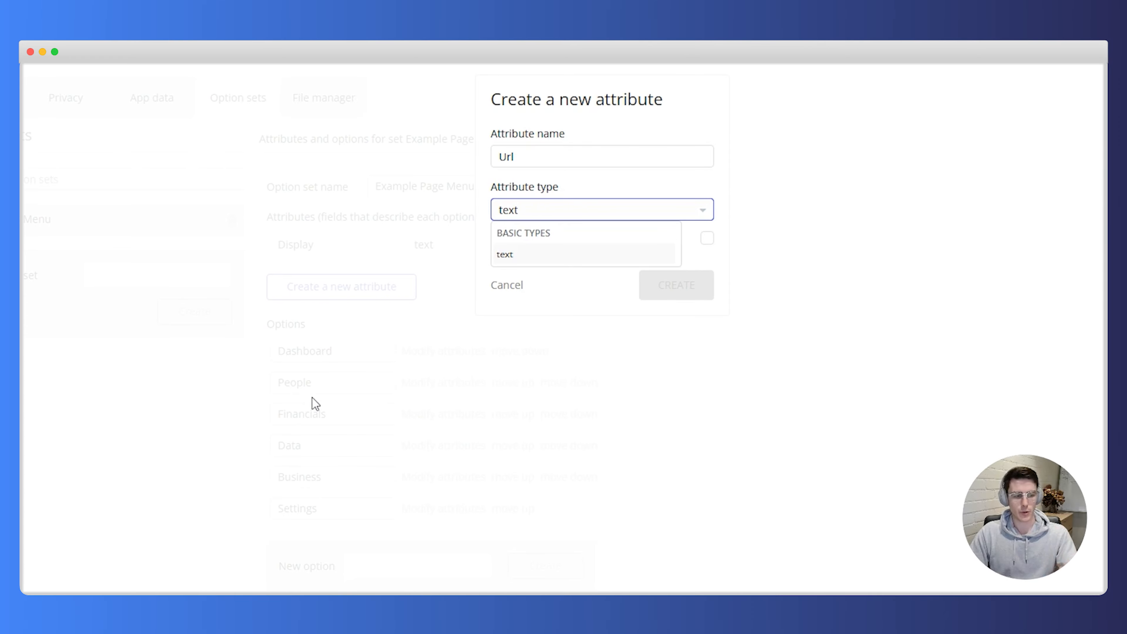
left_click(616, 255)
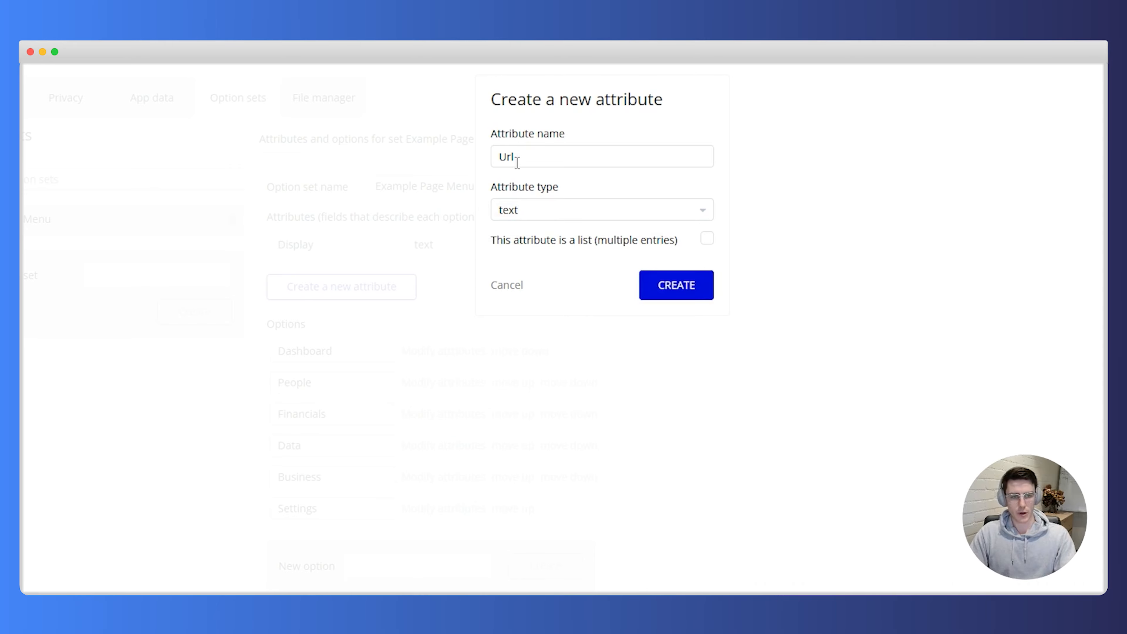
left_click(497, 285)
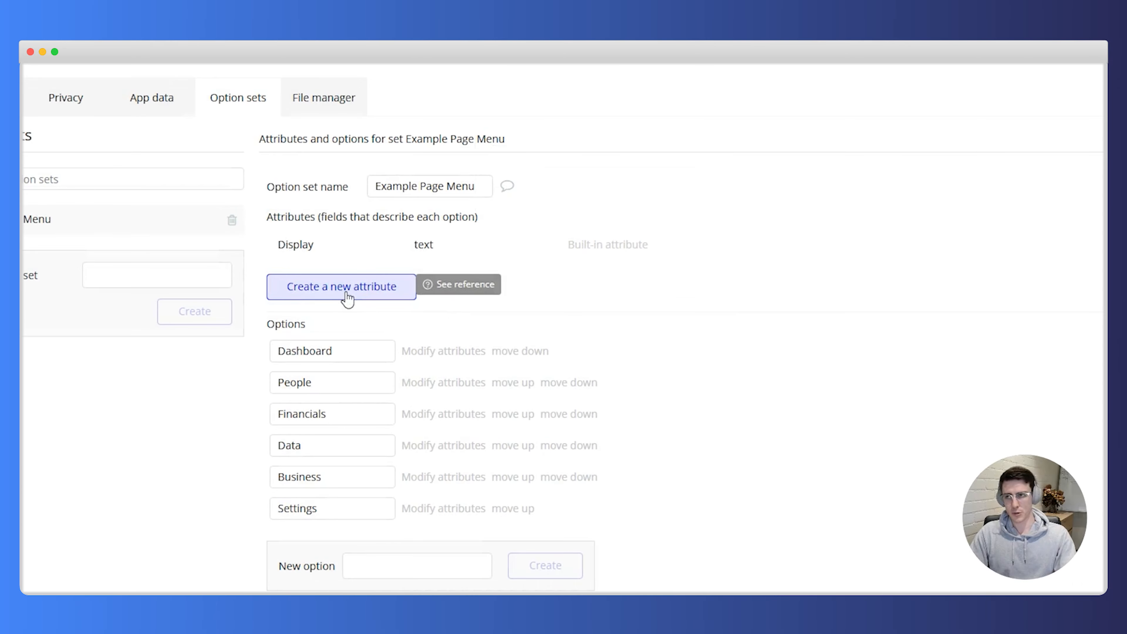
Step: Create an attribute named Url of type text for the Example Page Menu option set
left_click(347, 298)
left_click(537, 152)
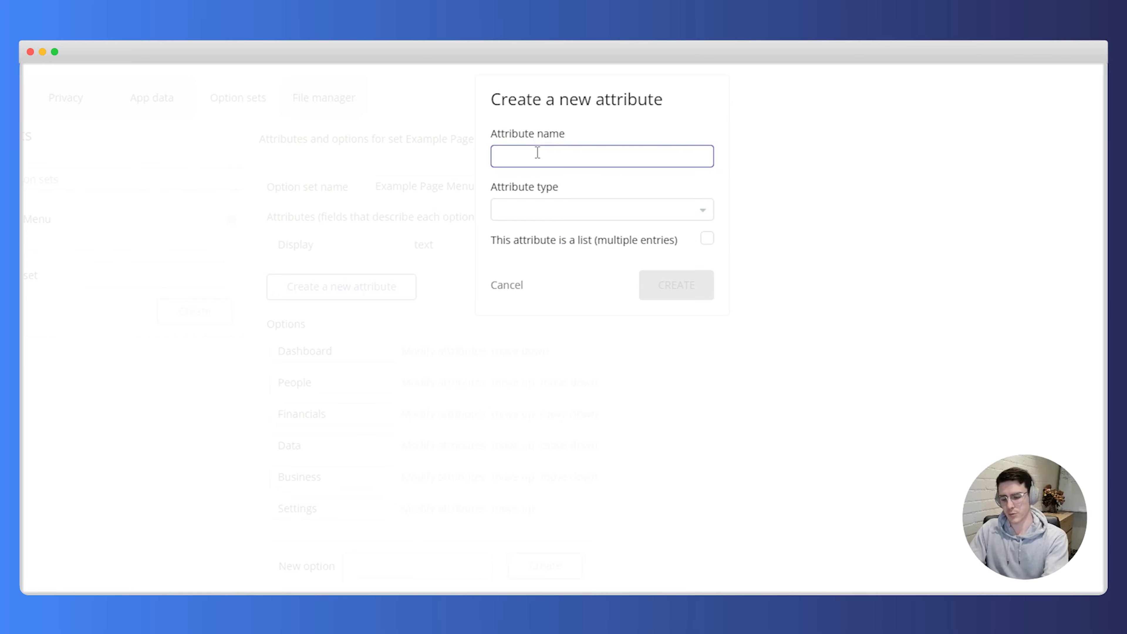
type("Url")
left_click(586, 213)
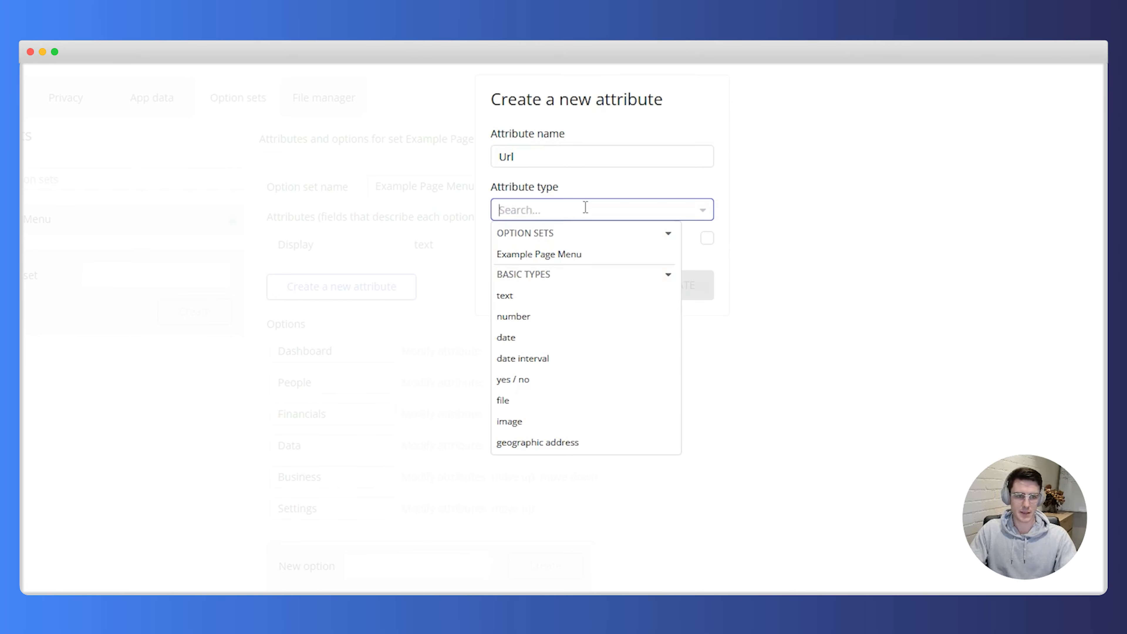
type("text")
left_click(533, 254)
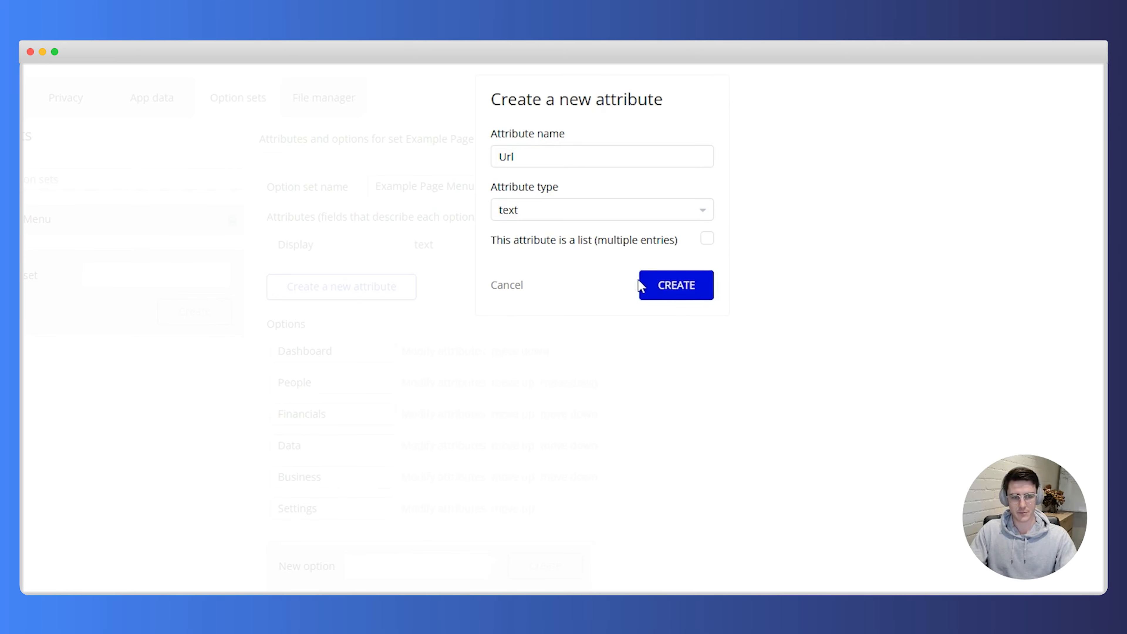
left_click(648, 286)
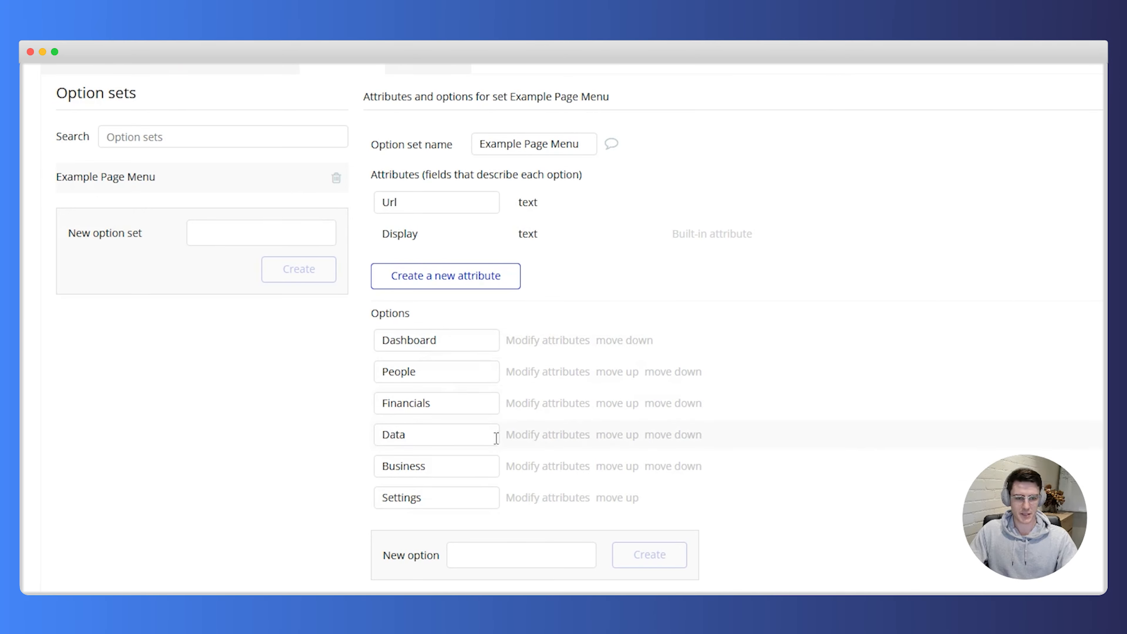
Step: Set the Url attribute to "dashboard" for the Dashboard option and "people" for the People option, saving each
left_click(526, 342)
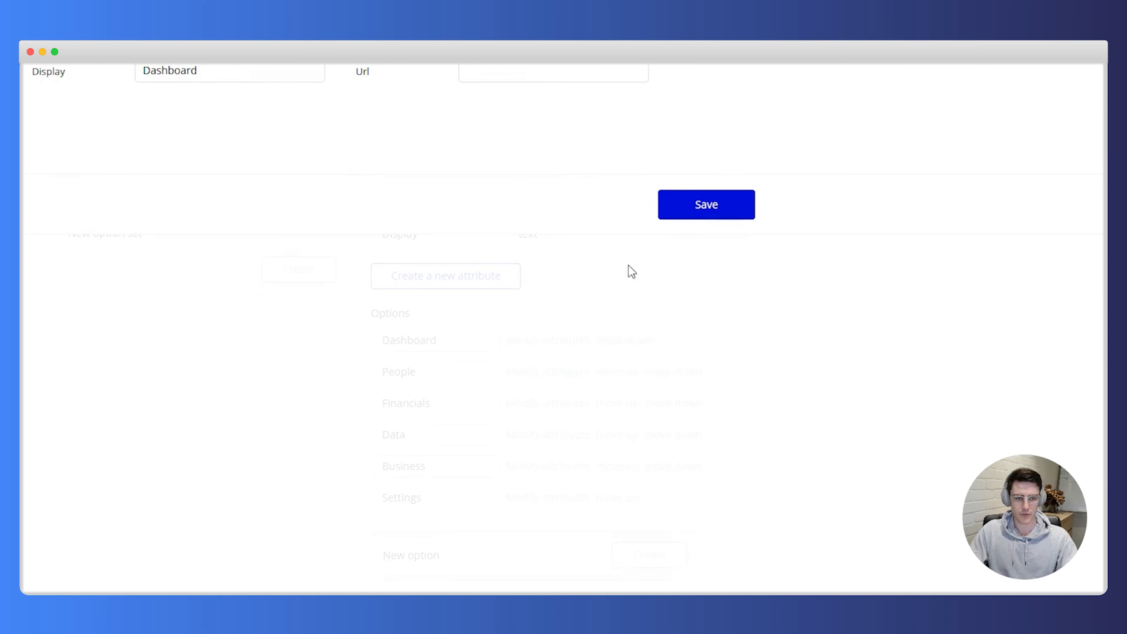
left_click(572, 73)
type("dashboard")
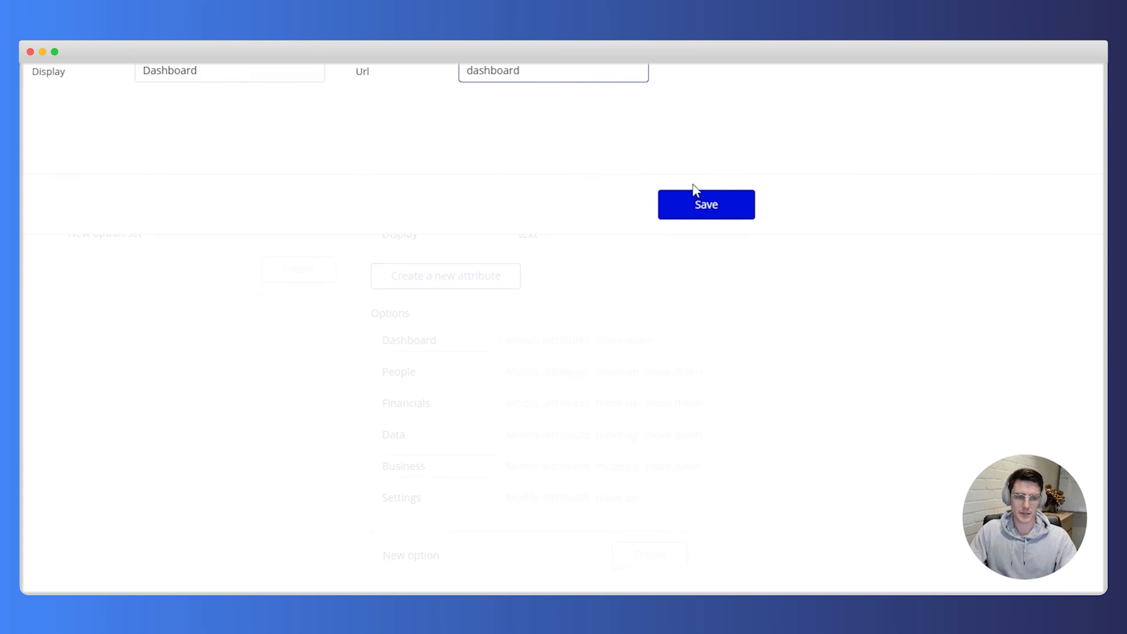
left_click(696, 198)
left_click(544, 373)
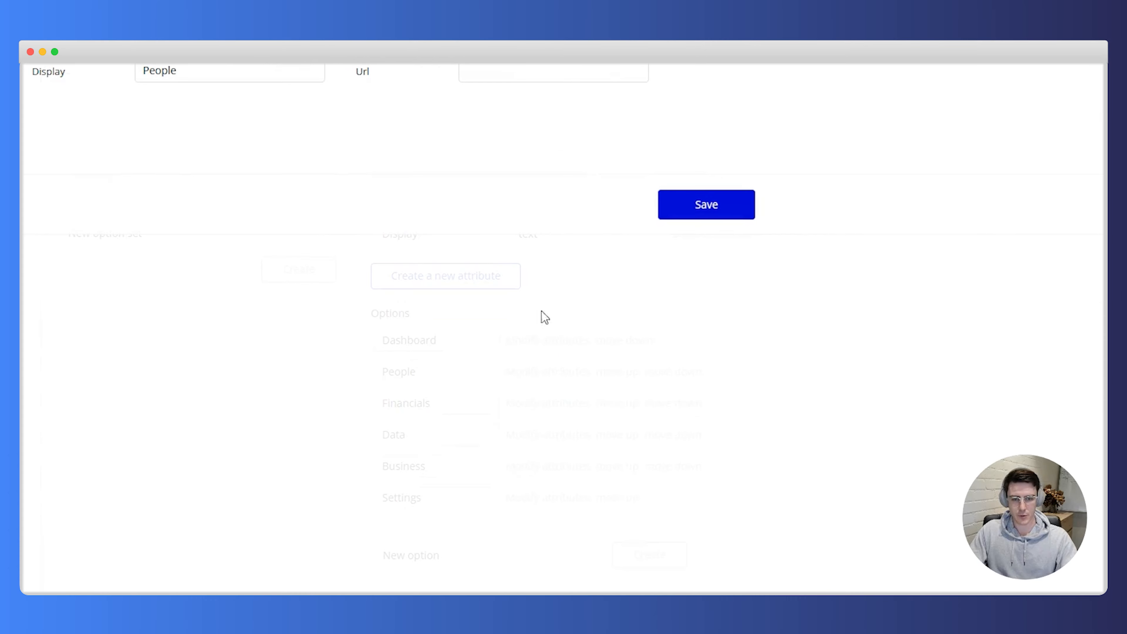
left_click(531, 70)
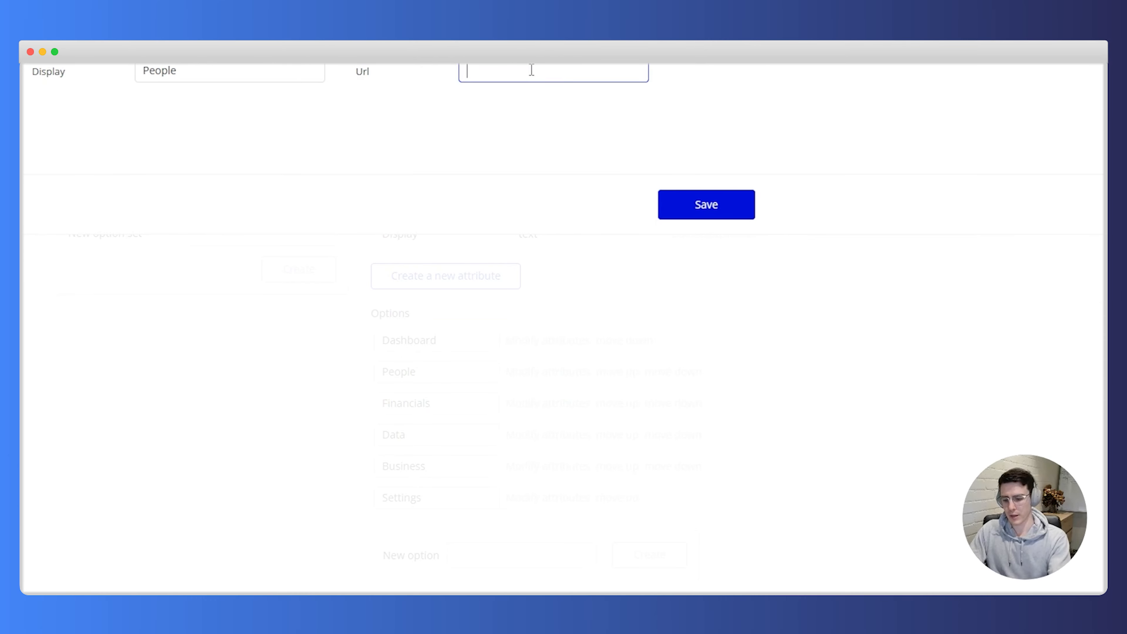
type("people")
left_click(711, 202)
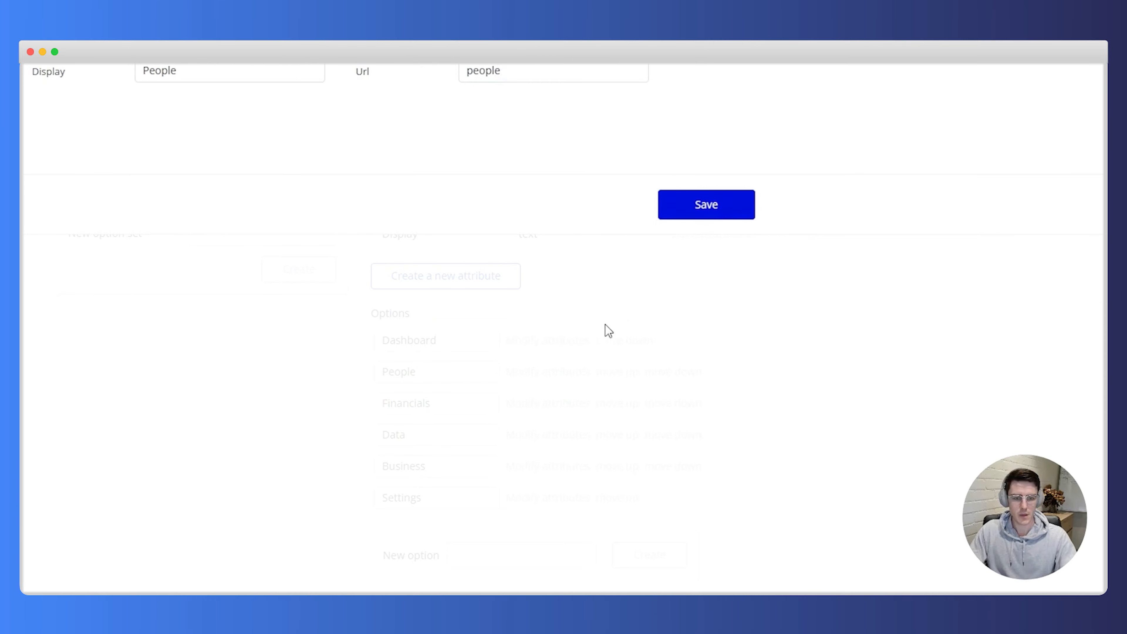
Step: Set the Url attribute to "financials" for the Financials option and "data" for the Data option, saving each
left_click(525, 403)
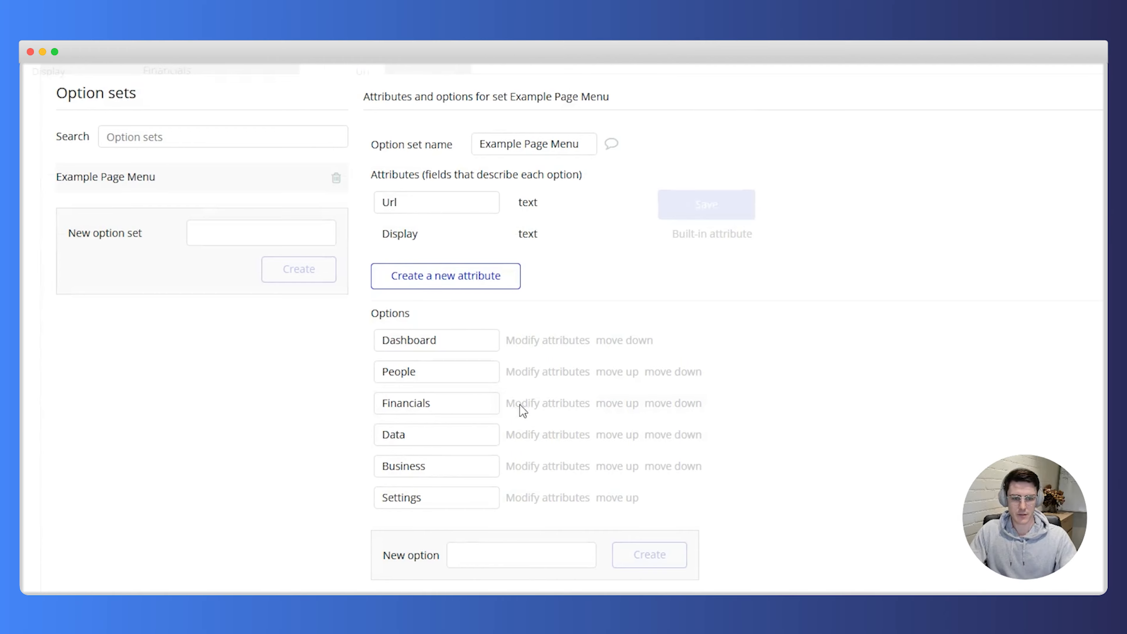
left_click(497, 69)
type("financials")
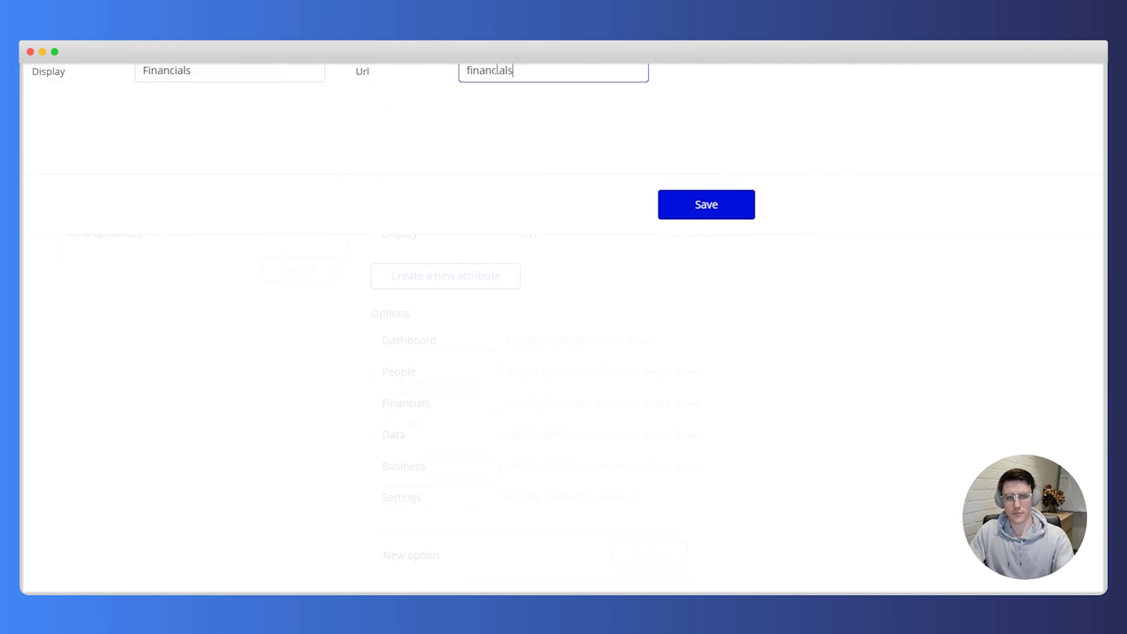
left_click(700, 201)
left_click(555, 436)
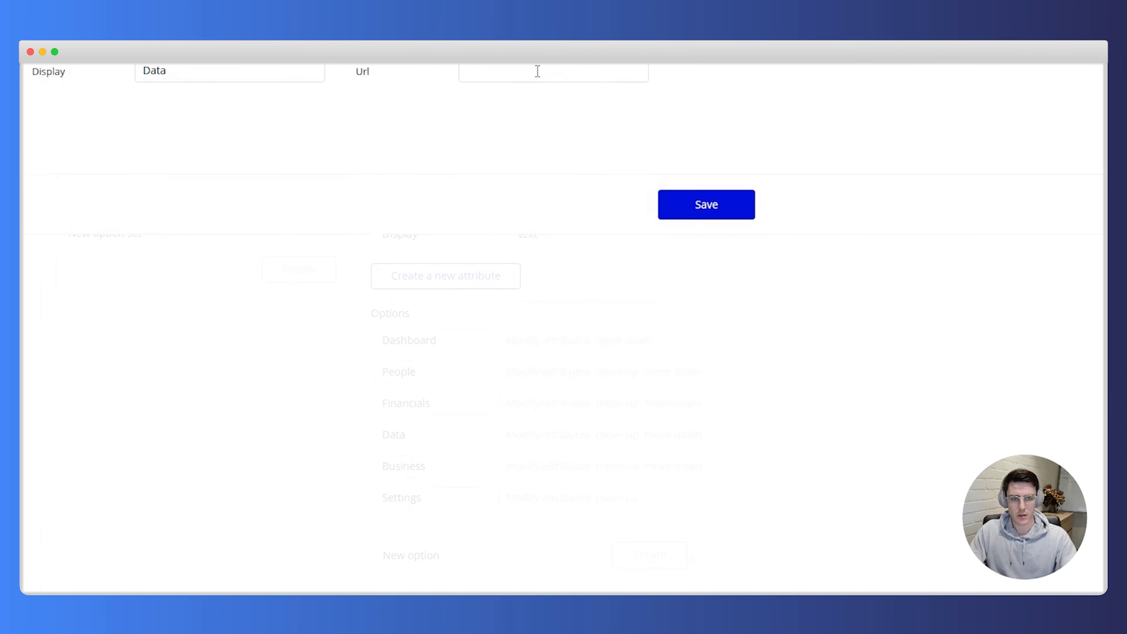
left_click(533, 76)
type("data")
left_click(710, 205)
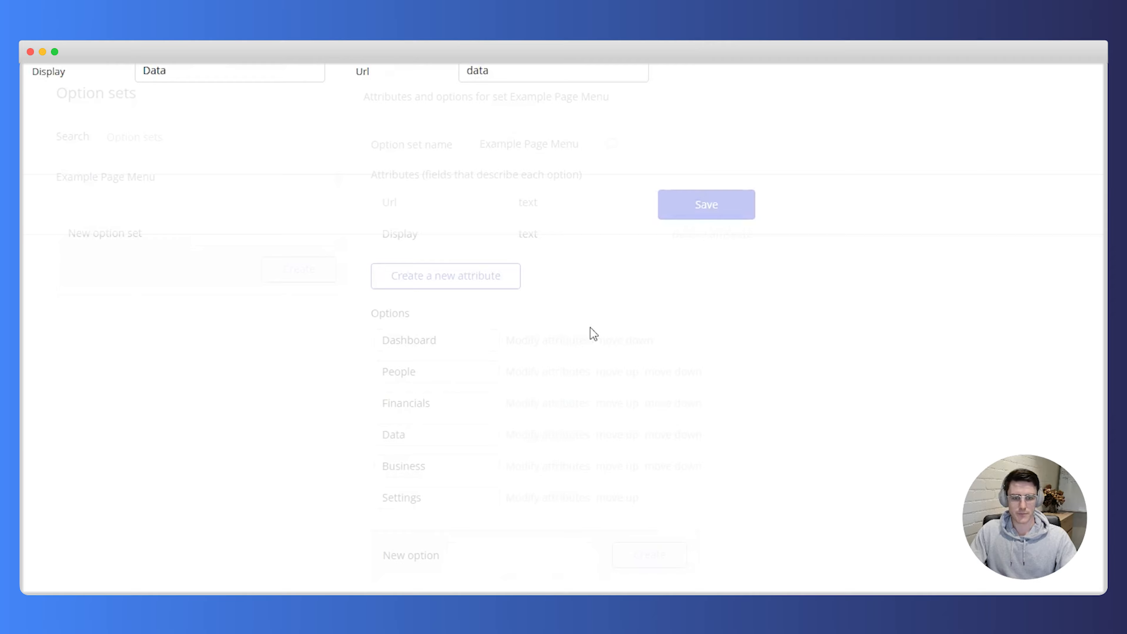
Step: Set the Business option's Url attribute to "business" and save it
left_click(549, 466)
left_click(506, 73)
type("b")
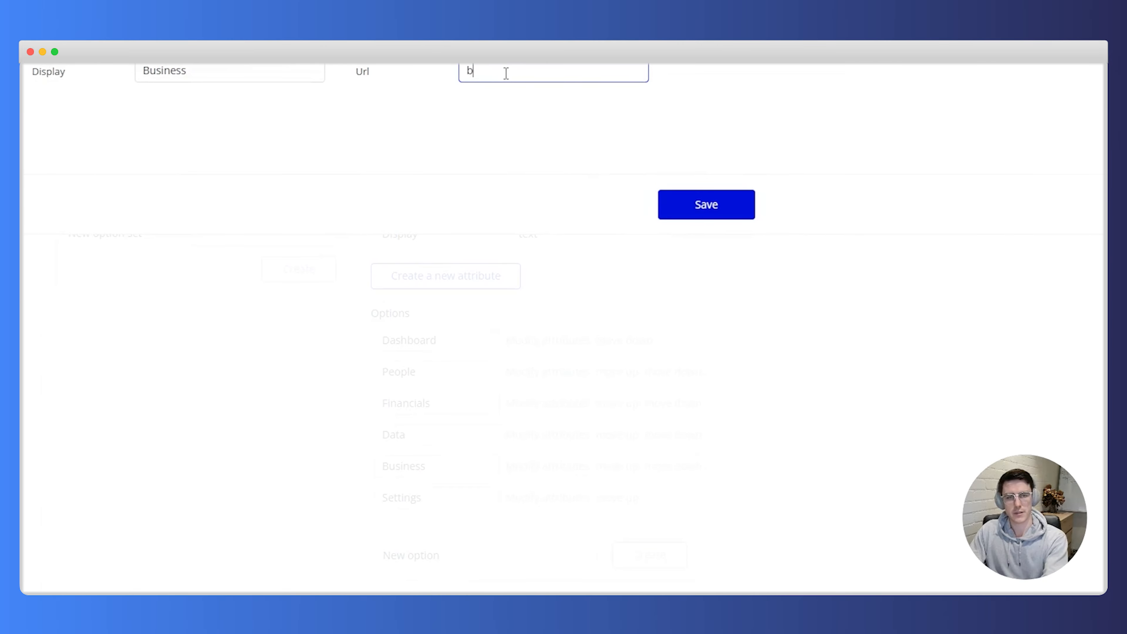
type("usne")
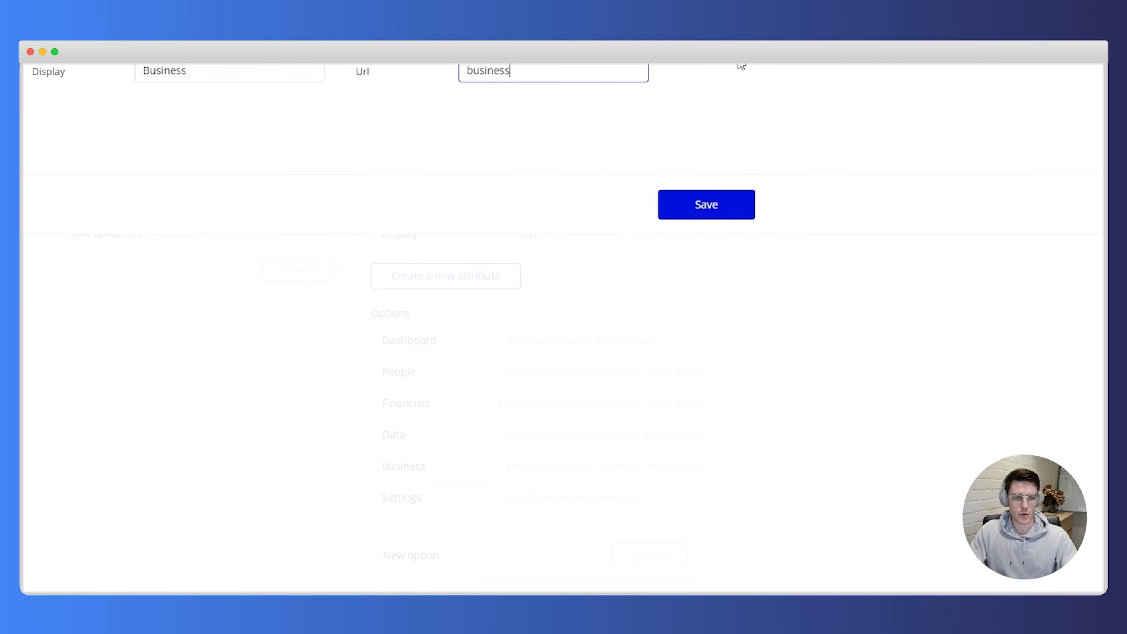
left_click(748, 206)
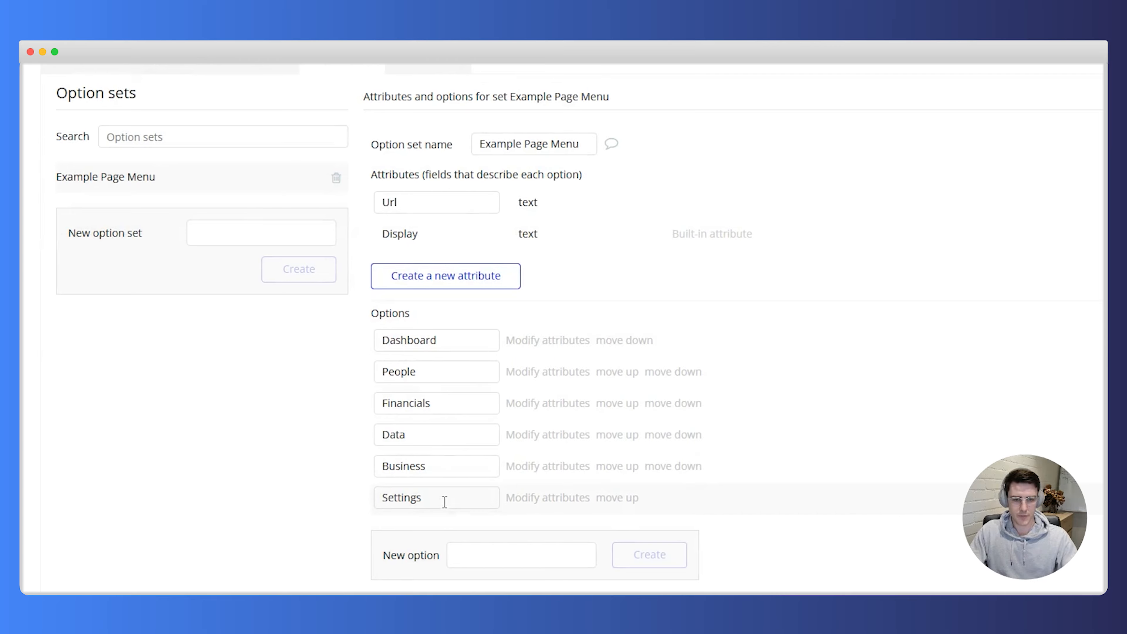
Step: Set the Settings option's Url attribute to "settings" and save it
left_click(569, 500)
left_click(507, 75)
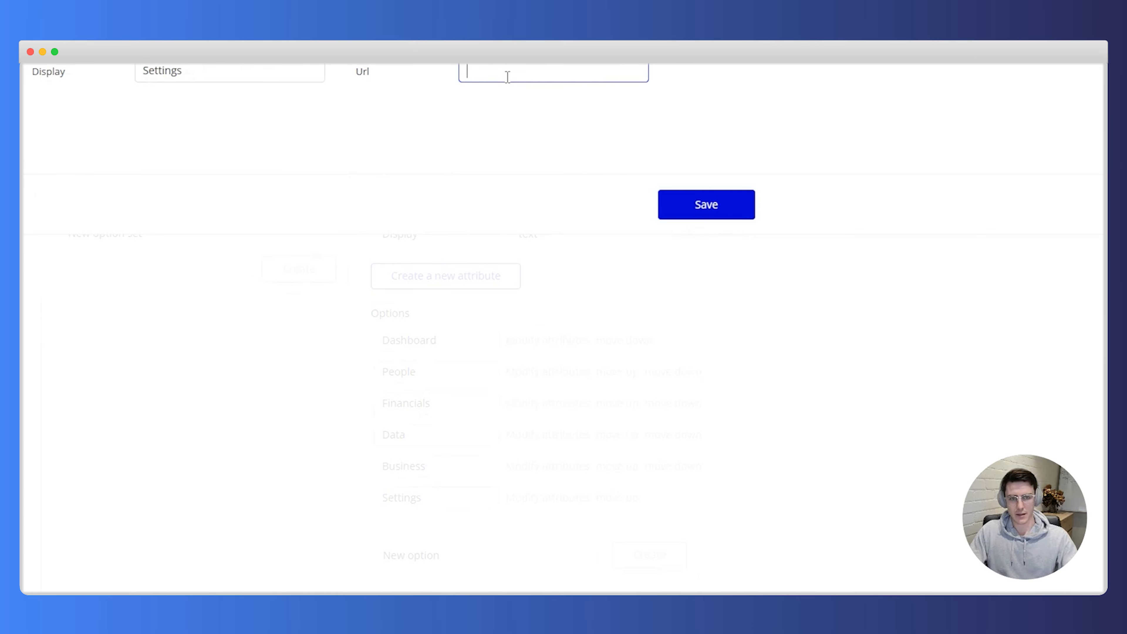
type("settings")
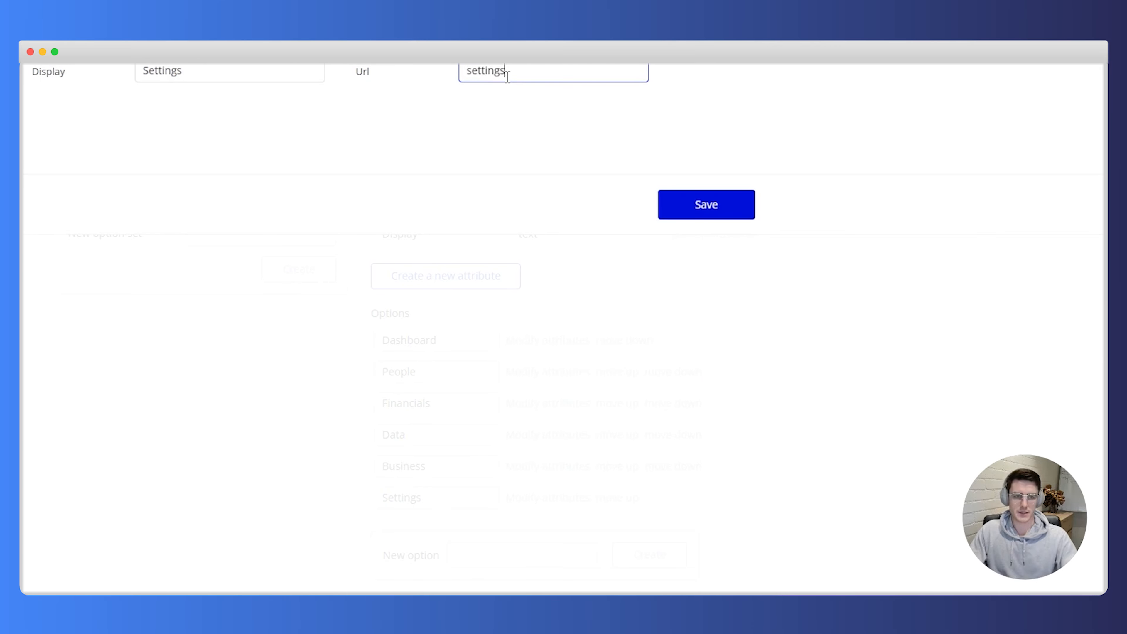
left_click(670, 195)
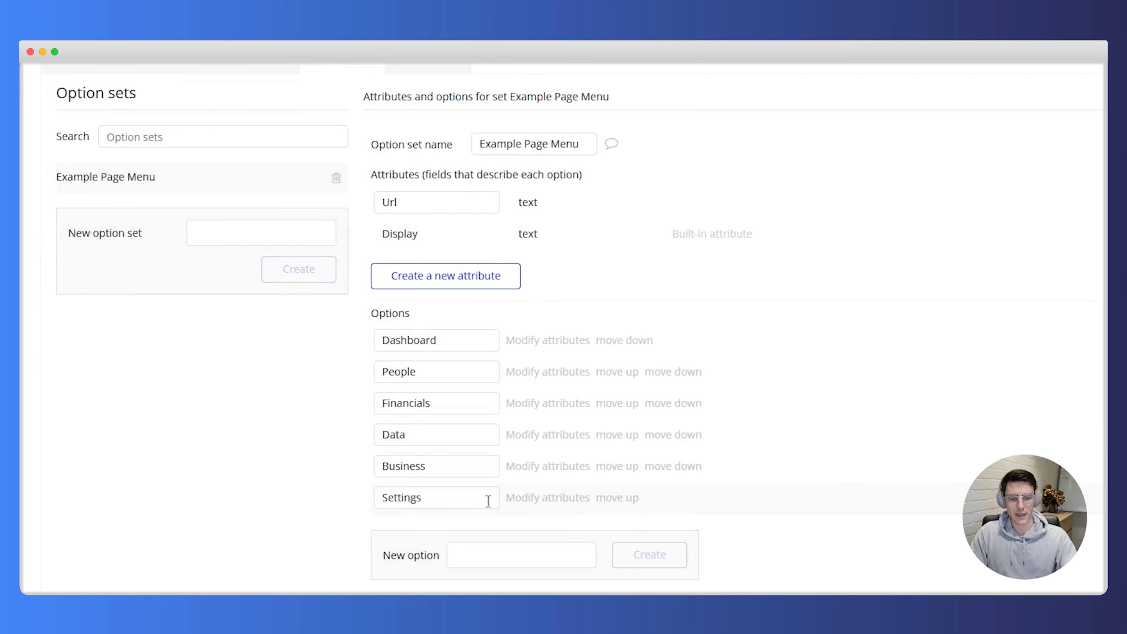
Step: Create a new option named My Profile in the Example Page Menu option set
left_click_drag(488, 501, 376, 493)
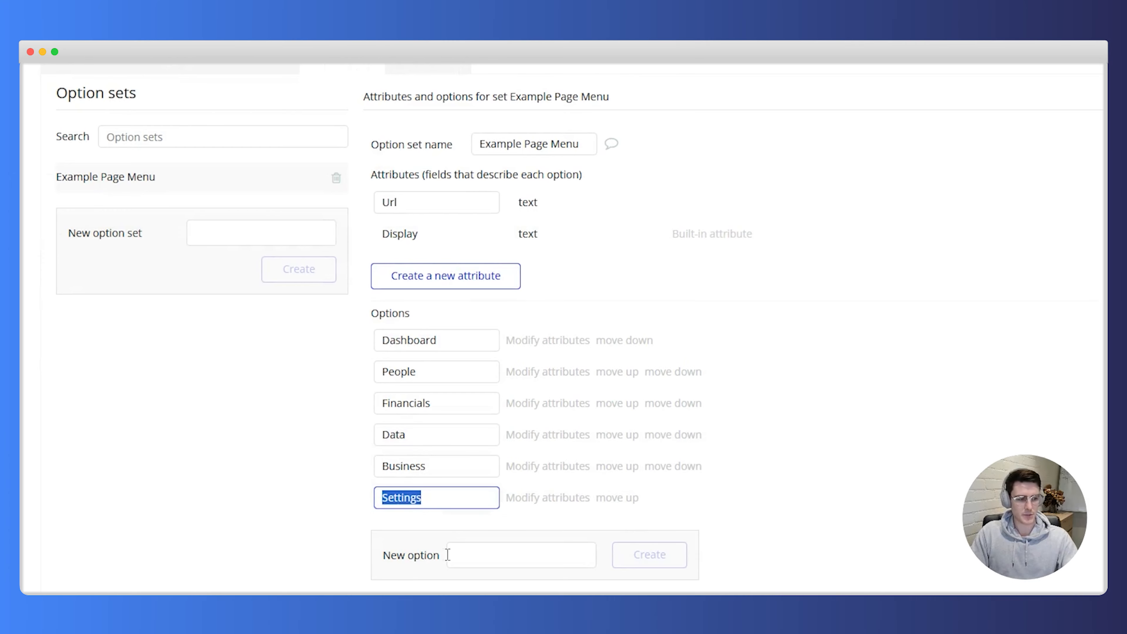
left_click(483, 556)
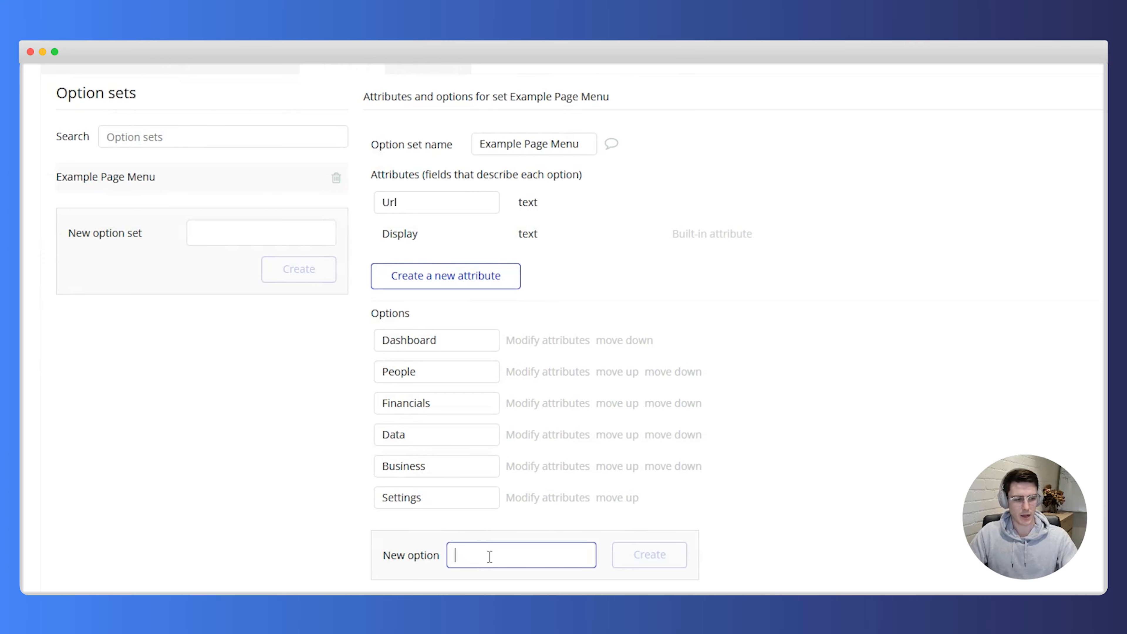
type("M")
key("BackSpace")
type("My ")
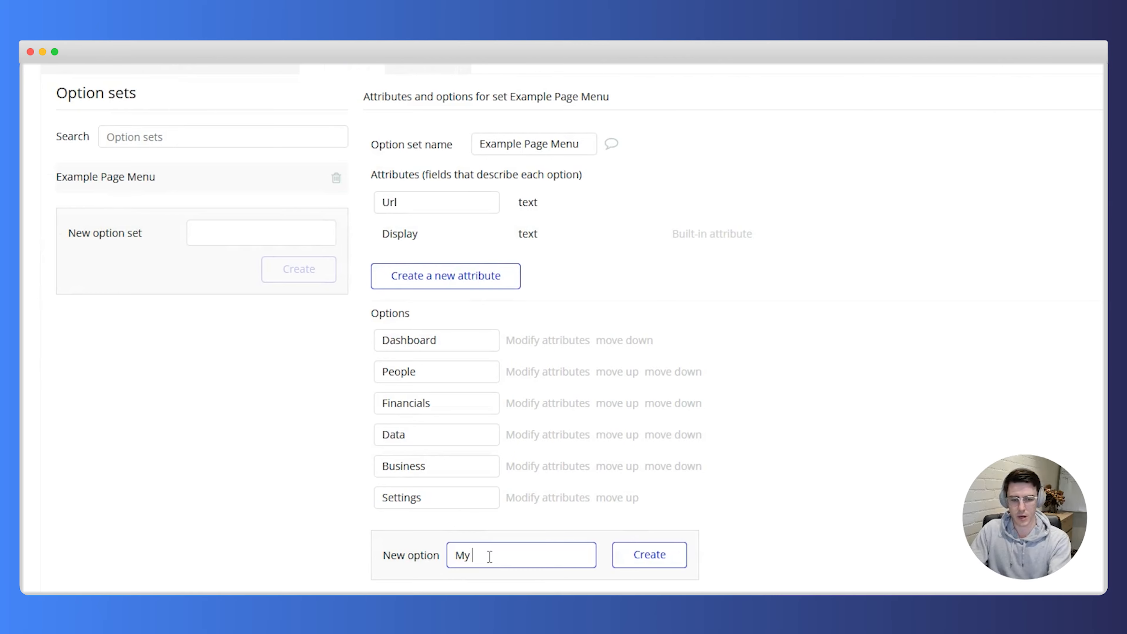
type("Profile")
left_click(639, 554)
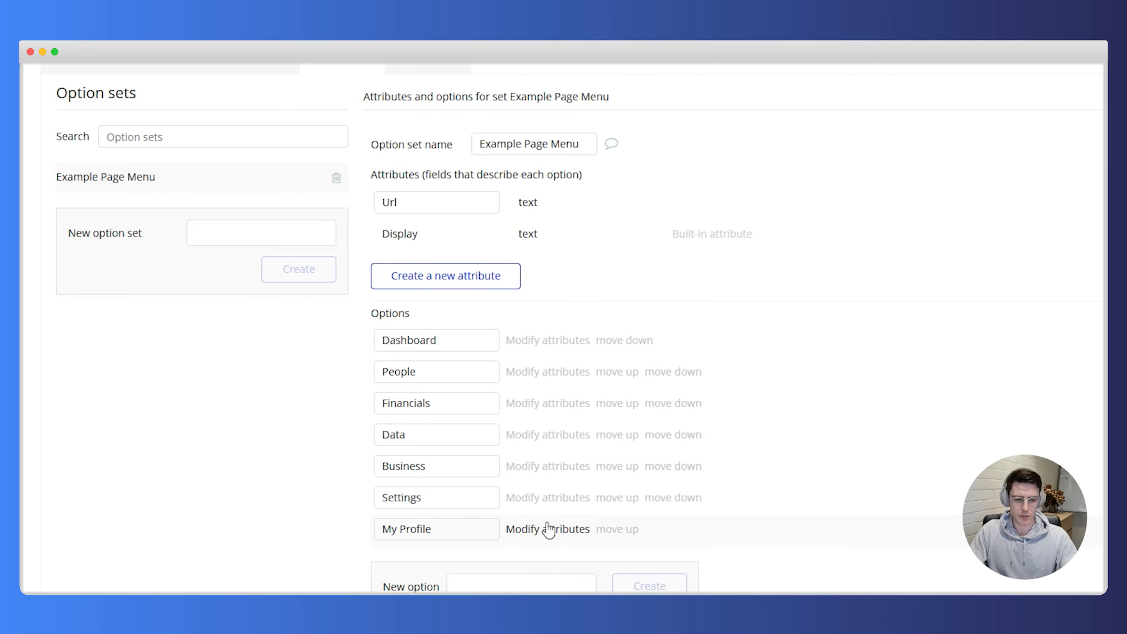
Step: Save the My Profile option with the Url attribute "myprofile", and delete that option from the set
left_click(548, 529)
left_click(497, 82)
type("my")
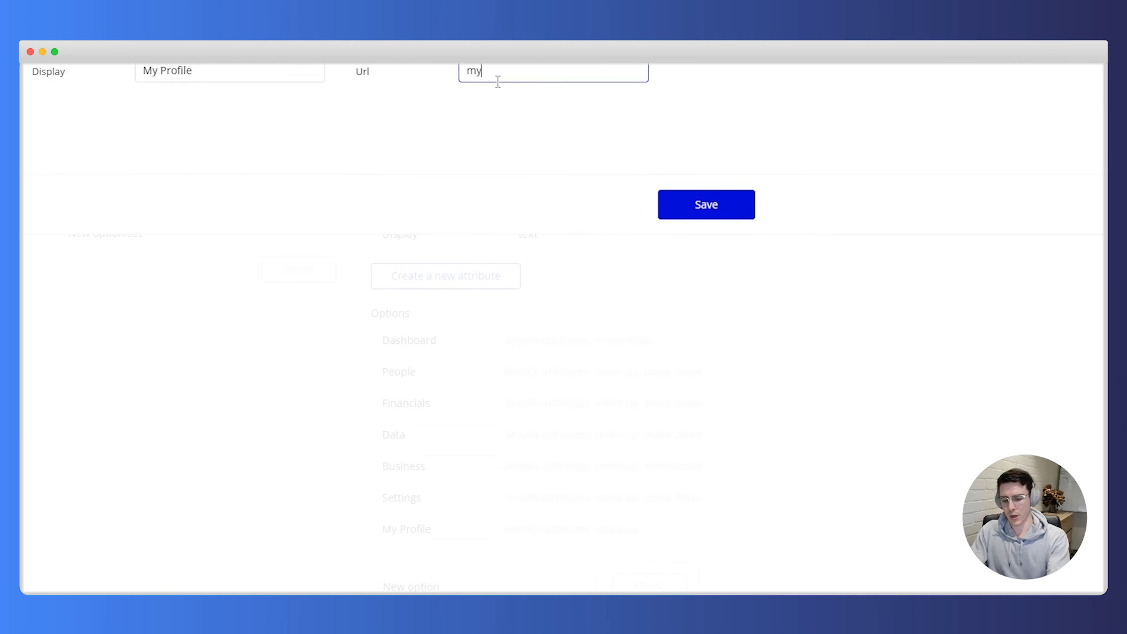
type("-profile")
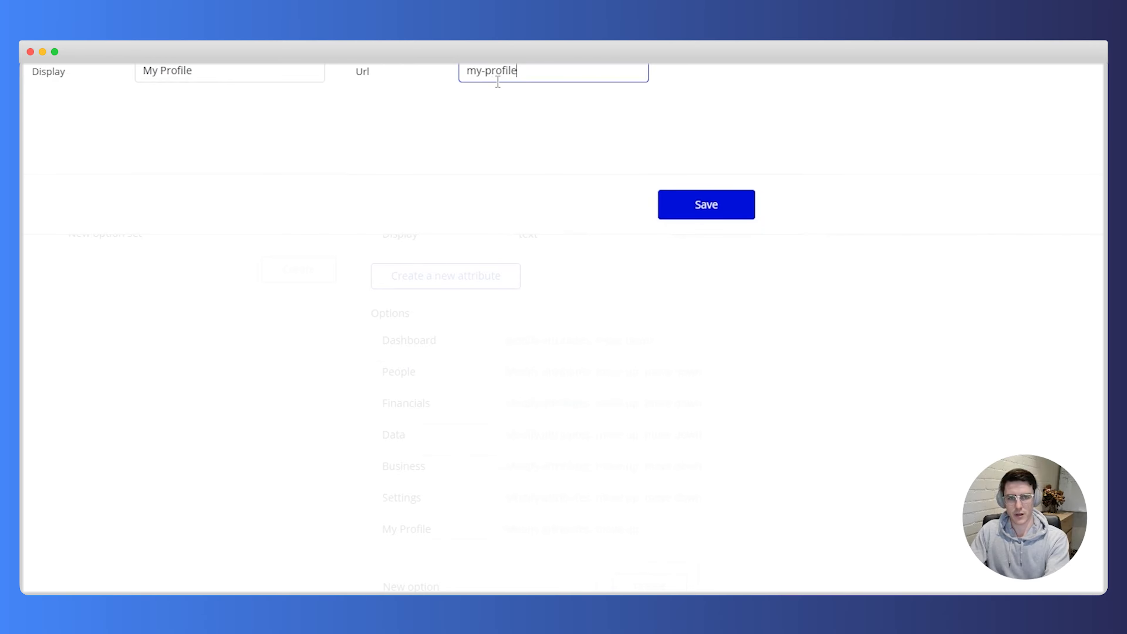
key("super+a")
type("myprofile")
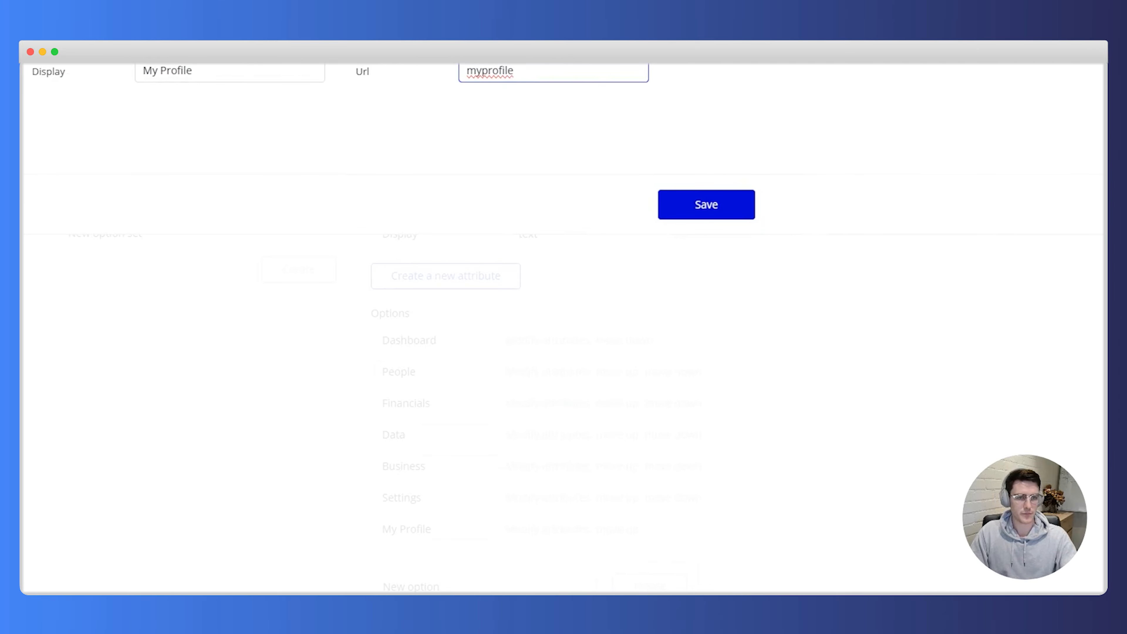
left_click(707, 204)
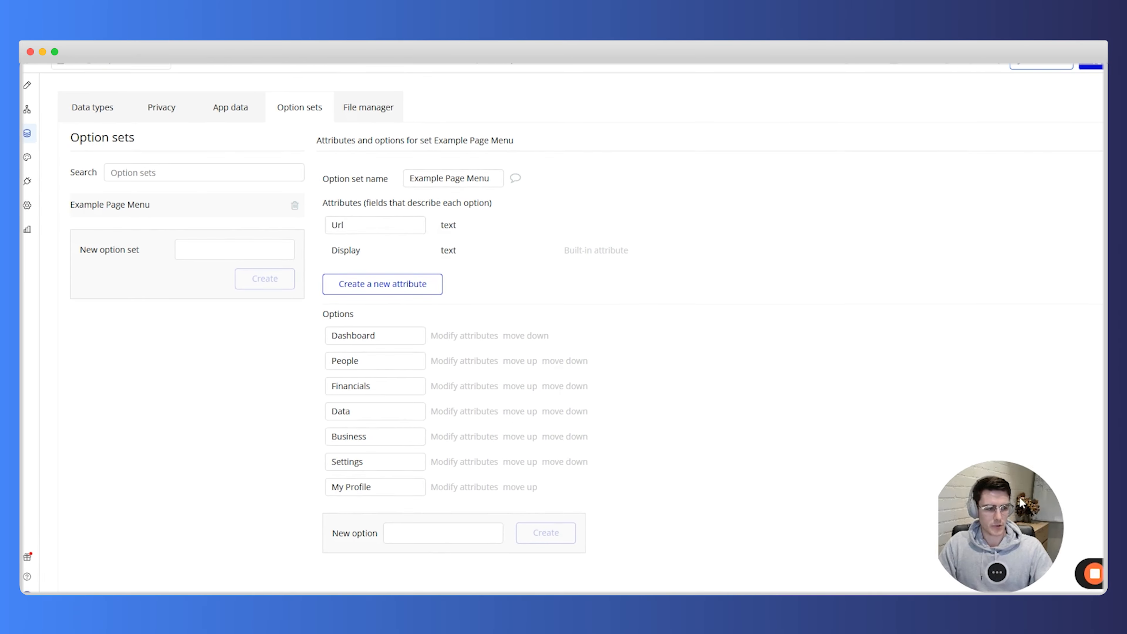
left_click(1063, 476)
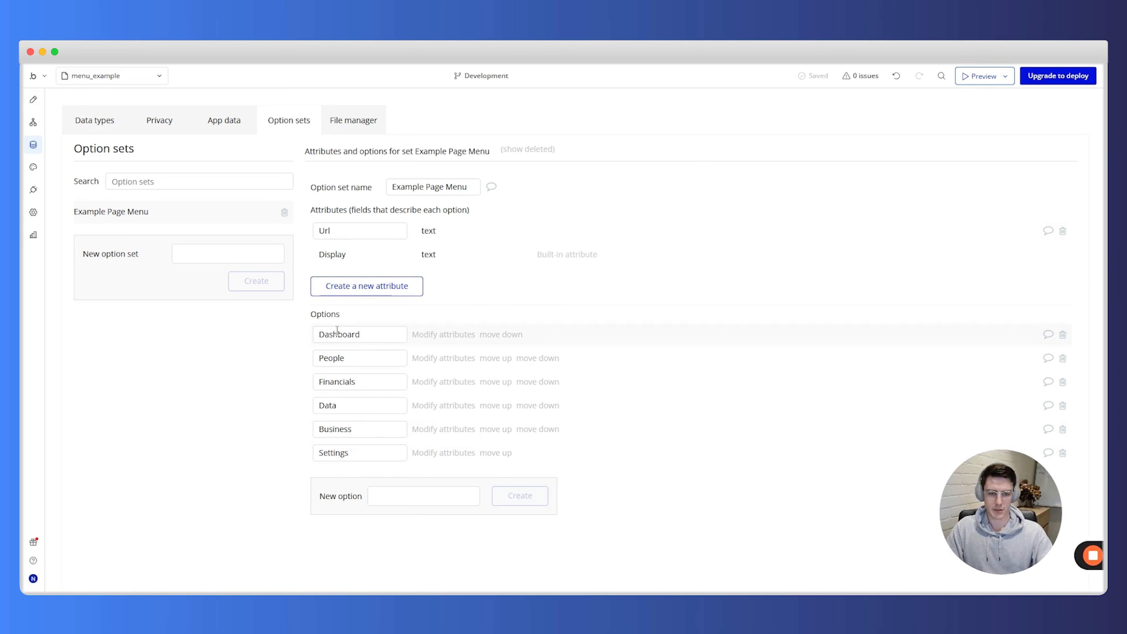
Step: Add a group named Group MenuItems inside FloatingGroup Menu on the page and turn off its Fit height to content setting
left_click(37, 102)
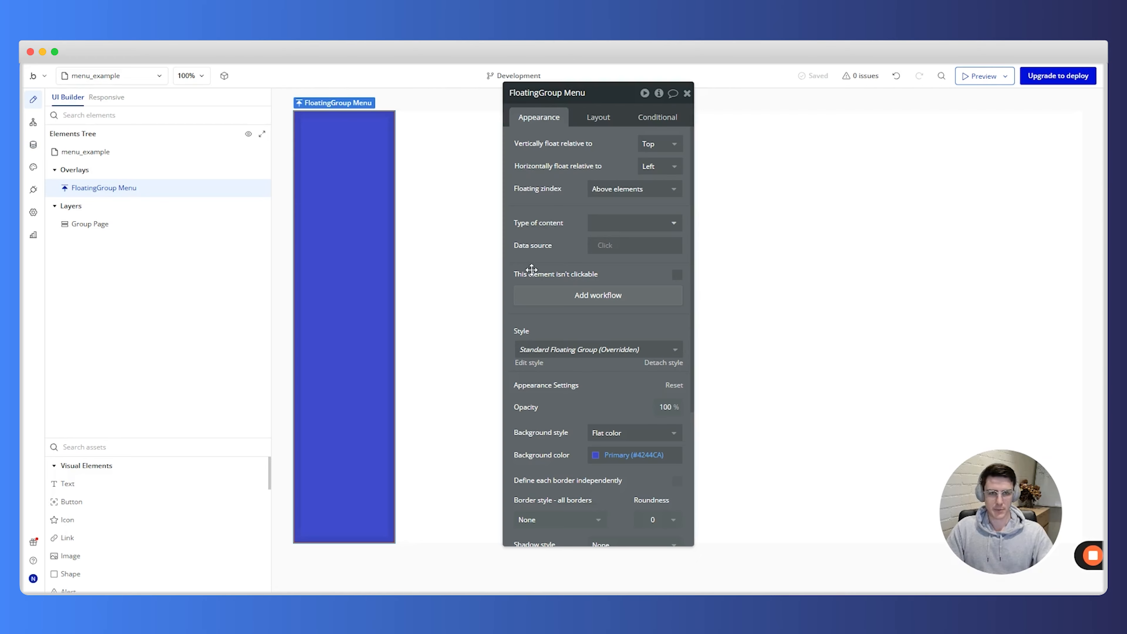
left_click(167, 445)
type("group")
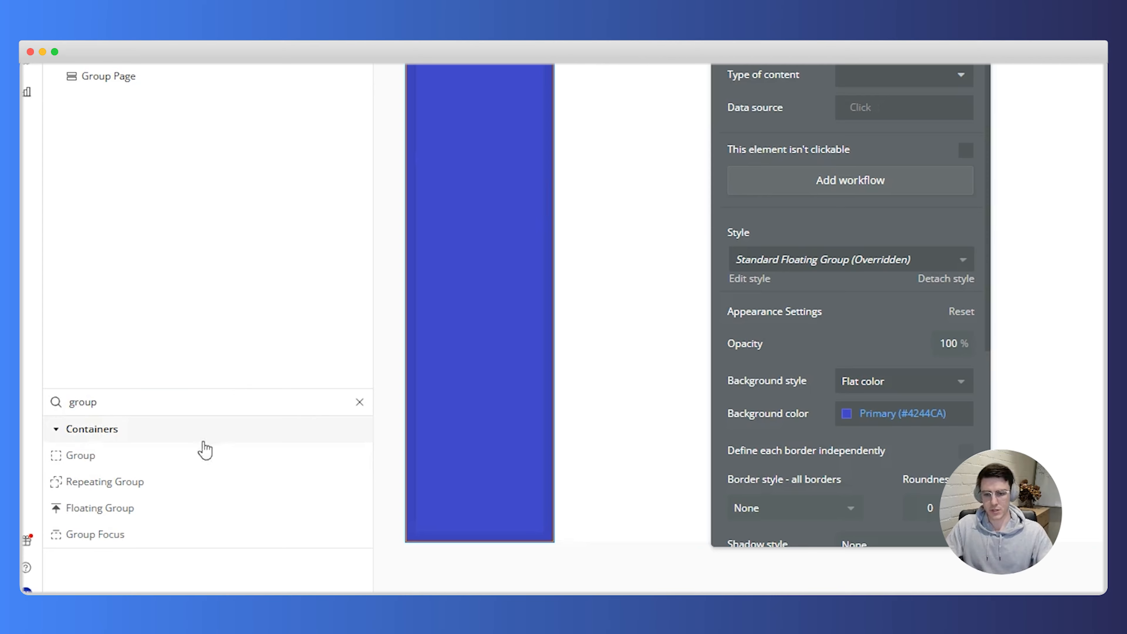
mouse_move(193, 453)
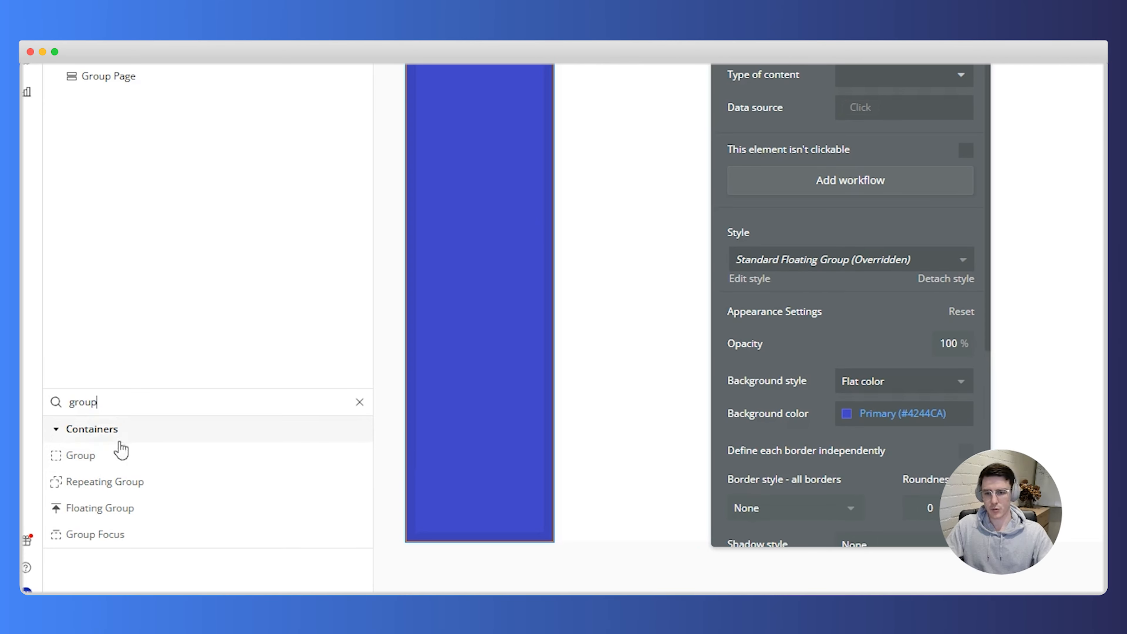
left_click(93, 456)
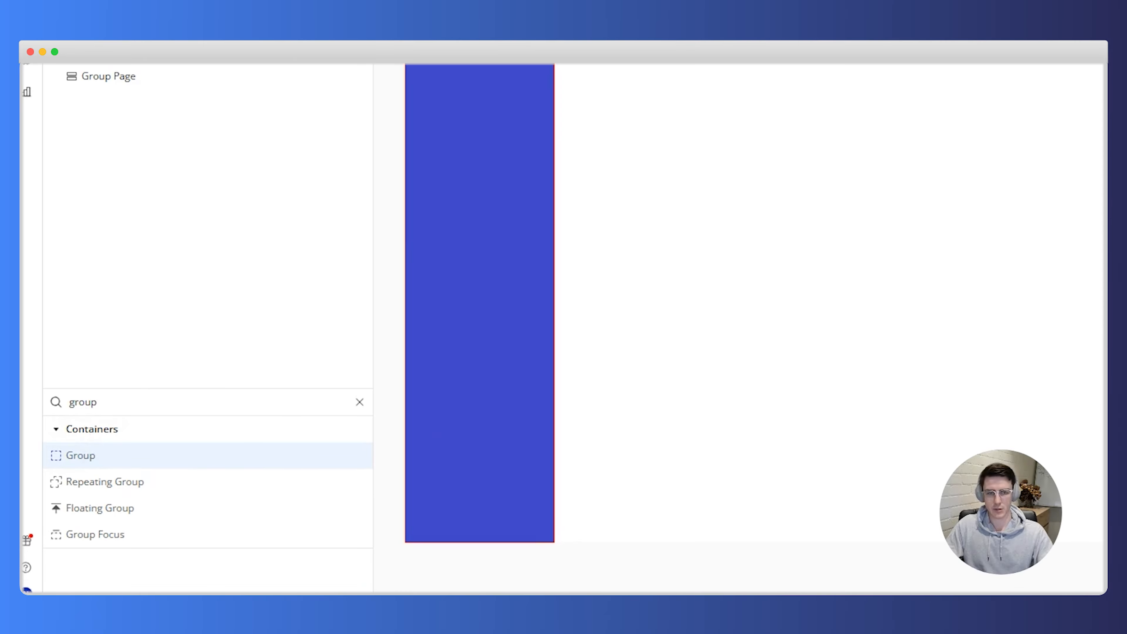
left_click(330, 197)
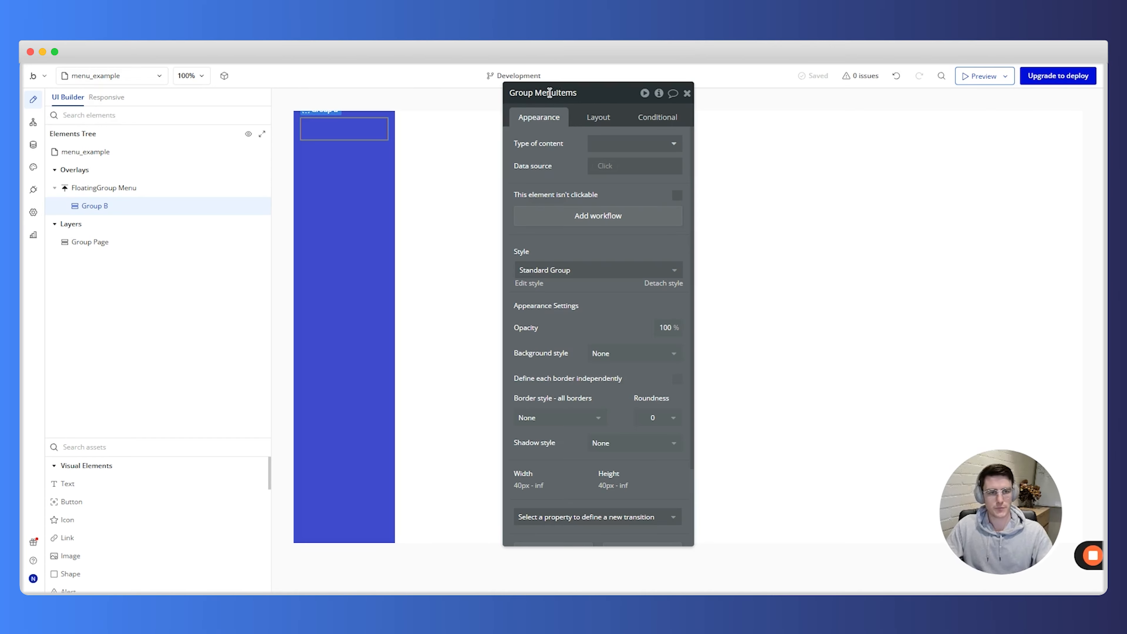
left_click(608, 117)
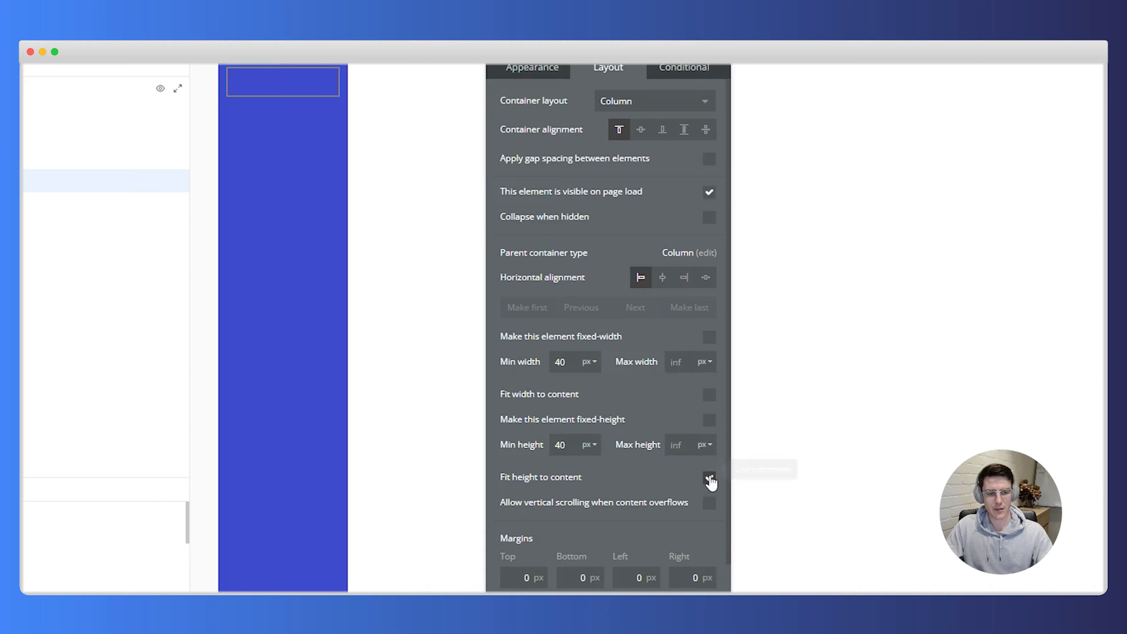
left_click(710, 477)
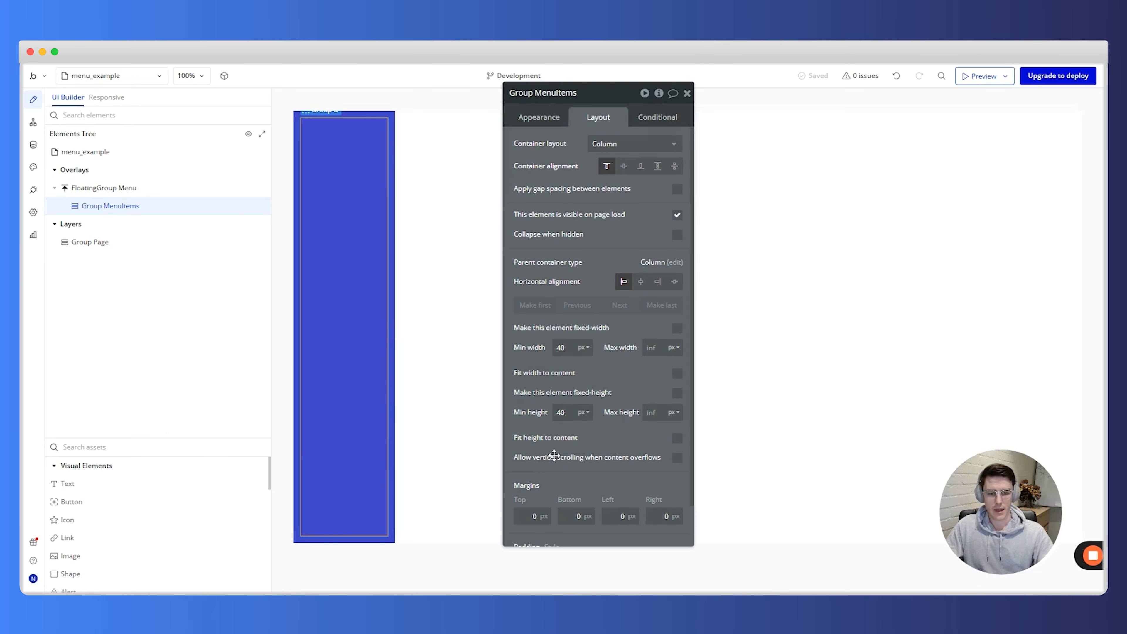
Step: Add a repeating group inside Group MenuItems in the floating menu
left_click(119, 451)
type("reap")
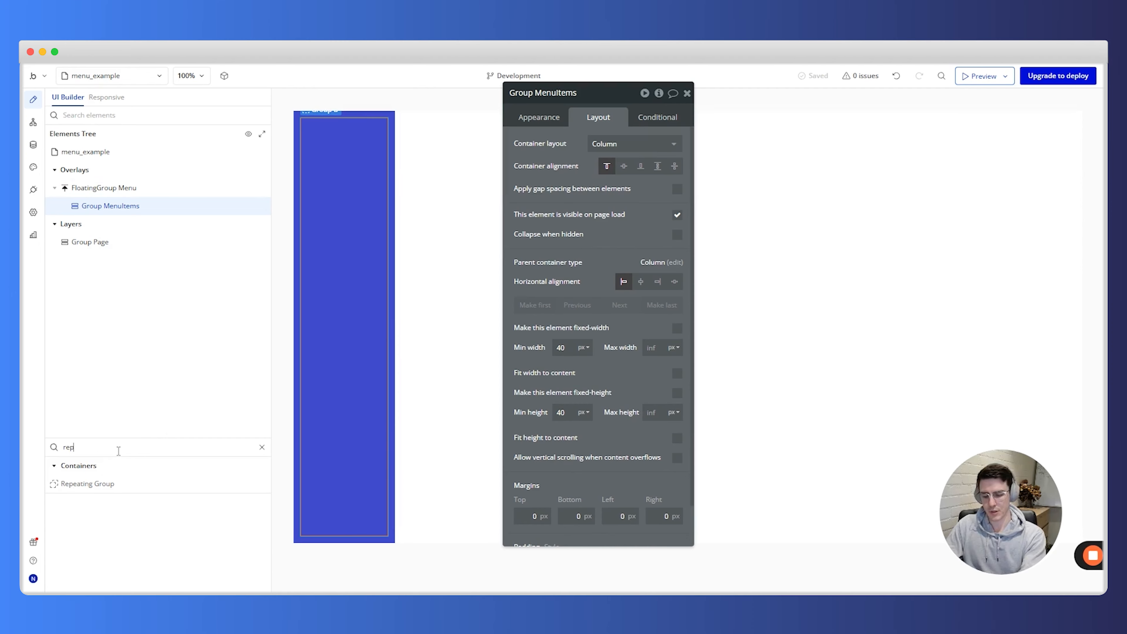
key("BackSpace")
key("BackSpace")
type("pea")
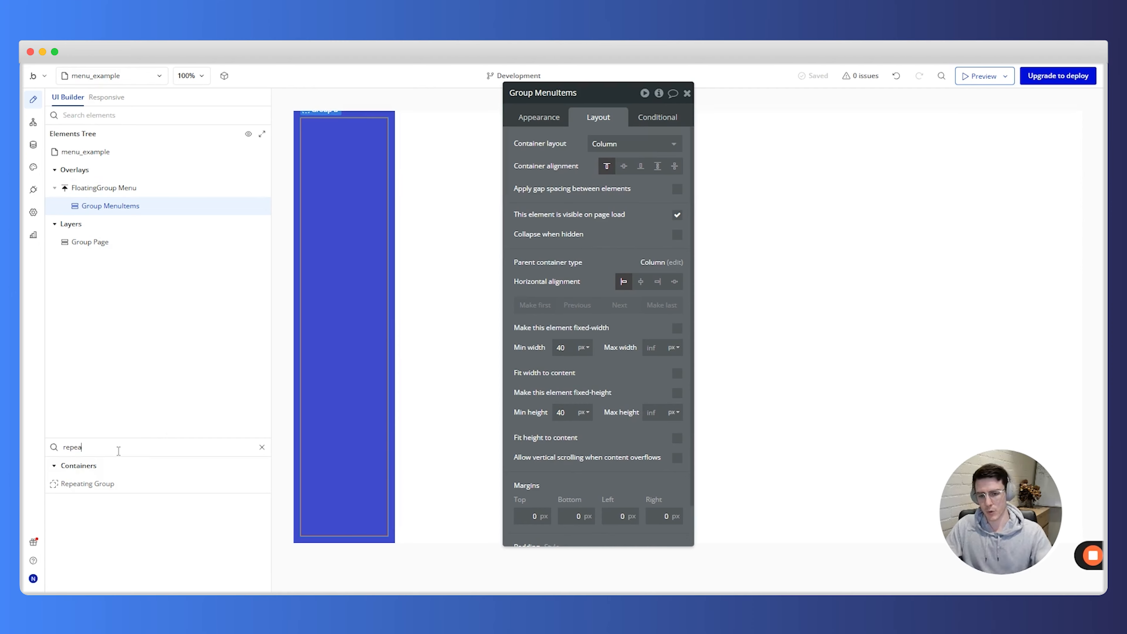
type("ting")
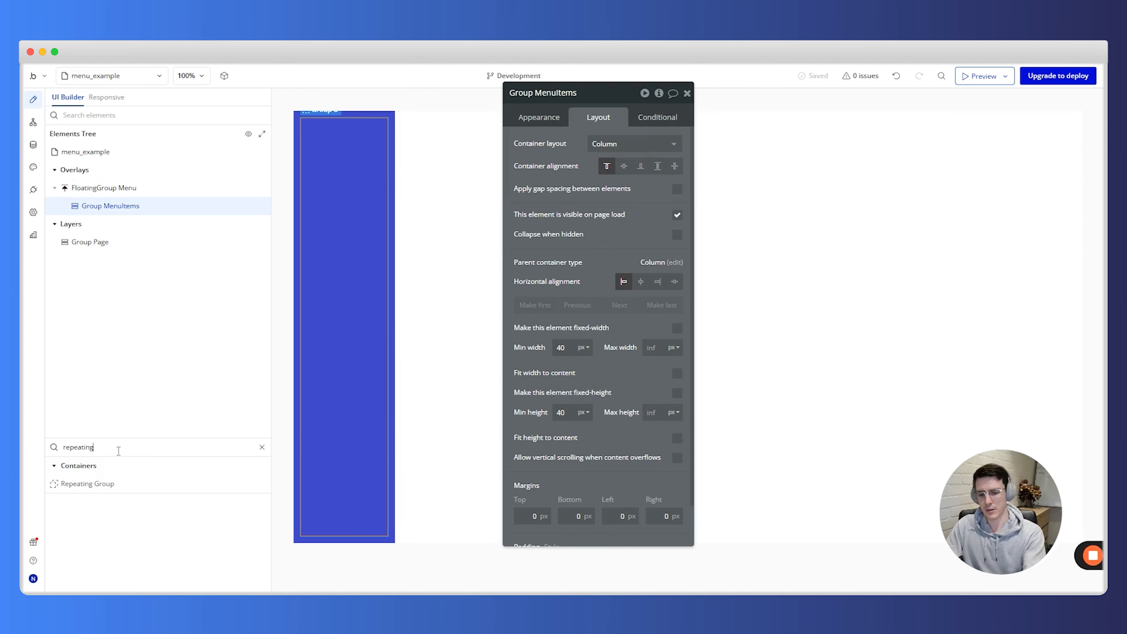
left_click(132, 489)
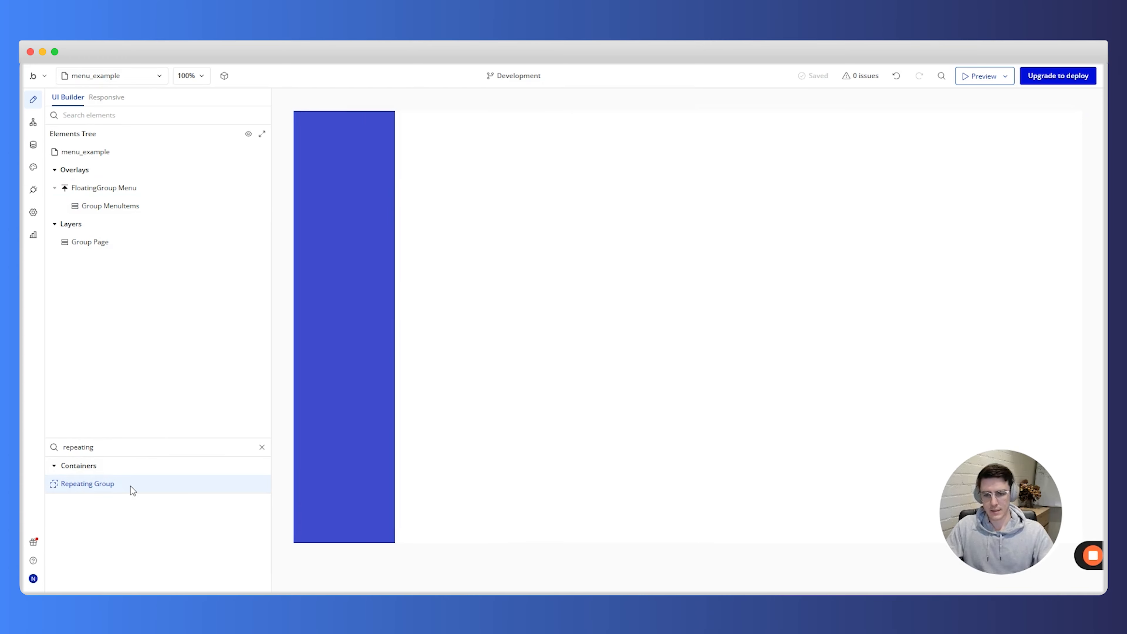
left_click(335, 144)
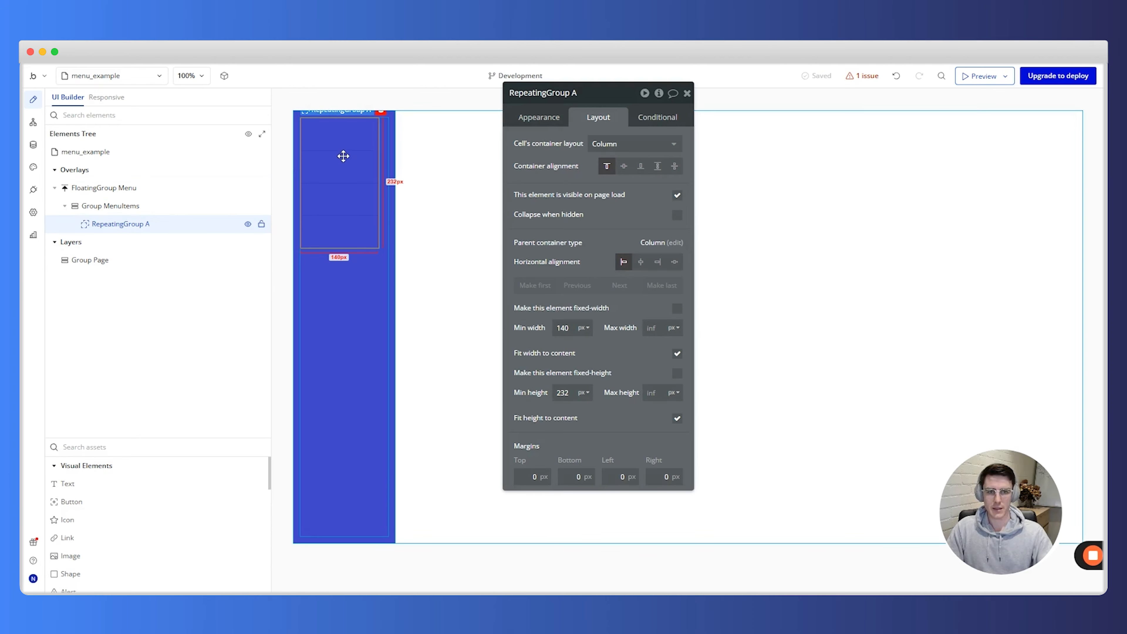
Step: Rename the new repeating group to RepeatingGroup Menu
double_click(589, 90)
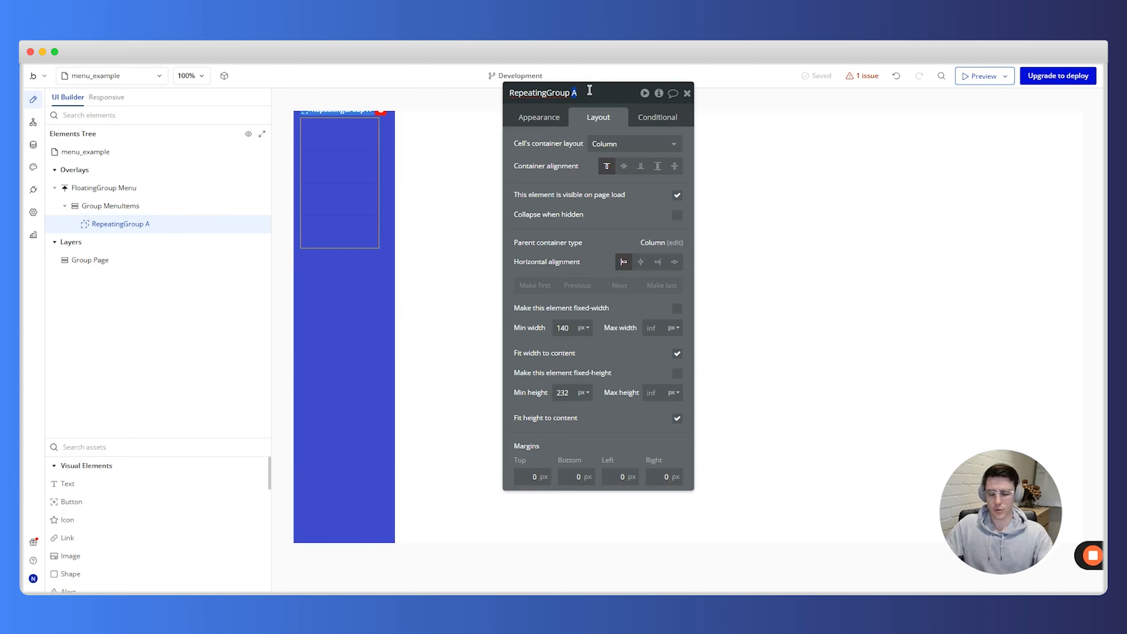
type("Menu")
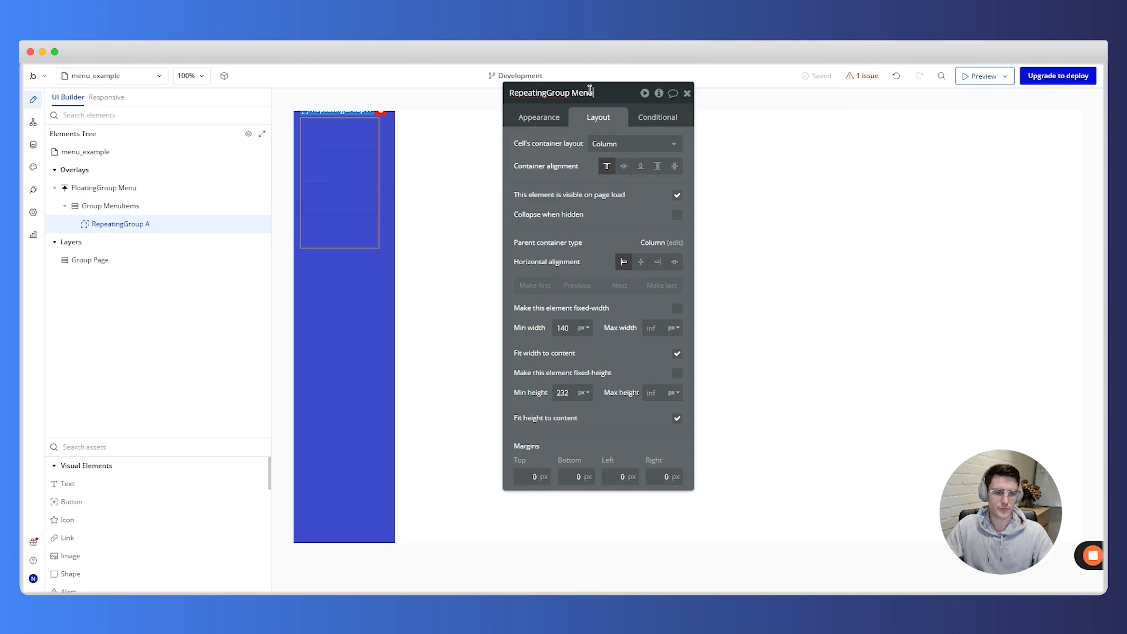
left_click(583, 235)
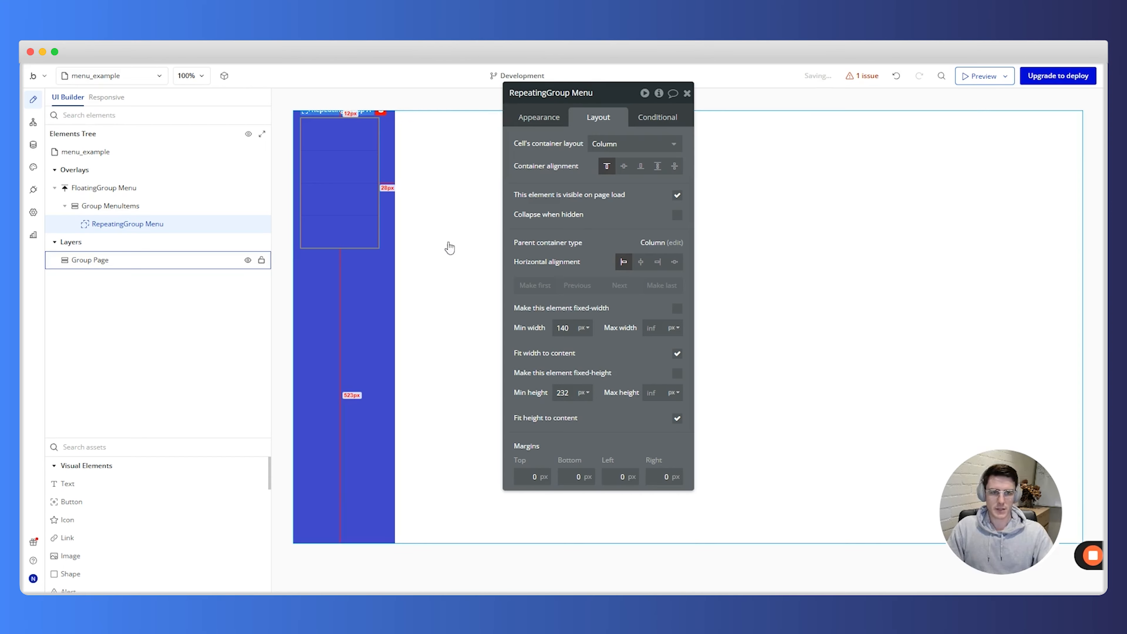
Step: Review the layout settings and nesting of Group Page, FloatingGroup Menu and Group MenuItems
left_click(459, 184)
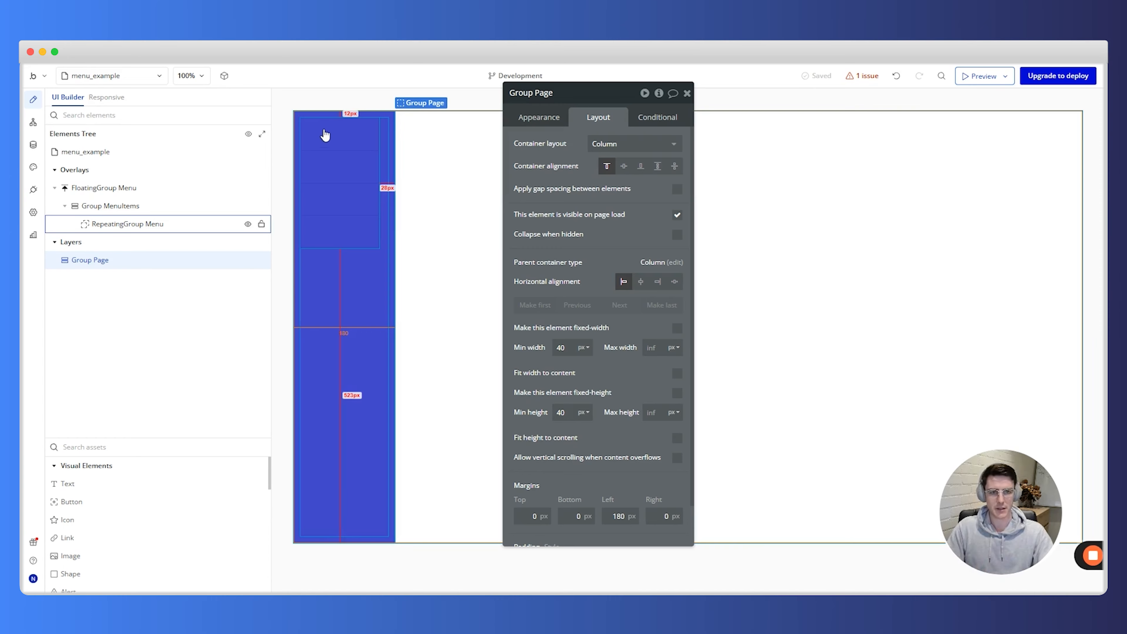
left_click(103, 188)
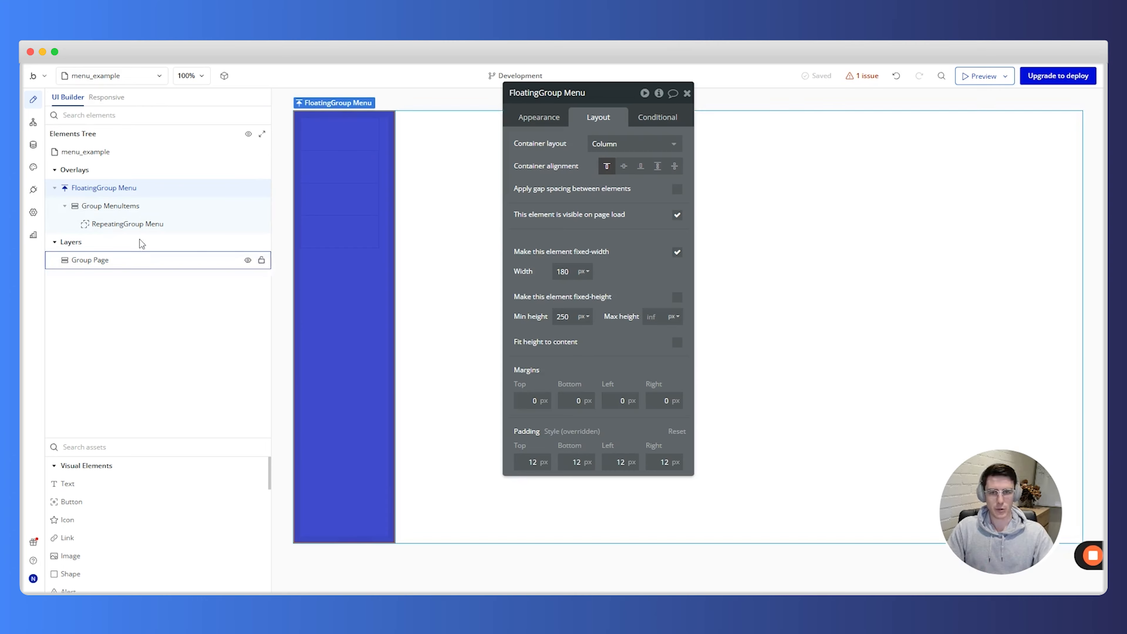
left_click(135, 207)
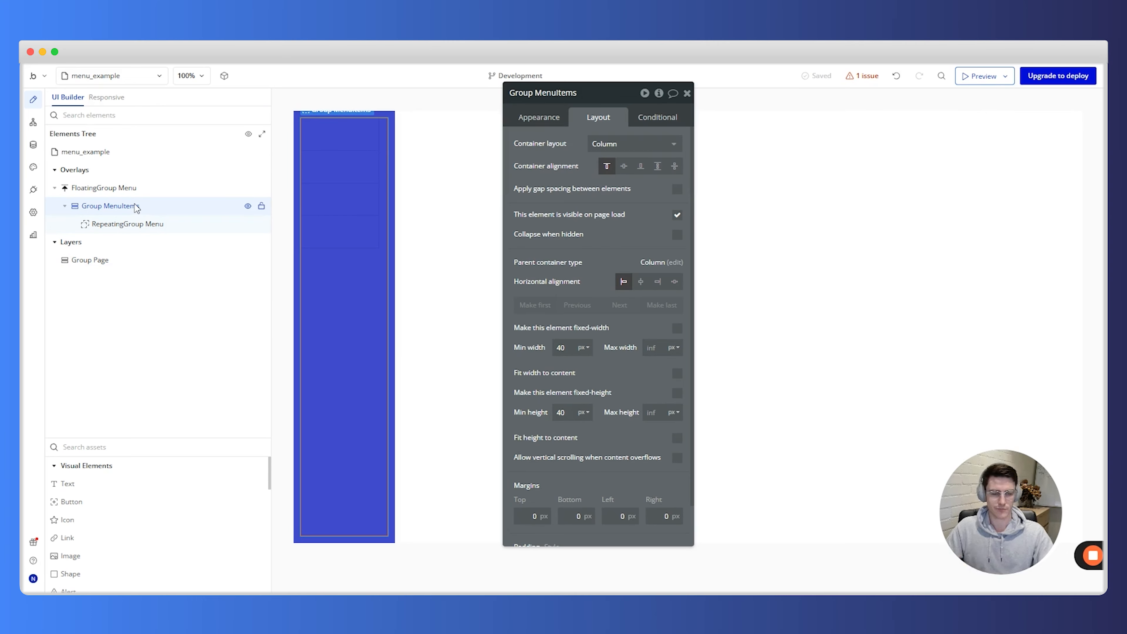
mouse_move(147, 226)
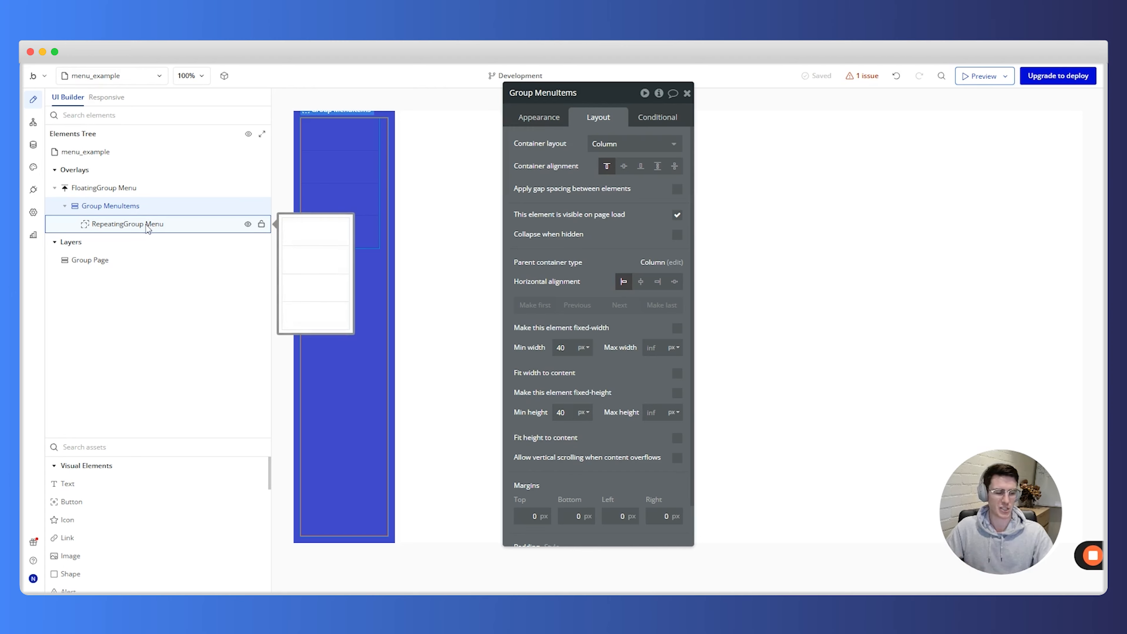
mouse_move(117, 210)
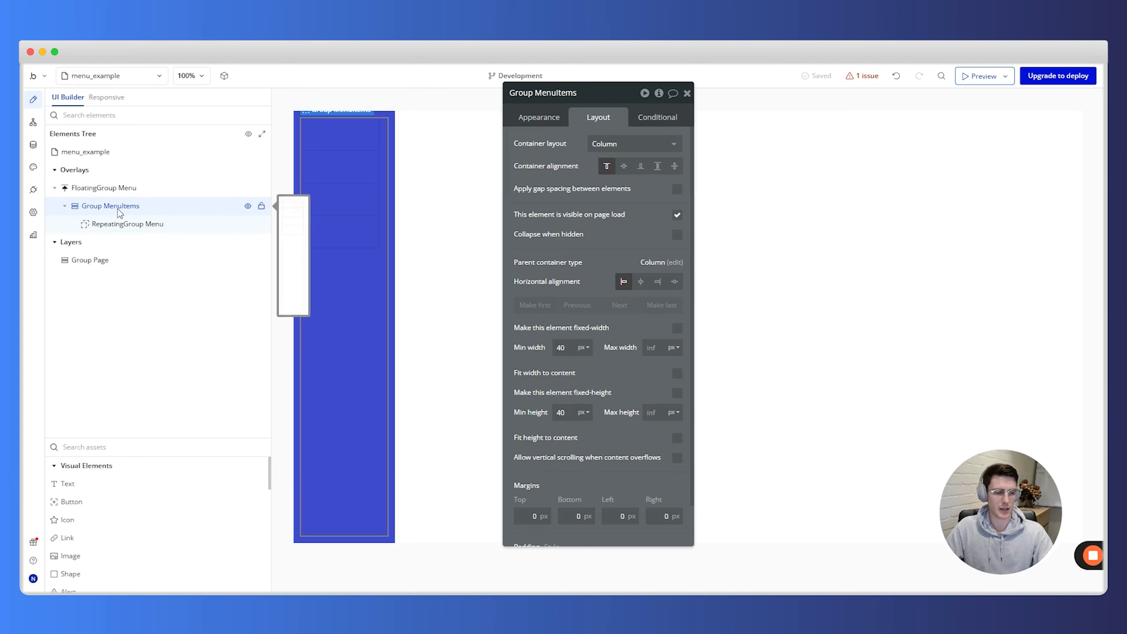
Step: Turn off both Fit width to content and Fit height to content for RepeatingGroup Menu
left_click(120, 224)
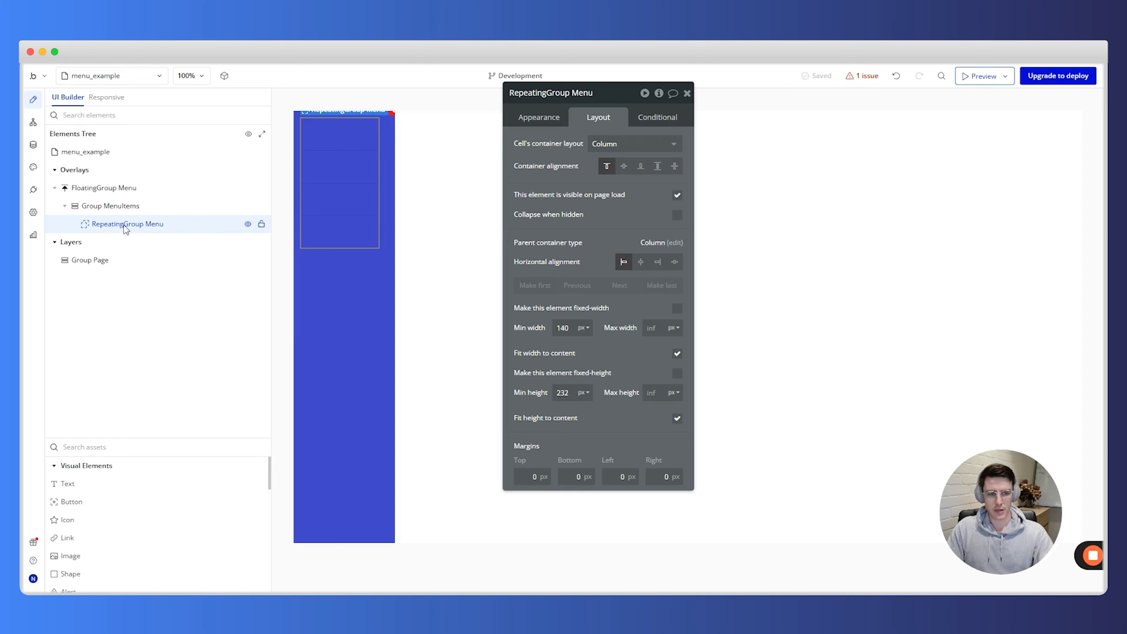
left_click(678, 353)
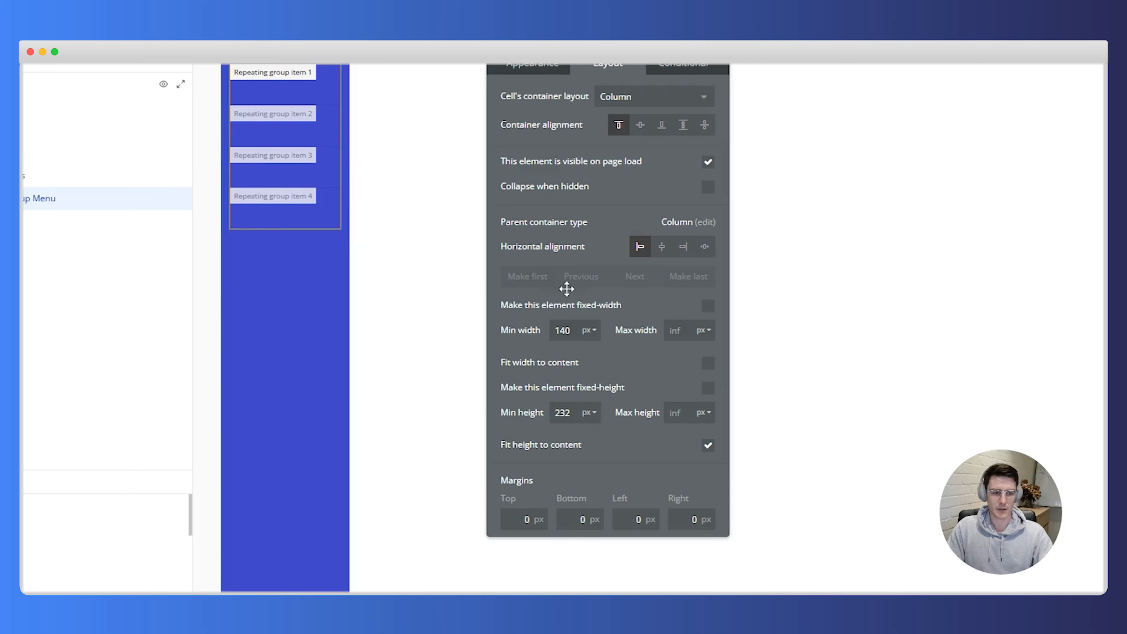
left_click(709, 446)
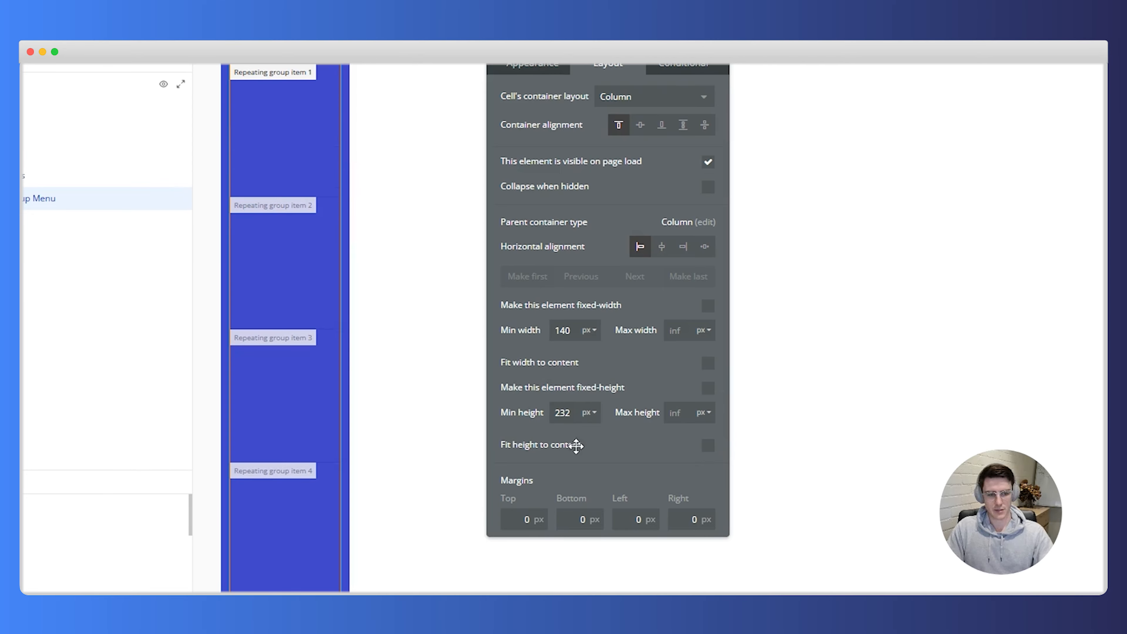
Step: Set both the minimum height and the minimum width of RepeatingGroup Menu to 0 px
left_click(568, 417)
key("BackSpace")
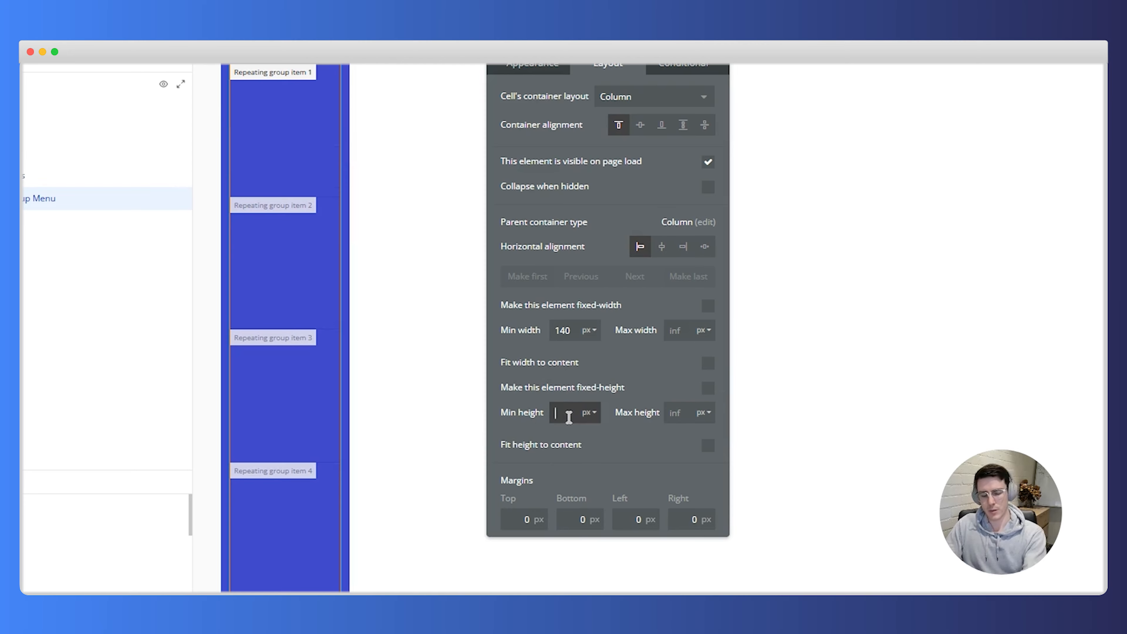
key("Tab")
left_click(571, 329)
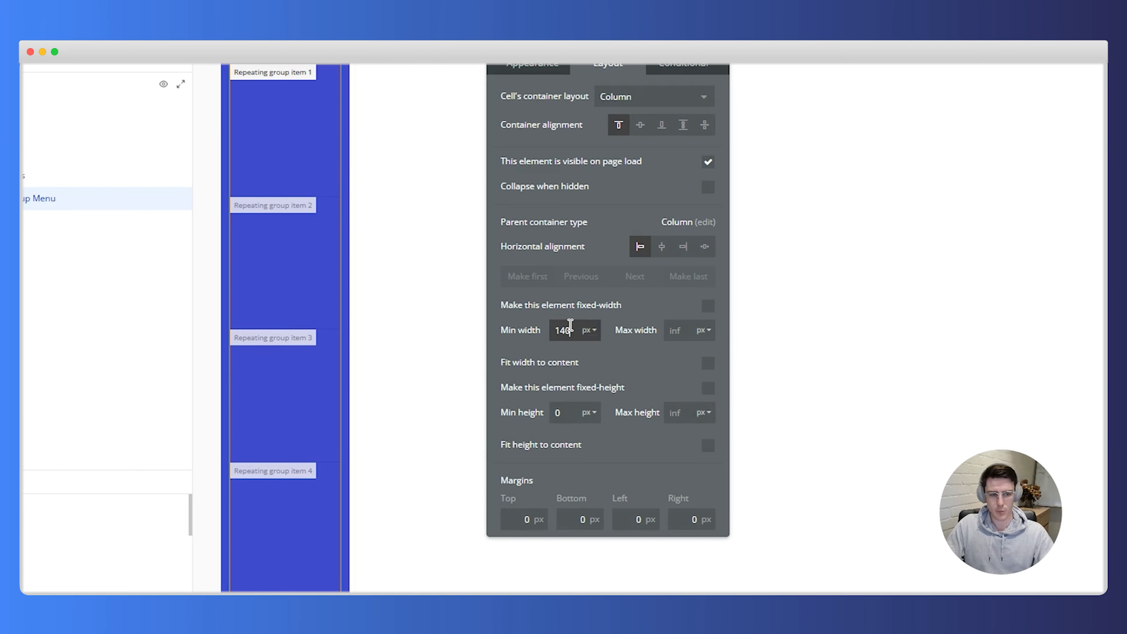
key("BackSpace")
key("Tab")
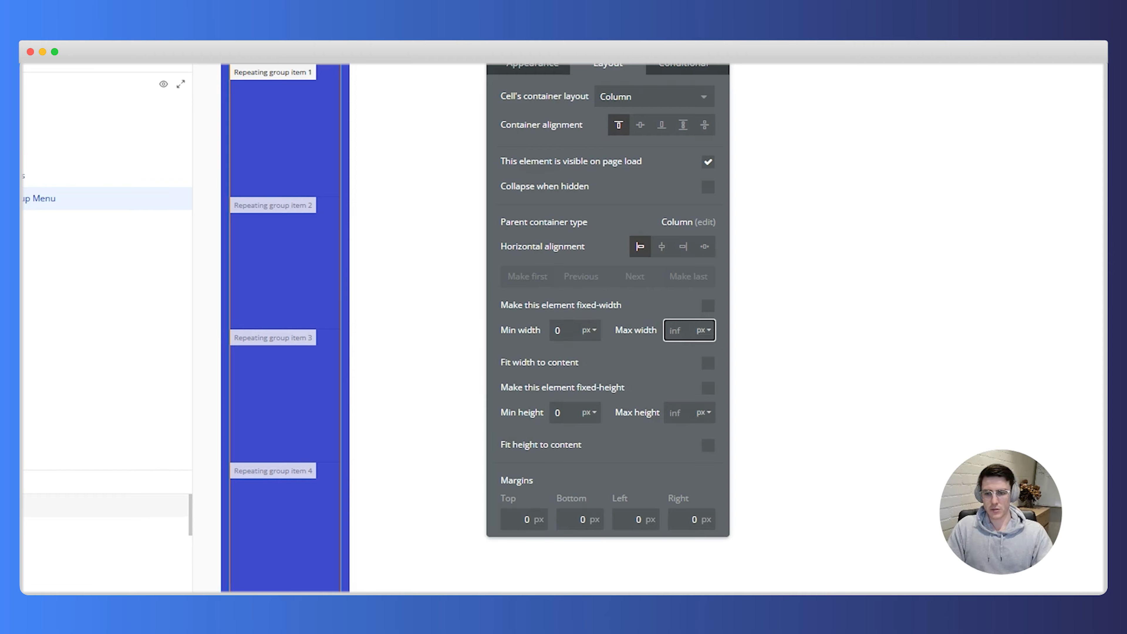
Step: Add a group inside the first cell of RepeatingGroup Menu and name it Group MenuItem Display
left_click(27, 482)
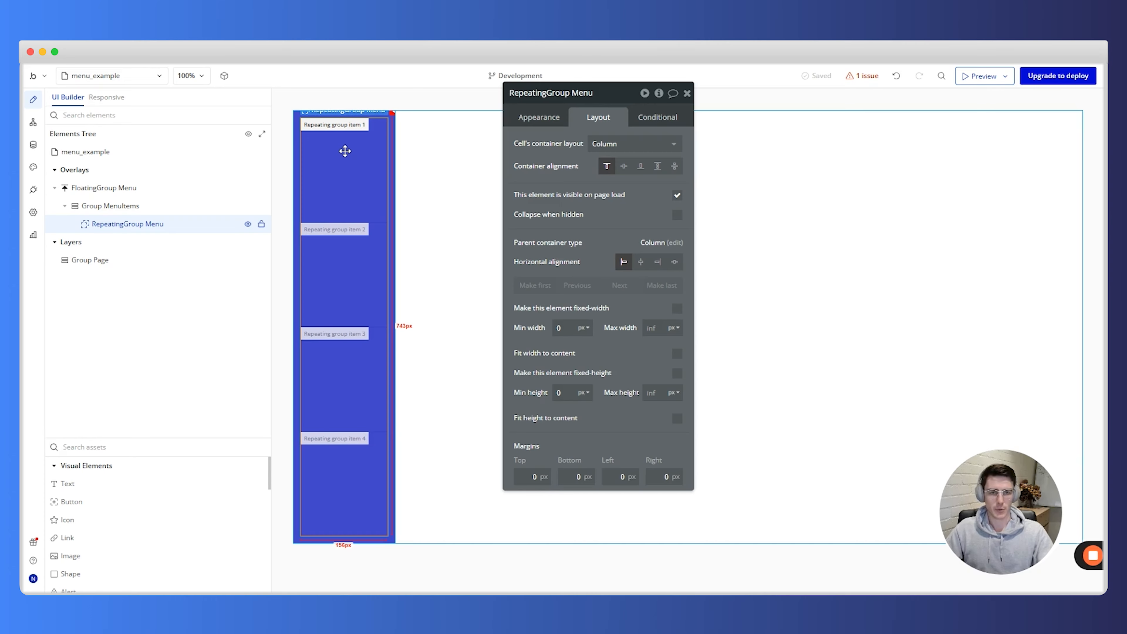
type("group")
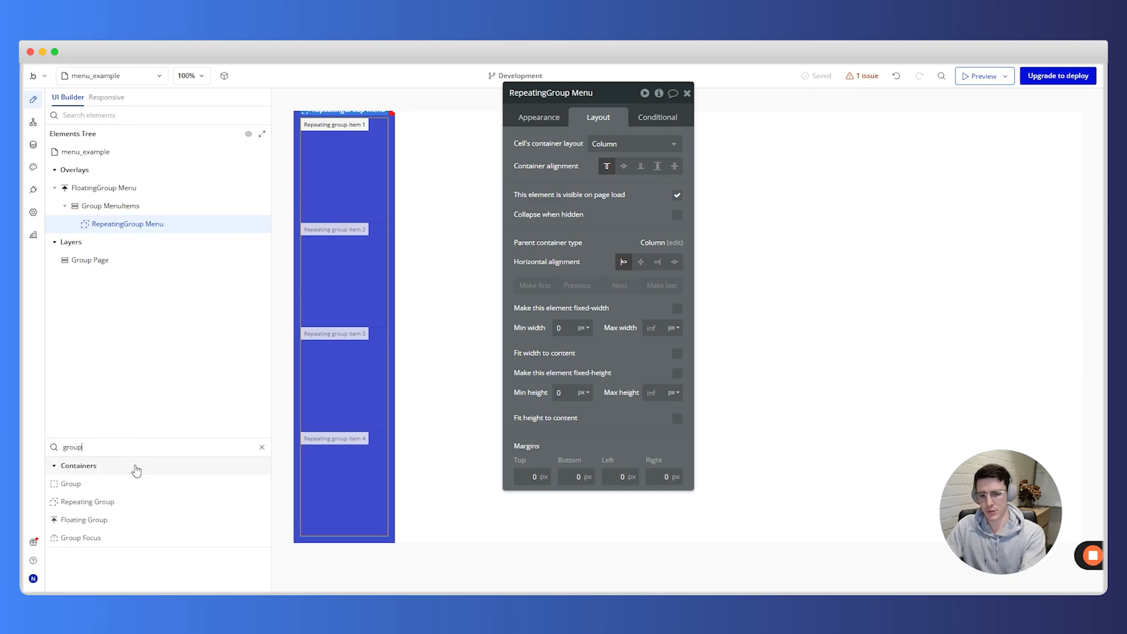
left_click(117, 486)
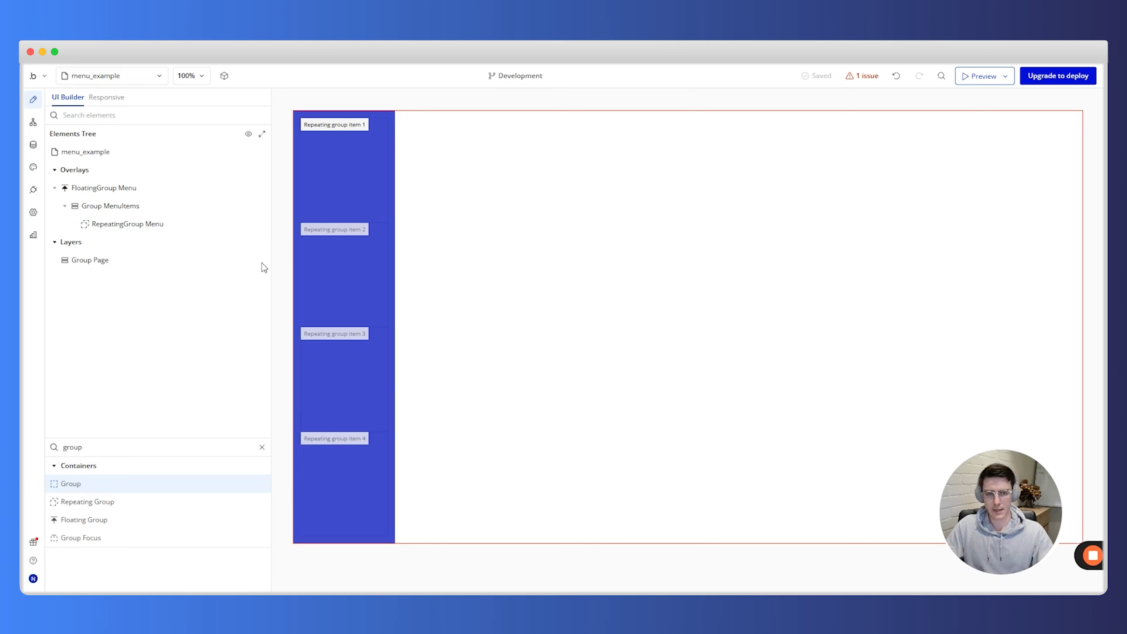
left_click(353, 156)
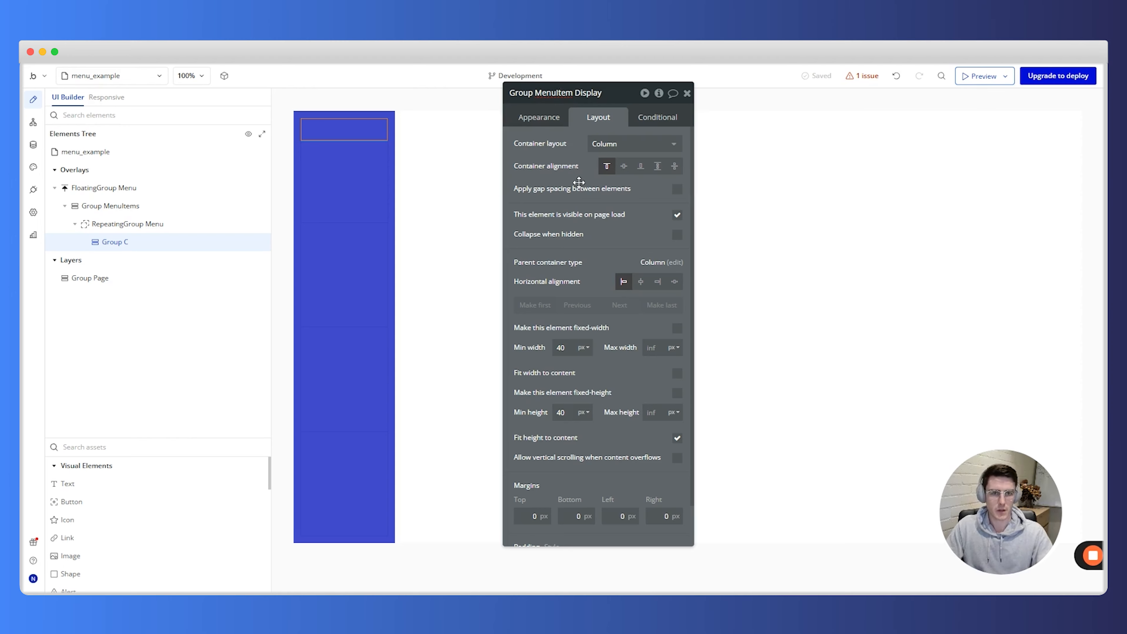
key("Return")
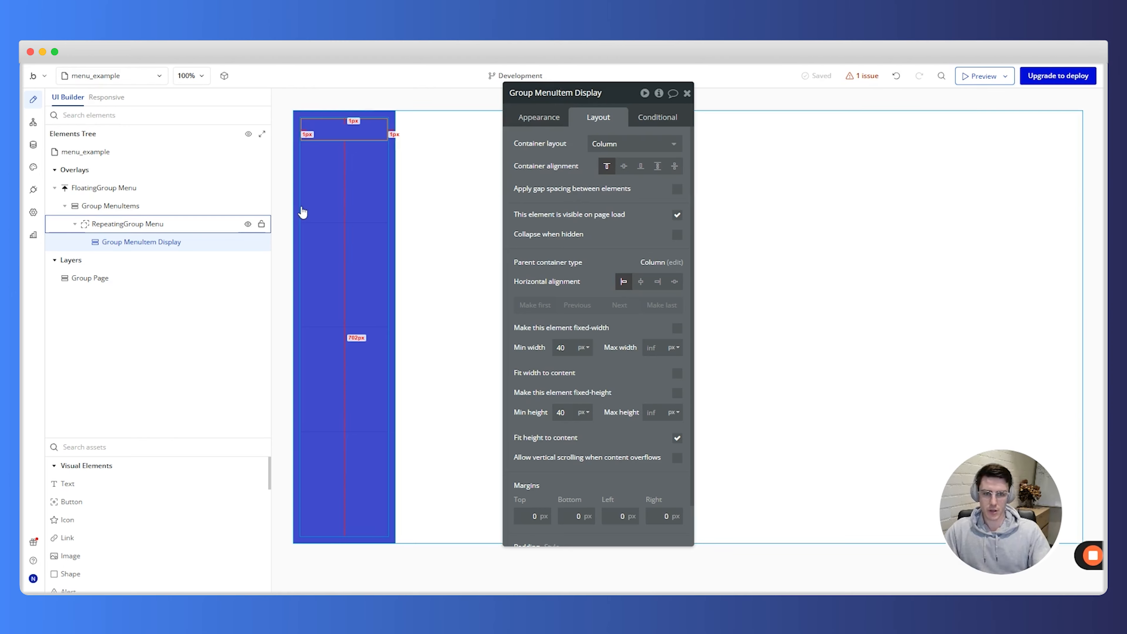
Step: Give RepeatingGroup Menu a flat color background in #FFFFFF
left_click(134, 226)
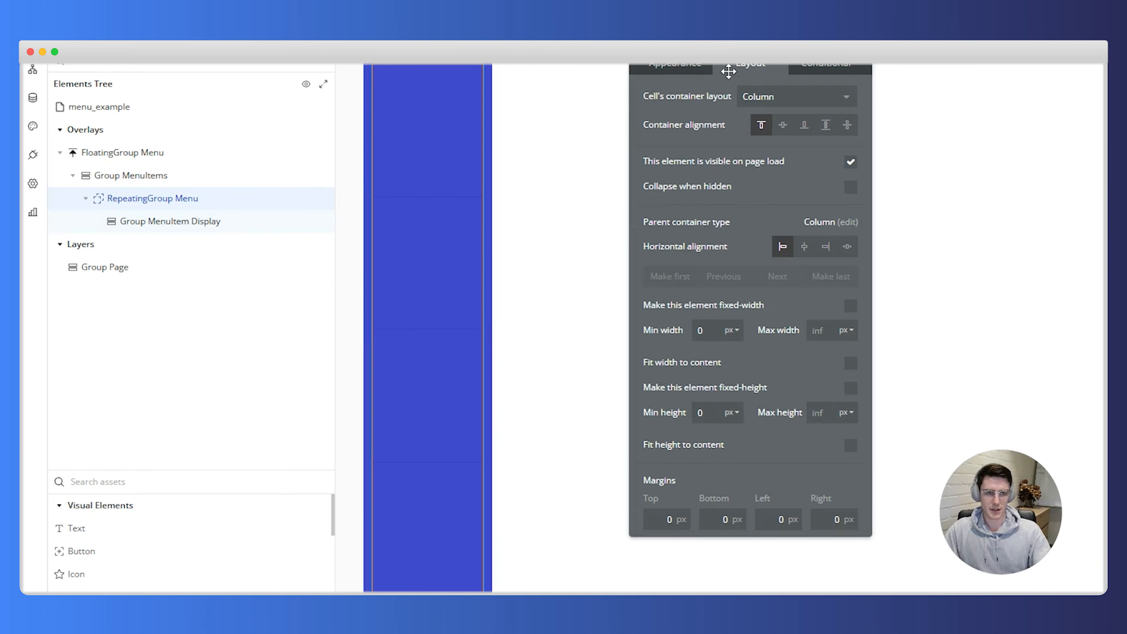
left_click(692, 73)
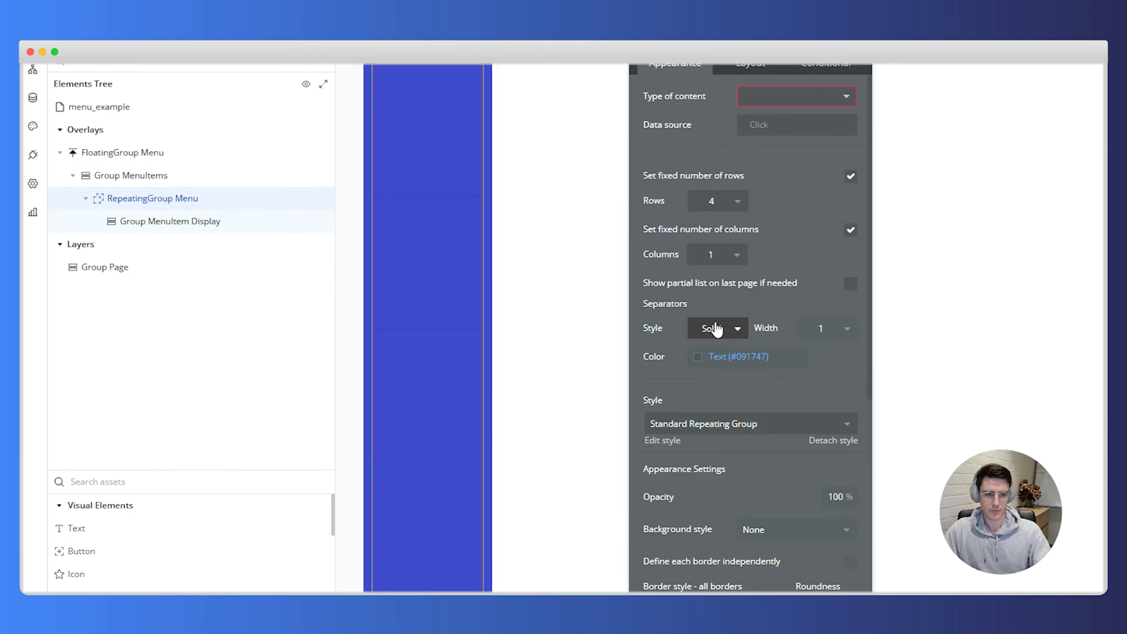
scroll(718, 328, "down", 2)
scroll(717, 329, "down", 2)
left_click(778, 391)
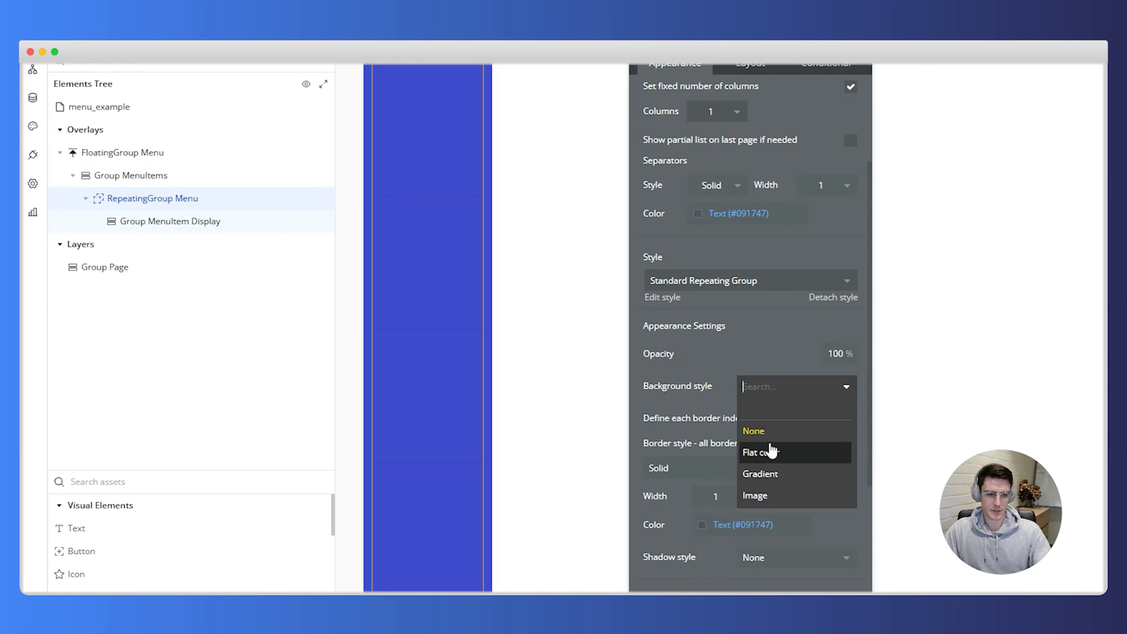
left_click(768, 448)
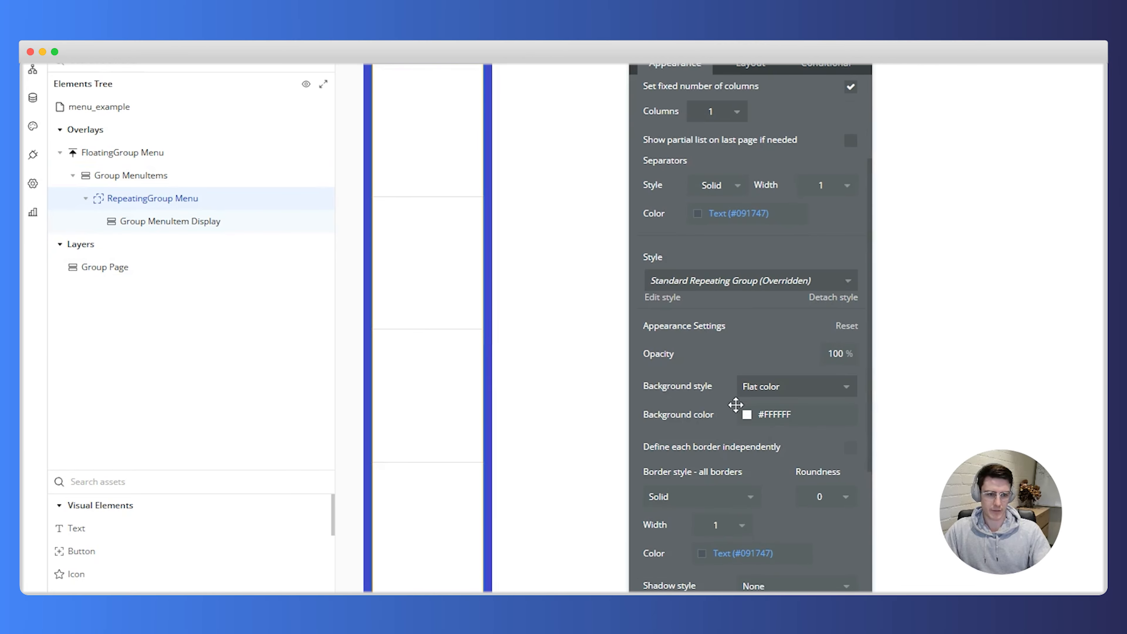
left_click(766, 388)
left_click(713, 329)
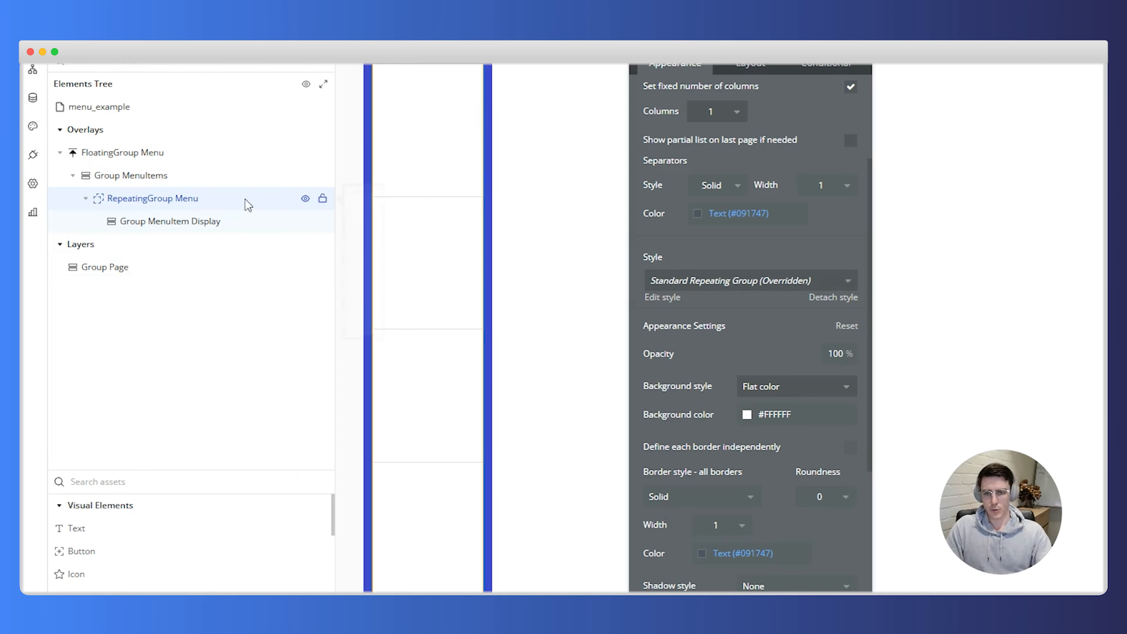
Step: Set the type of content of RepeatingGroup Menu to the Example Page Menu option set
scroll(735, 233, "up", 4)
scroll(715, 111, "down", 2)
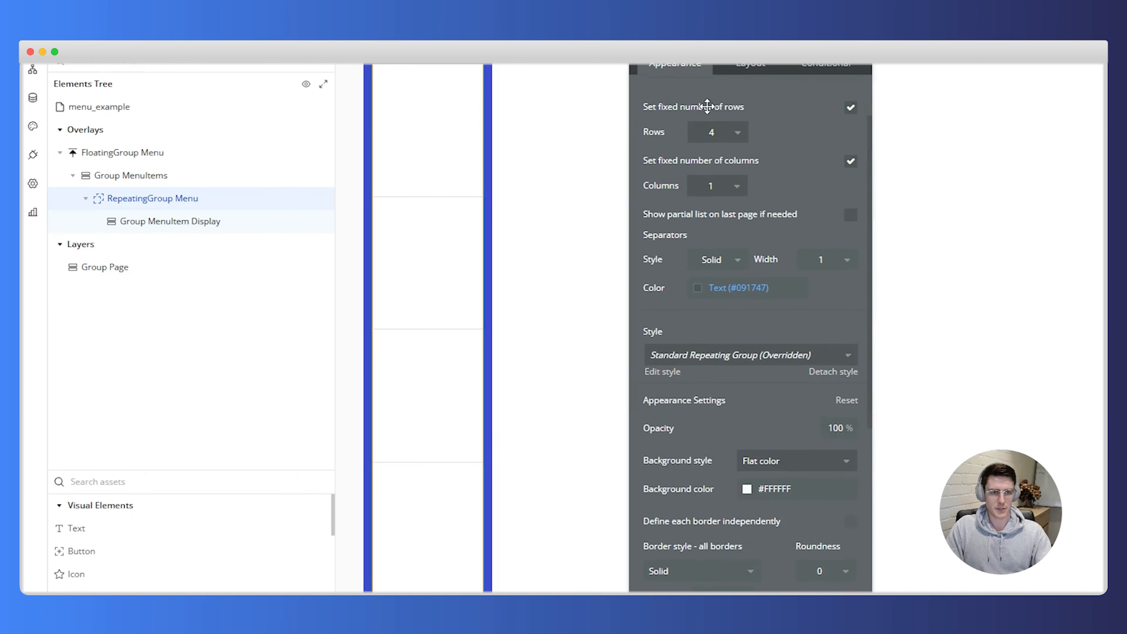
scroll(715, 111, "up", 2)
left_click(763, 102)
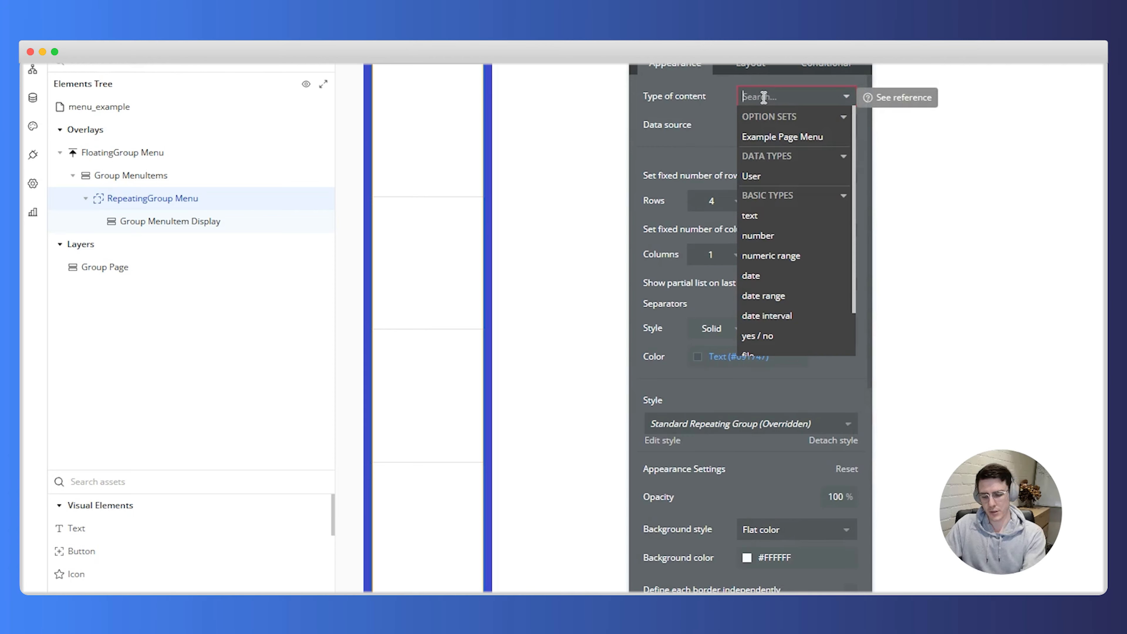
type("menu")
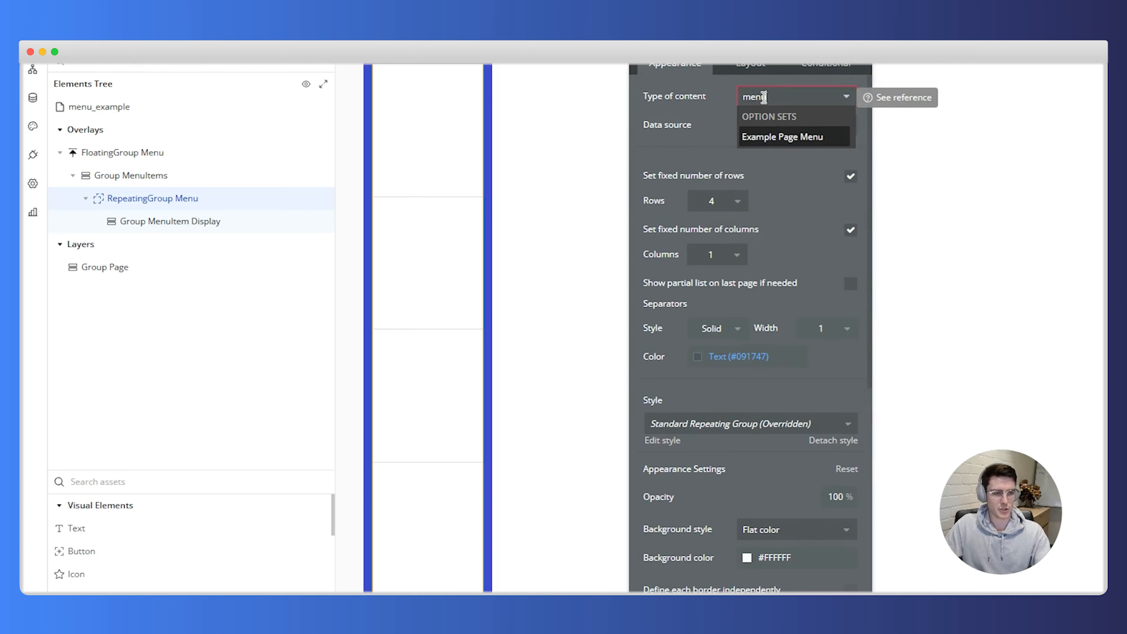
left_click(781, 141)
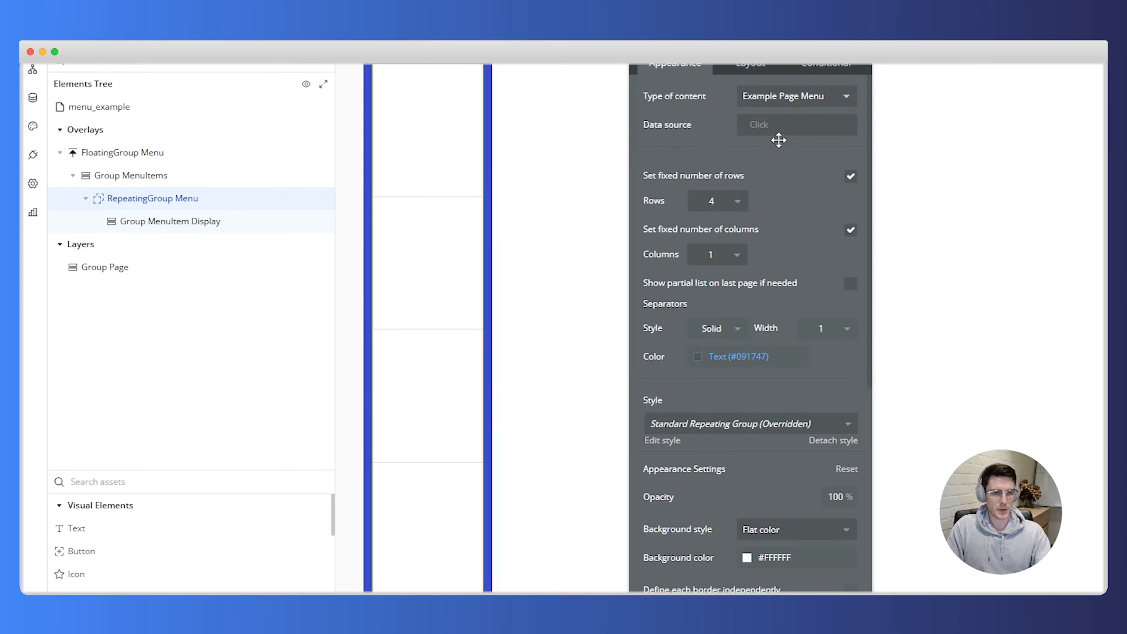
Step: Set the data source of RepeatingGroup Menu to All Example Page Menu
left_click(757, 126)
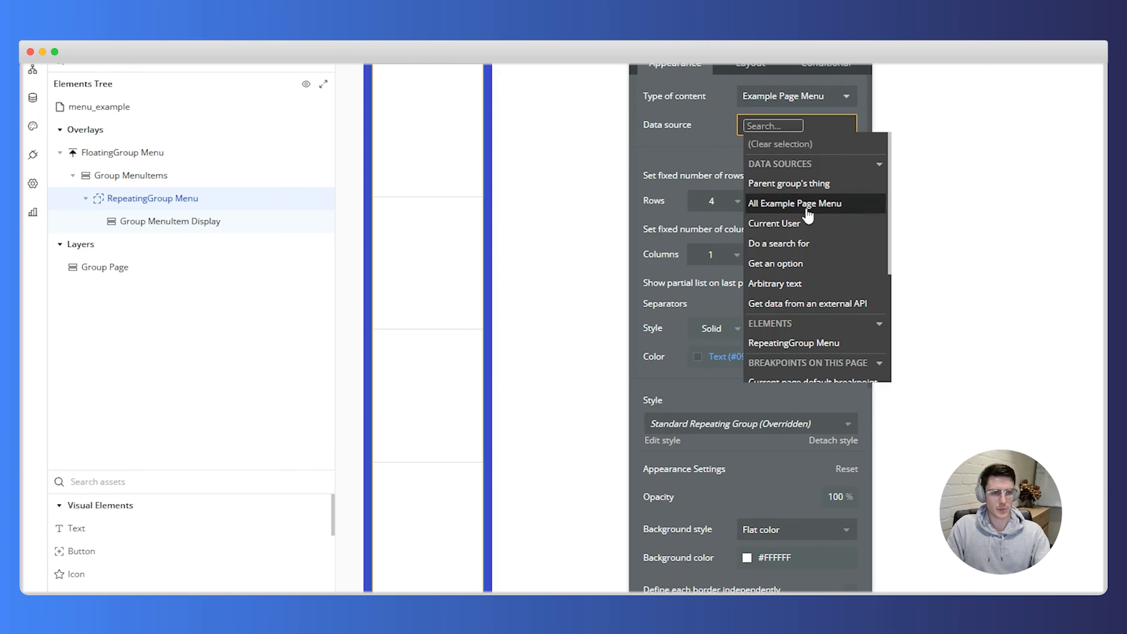
left_click(808, 217)
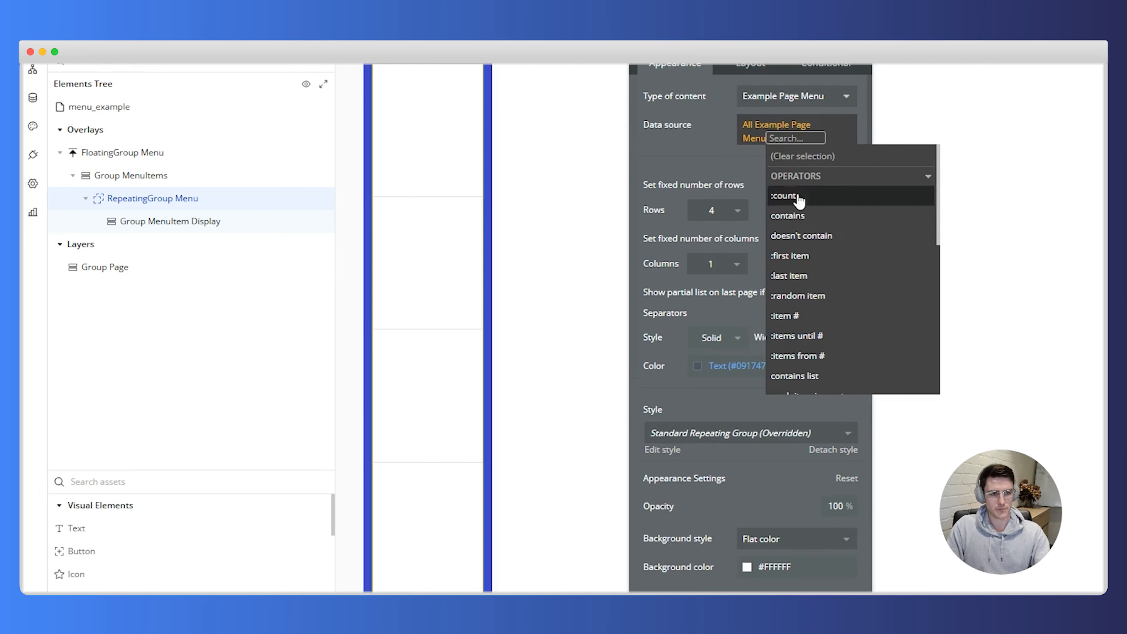
left_click(672, 93)
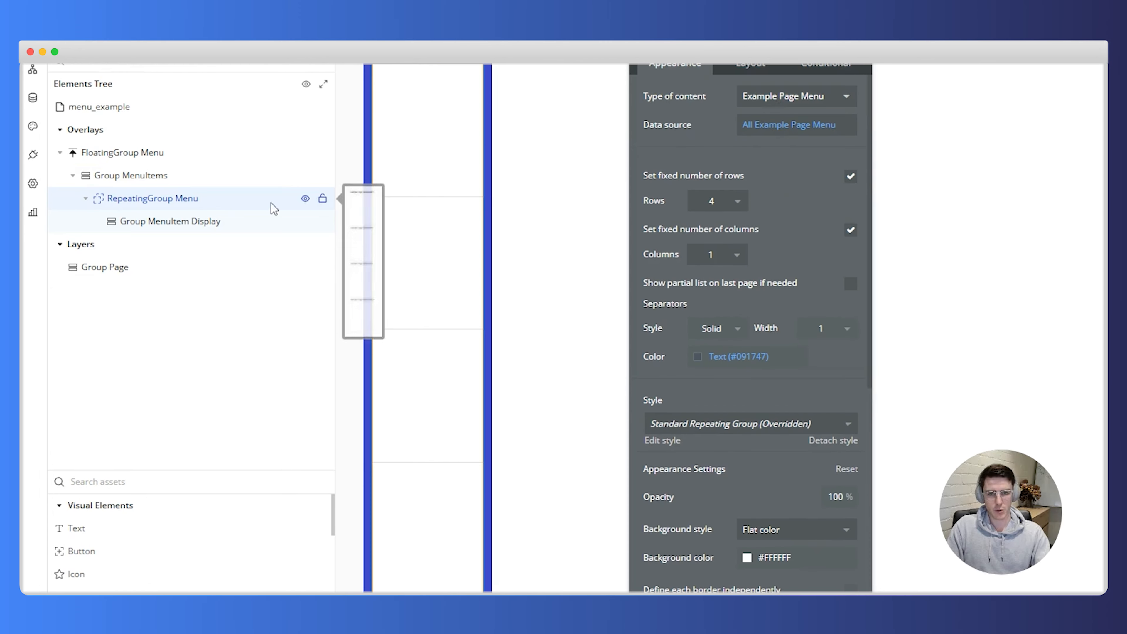
left_click(785, 105)
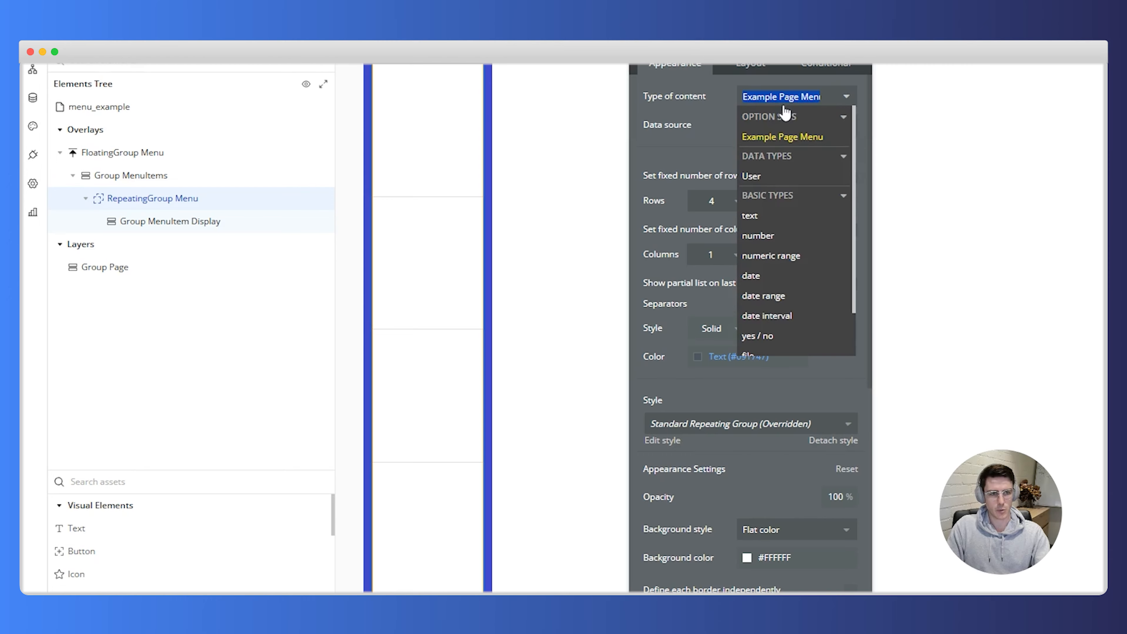
left_click(695, 100)
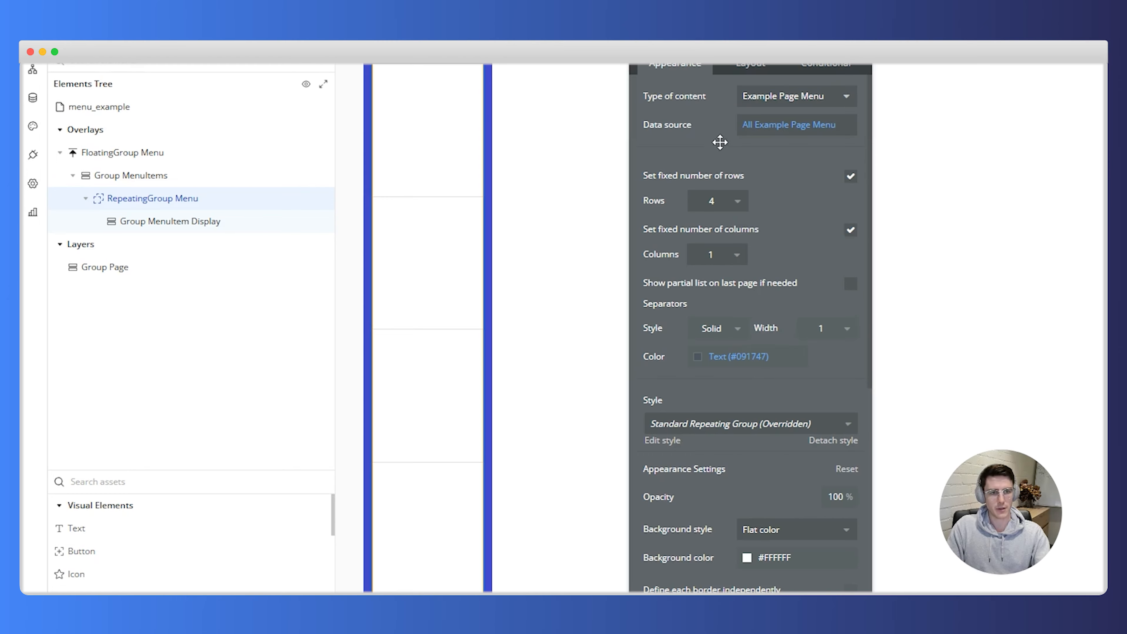
left_click(773, 125)
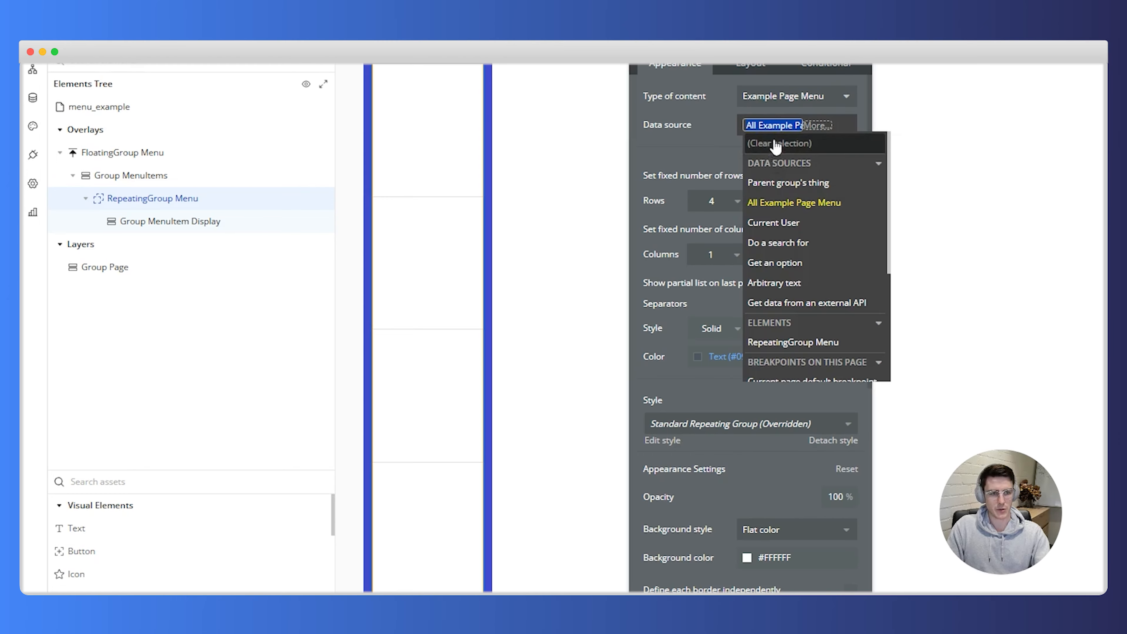
left_click(777, 203)
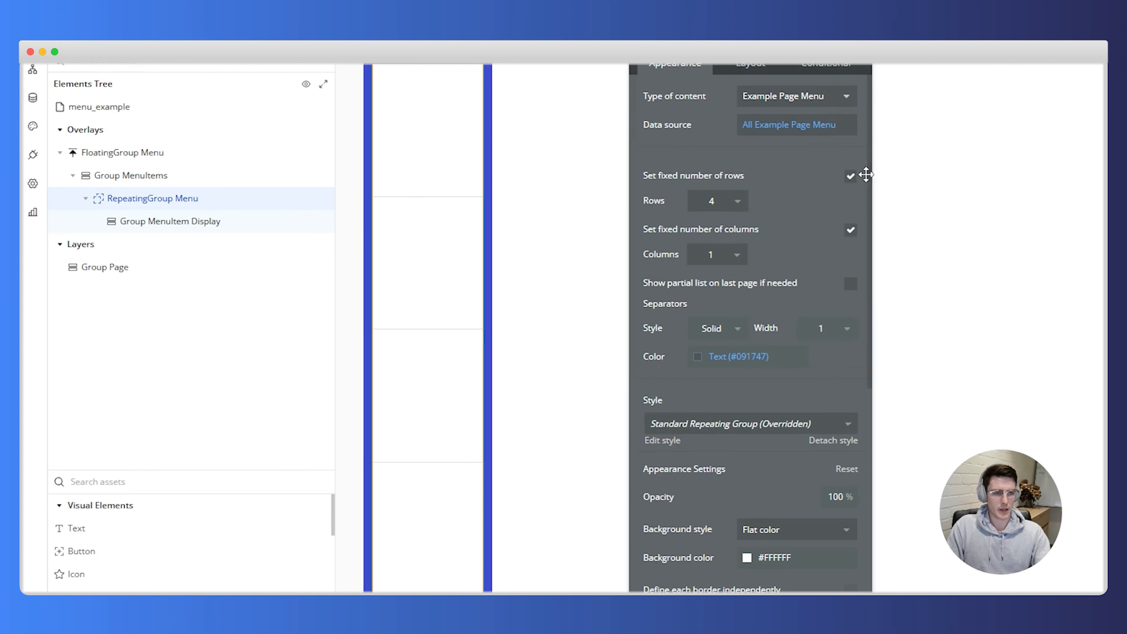
Step: Turn off the fixed number of rows for RepeatingGroup Menu and set the minimum row height to 40 px
left_click(850, 177)
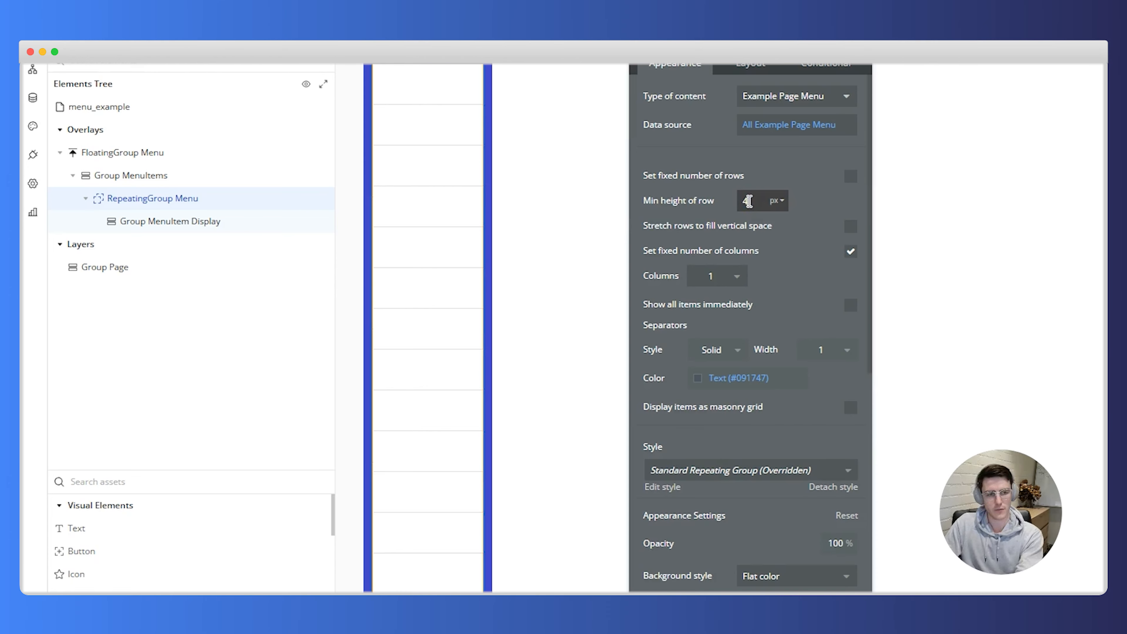
type("40")
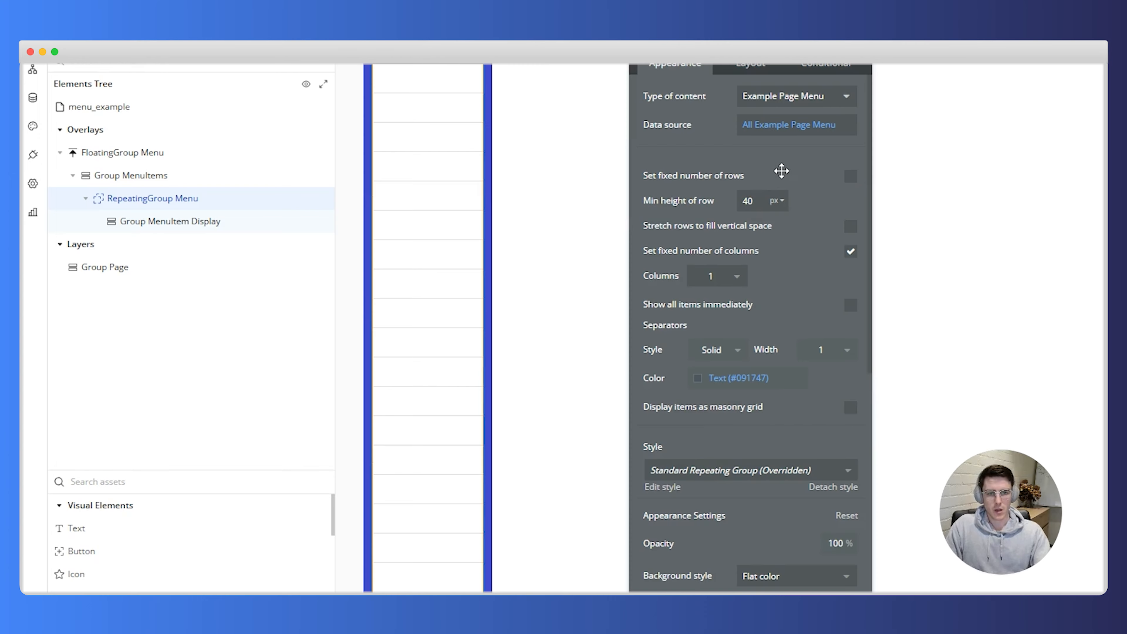
Step: Set the type of content of Group MenuItem Display to Example Page Menu
left_click(143, 221)
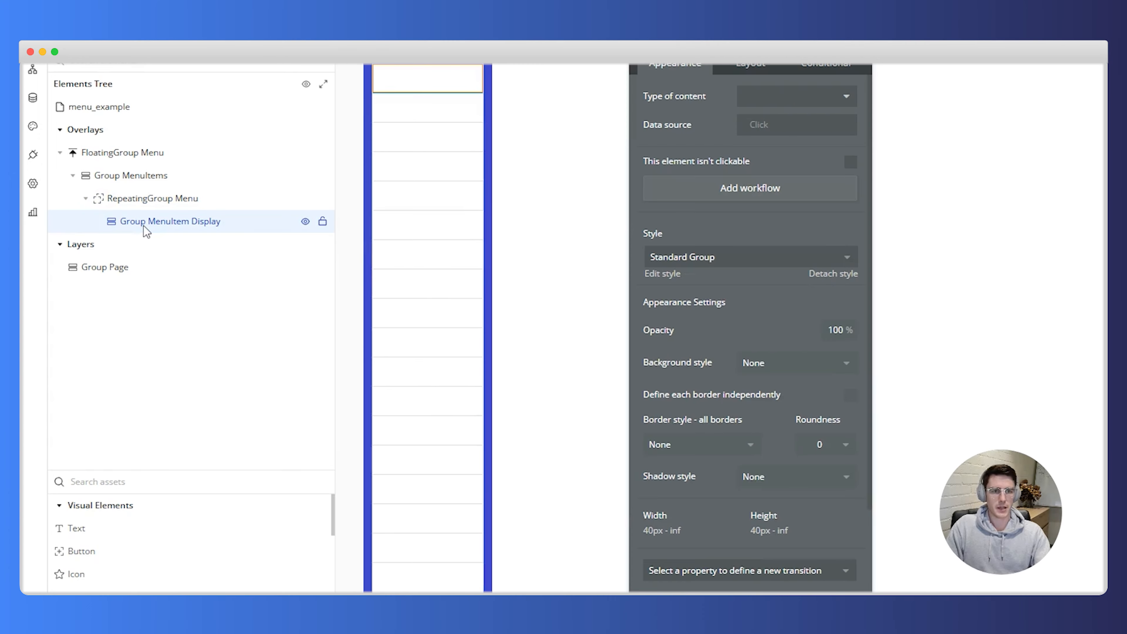
left_click(754, 103)
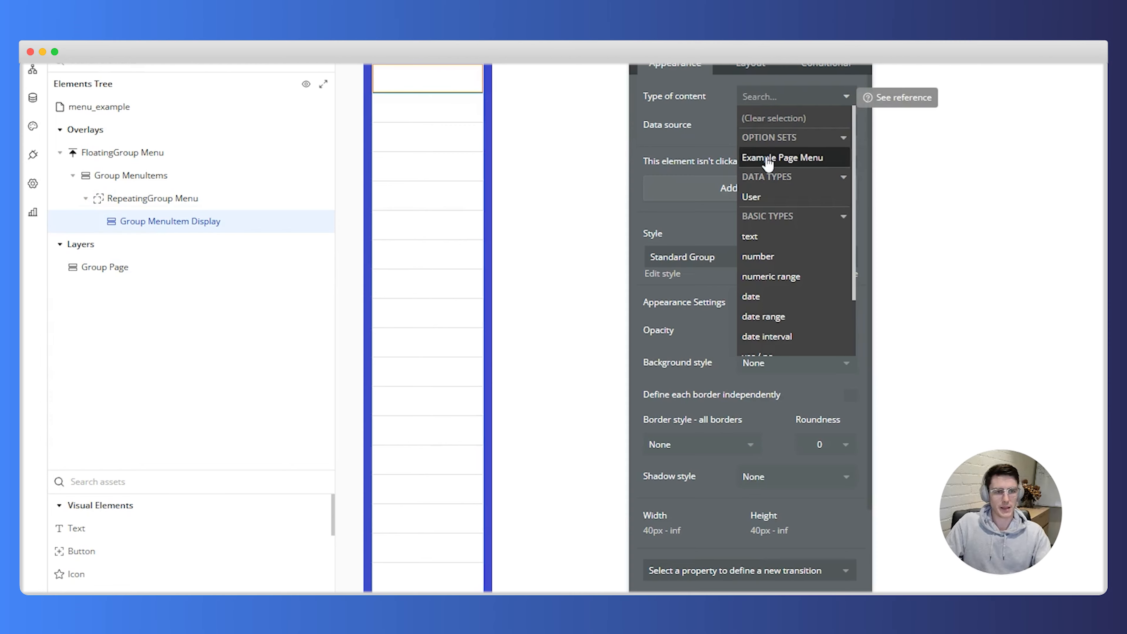
type("menu")
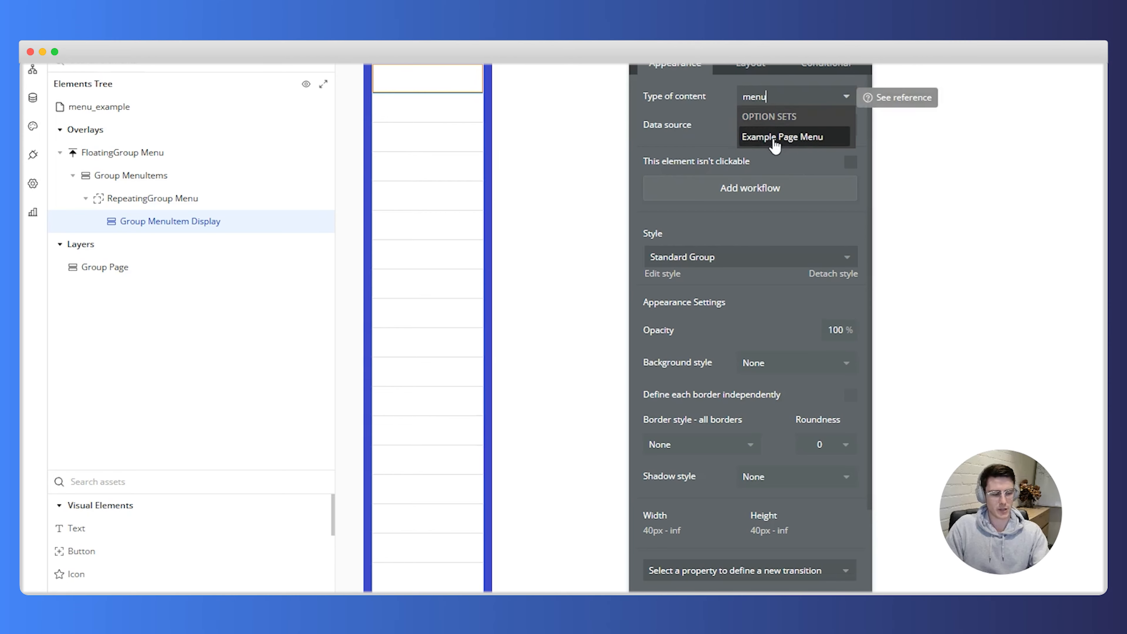
left_click(780, 138)
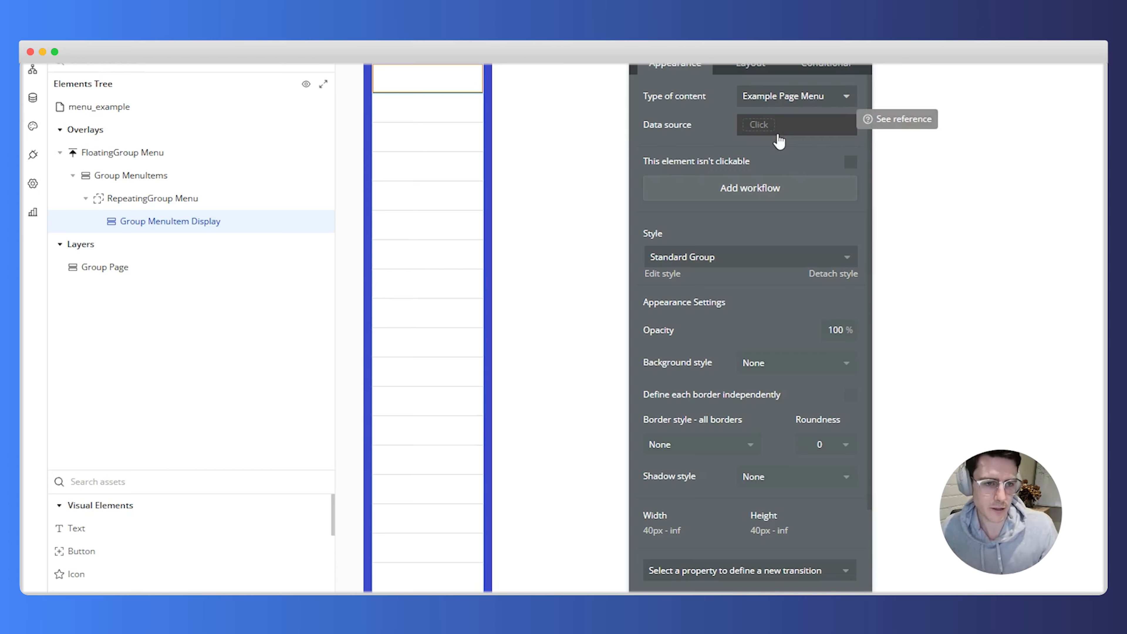
Step: Set the data source of Group MenuItem Display to Current cell's Example Page Menu
left_click(770, 126)
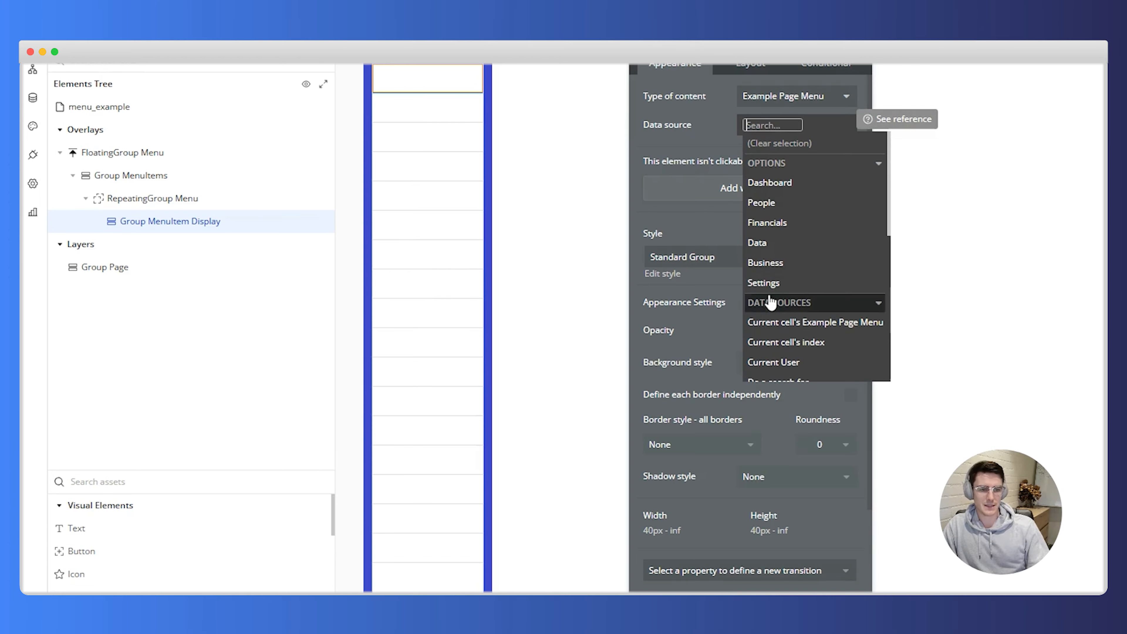
mouse_move(774, 328)
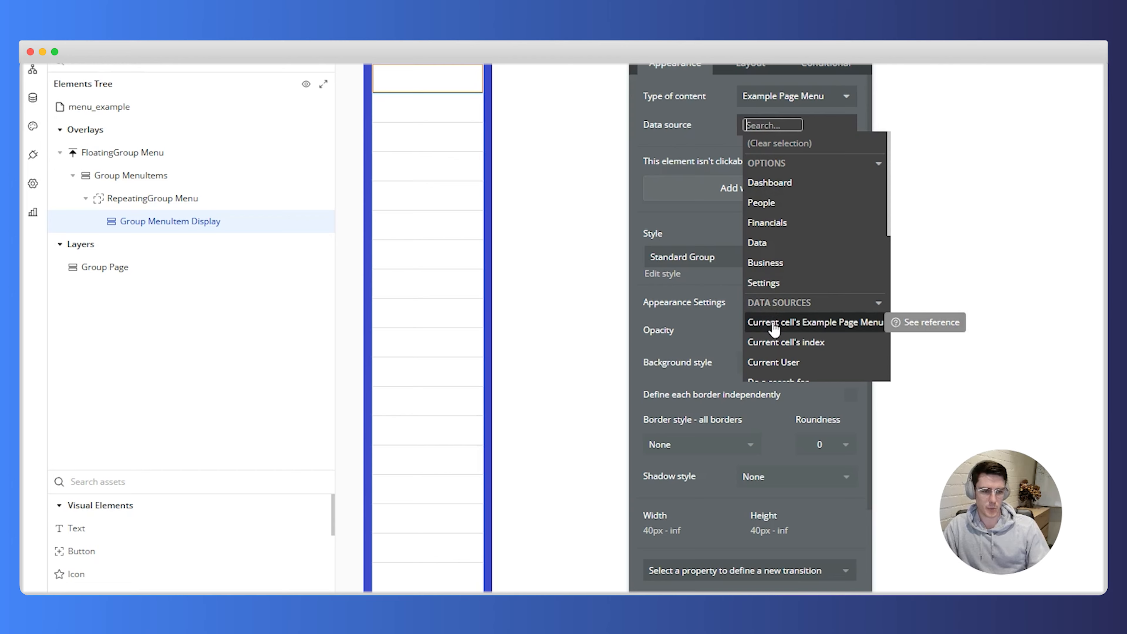
type("current")
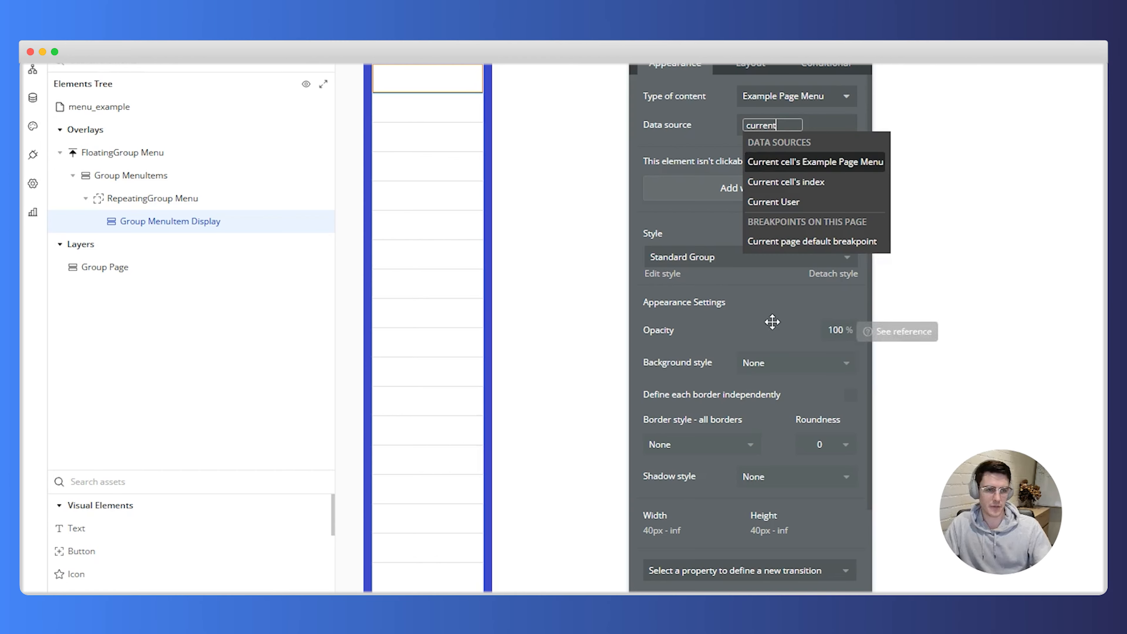
left_click(747, 162)
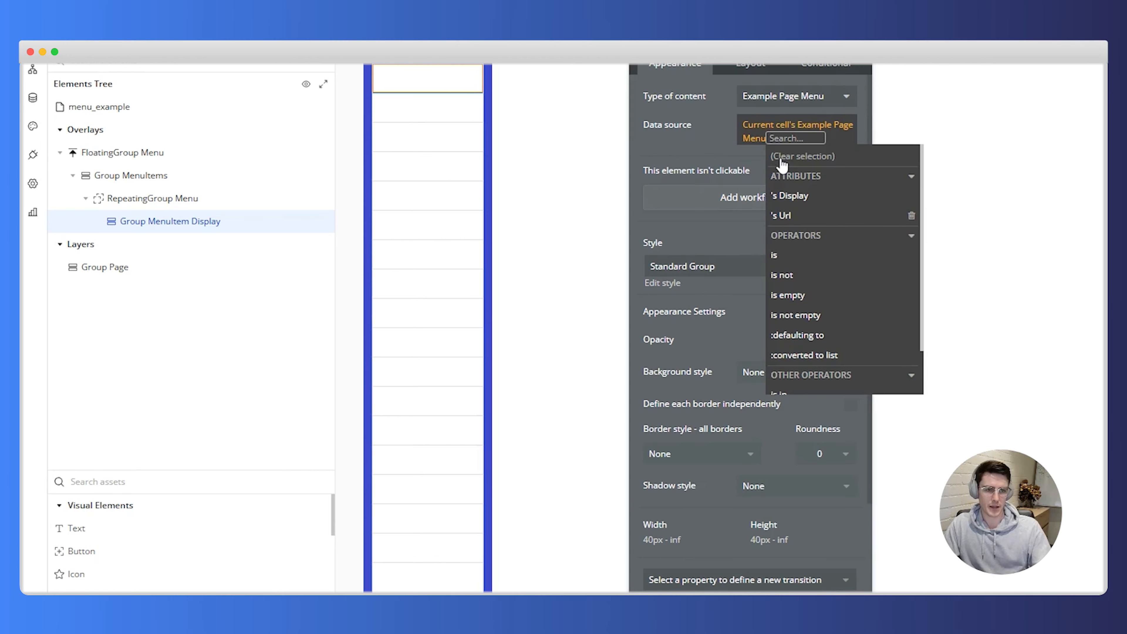
mouse_move(790, 122)
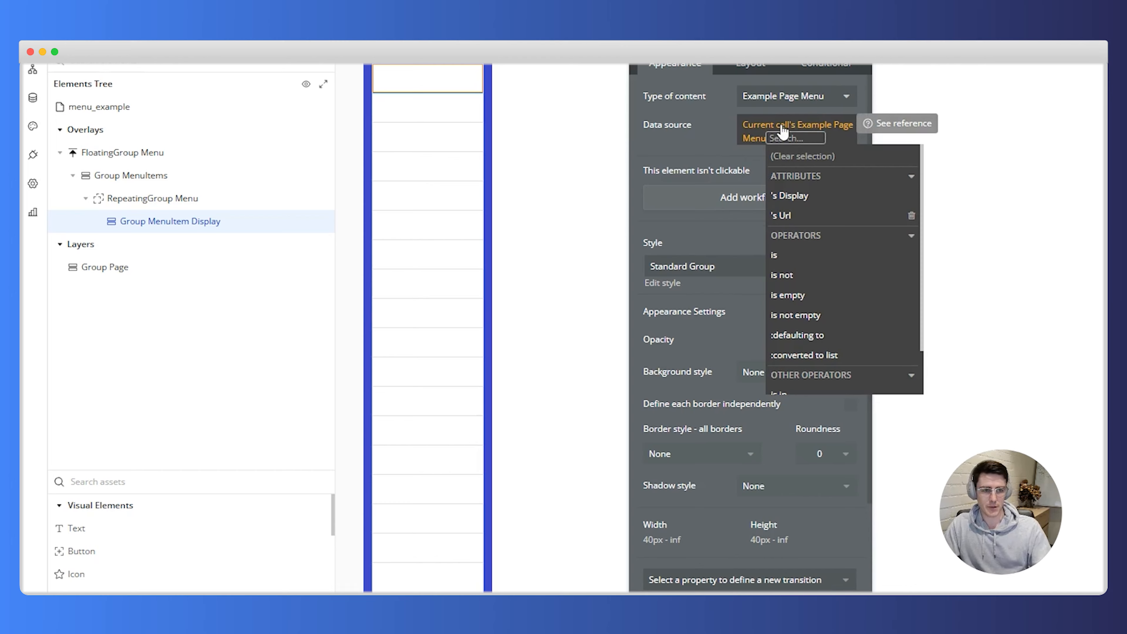
Step: Review the type of content and data source of RepeatingGroup Menu against those of Group MenuItem Display
left_click(715, 124)
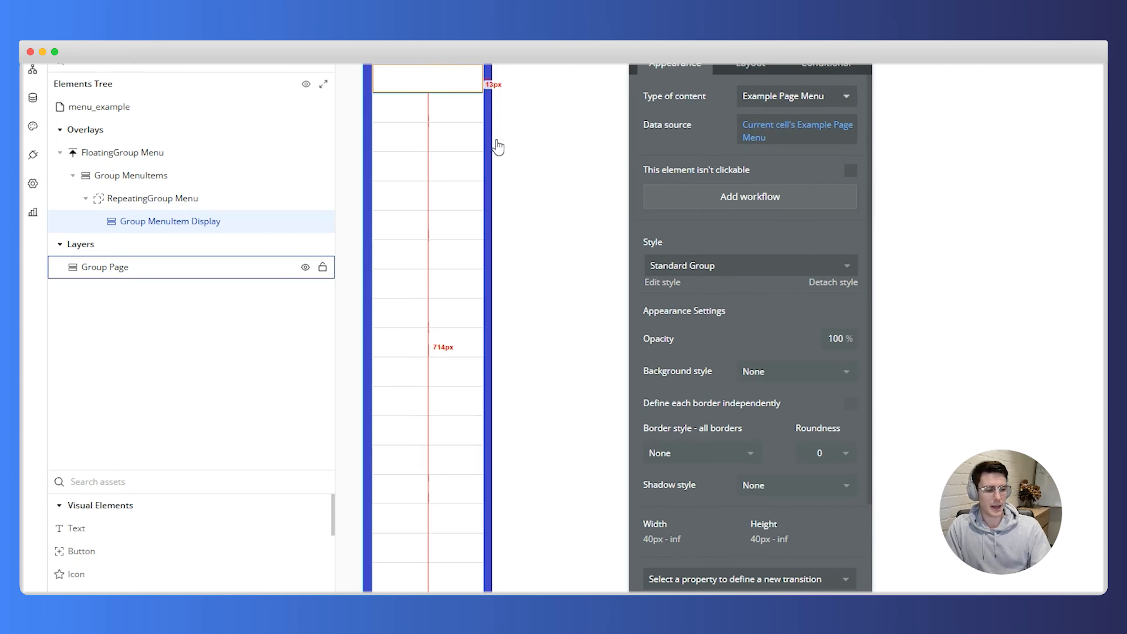
left_click(163, 202)
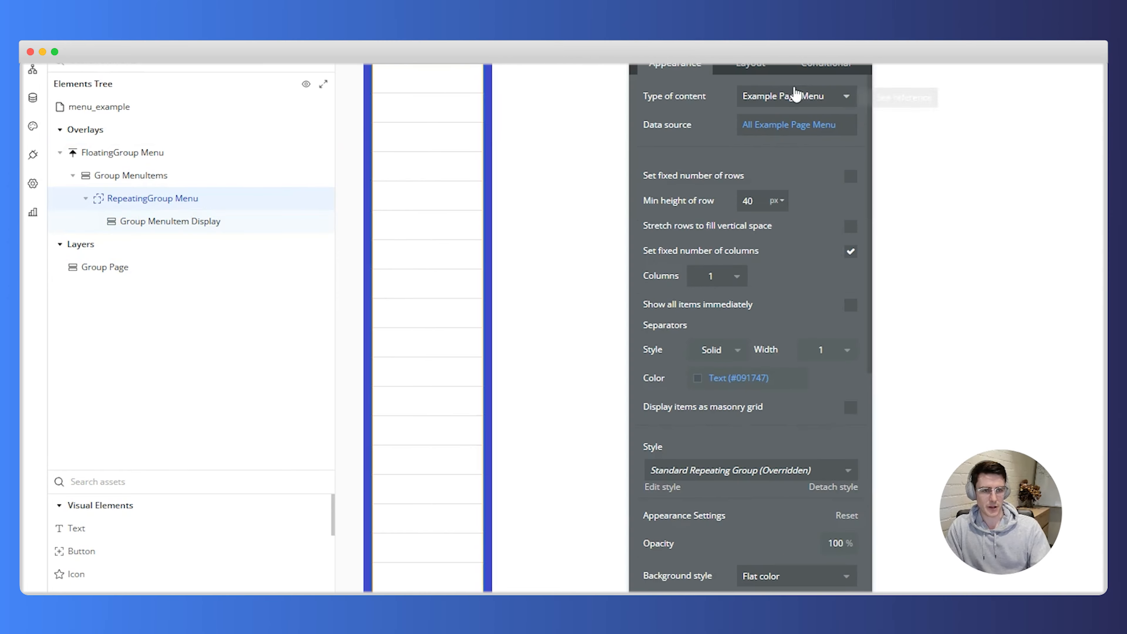
left_click(178, 221)
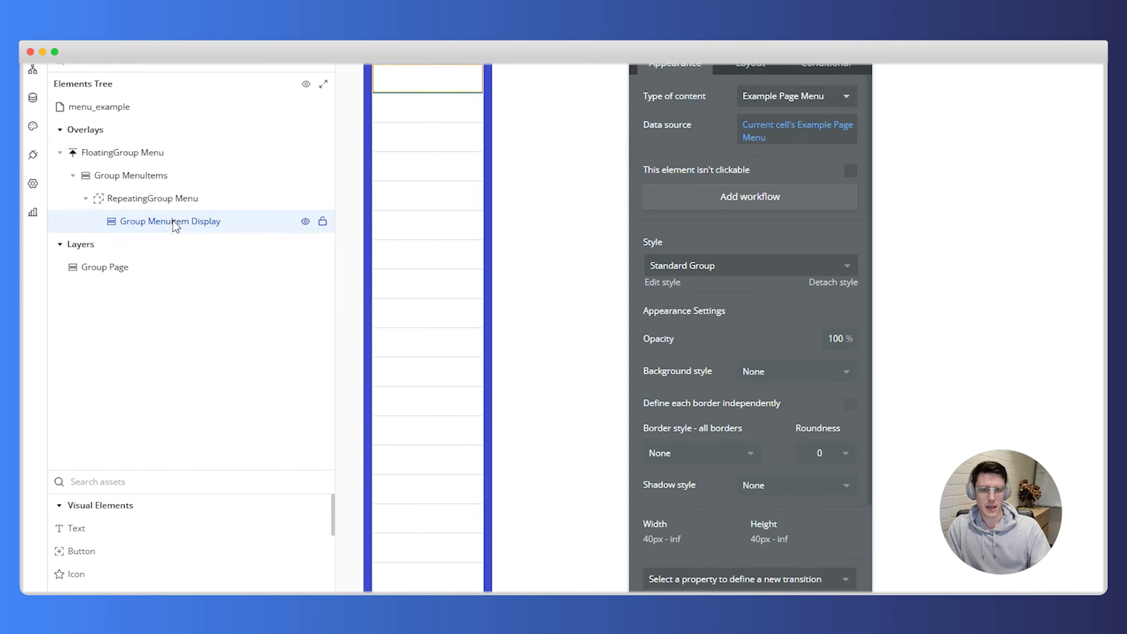
left_click(433, 112)
left_click(431, 91)
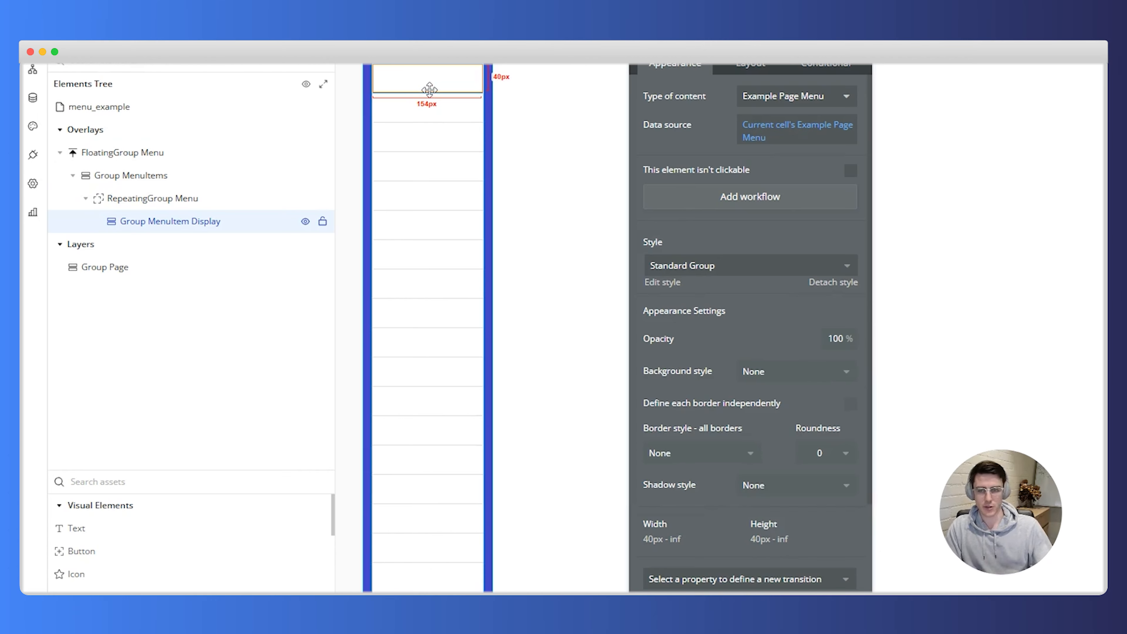
left_click(38, 103)
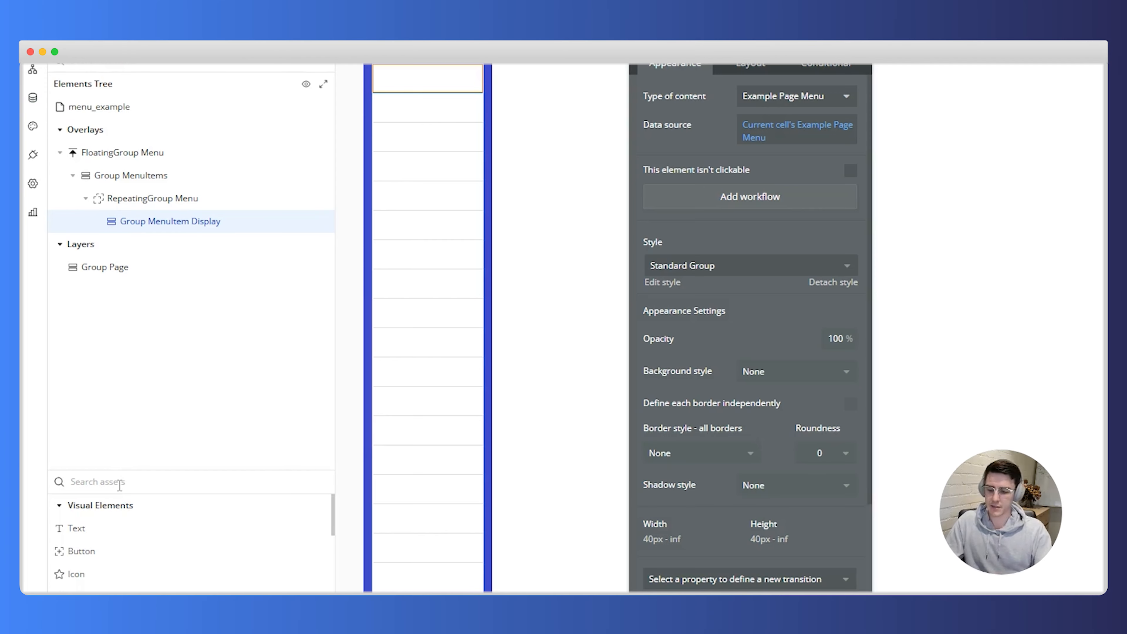
Step: Add a Text element inside Group MenuItem Display in the first cell of the repeating group
type("text")
left_click(87, 538)
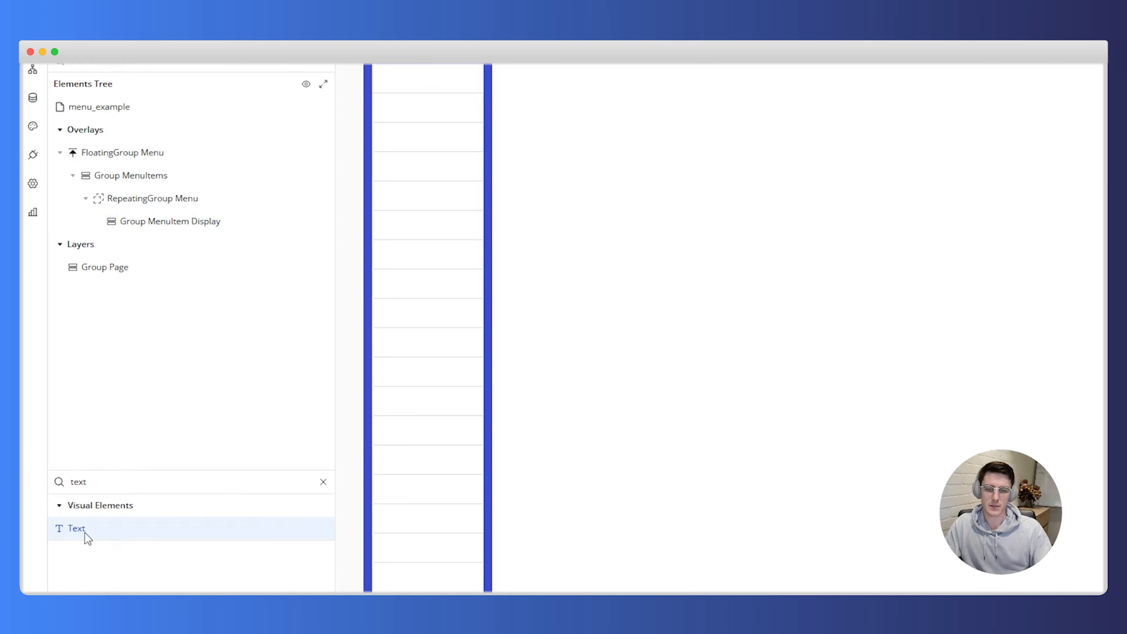
left_click(423, 83)
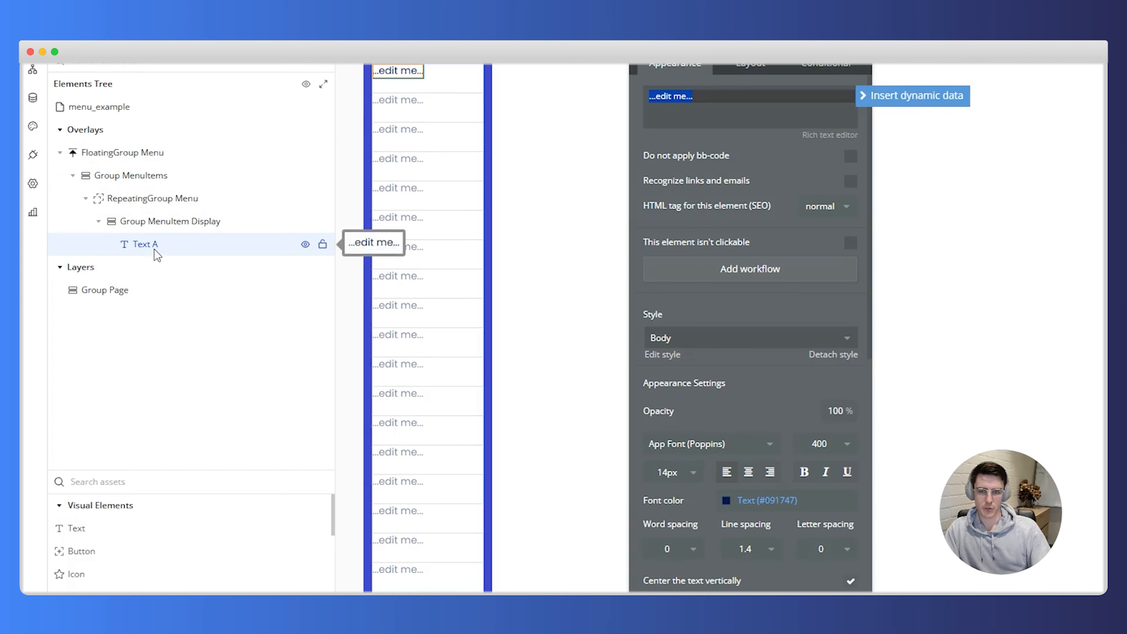
Step: Move Text A out of the repeating group into Group MenuItems, and return it to Group MenuItem Display
left_click_drag(154, 250, 151, 191)
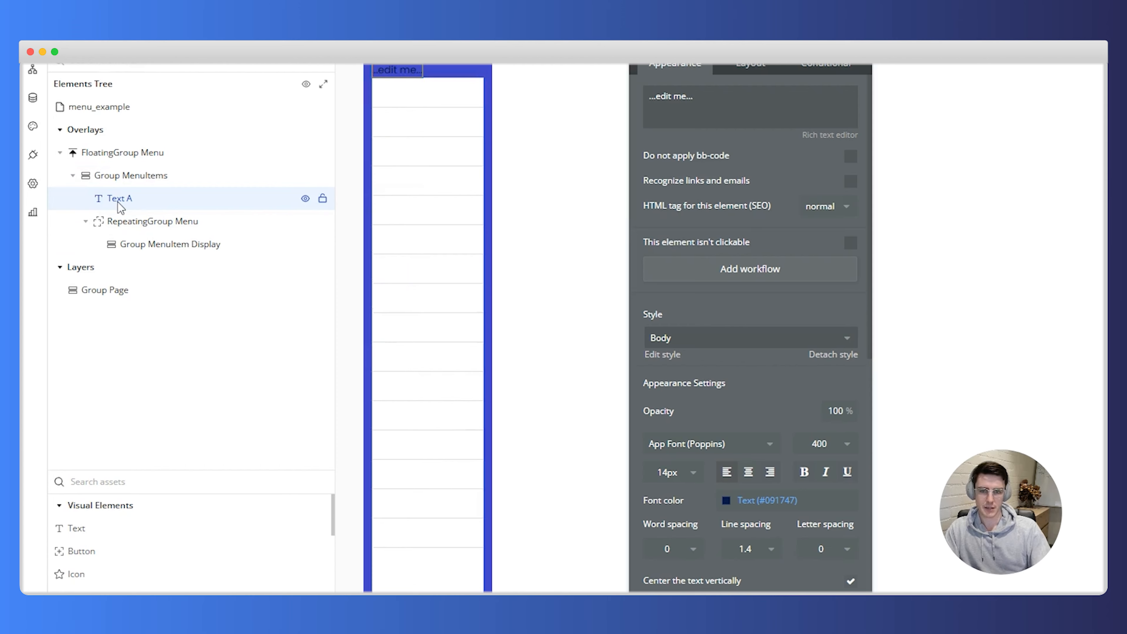
left_click_drag(120, 206, 162, 242)
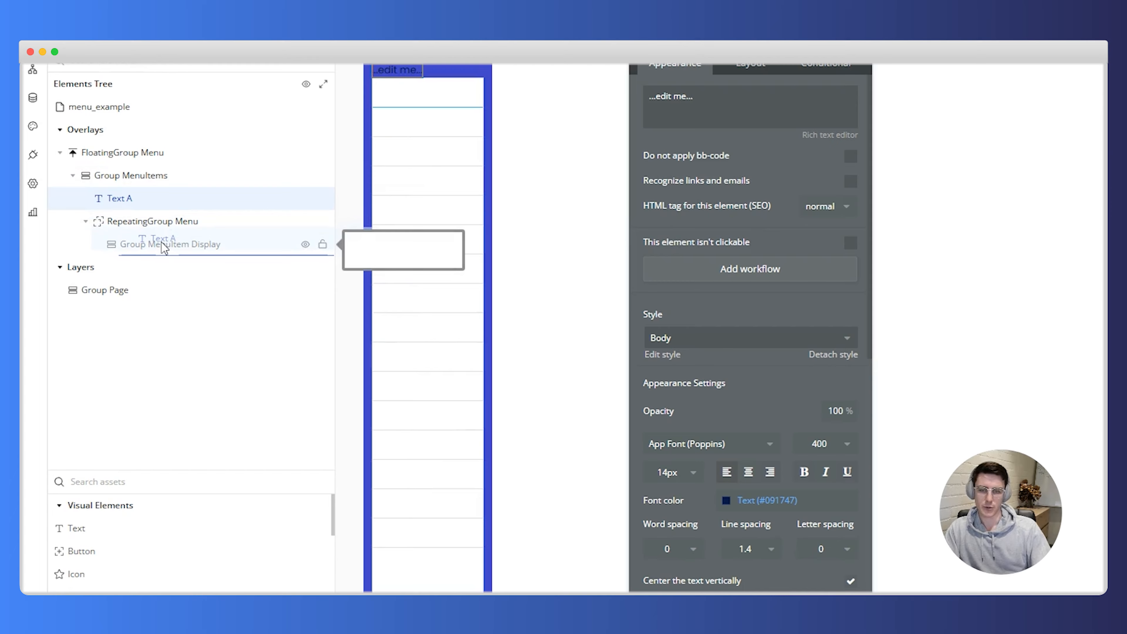
left_click_drag(161, 241, 161, 241)
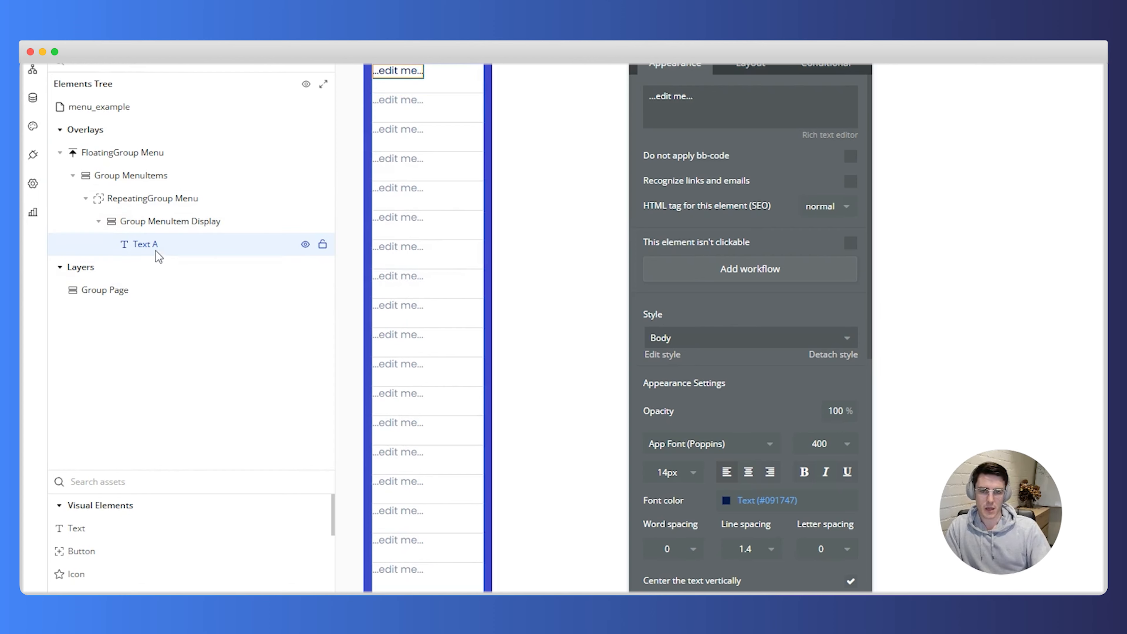
Step: Set the text element's content to Parent group's Example Page Menu's Display and its canvas placeholder to Dashboard
triple_click(671, 103)
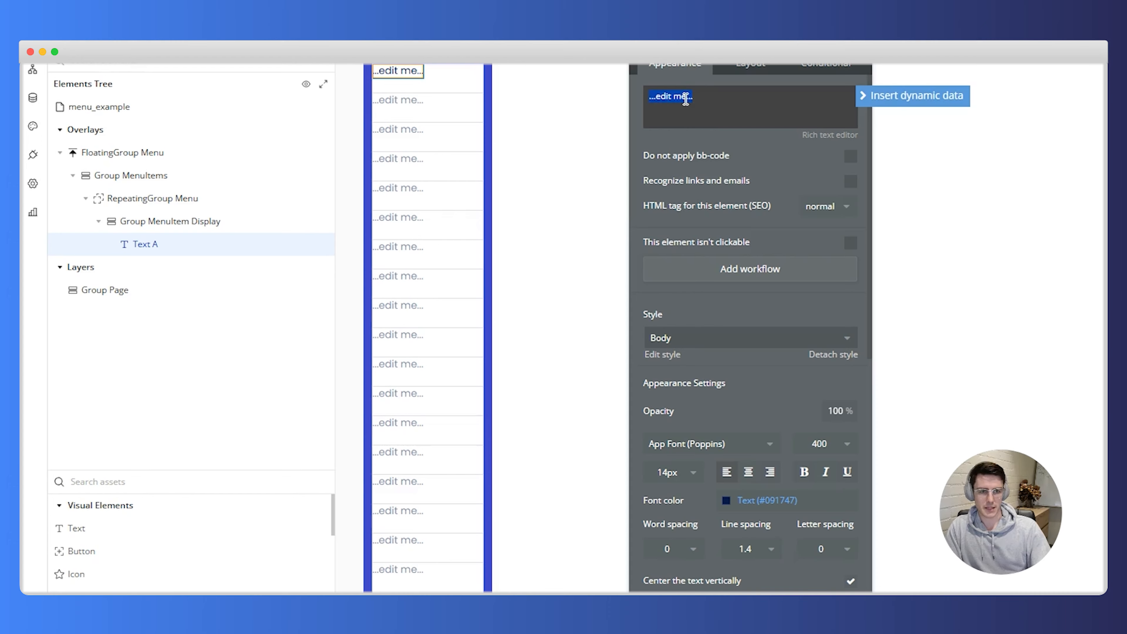
left_click(896, 109)
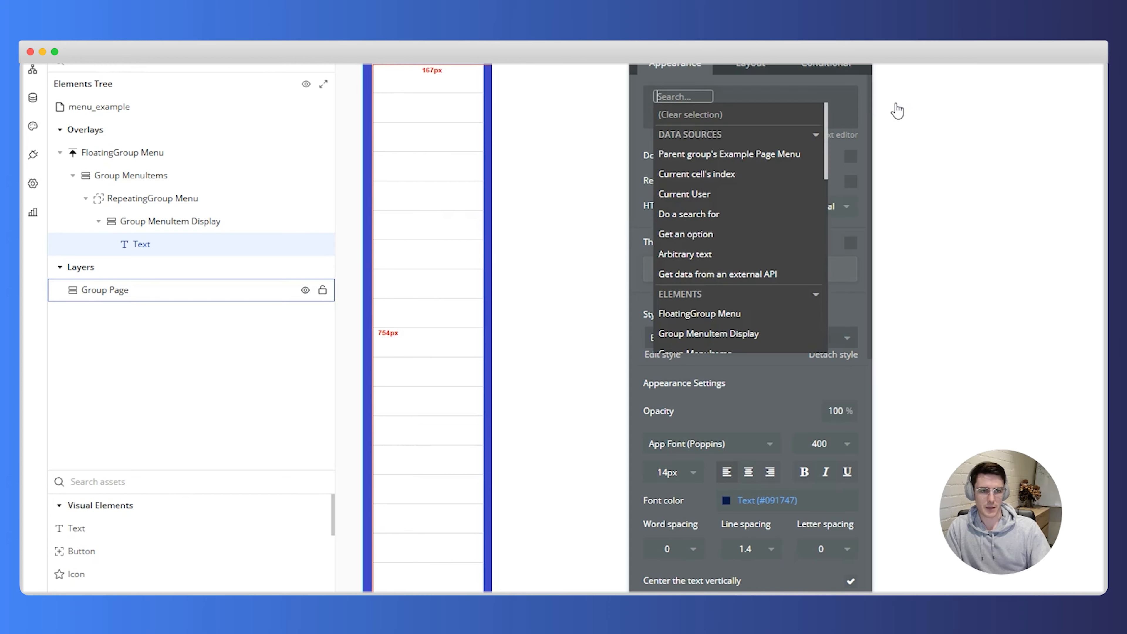
left_click(737, 160)
left_click(720, 151)
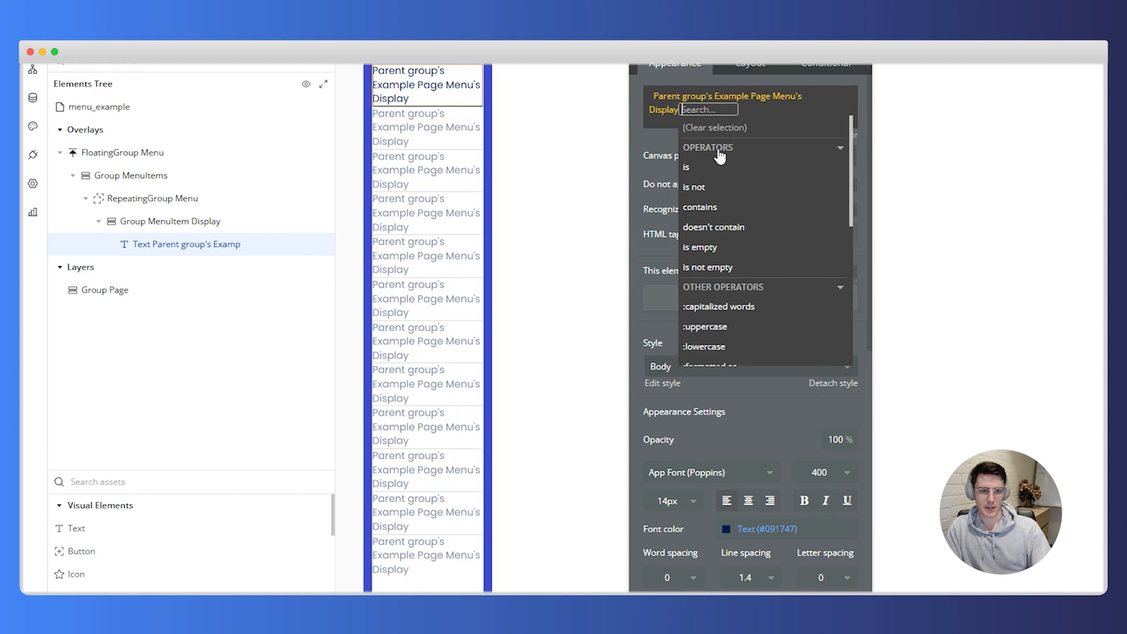
left_click(655, 141)
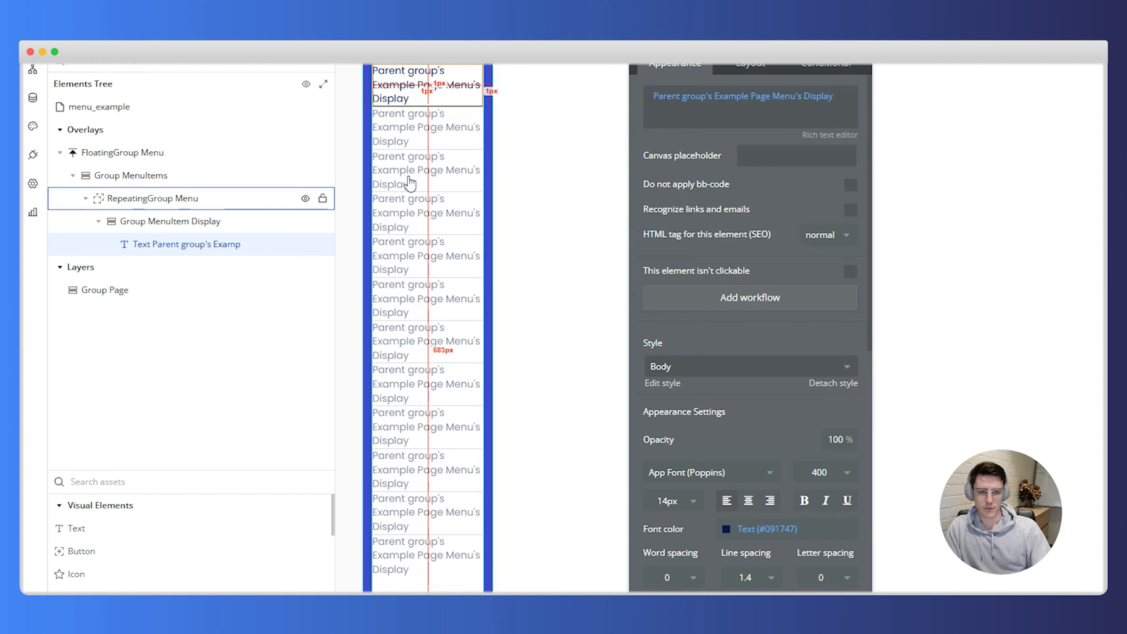
left_click(751, 158)
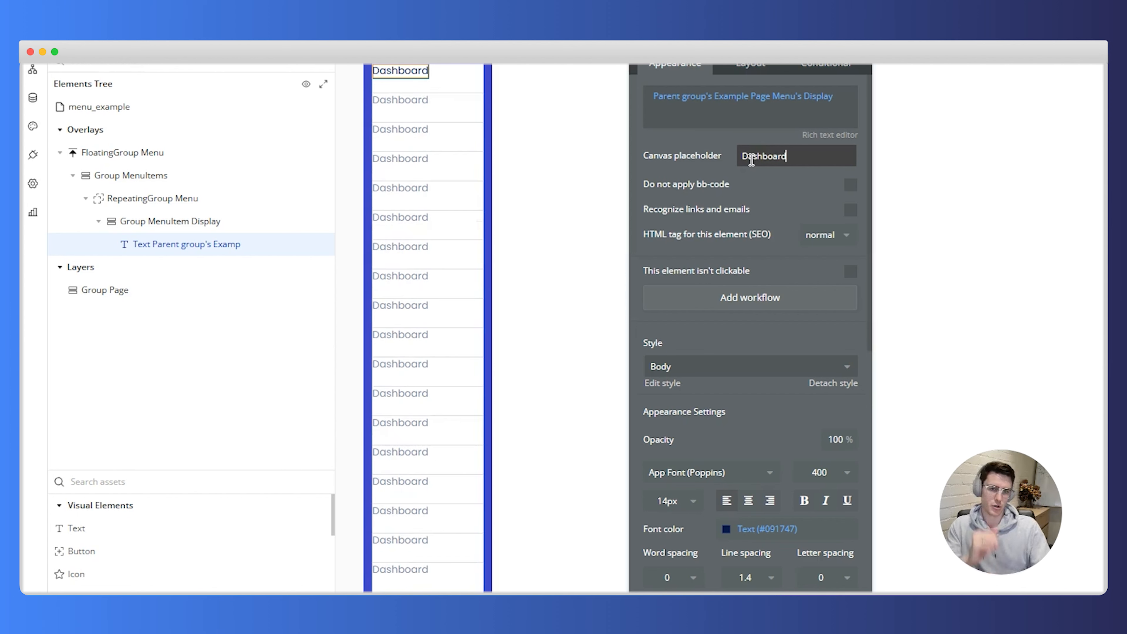
Step: Set the container alignment of Group MenuItem Display to vertically centered
left_click(457, 85)
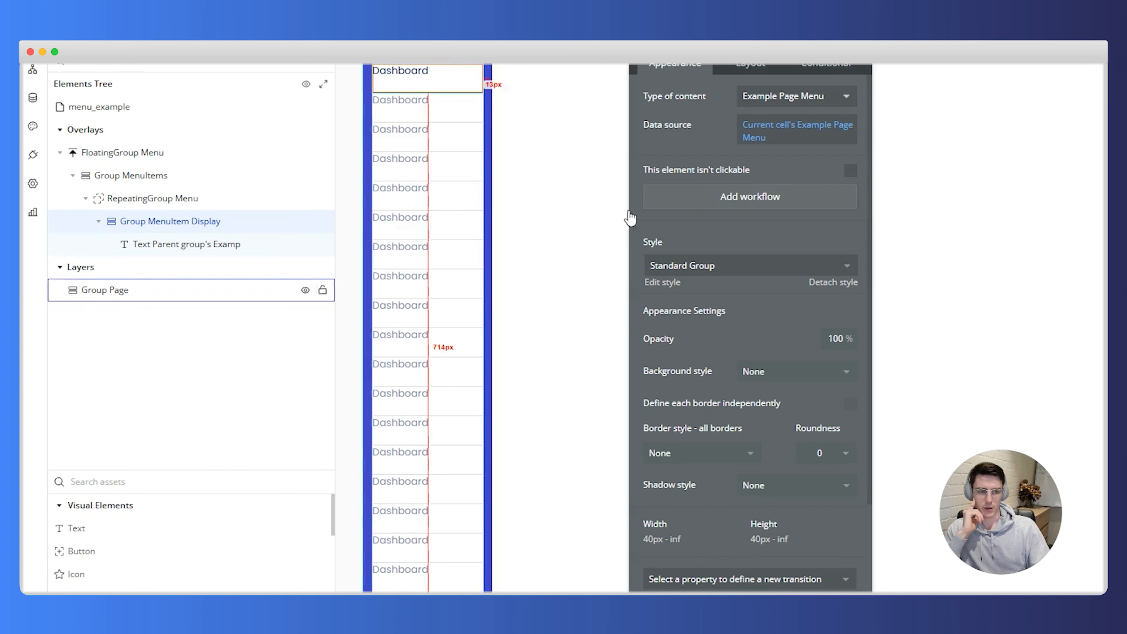
left_click(754, 78)
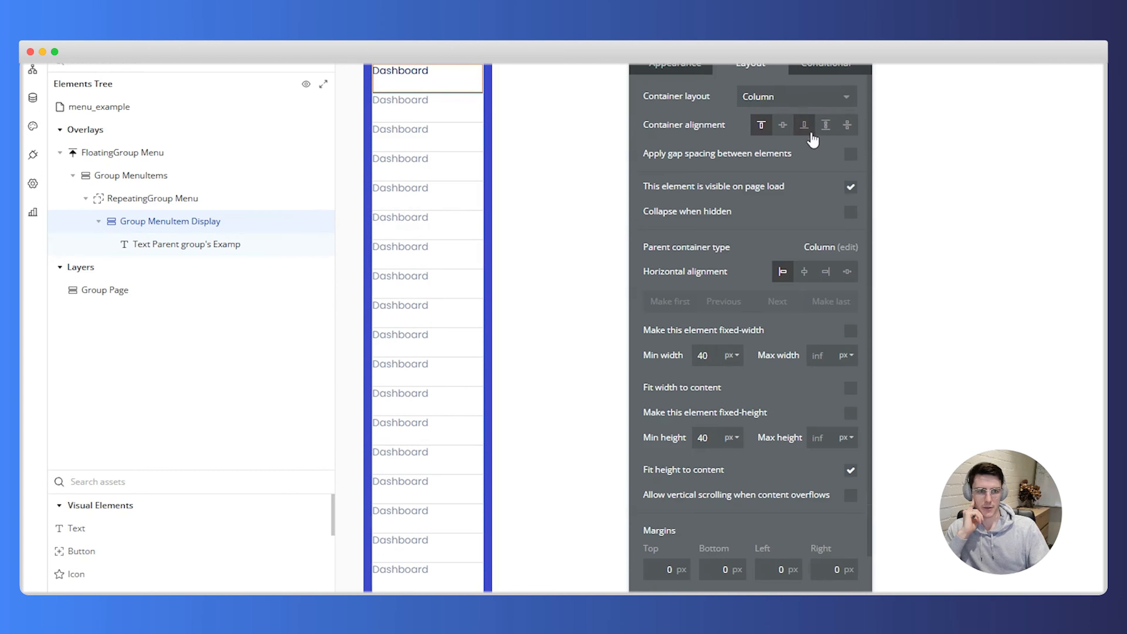
left_click(783, 126)
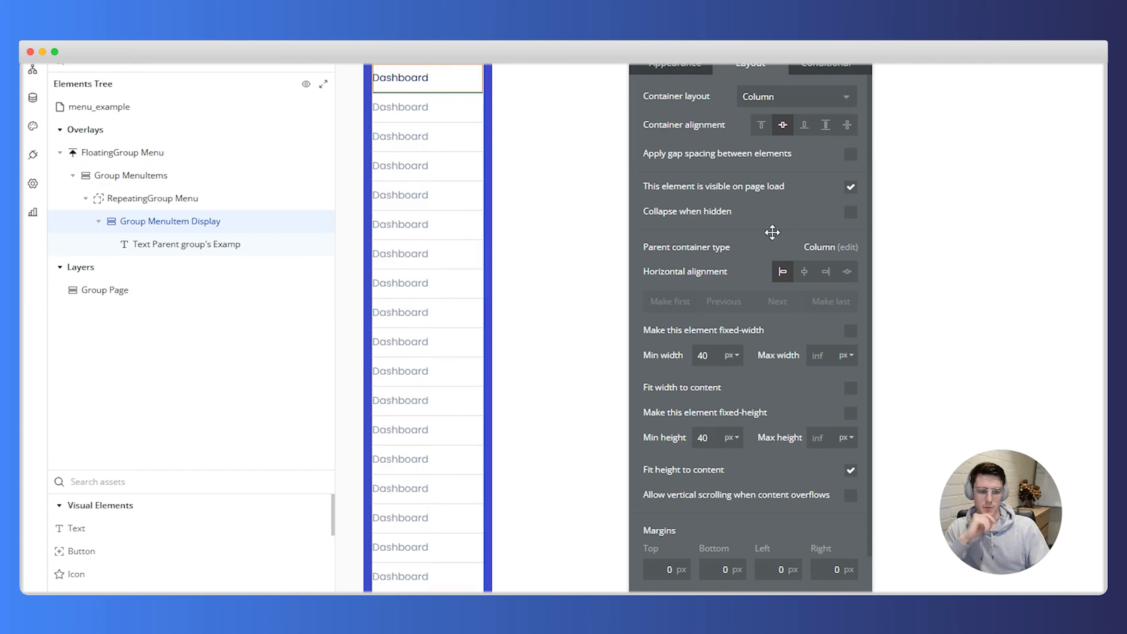
Step: Set the padding of Group MenuItem Display to 8 px on all four sides
scroll(767, 302, "down", 1)
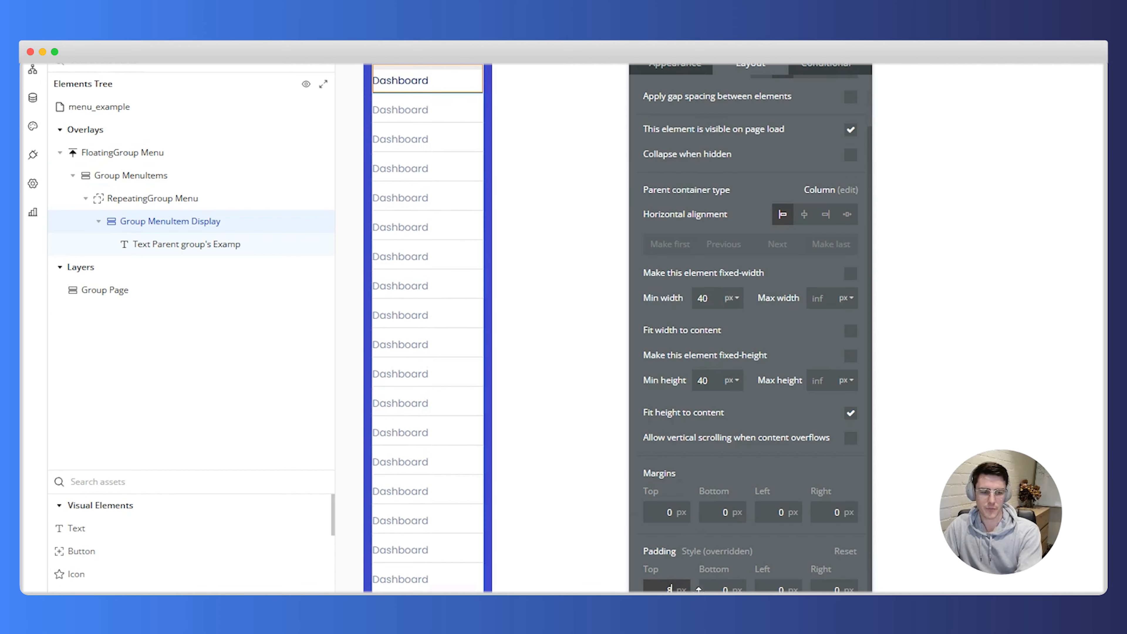
left_click(710, 589)
type("8")
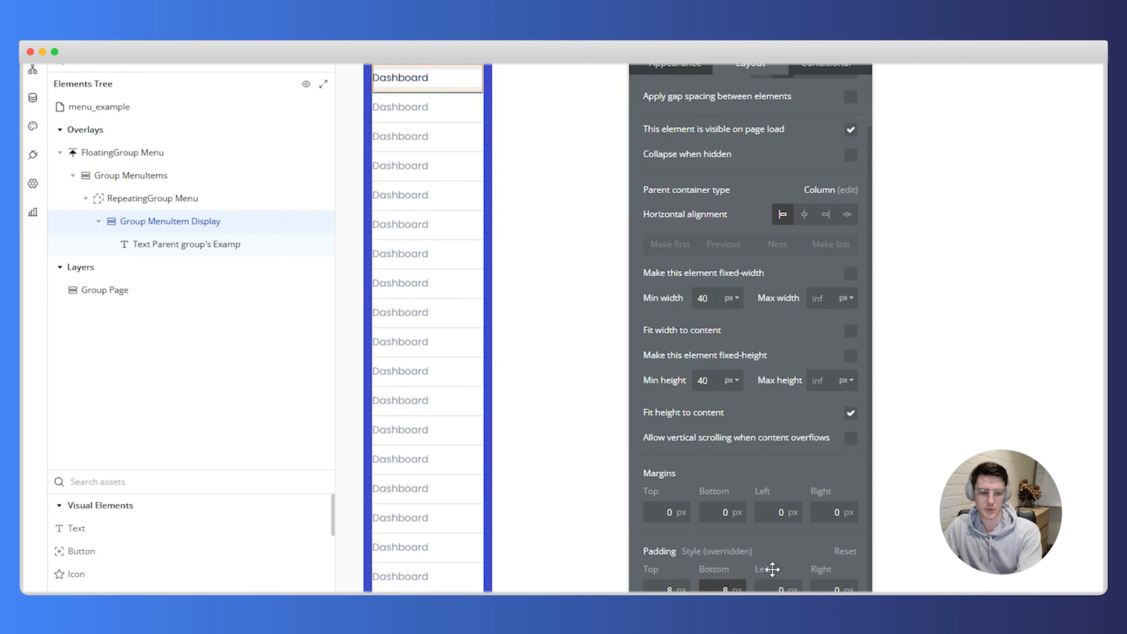
left_click(775, 589)
type("8")
left_click(825, 585)
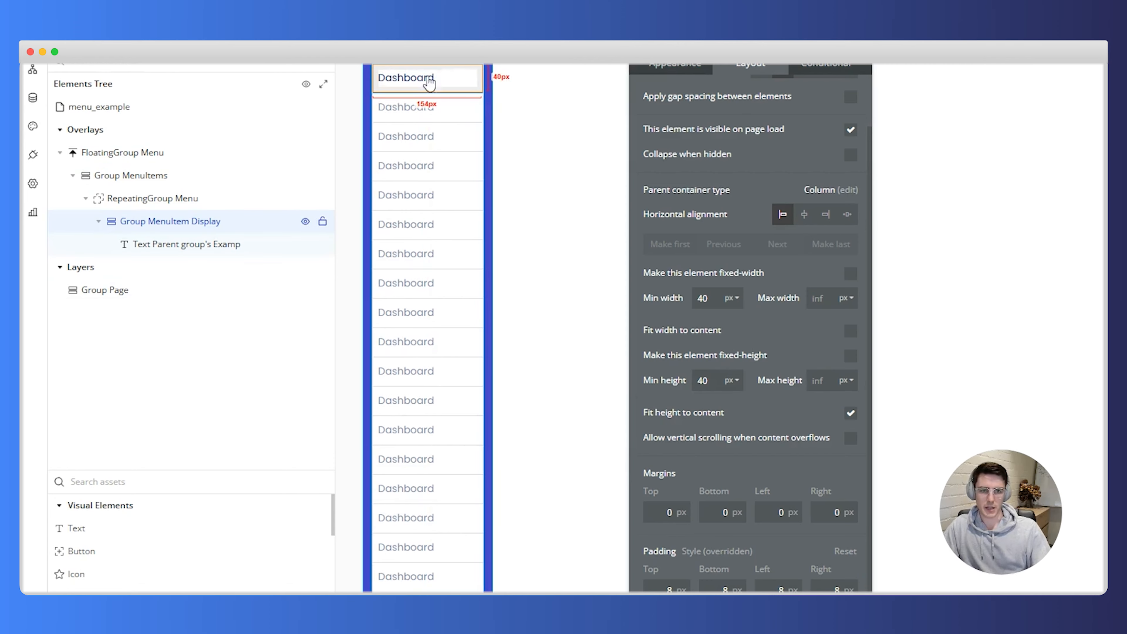
Step: Set the font size of the menu item text to 12 px
left_click(401, 77)
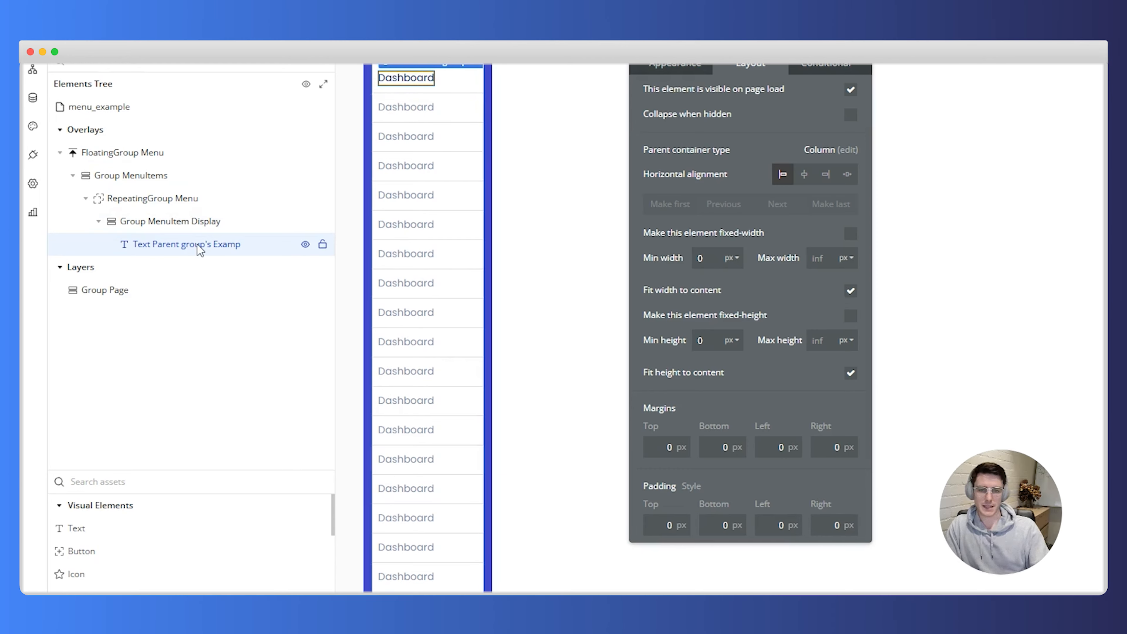
left_click(675, 64)
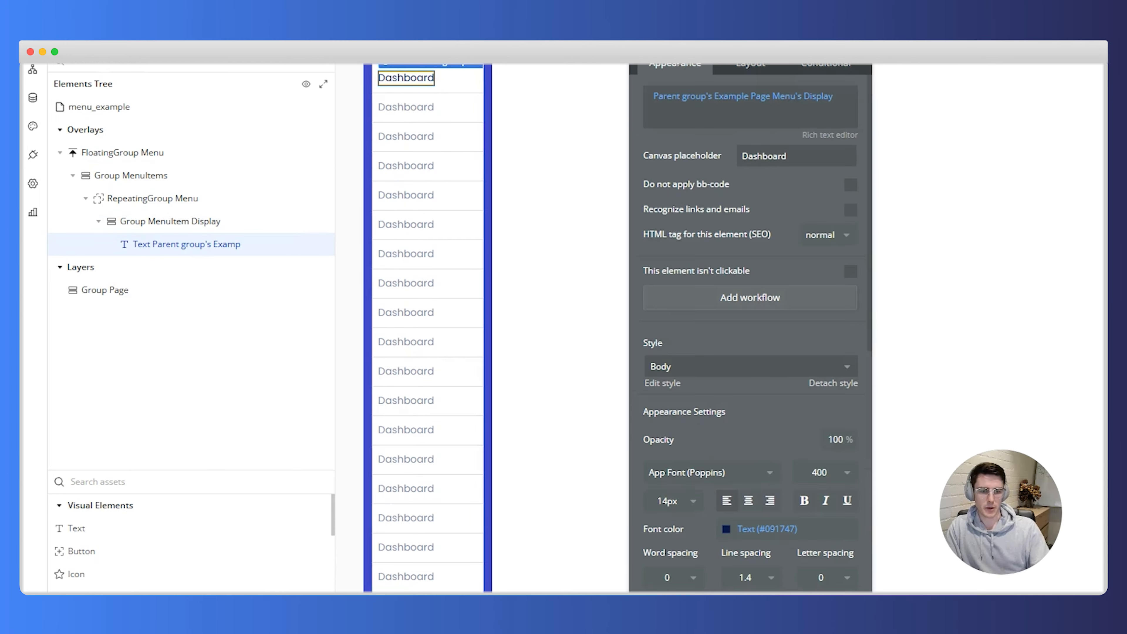
left_click(673, 506)
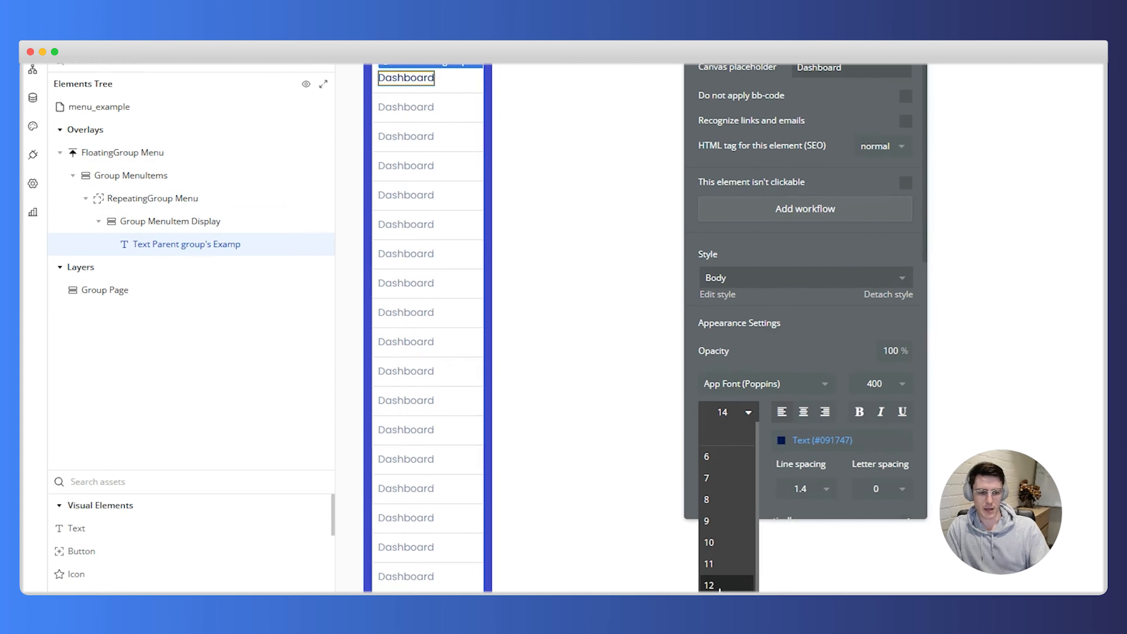
left_click(713, 586)
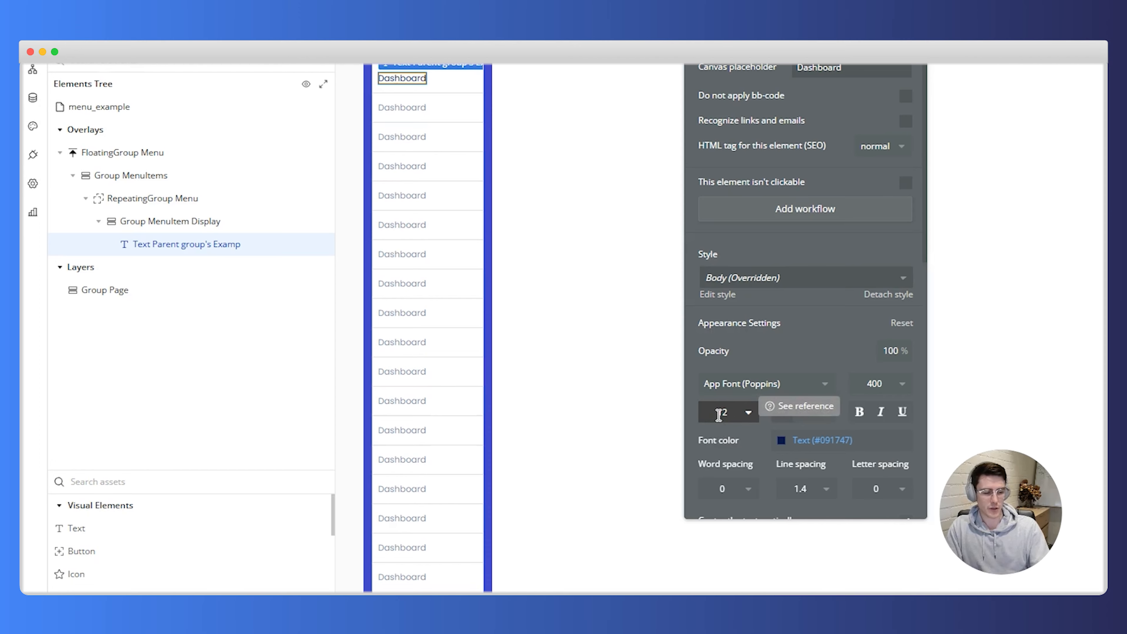
Step: Set the menu item text's font color to grey #909090 and its font weight to 500 (Medium)
left_click(834, 441)
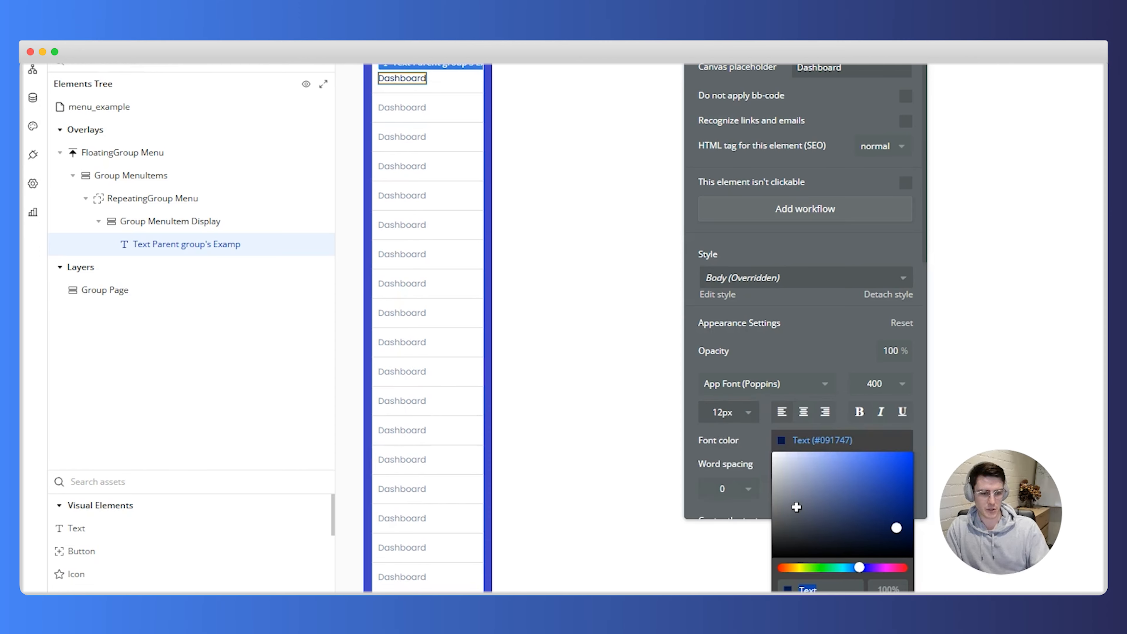
left_click_drag(797, 507, 772, 481)
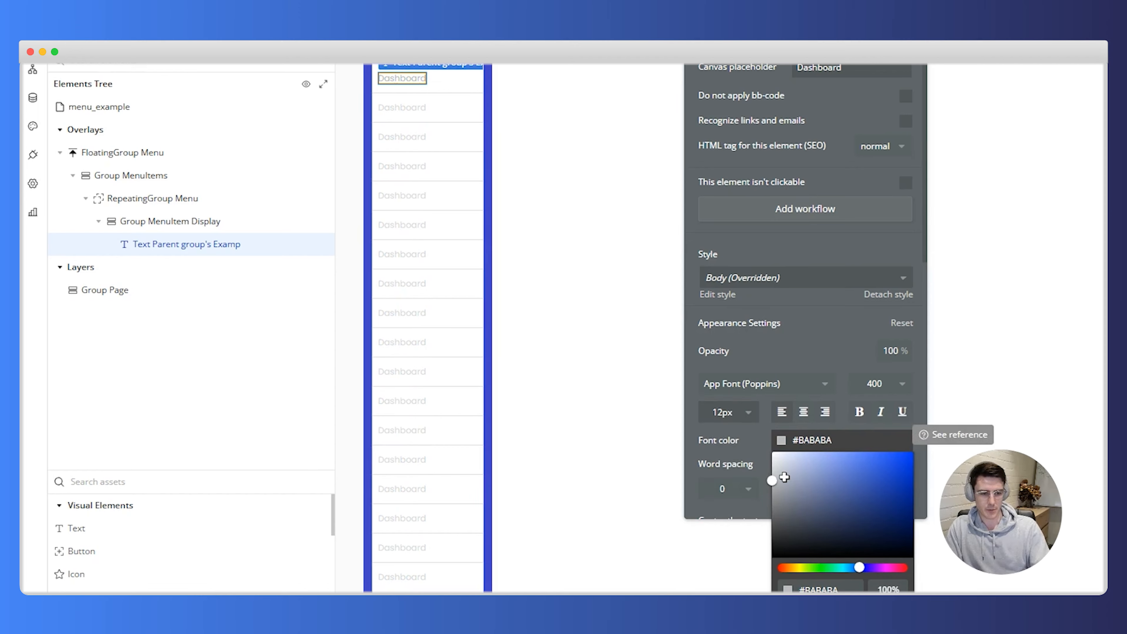
left_click_drag(785, 478, 762, 498)
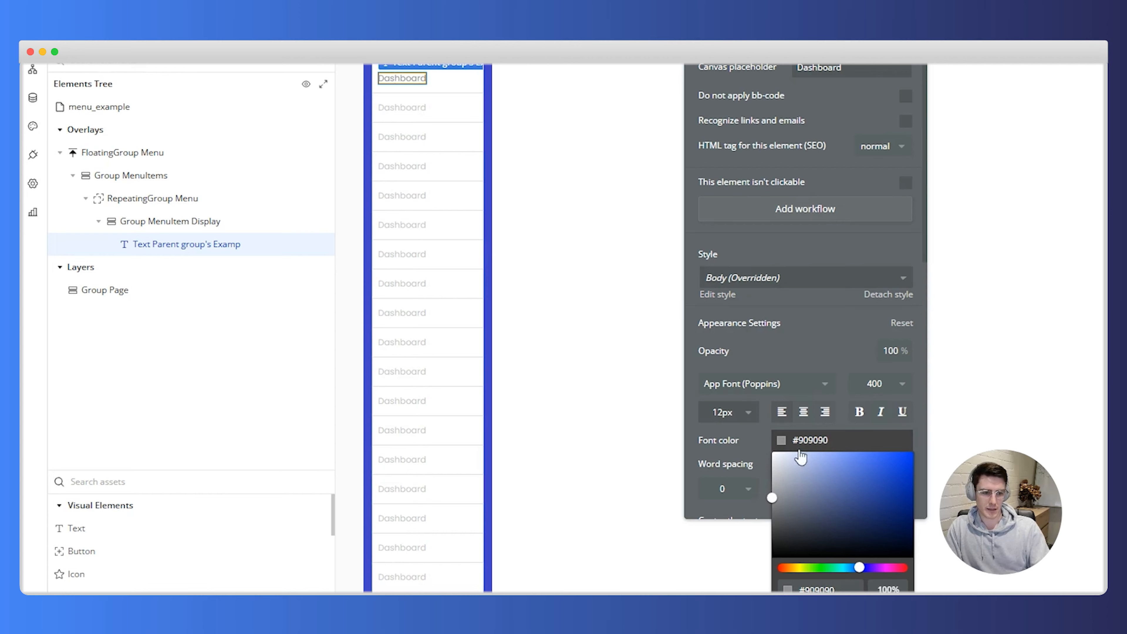
left_click(751, 447)
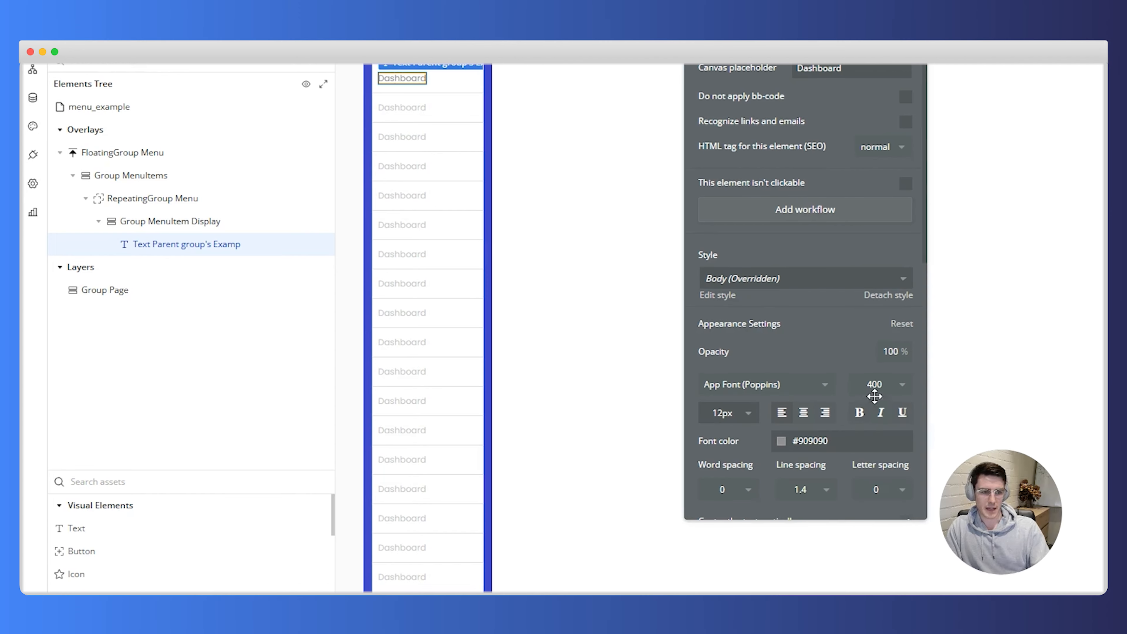
left_click(874, 384)
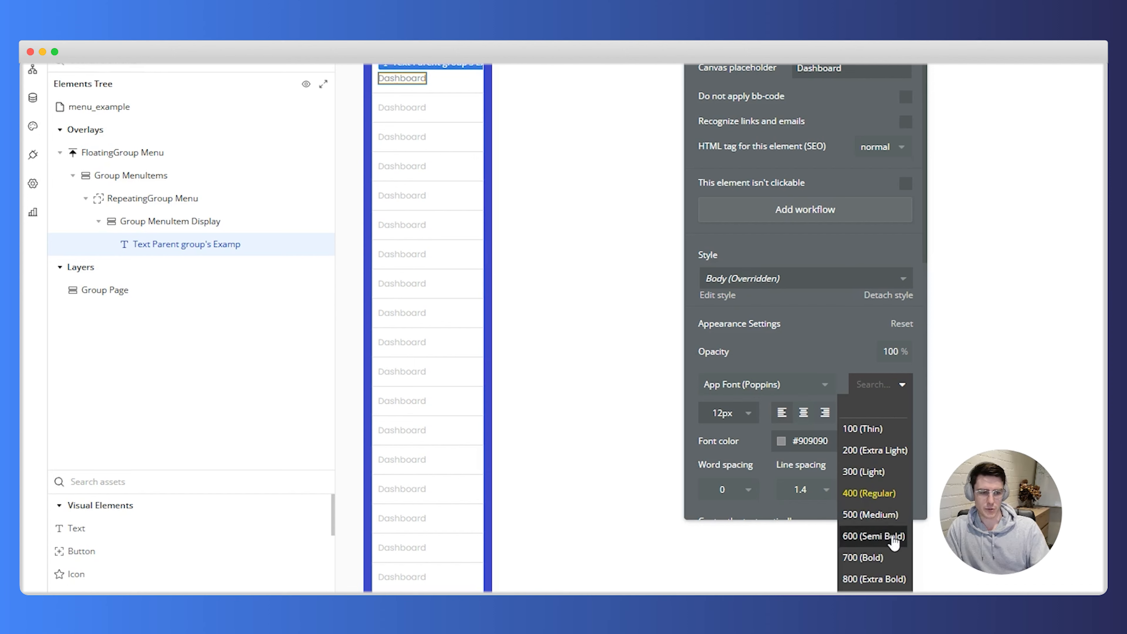
left_click(888, 518)
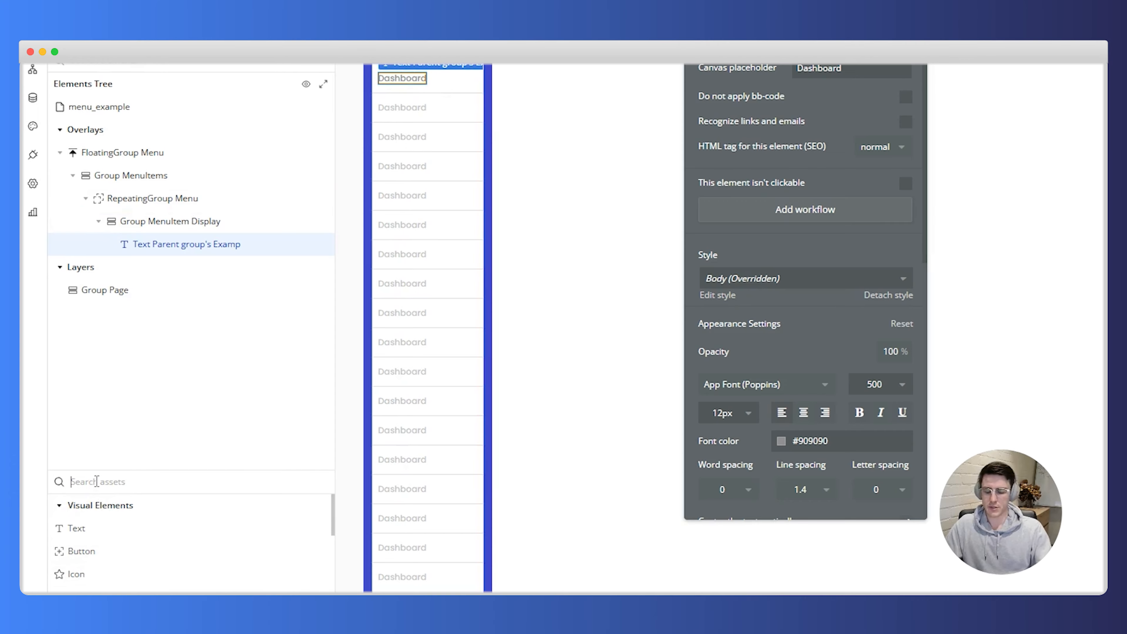
Step: Add an Icon element beneath the text inside Group MenuItem Display
type("icon")
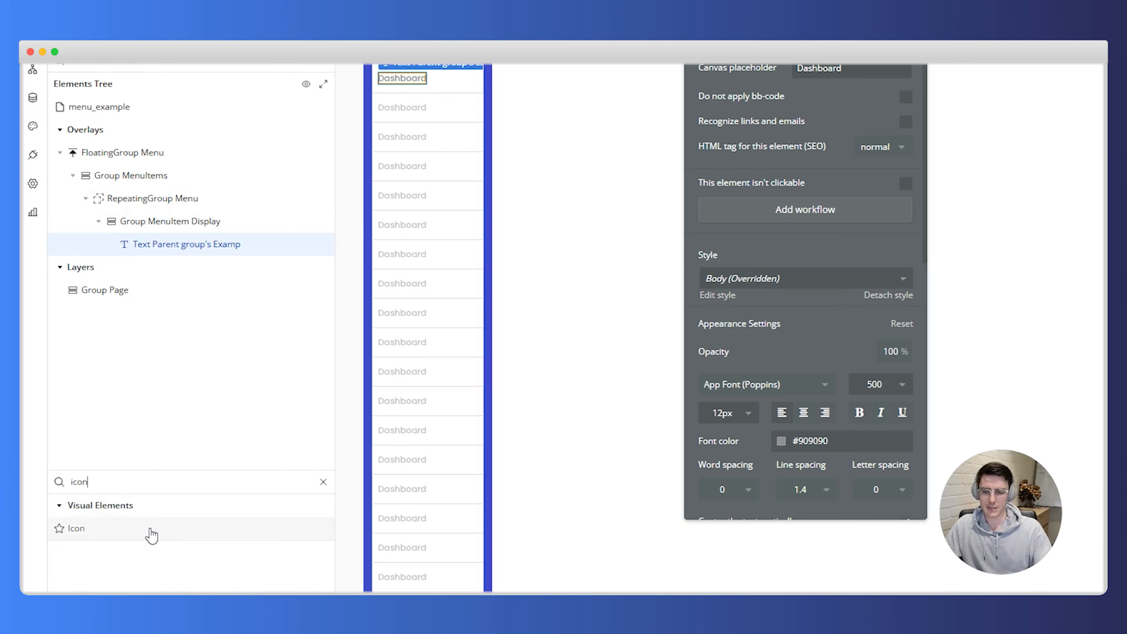
left_click(152, 536)
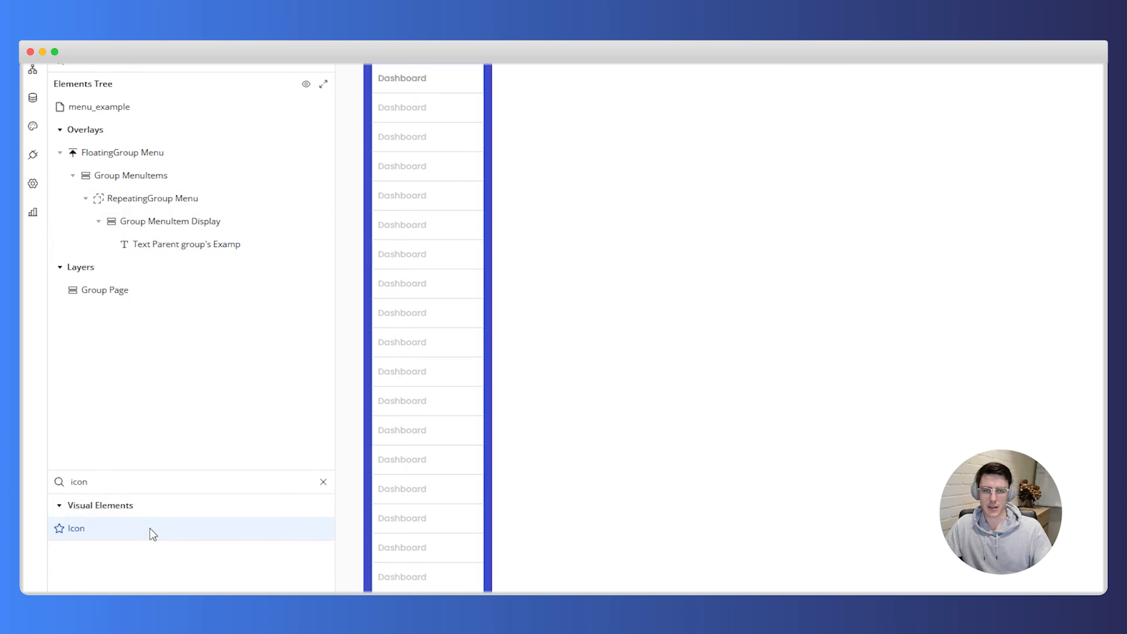
left_click(434, 83)
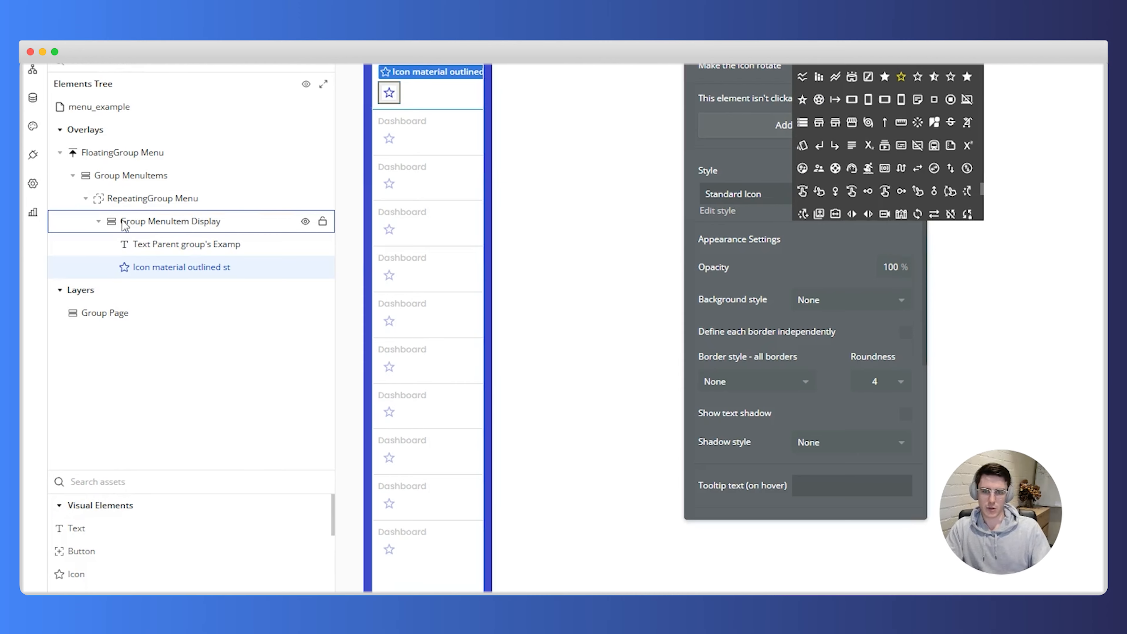
Step: Change the container layout of Group MenuItem Display to Row
left_click(133, 222)
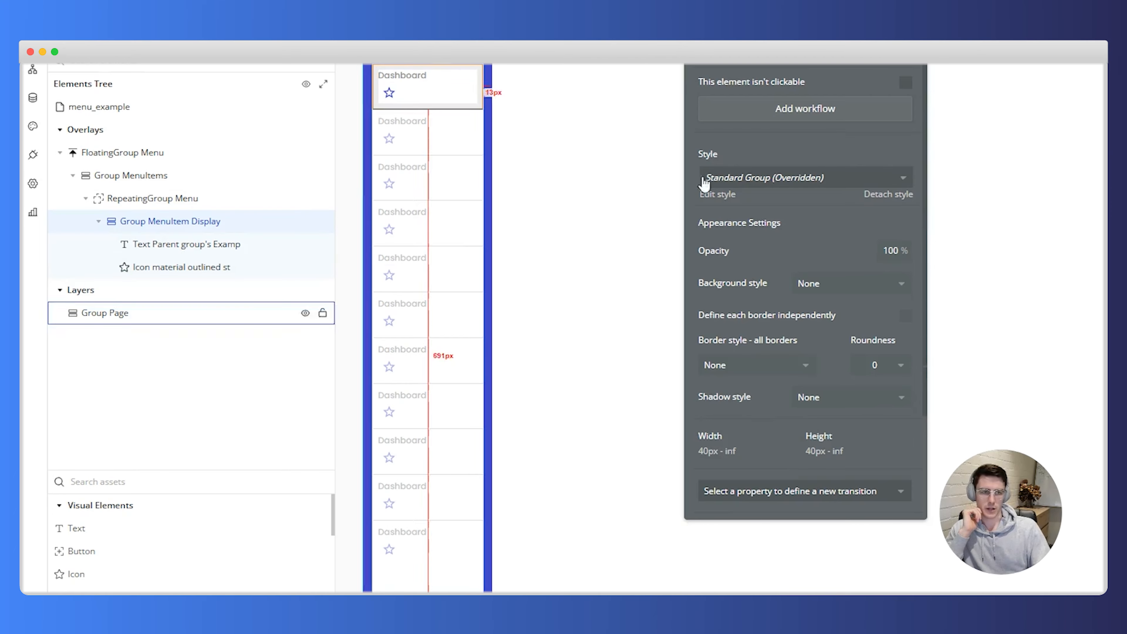
left_click_drag(742, 58, 754, 163)
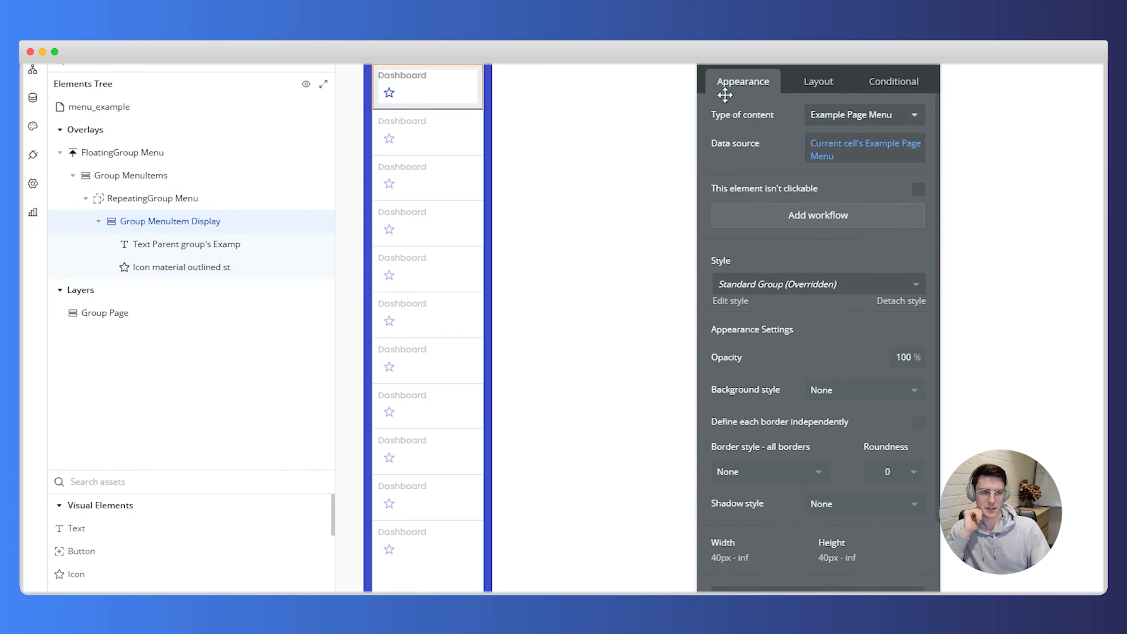
left_click(820, 85)
left_click(836, 118)
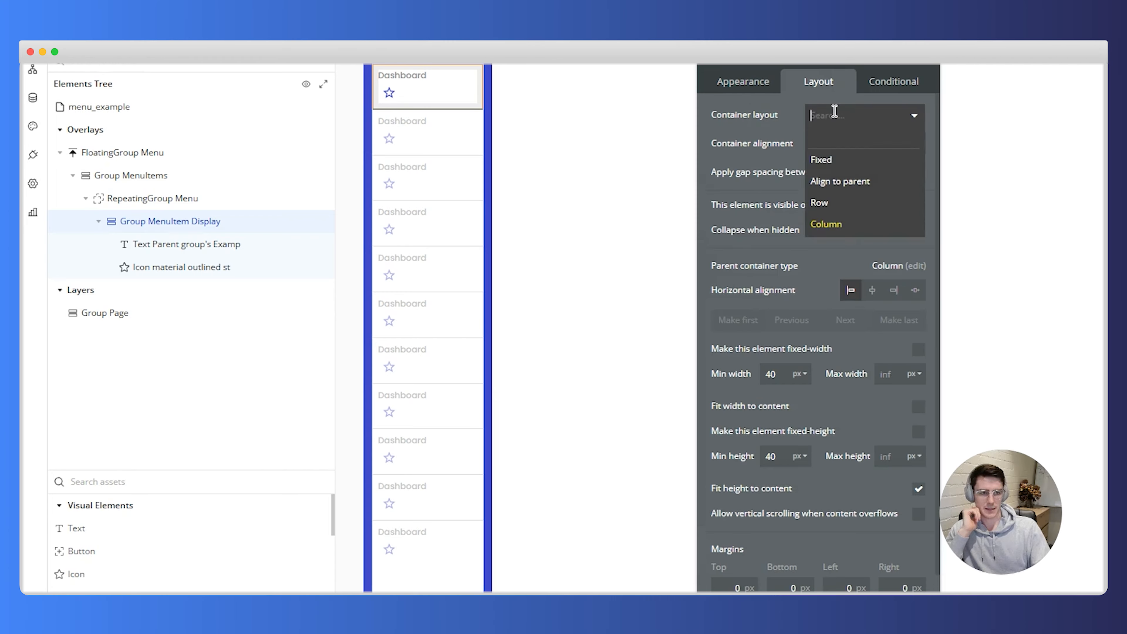
left_click(838, 207)
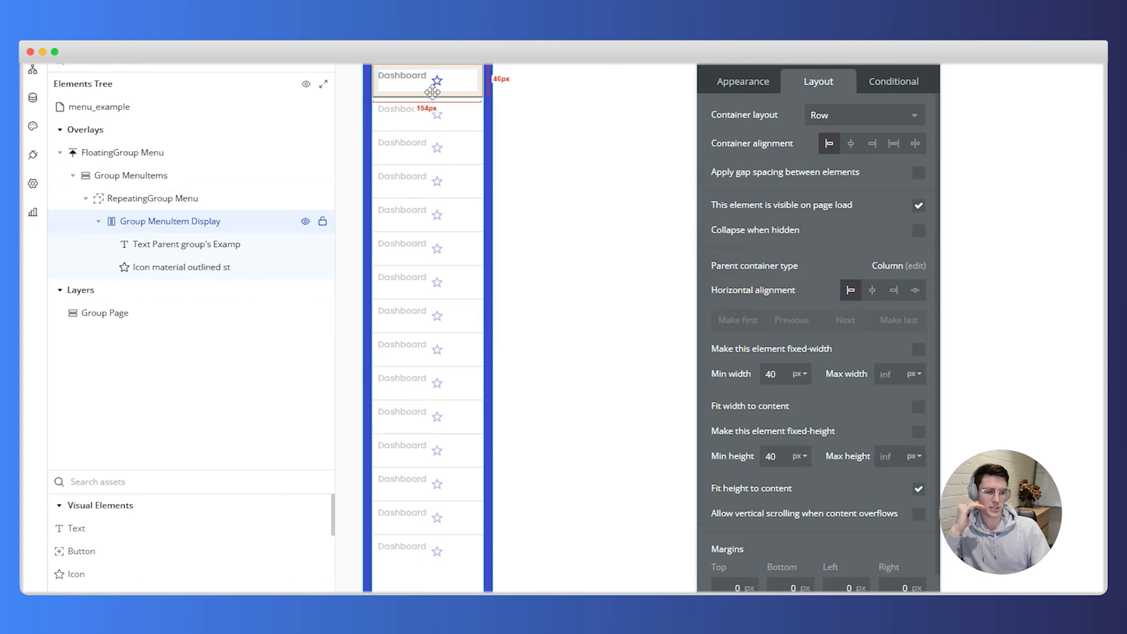
Step: Place the icon before the text inside Group MenuItem Display and center the text vertically in the row
left_click(437, 80)
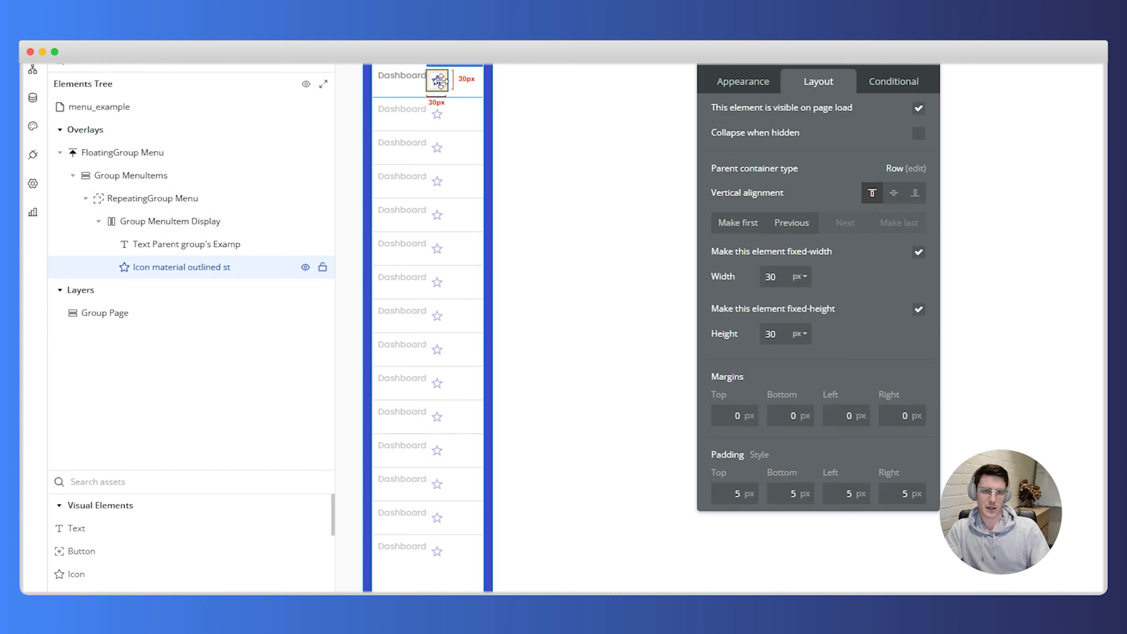
left_click(795, 220)
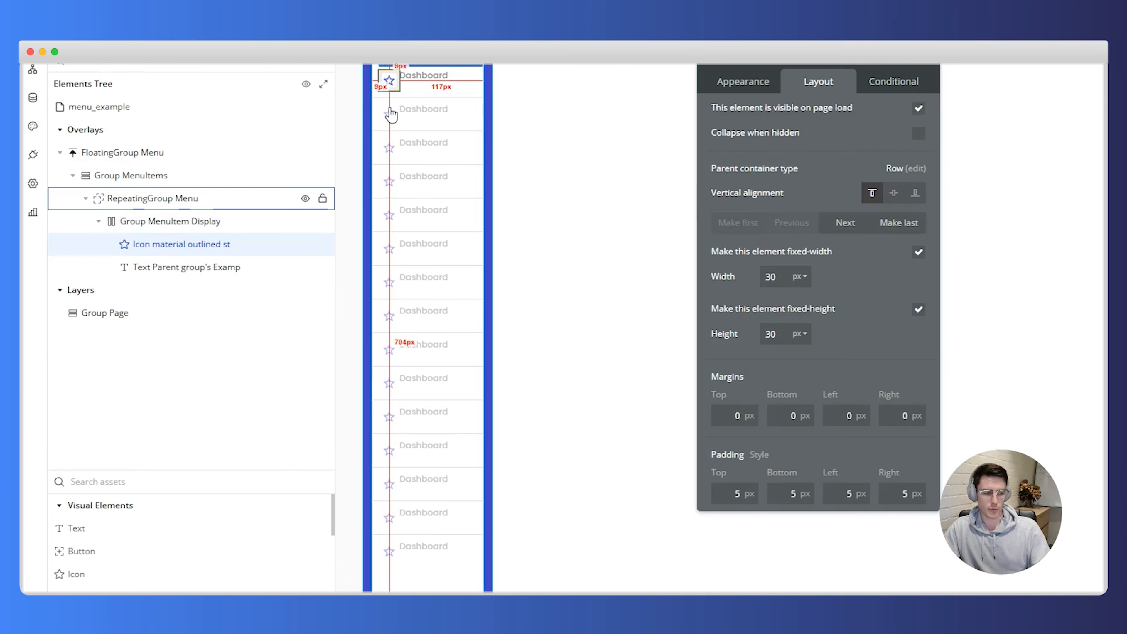
left_click(425, 85)
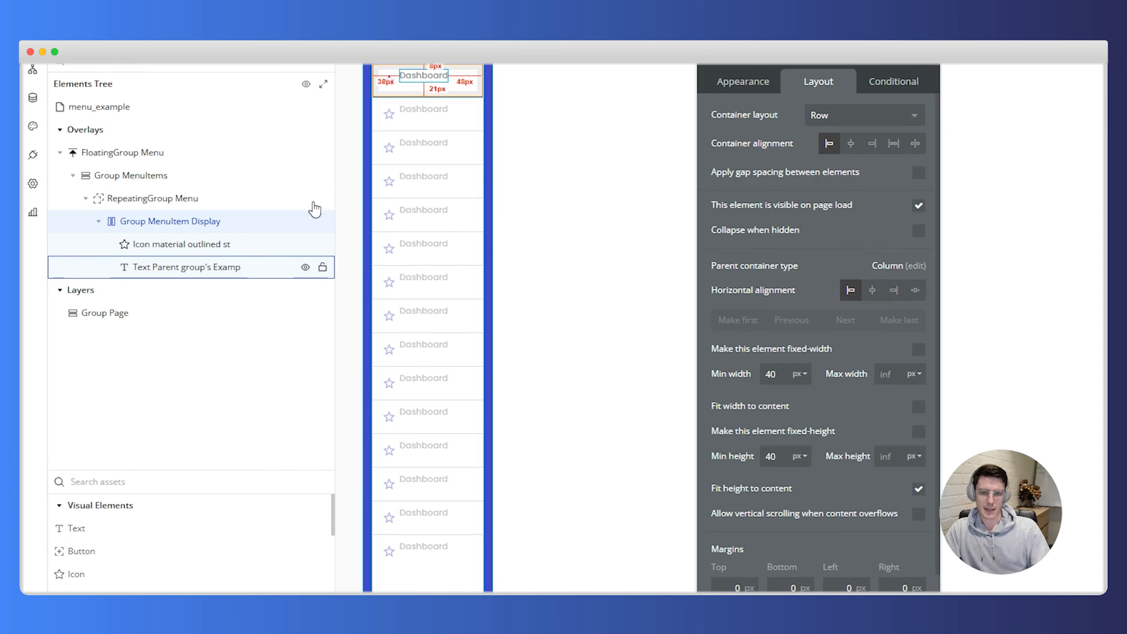
left_click(226, 266)
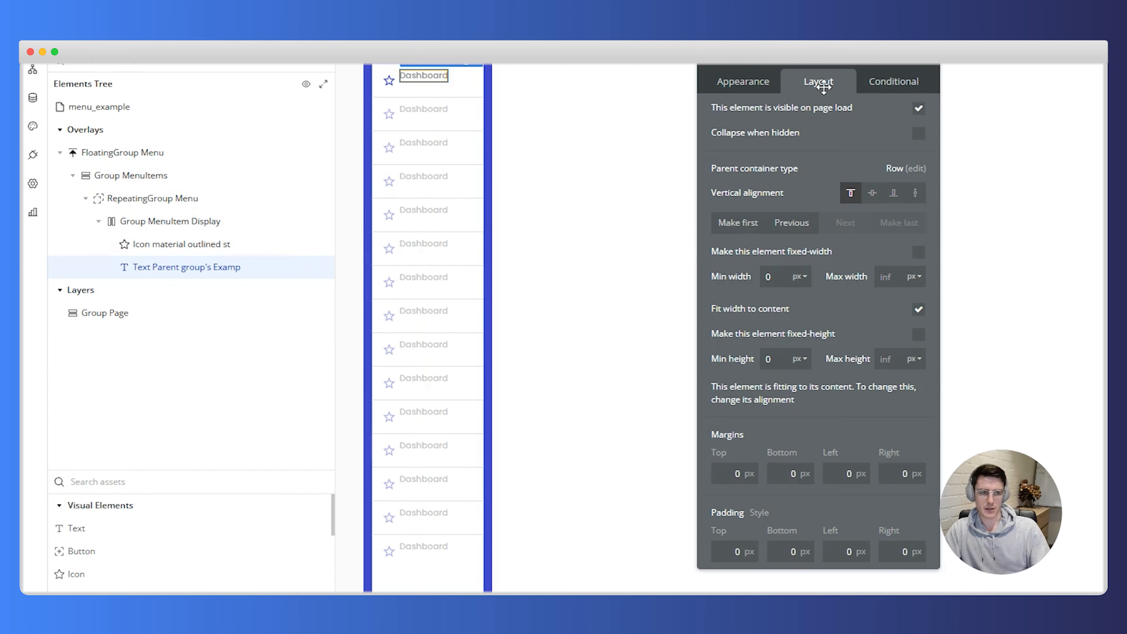
left_click(873, 193)
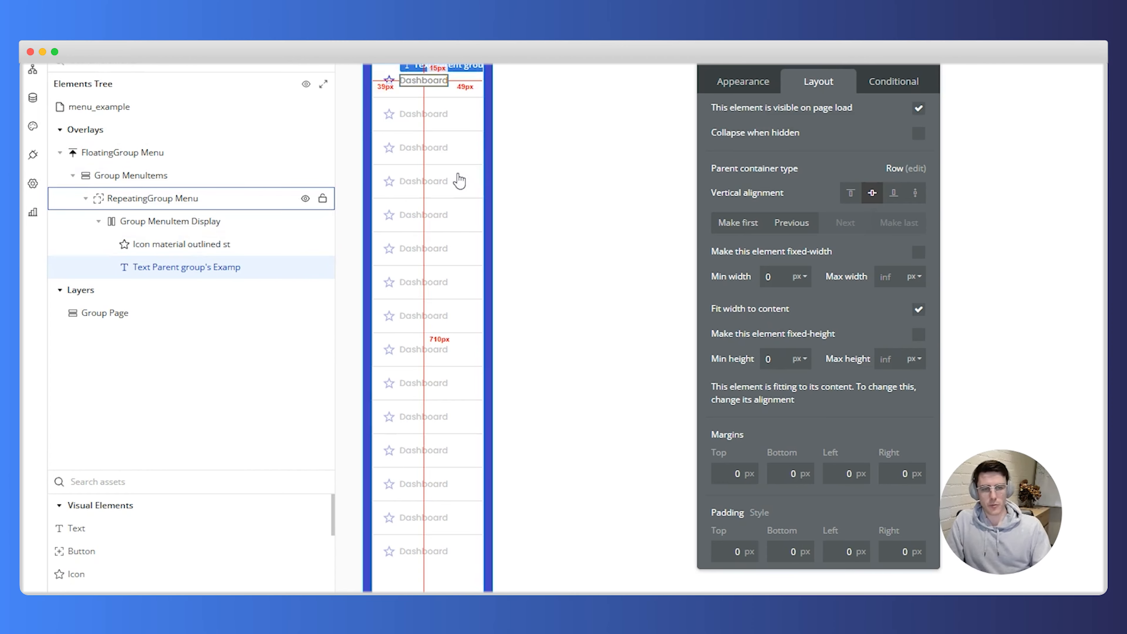
Step: Enable gap spacing between elements on Group MenuItem Display and set its column gap to 4 px
left_click(451, 89)
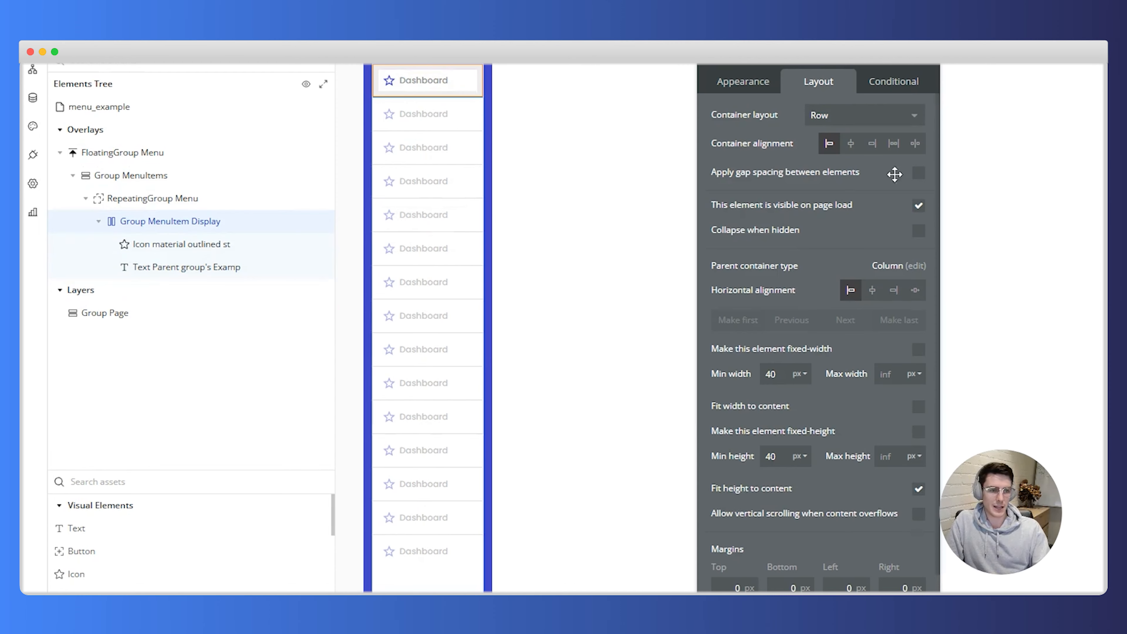
left_click(918, 173)
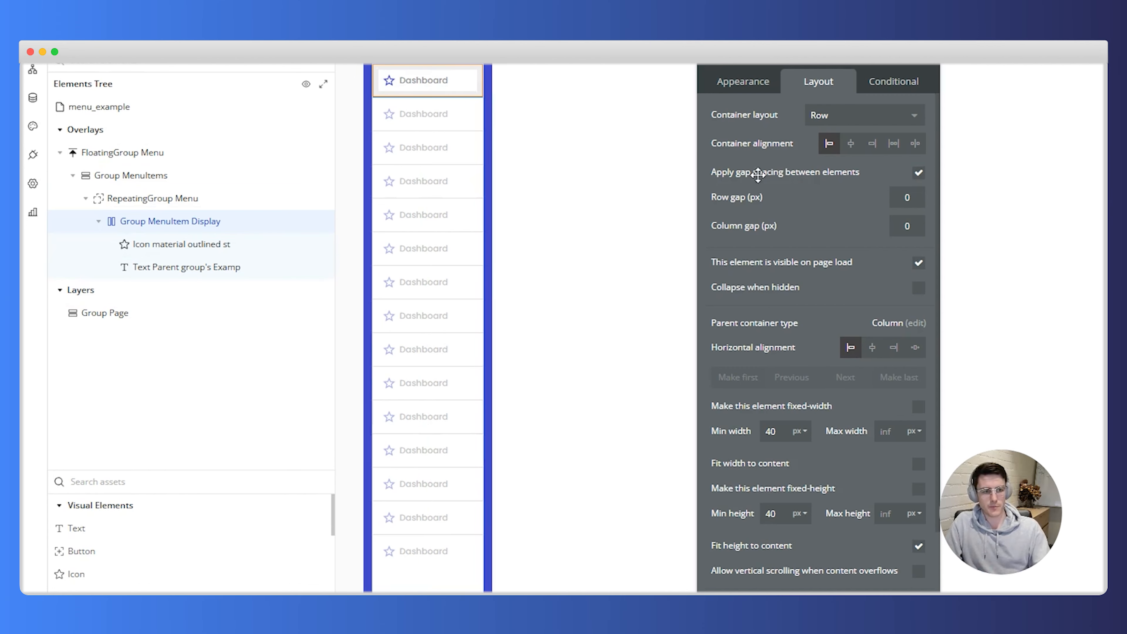
left_click(908, 229)
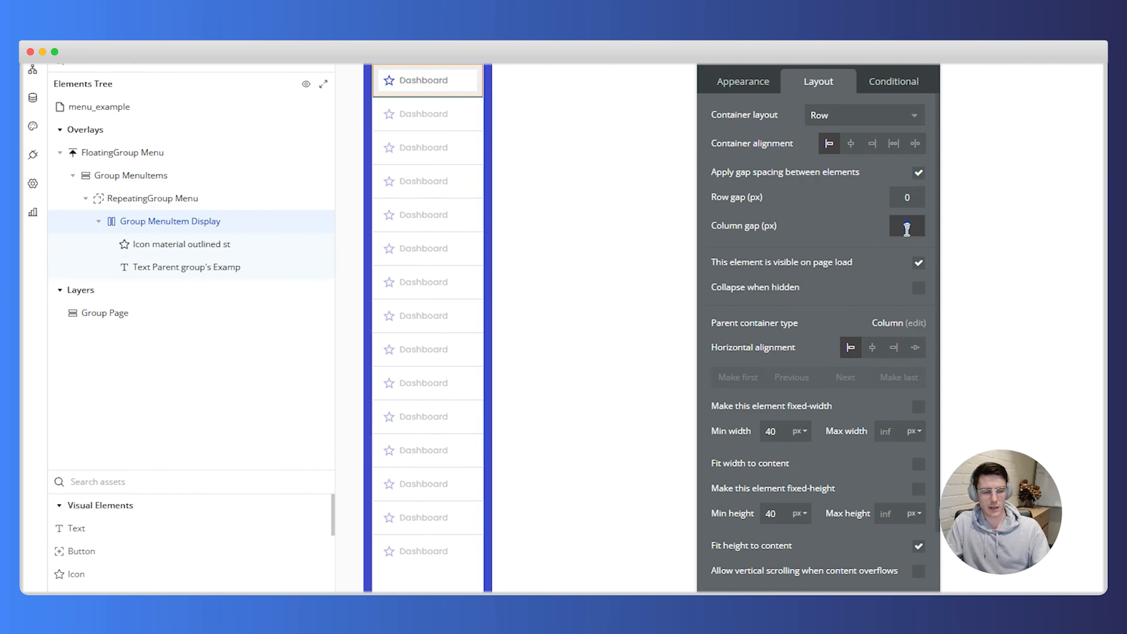
type("4")
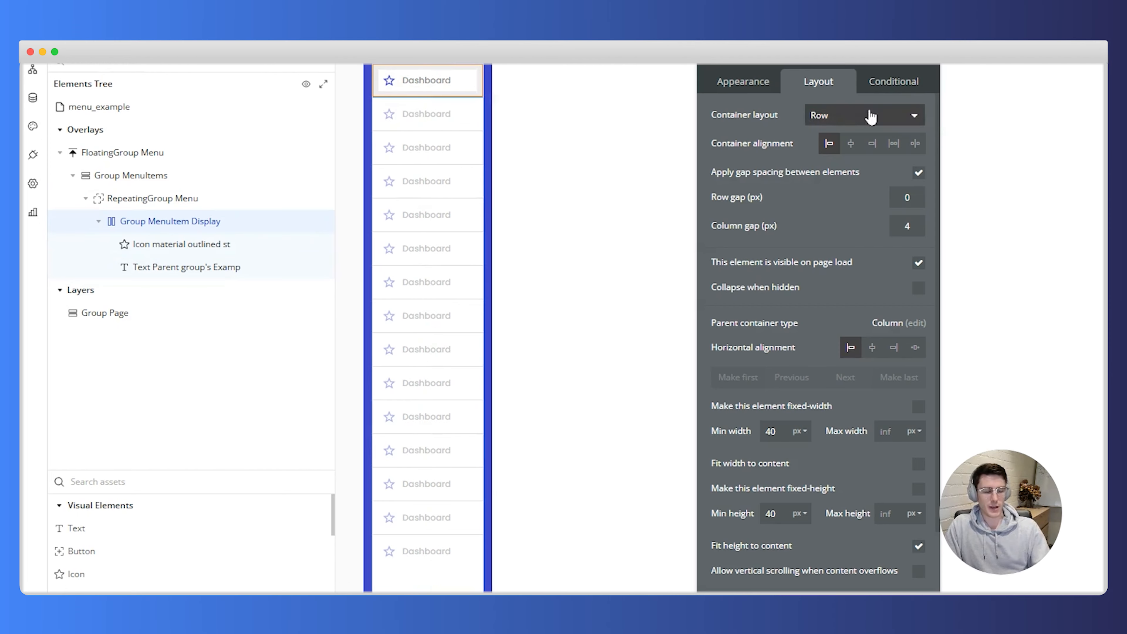
Step: Add a new, empty condition to the icon inside Group MenuItem Display
left_click(389, 79)
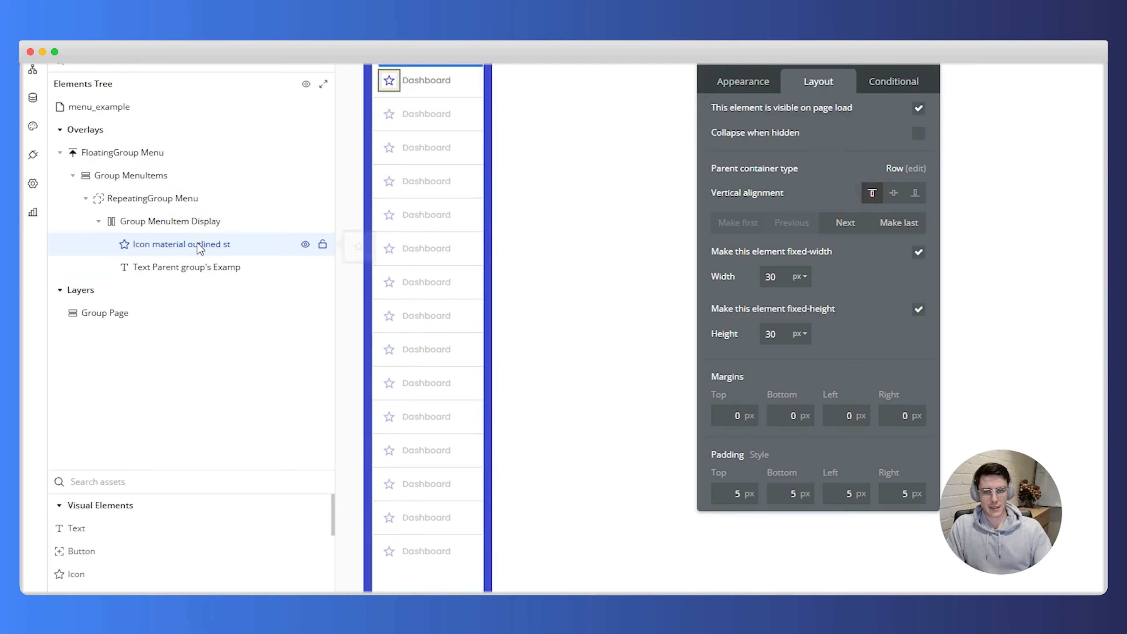
left_click(912, 81)
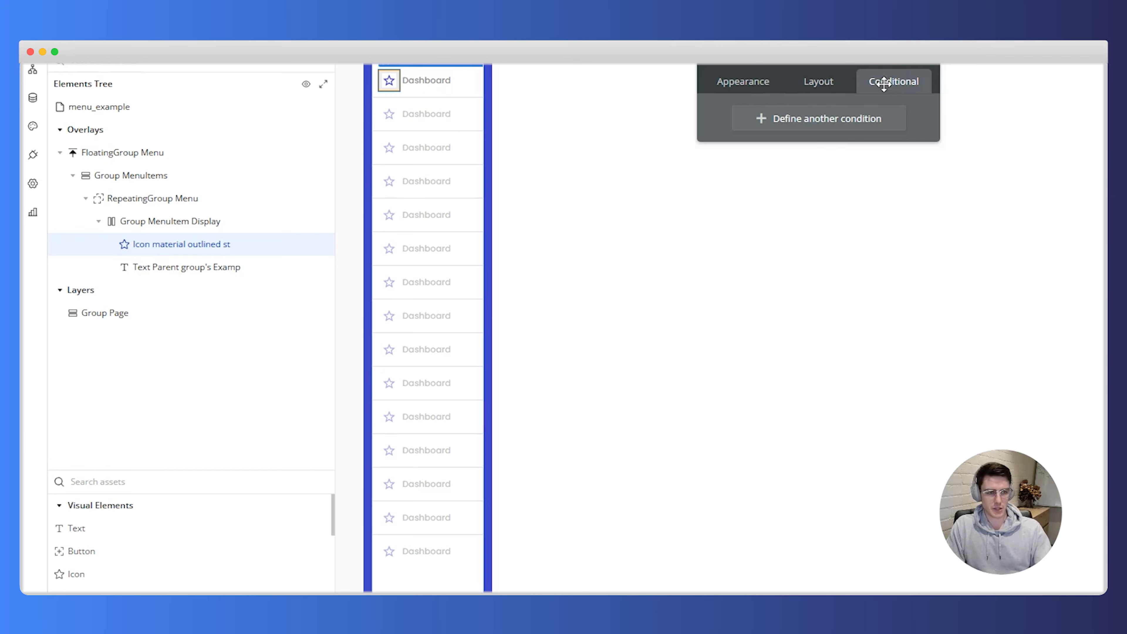
left_click(775, 119)
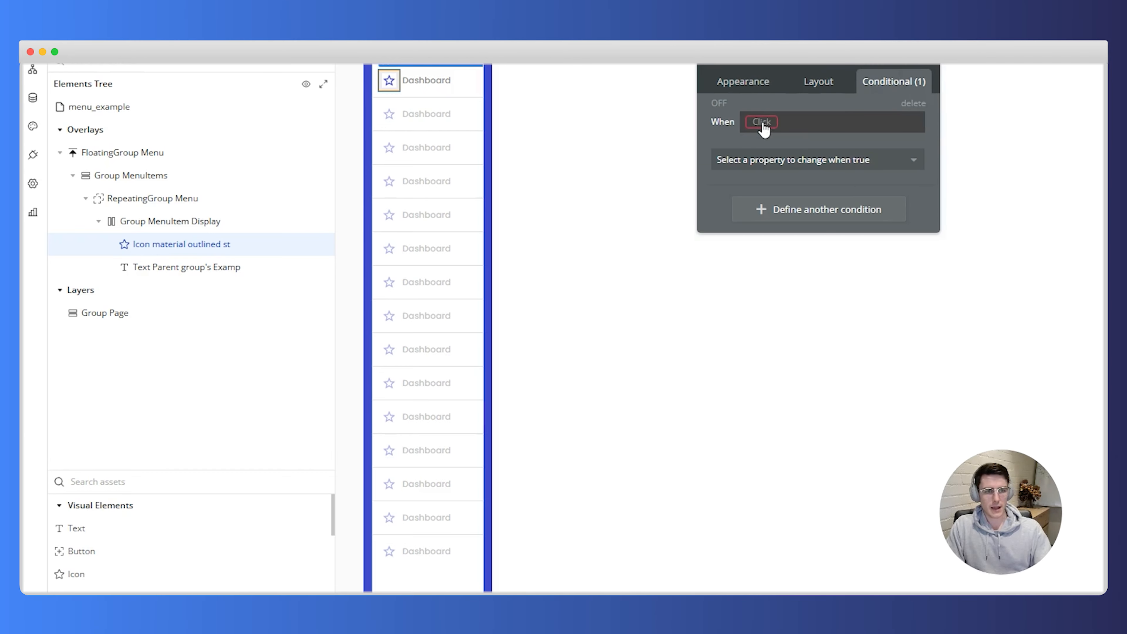
left_click(762, 123)
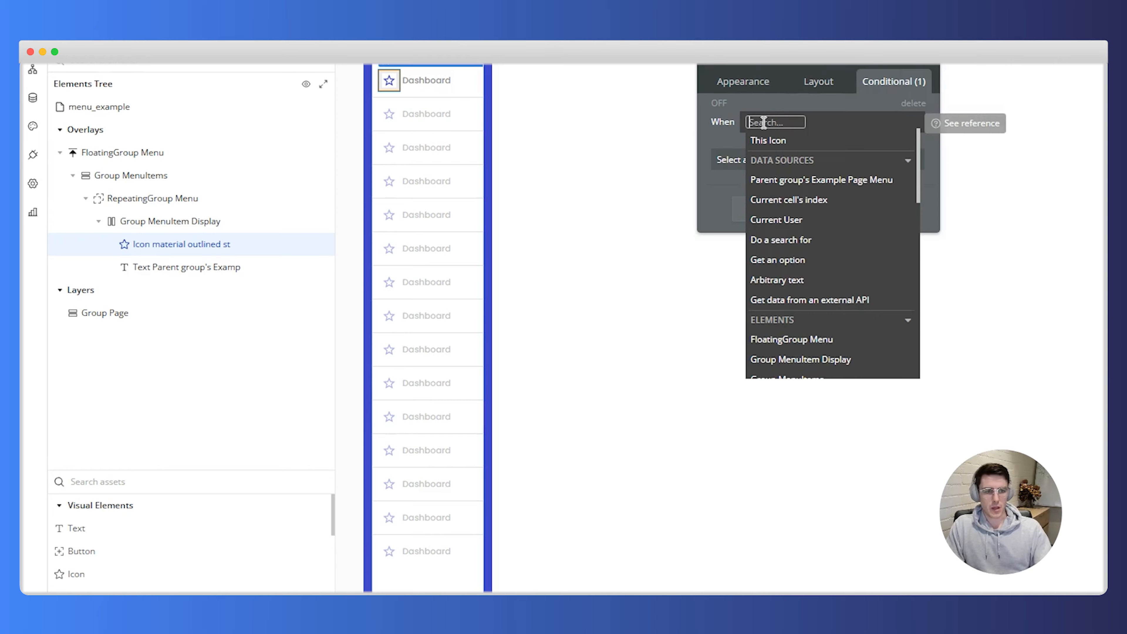
type("get da")
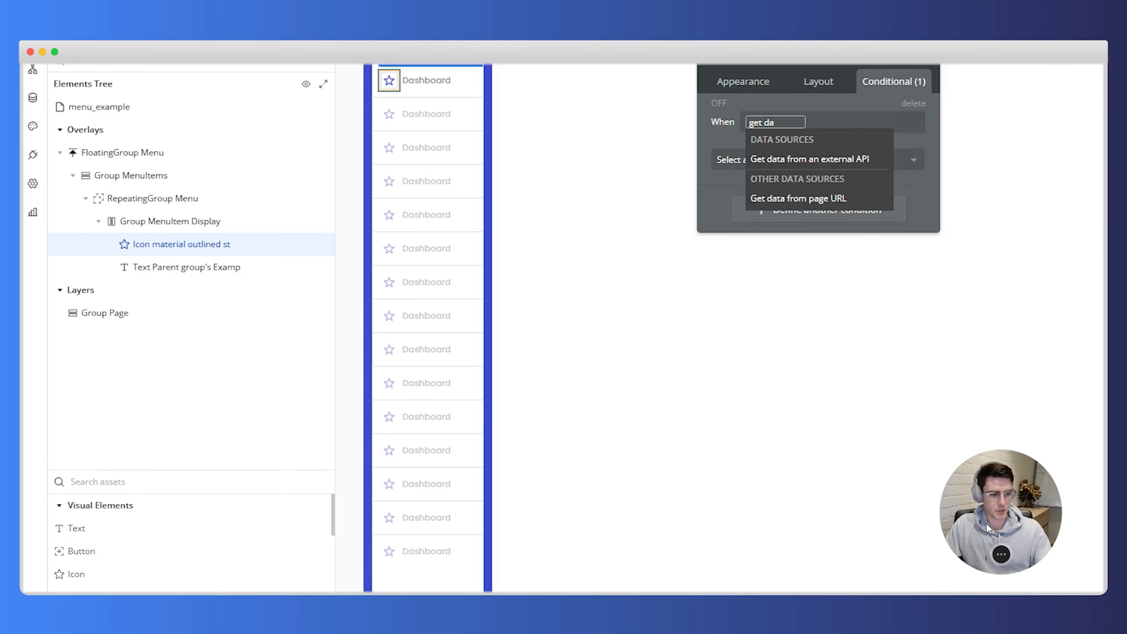
left_click_drag(986, 523, 768, 530)
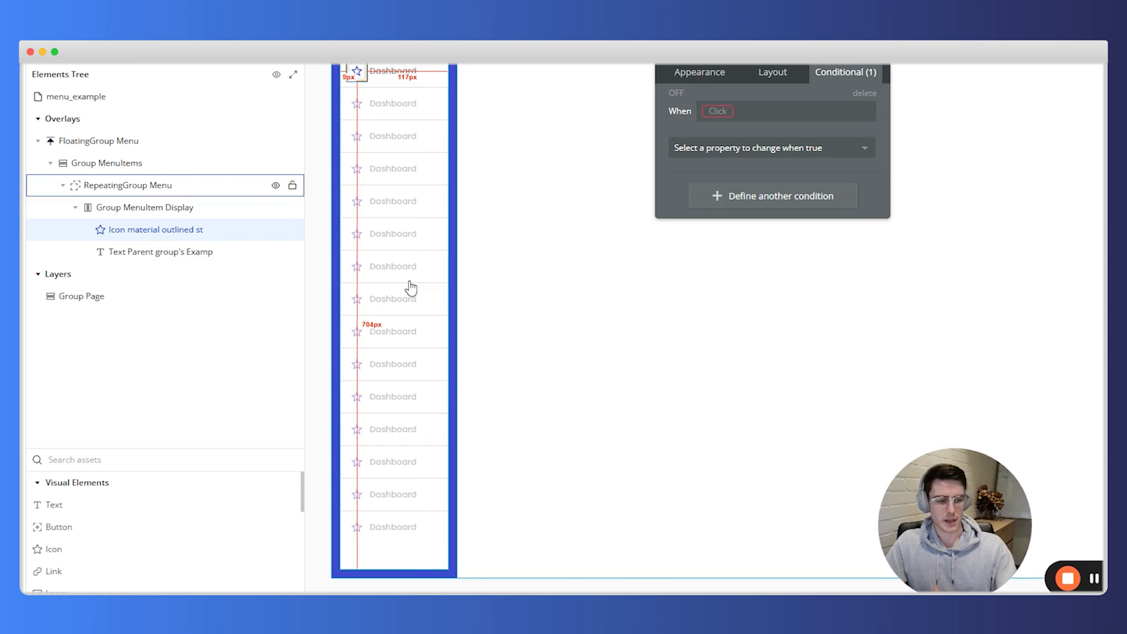
Step: Define the icon's condition as Get n from page URL is Parent group's Example Page Menu's Url, with n as a text parameter
left_click(723, 111)
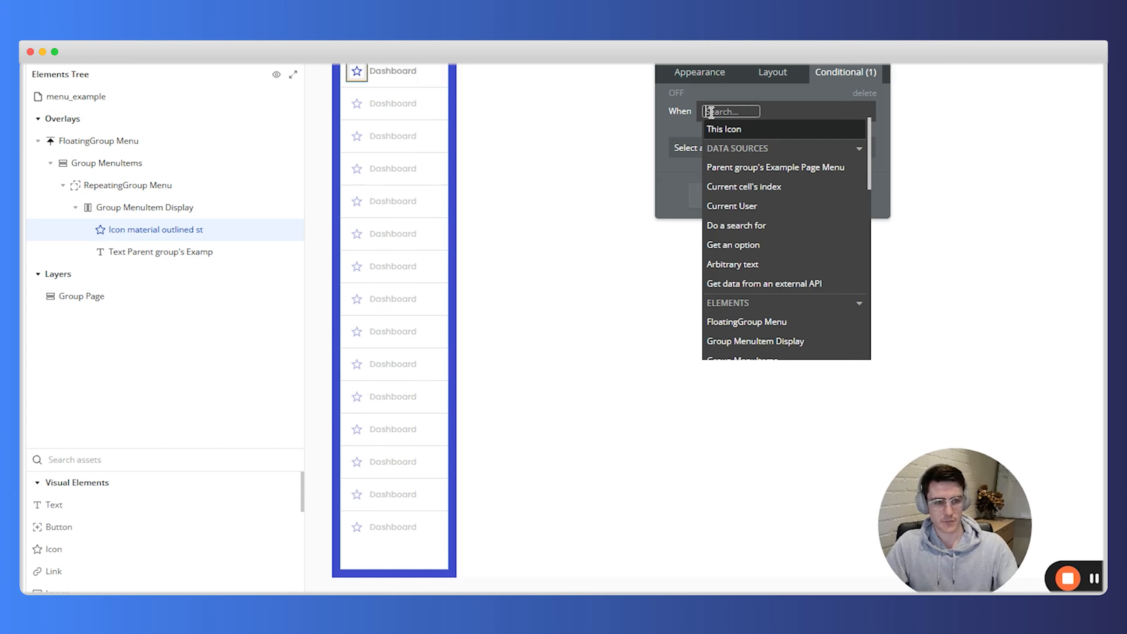
type("get data")
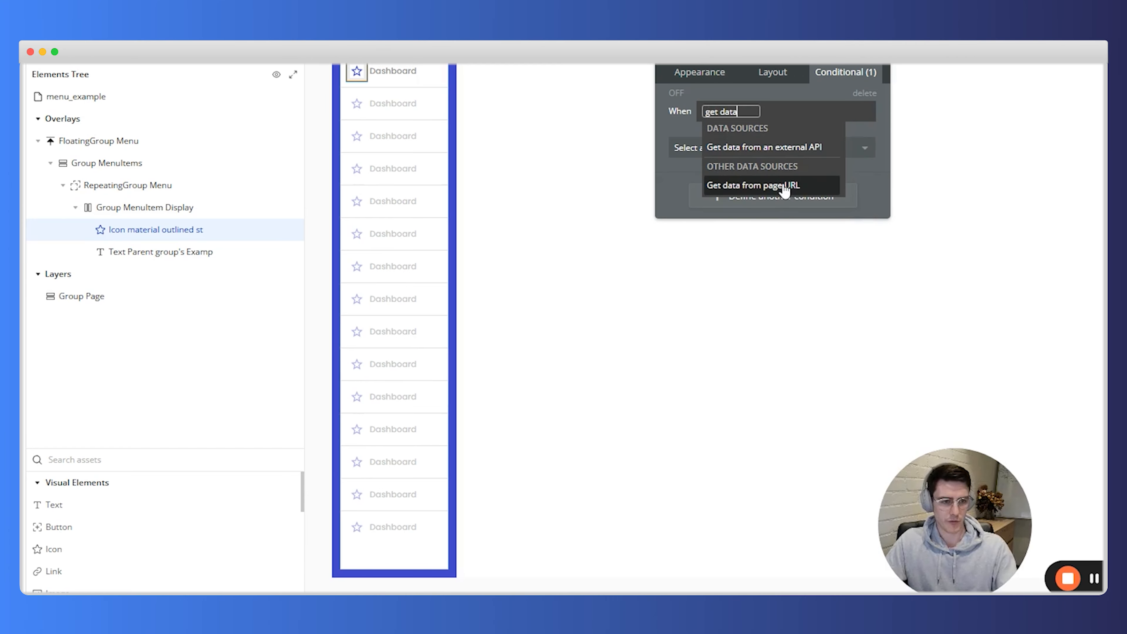
left_click(785, 185)
type("n")
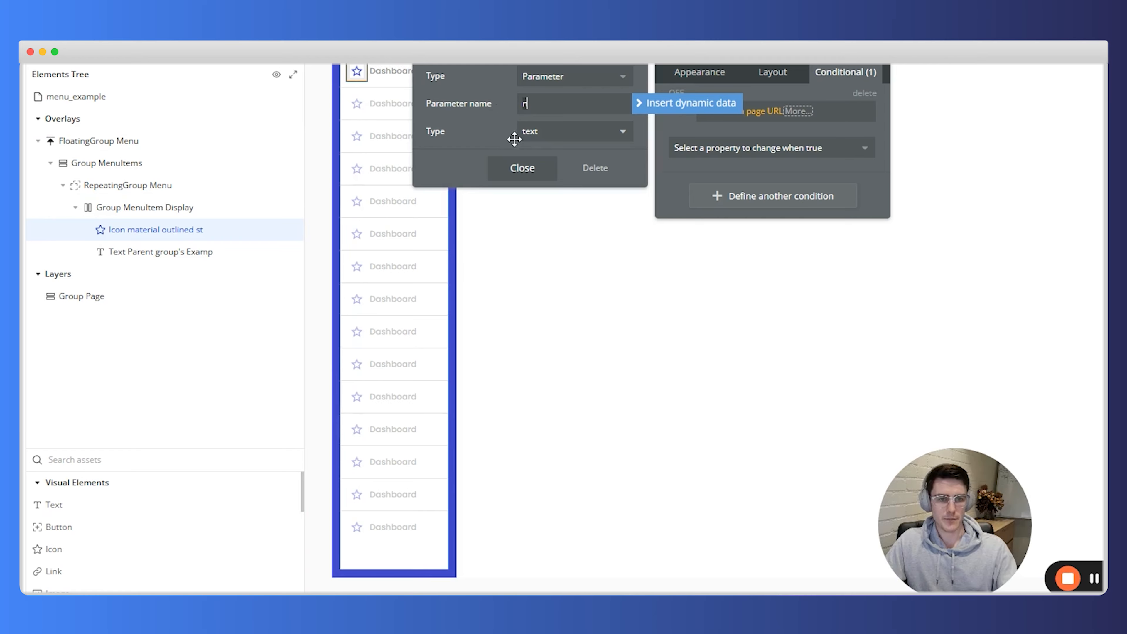
left_click(522, 167)
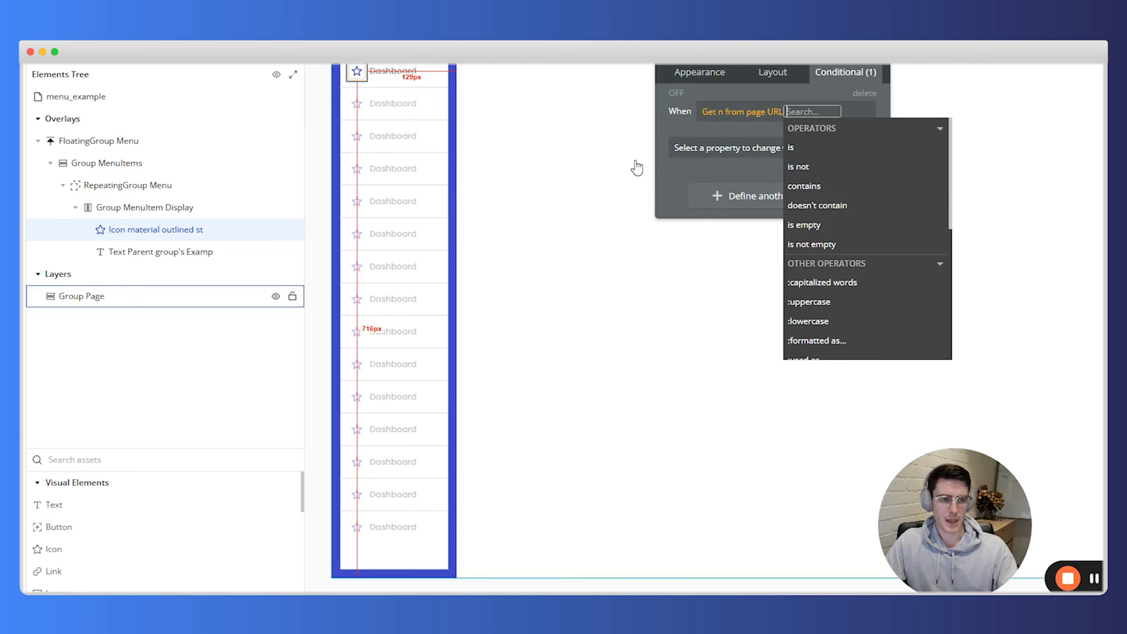
left_click(799, 151)
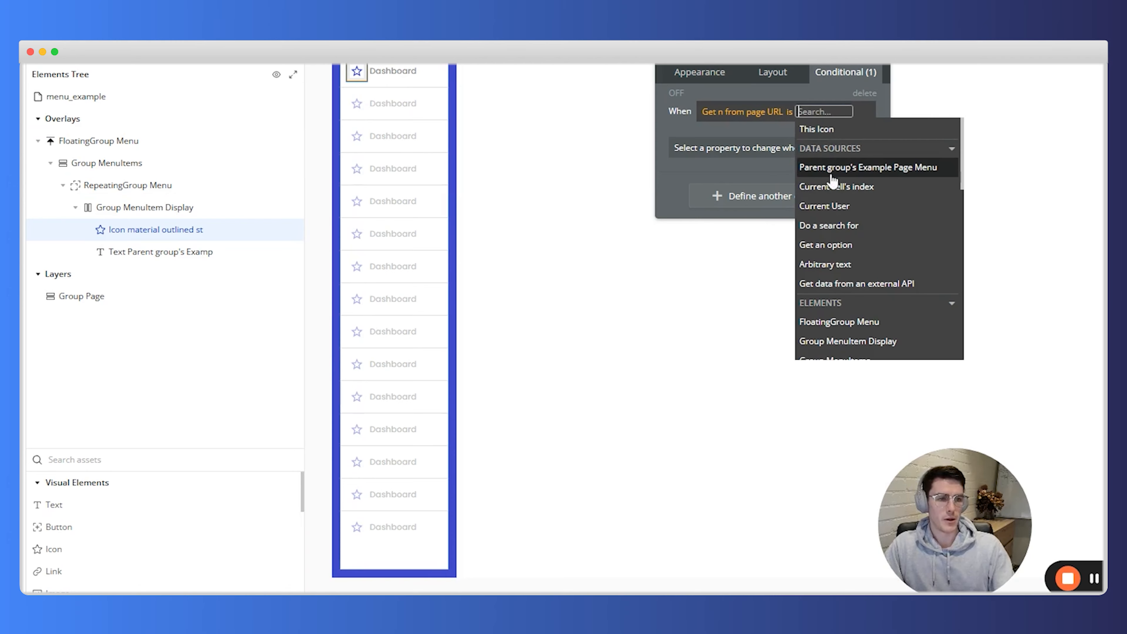
left_click(879, 171)
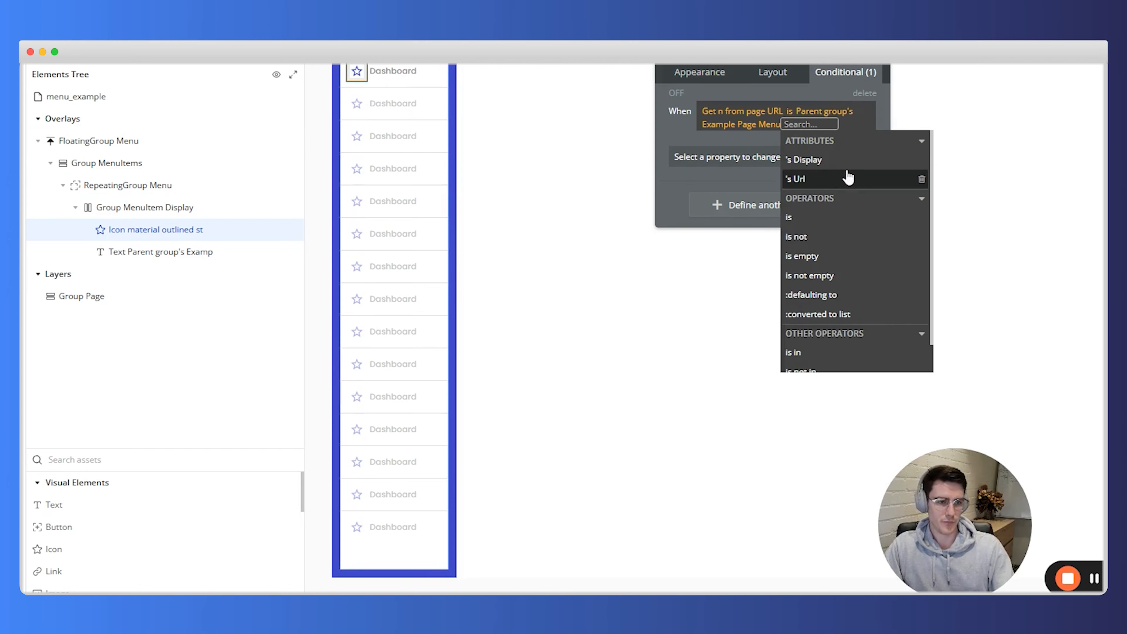
left_click(823, 180)
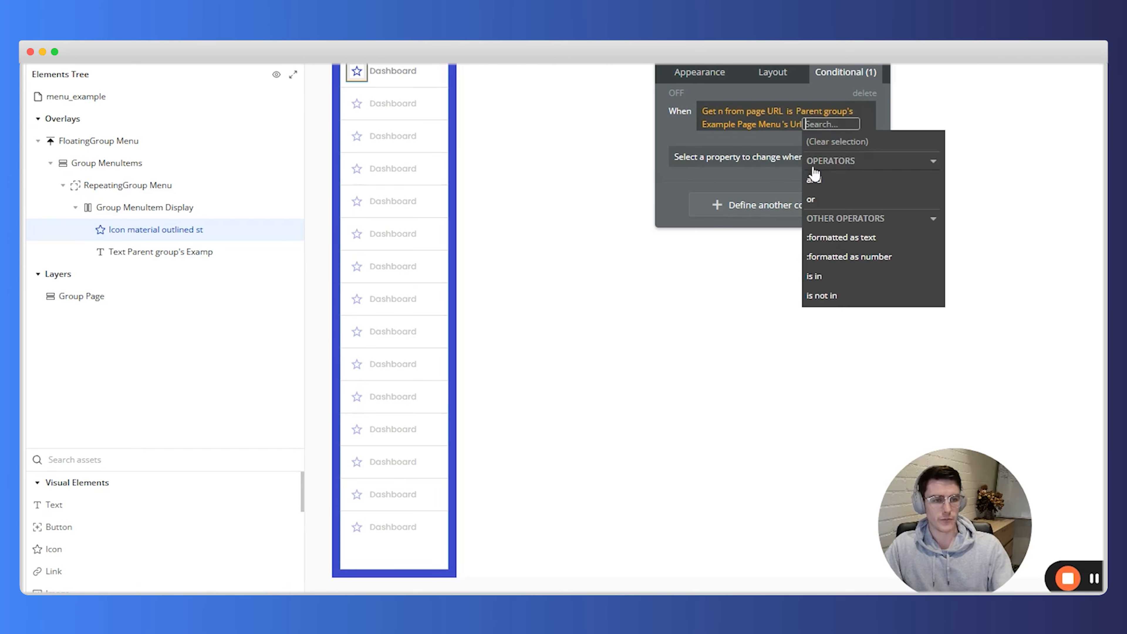
left_click(684, 113)
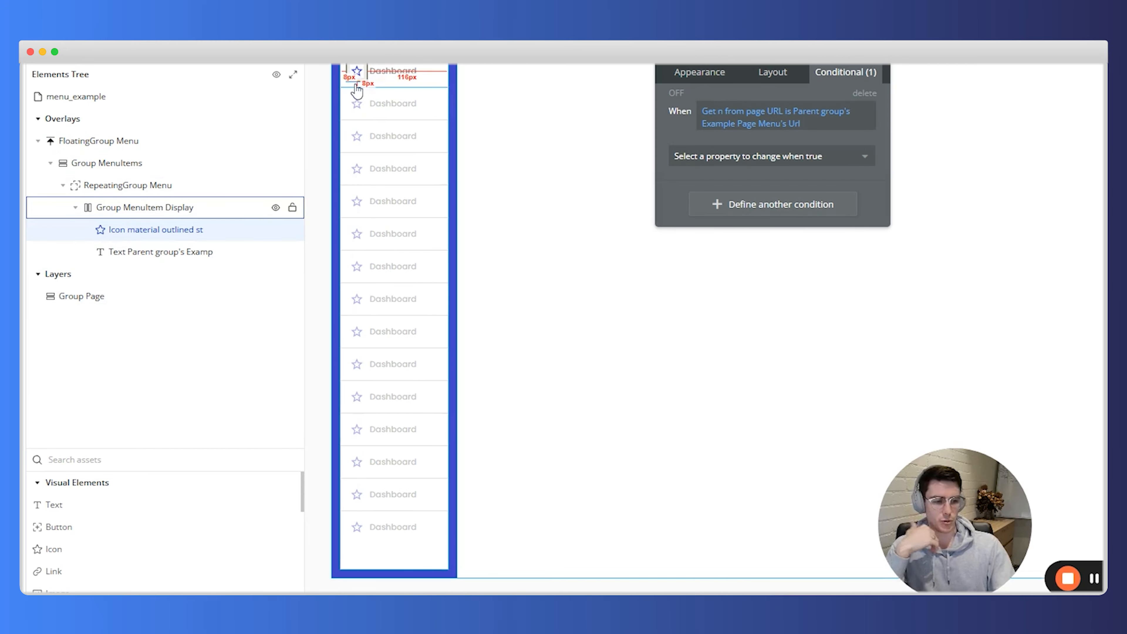
Step: Make the icon's condition change the icon color to white #FFFFFF when true
left_click(713, 158)
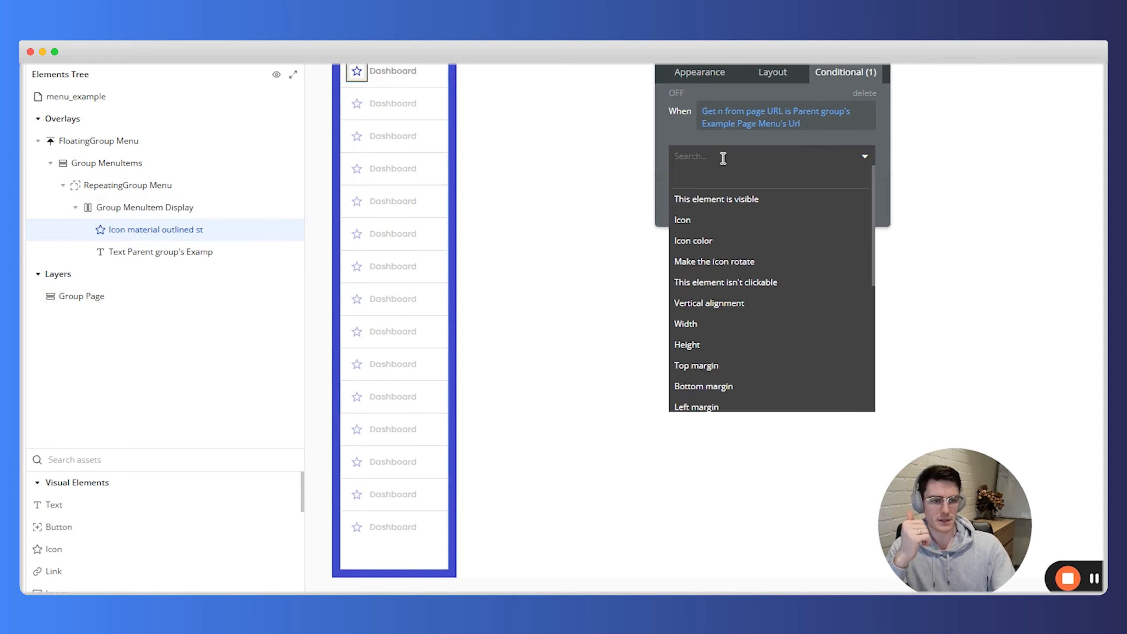
left_click(700, 133)
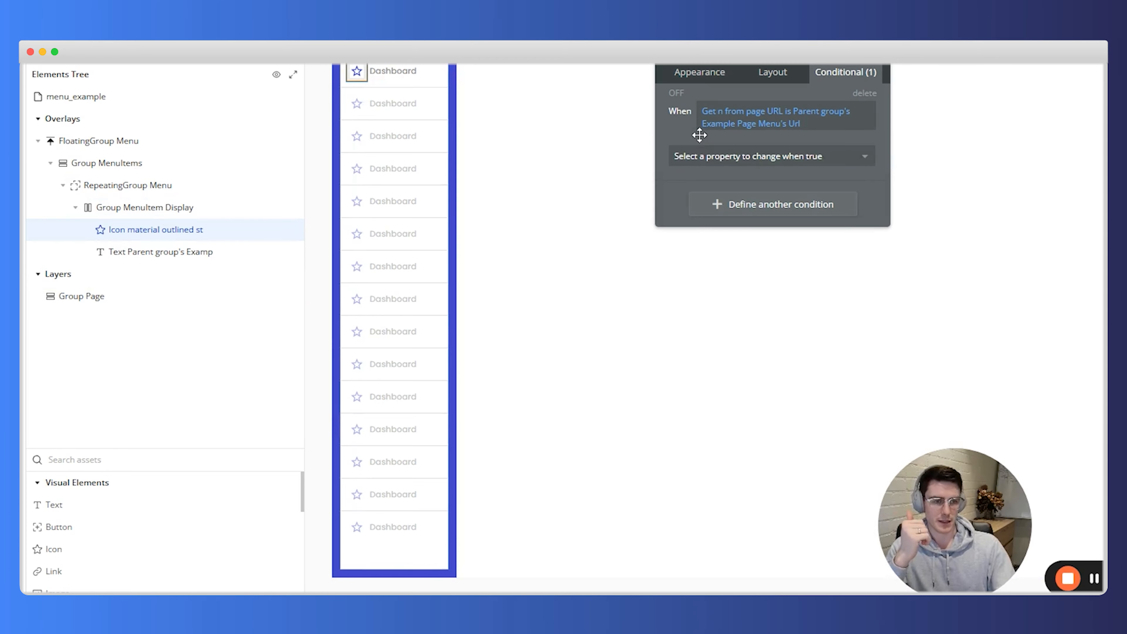
left_click(736, 160)
left_click(712, 240)
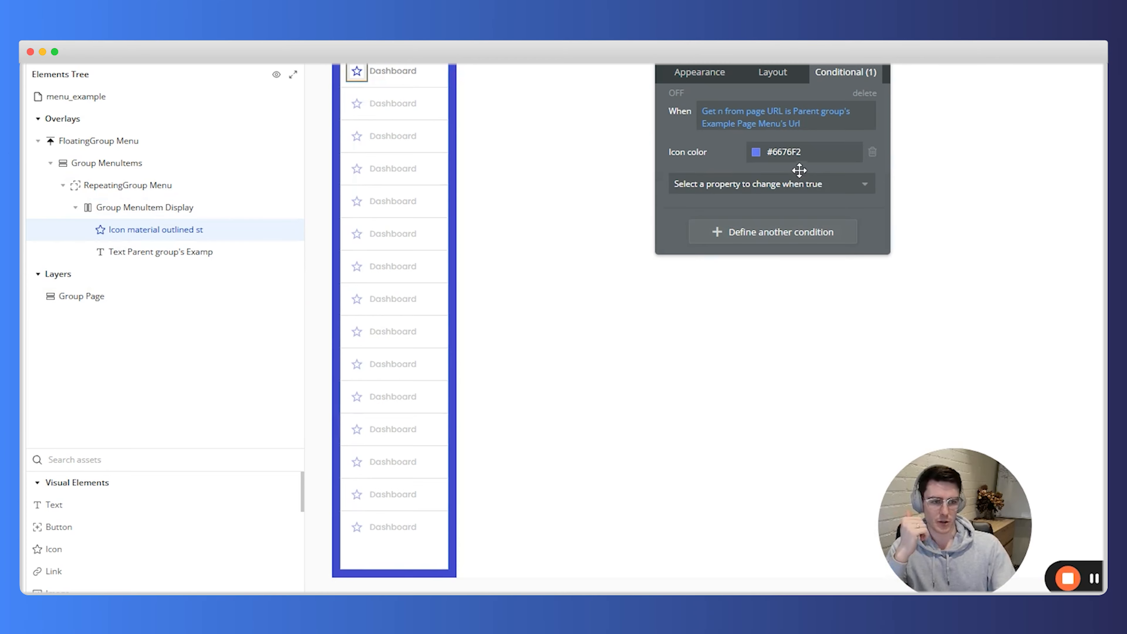
left_click(810, 152)
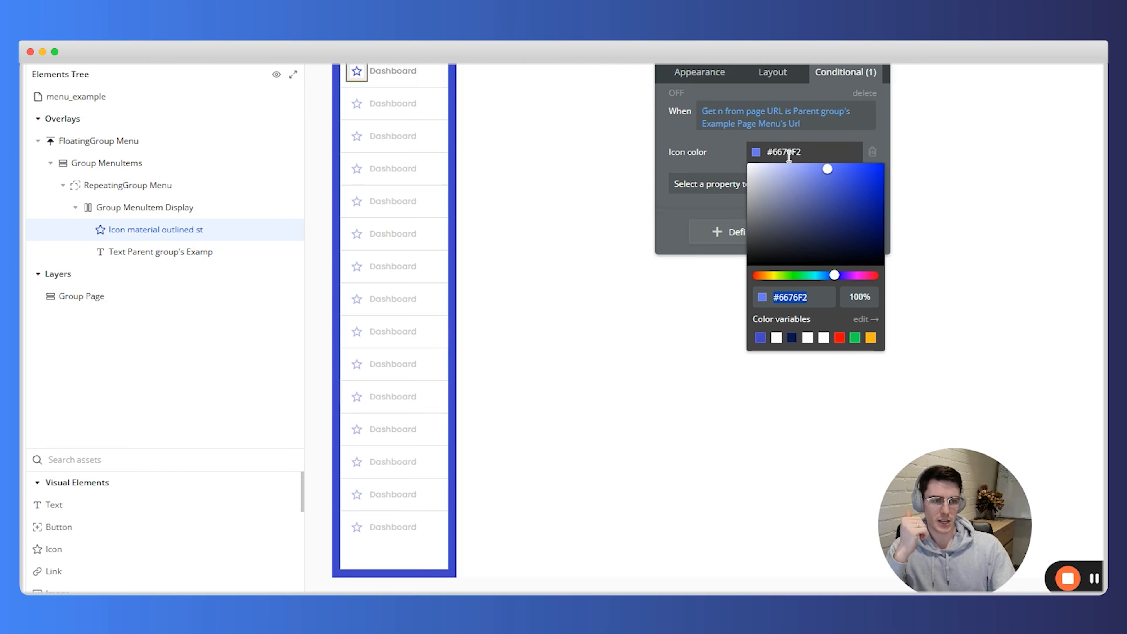
left_click(777, 339)
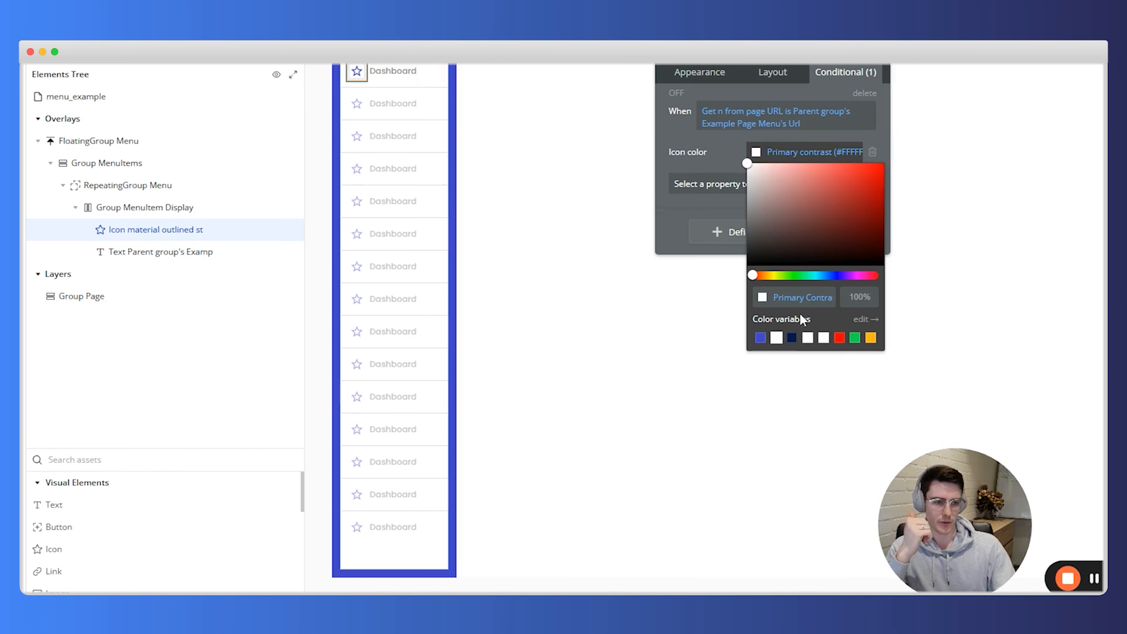
left_click_drag(756, 175, 735, 156)
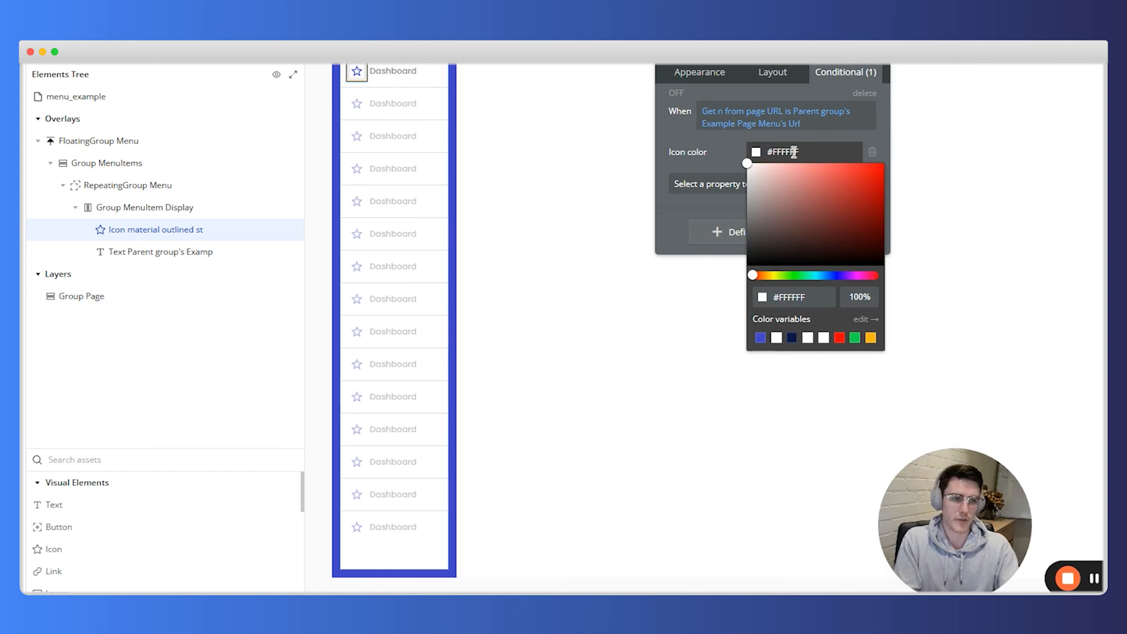
left_click(692, 124)
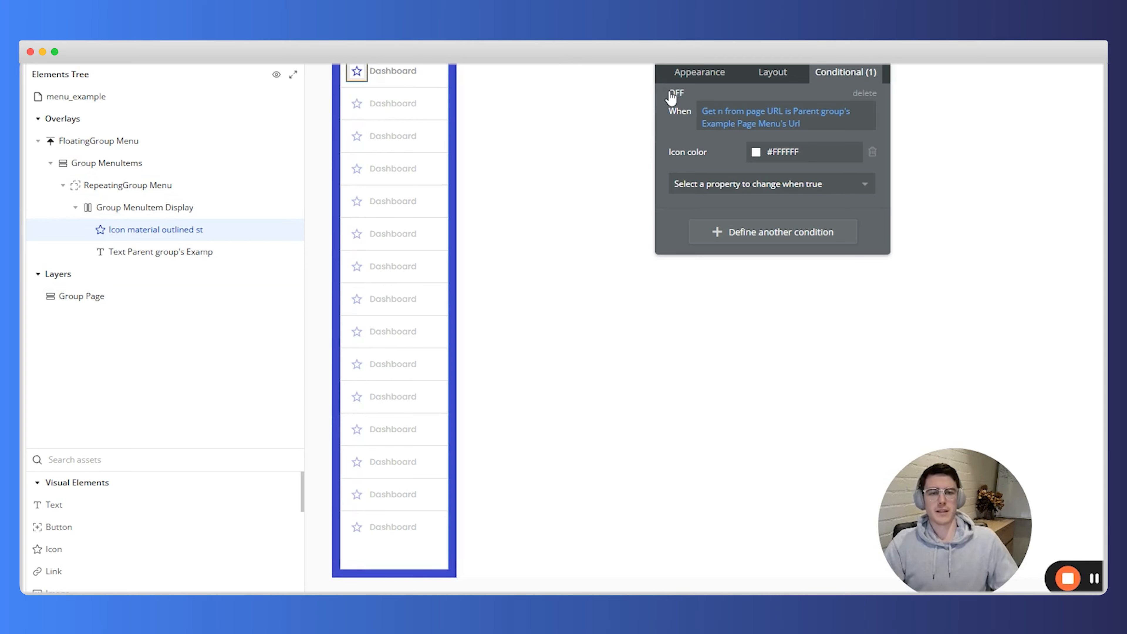
Step: Copy the icon's page-URL condition and select the text element inside Group MenuItem Display
right_click(701, 147)
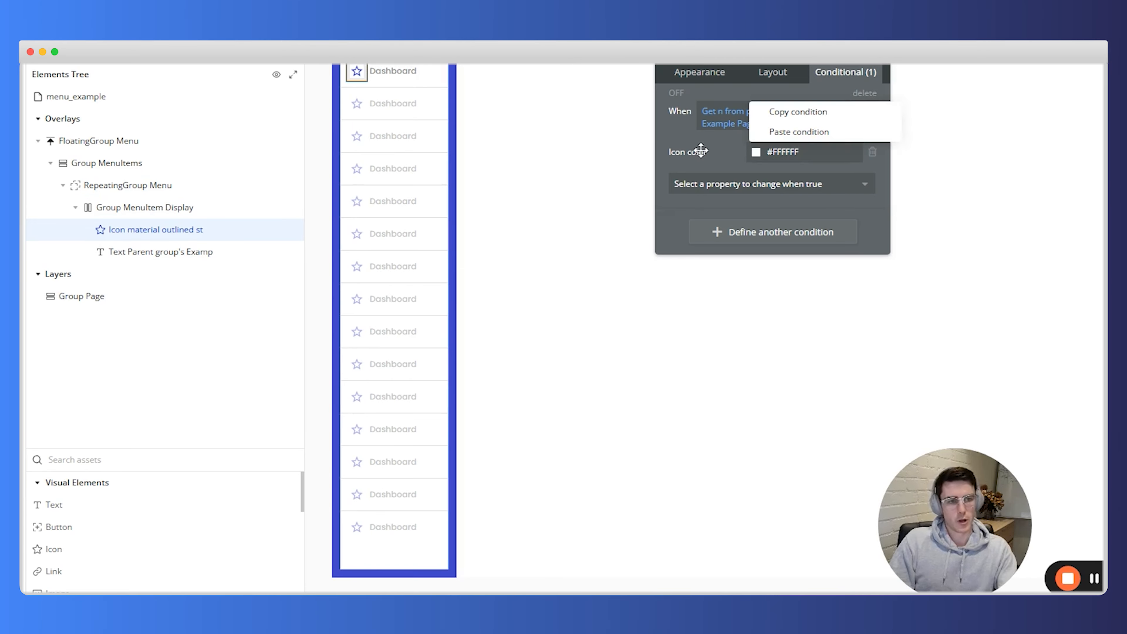
left_click(819, 117)
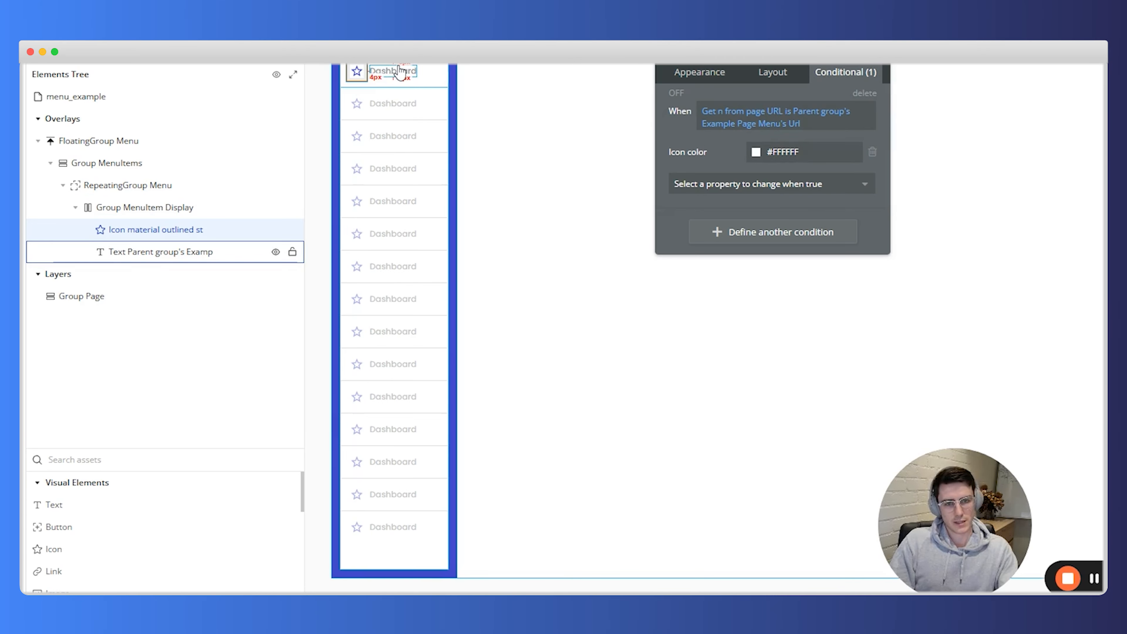
right_click(688, 132)
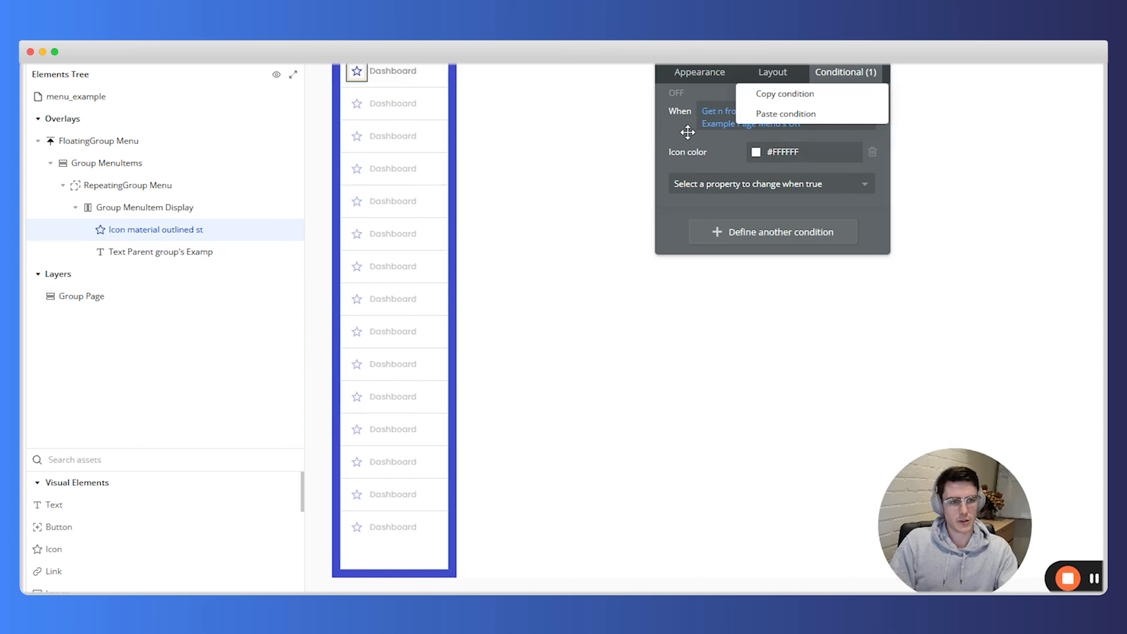
left_click(797, 99)
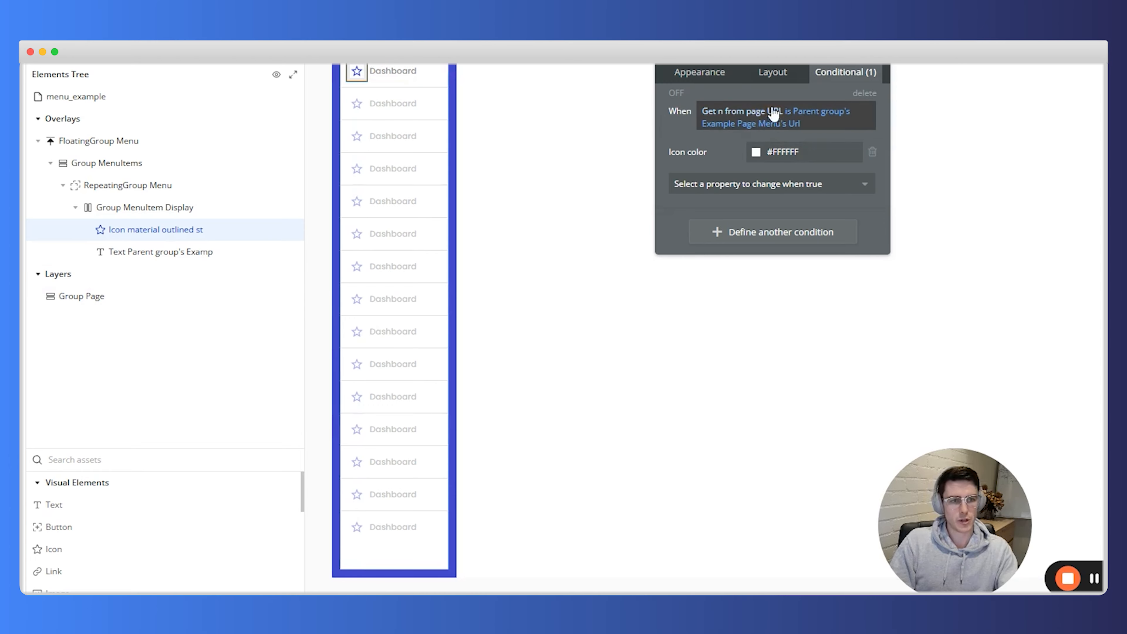
right_click(820, 125)
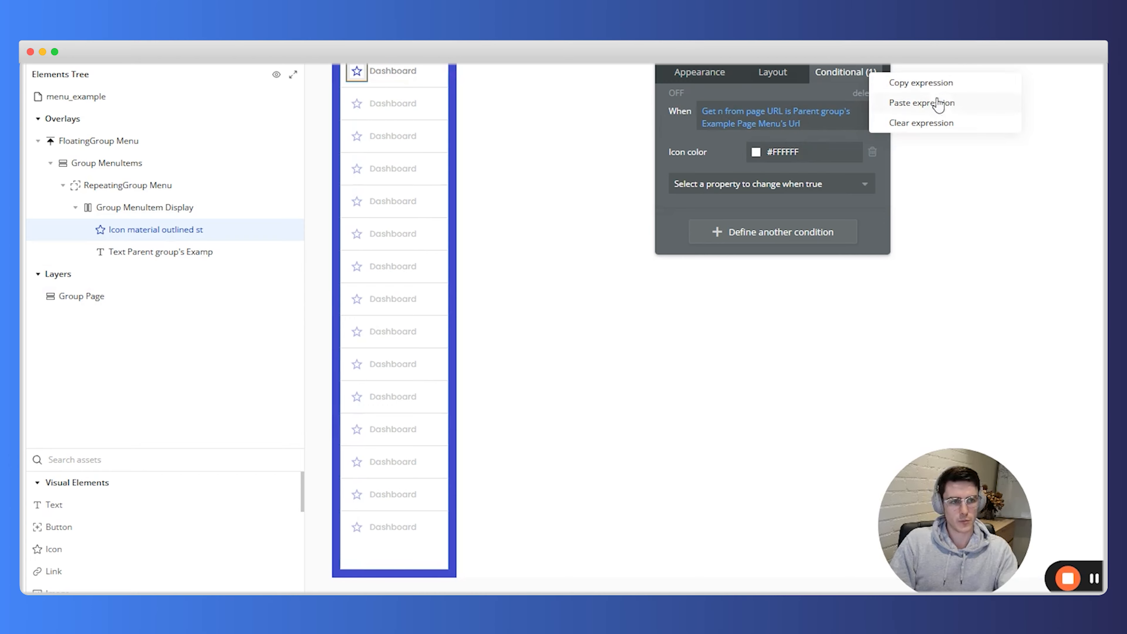
left_click(693, 154)
right_click(693, 154)
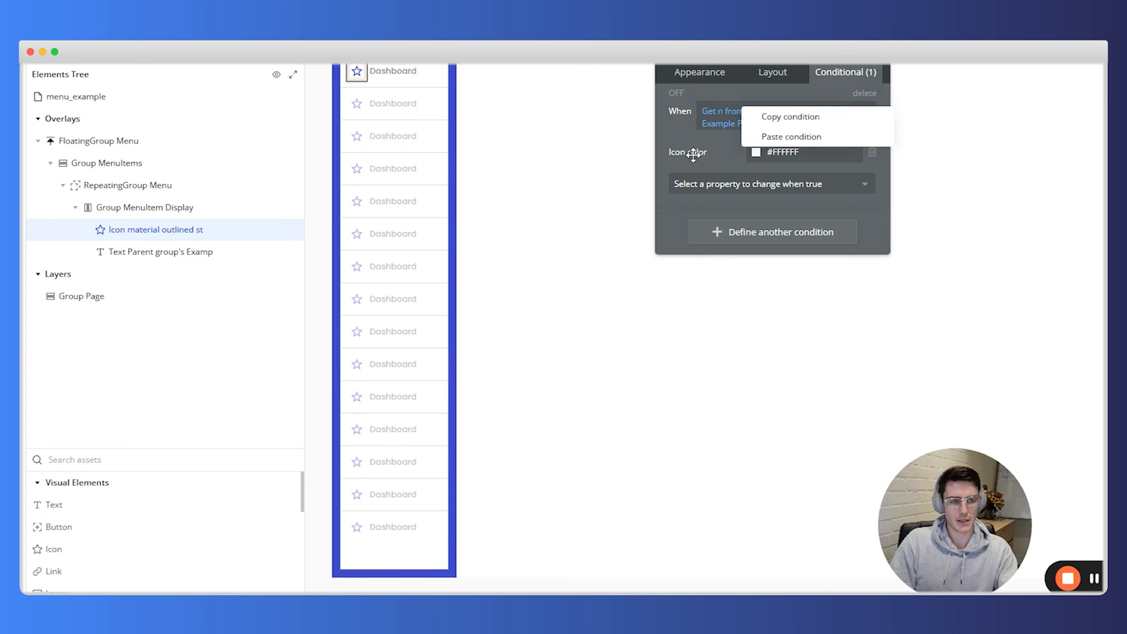
left_click(818, 116)
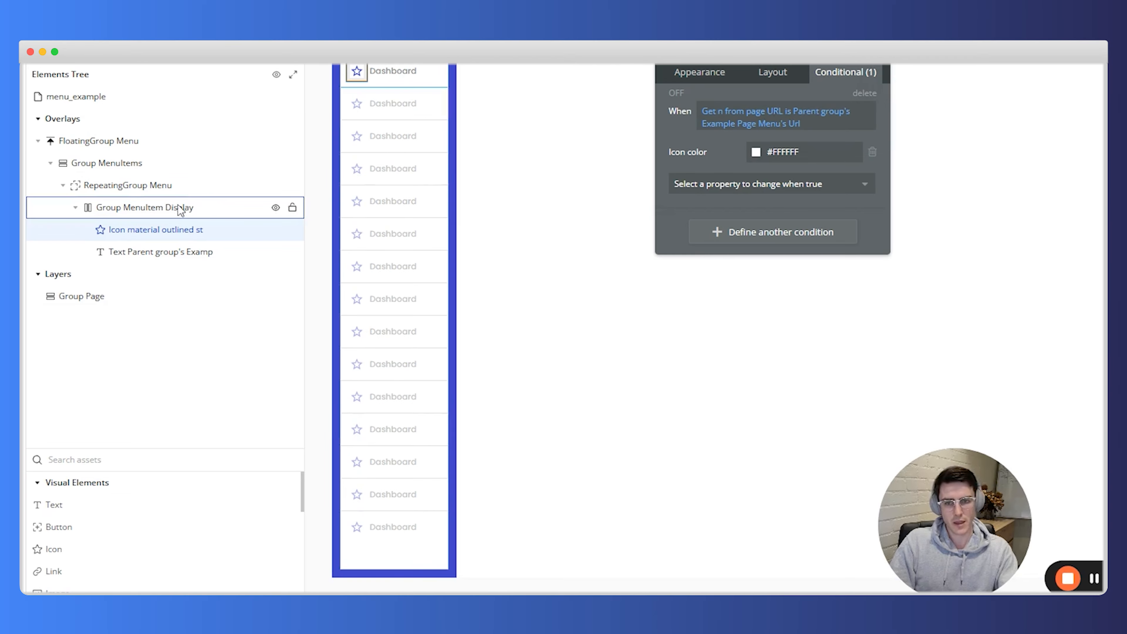
left_click(167, 257)
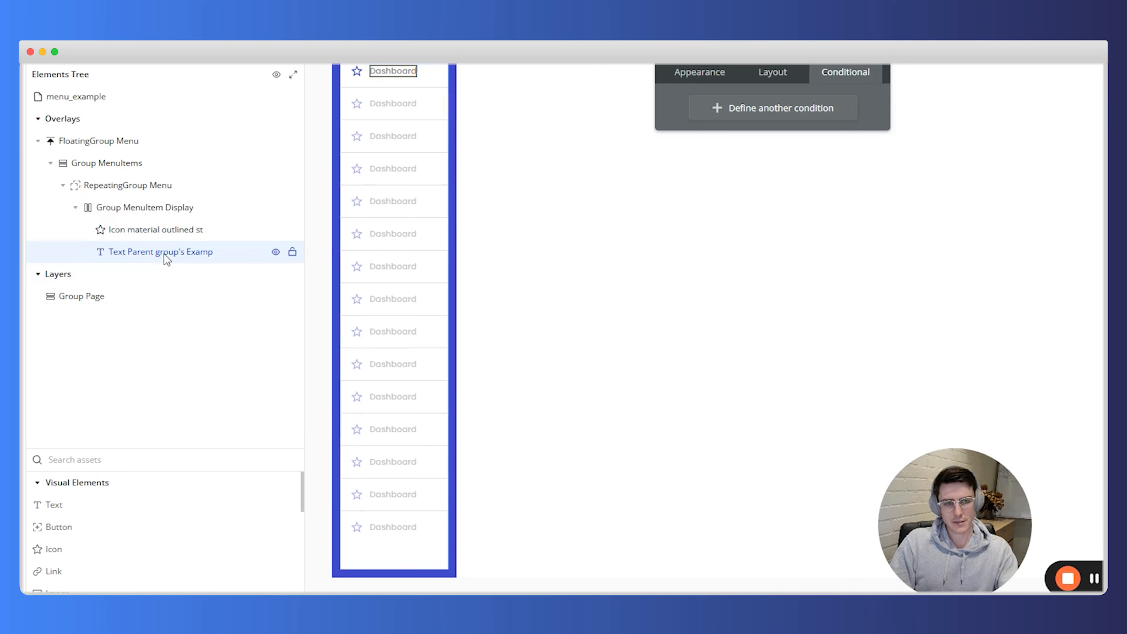
right_click(773, 118)
left_click(772, 115)
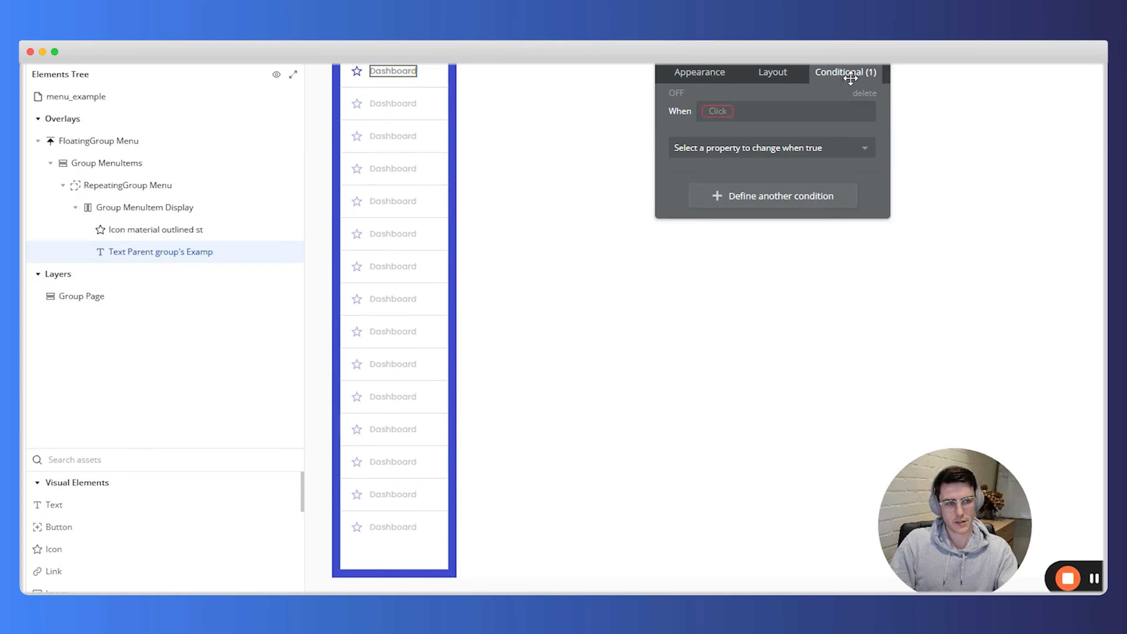
left_click(863, 94)
Step: Paste the copied condition onto the text element and make it change the font color to Primary contrast (#FFFFFF) when true
right_click(798, 109)
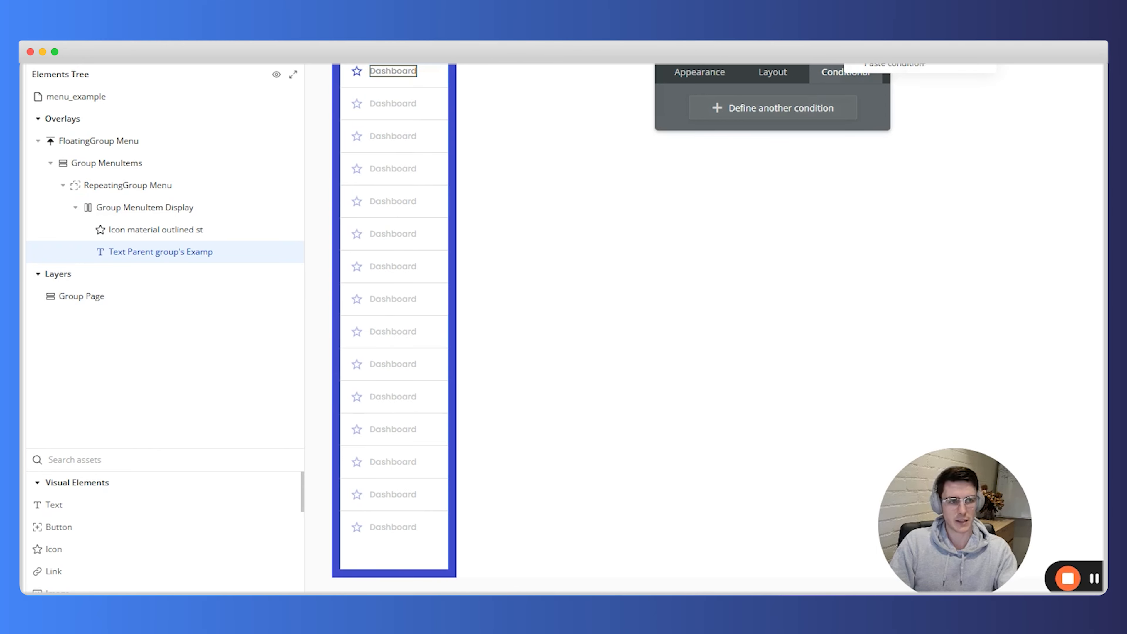
left_click(921, 70)
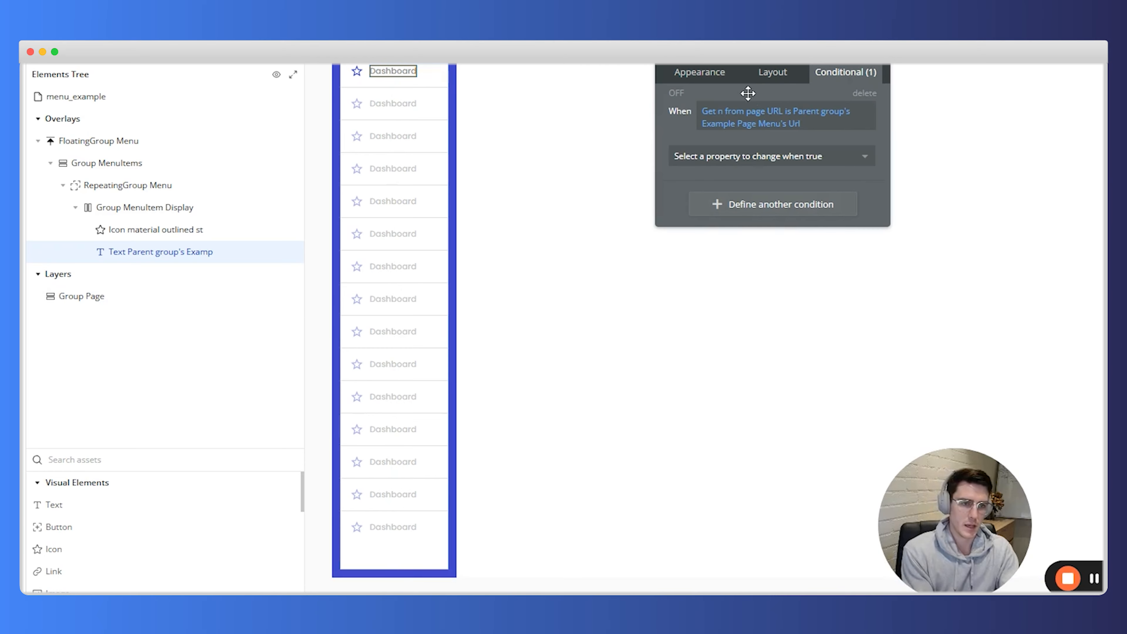
left_click(731, 159)
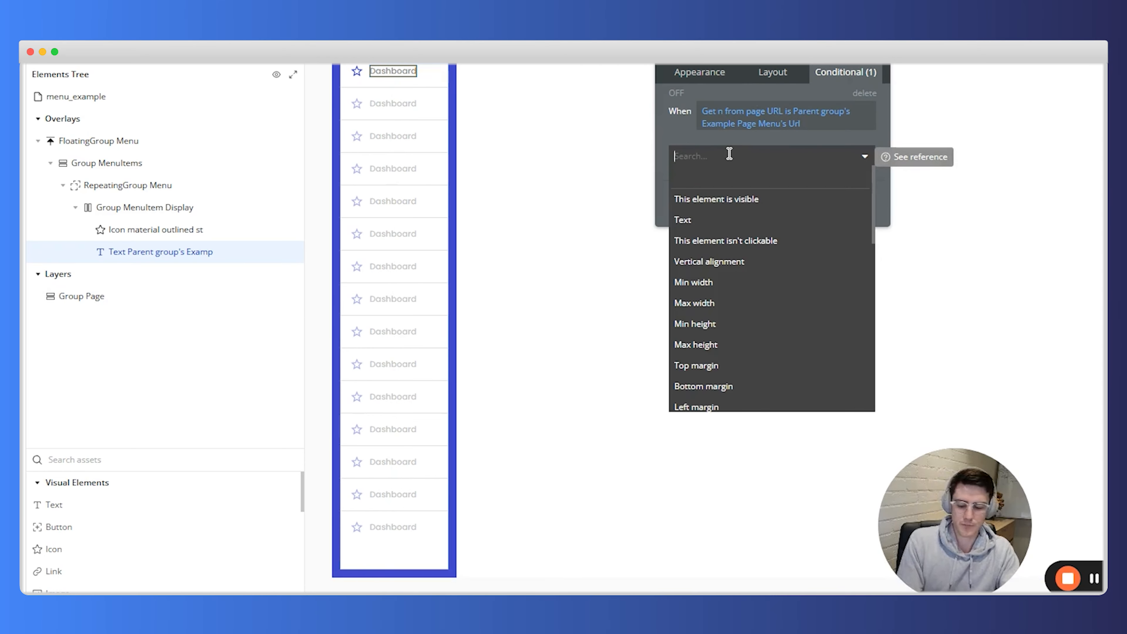
type("font")
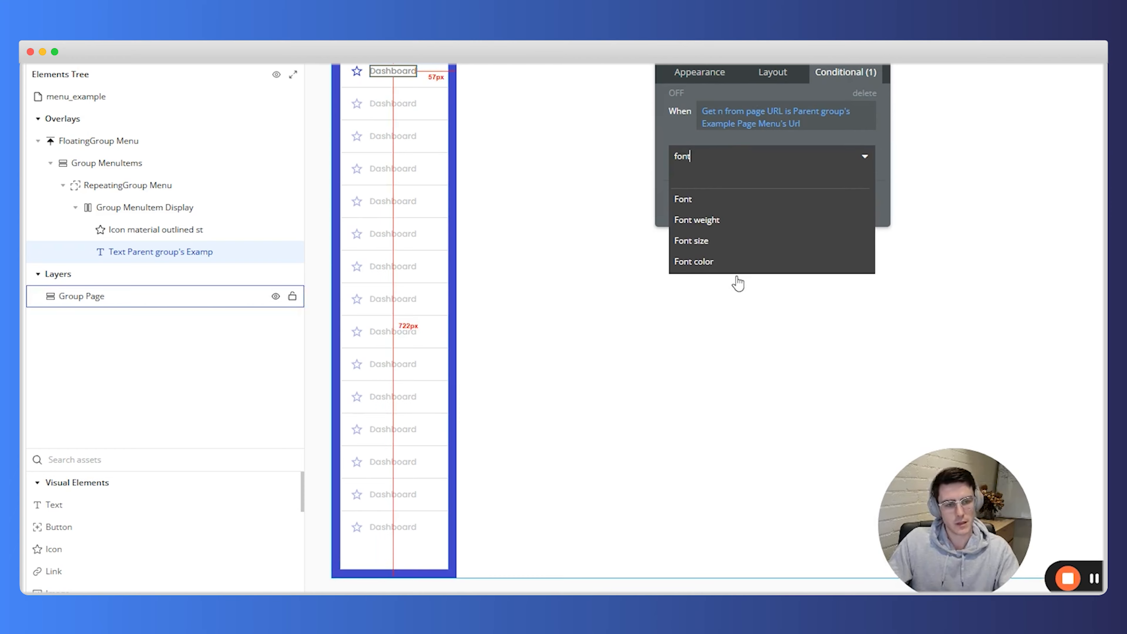
left_click(733, 263)
left_click(772, 155)
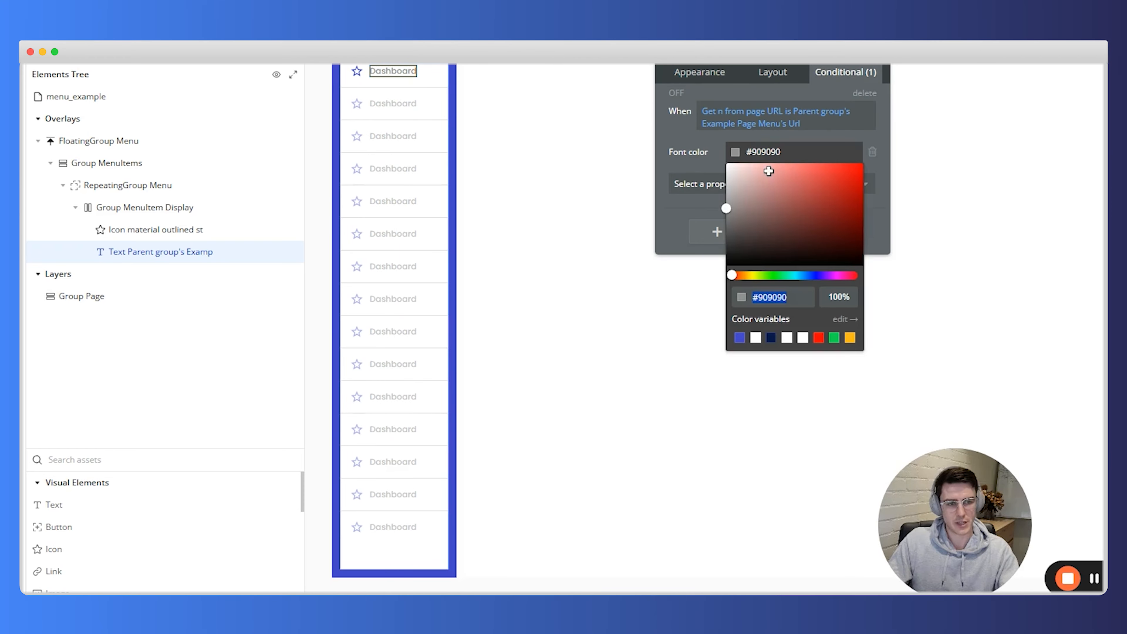
left_click(756, 338)
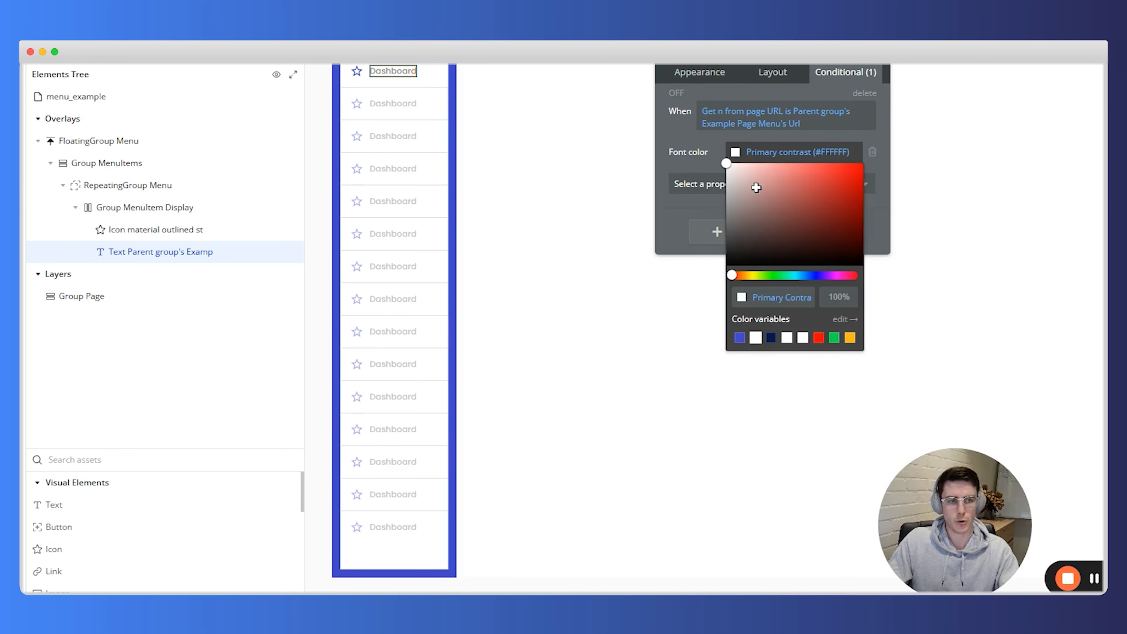
left_click(685, 157)
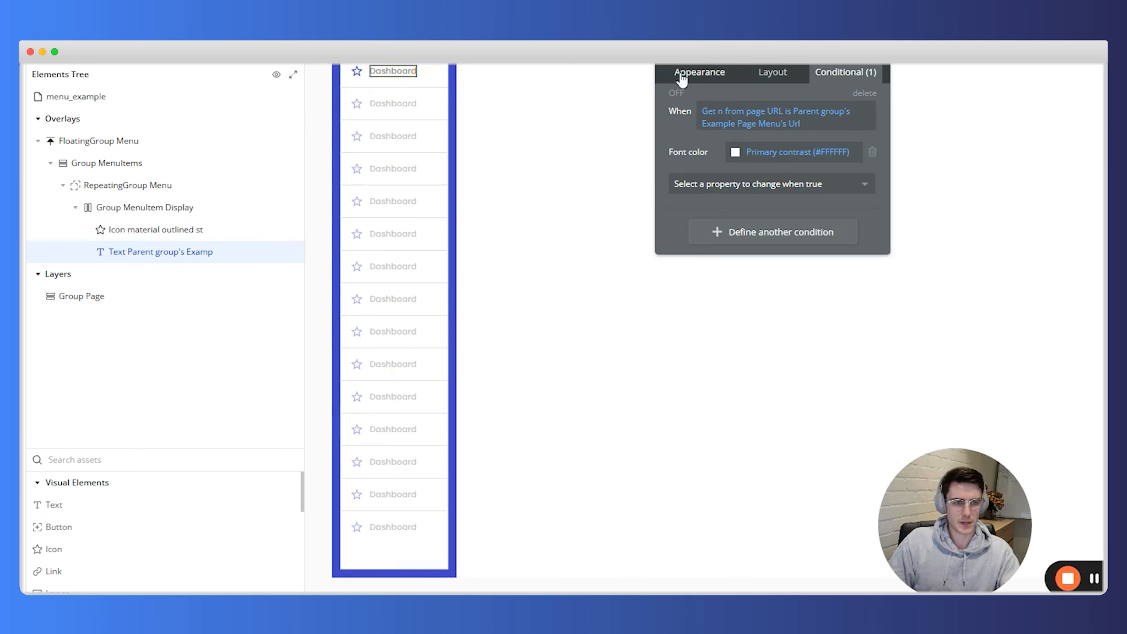
Step: Add a font color transition to the text element inside Group MenuItem Display
left_click(691, 71)
scroll(695, 328, "down", 10)
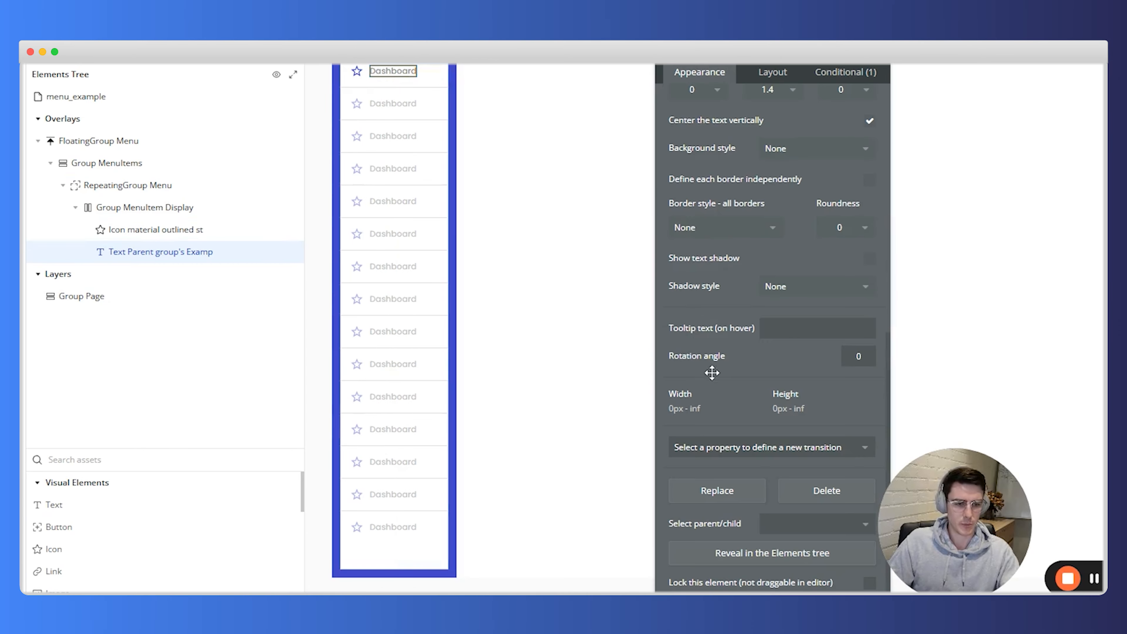
left_click(746, 449)
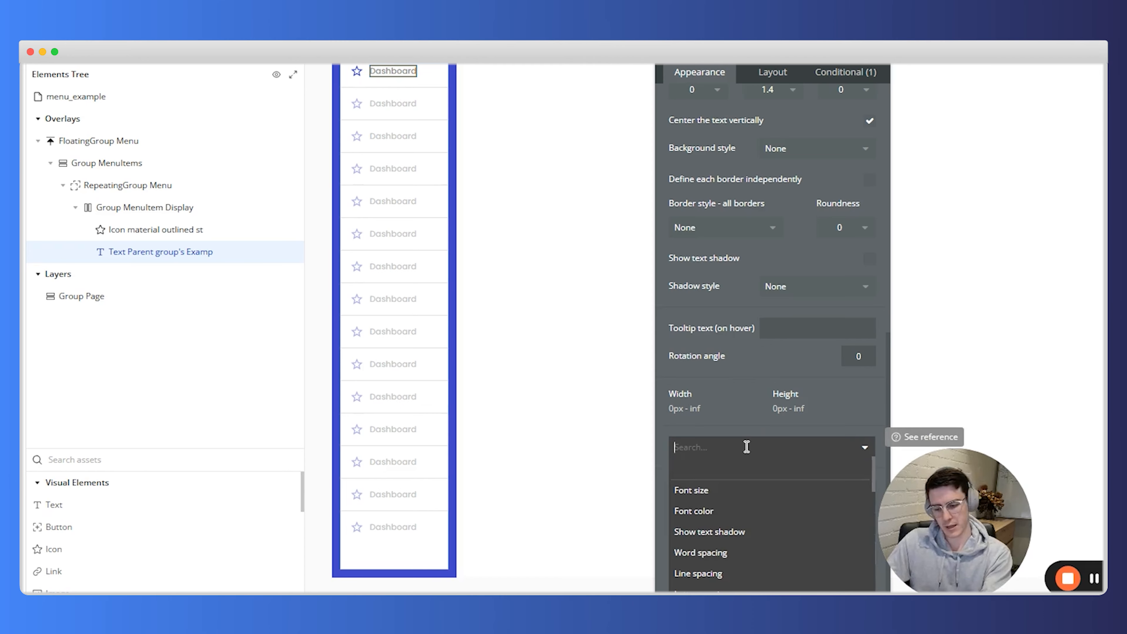
left_click(736, 422)
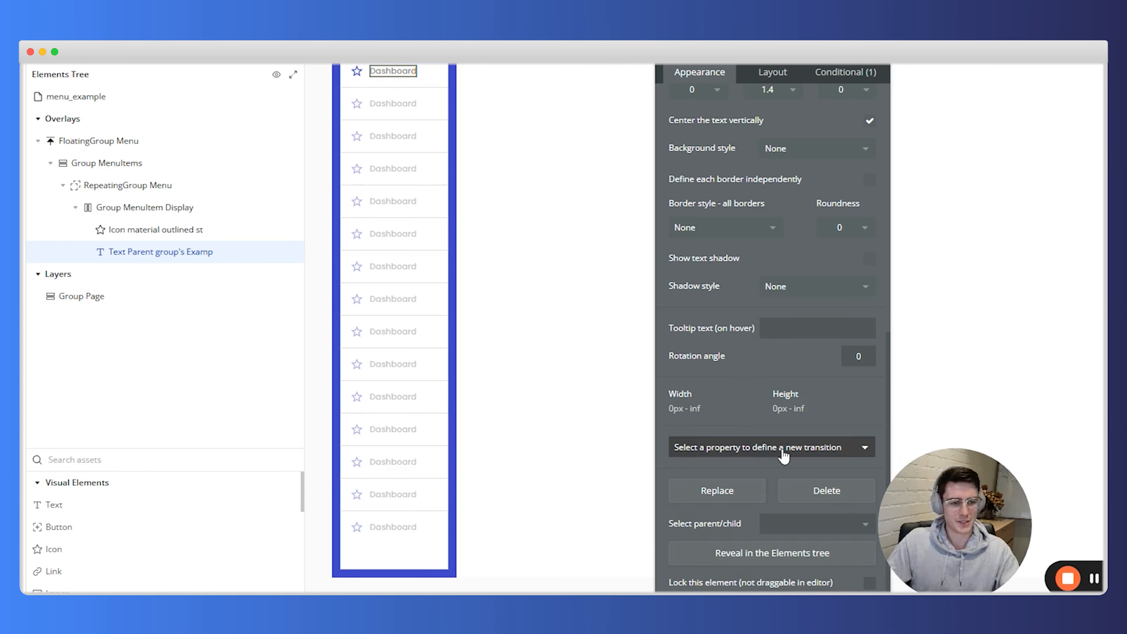
left_click(799, 447)
type("font")
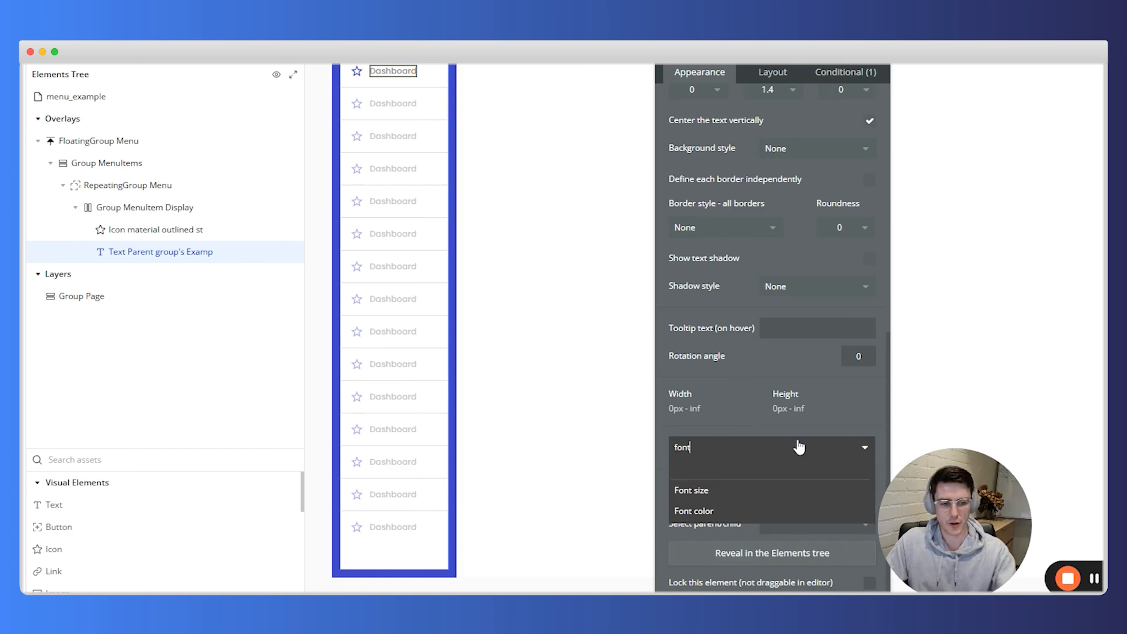
left_click(762, 512)
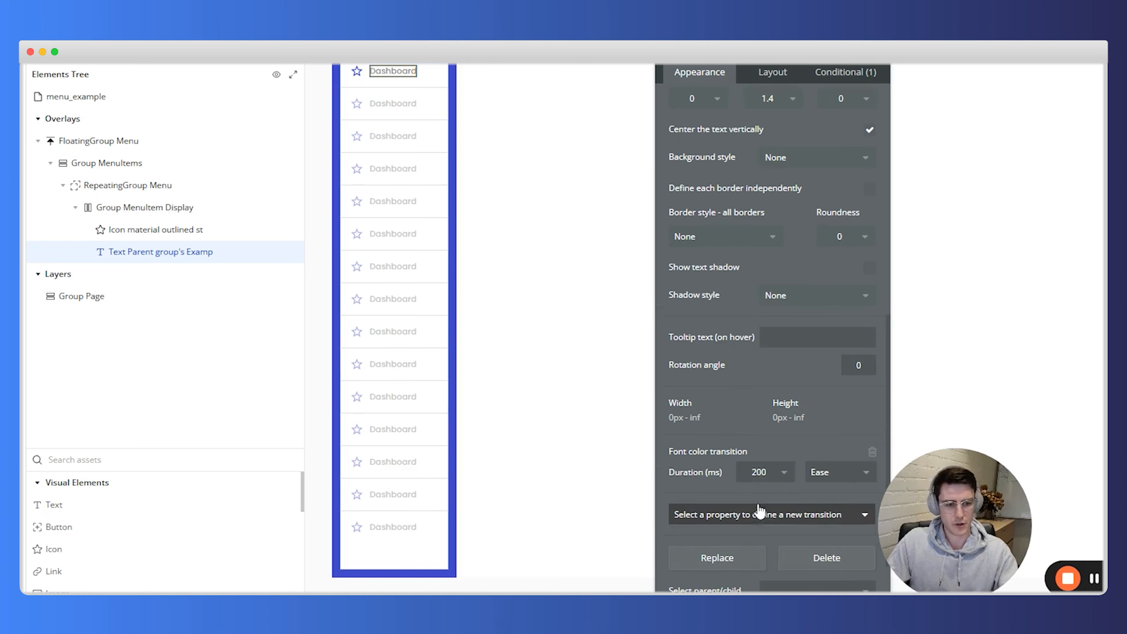
Step: Change the duration of the font color transition on the menu item text
left_click(754, 471)
left_click(766, 535)
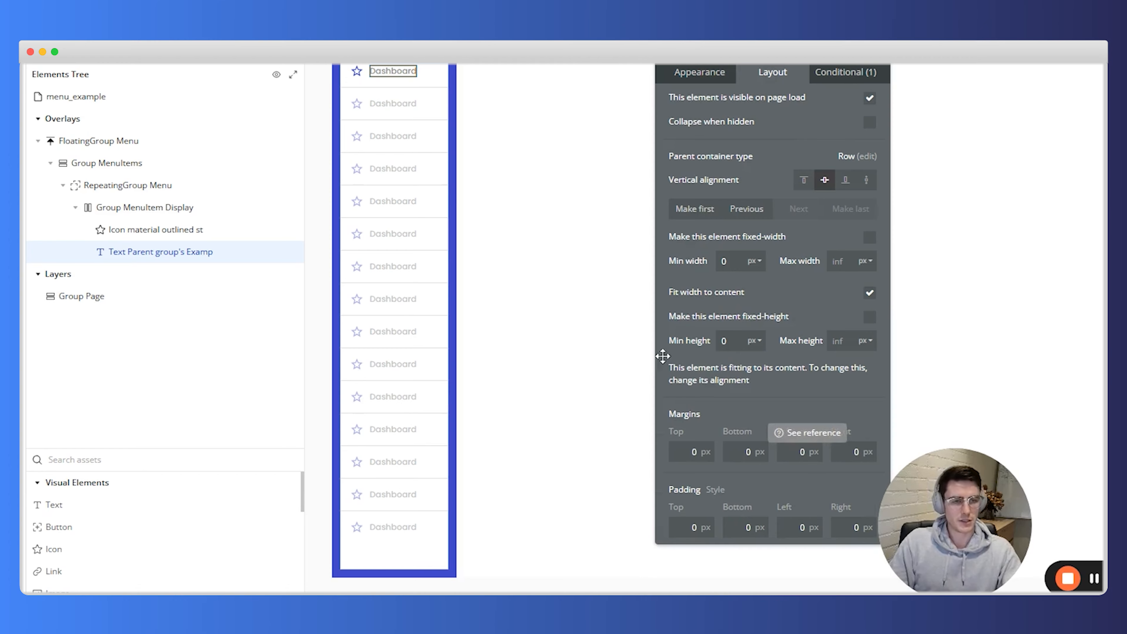
left_click(699, 72)
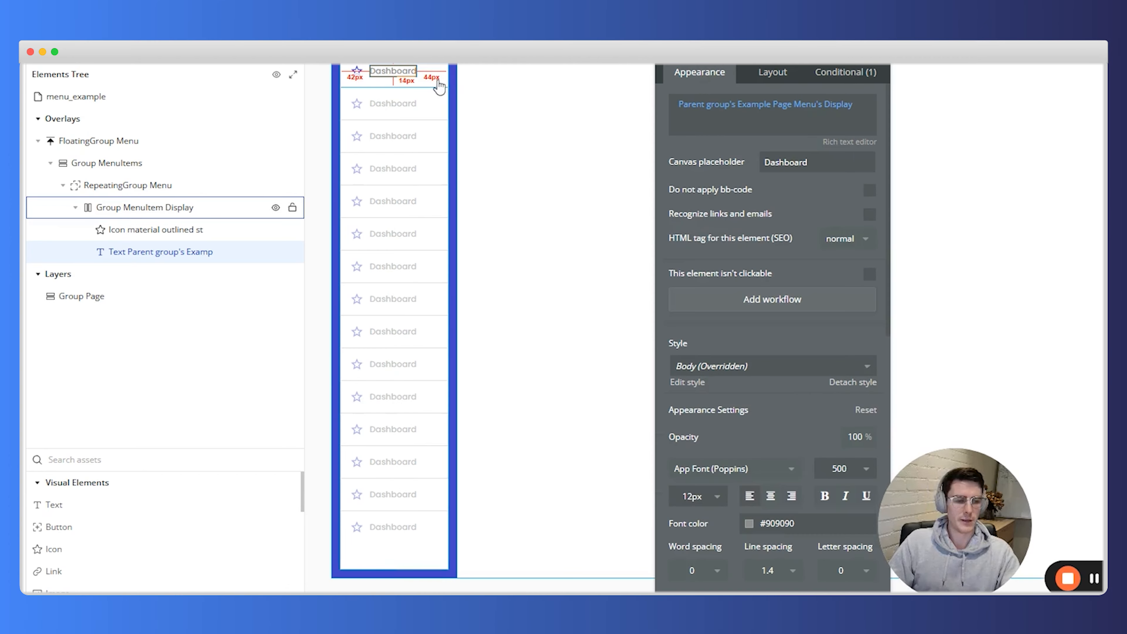
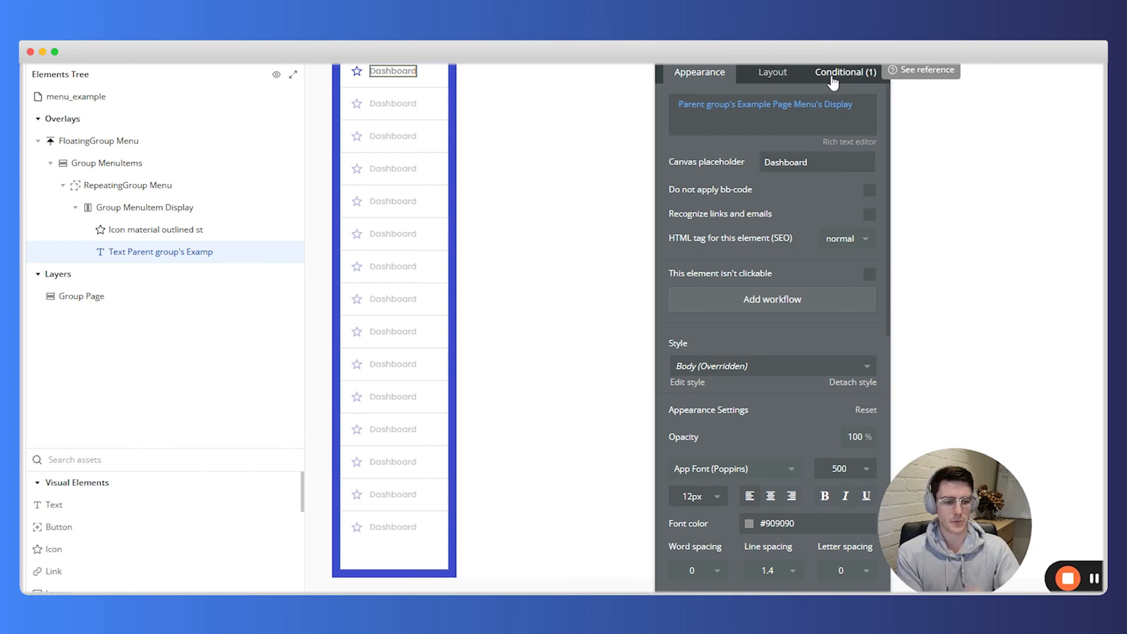
Step: Add an icon color transition with a 500 ms duration to the star icon in the menu item
left_click(366, 68)
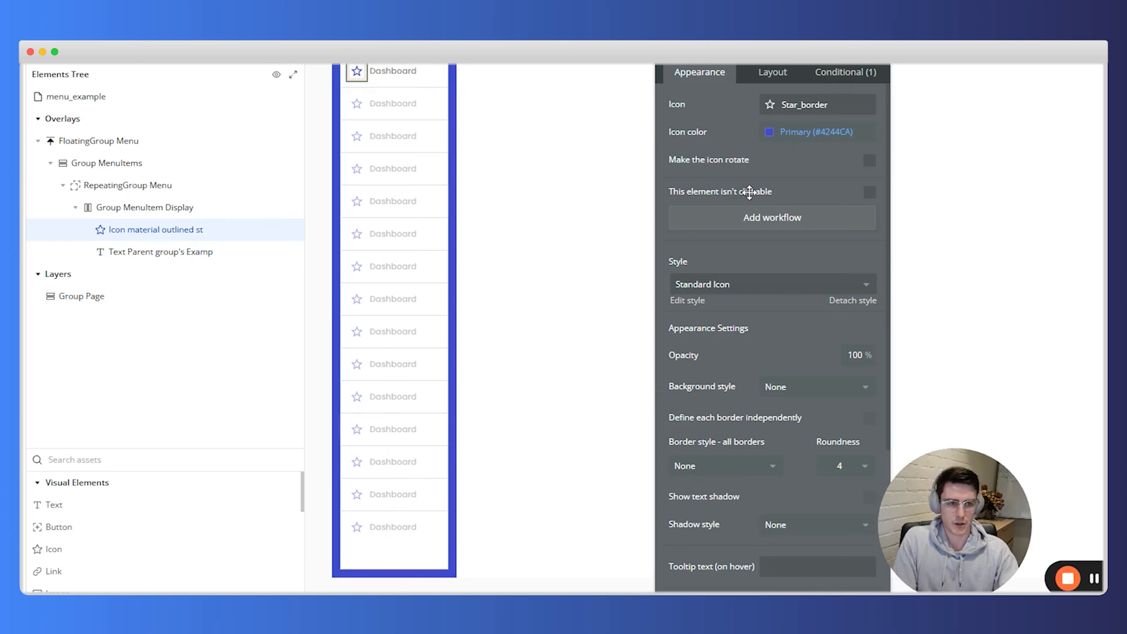
scroll(750, 193, "down", 5)
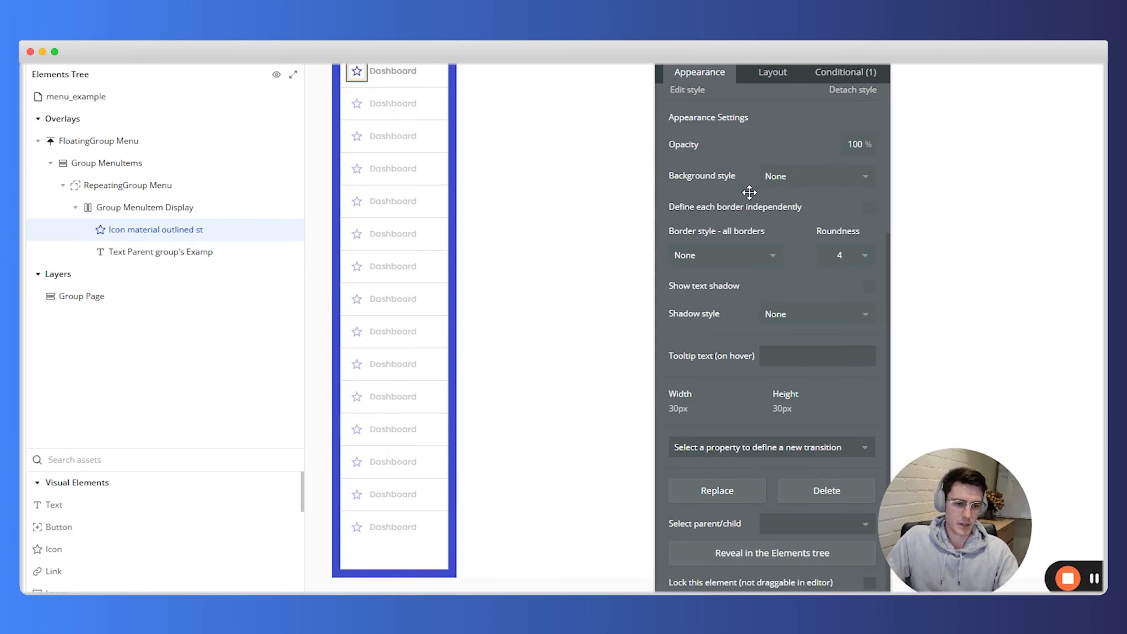
left_click(743, 449)
type("colo")
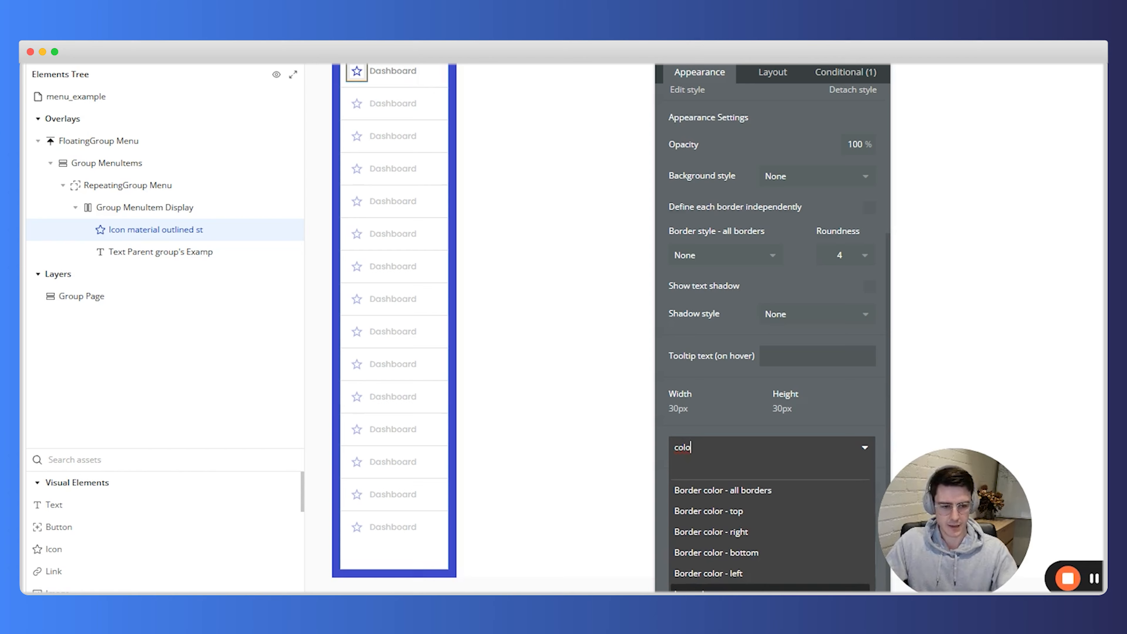
left_click(761, 590)
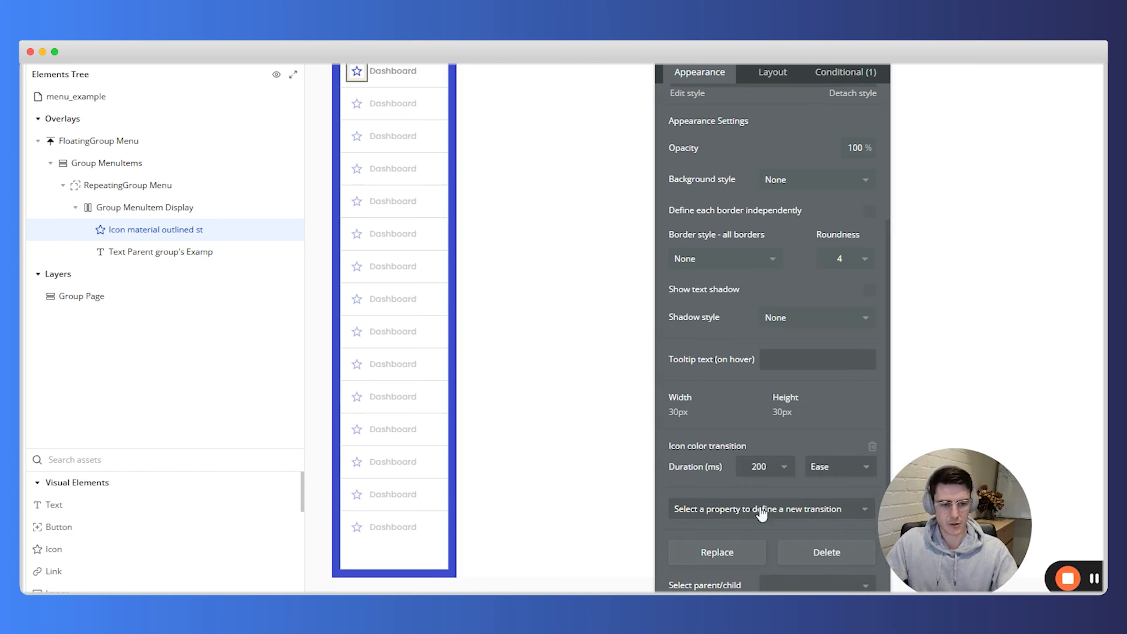
left_click(769, 474)
left_click(767, 536)
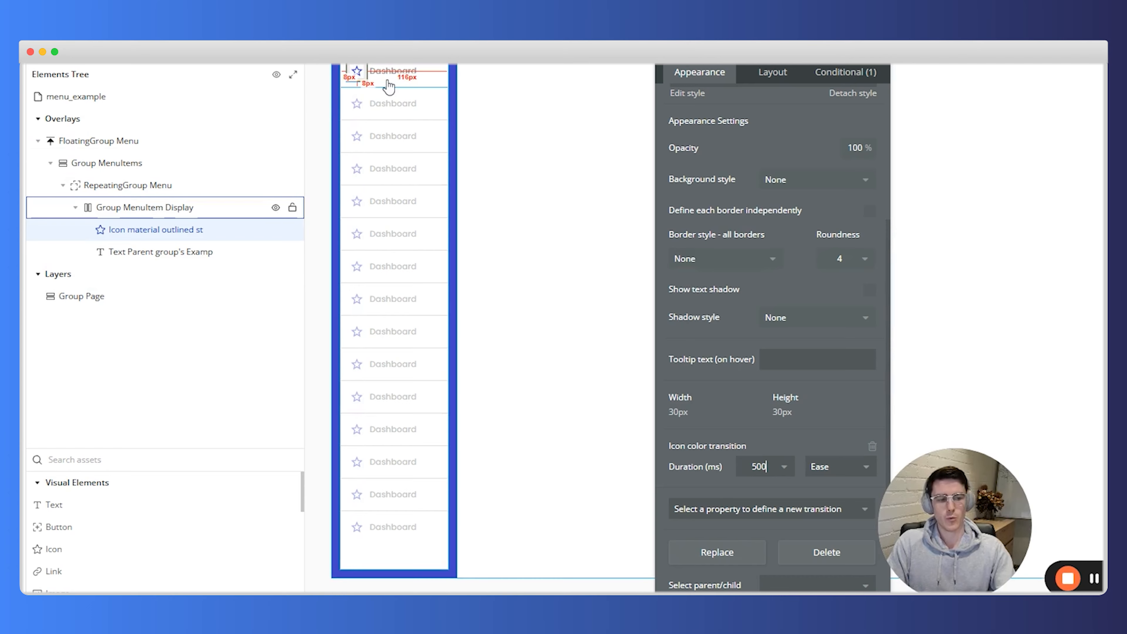
Step: Set the padding of Group Page to 32 px on all four sides
left_click(634, 93)
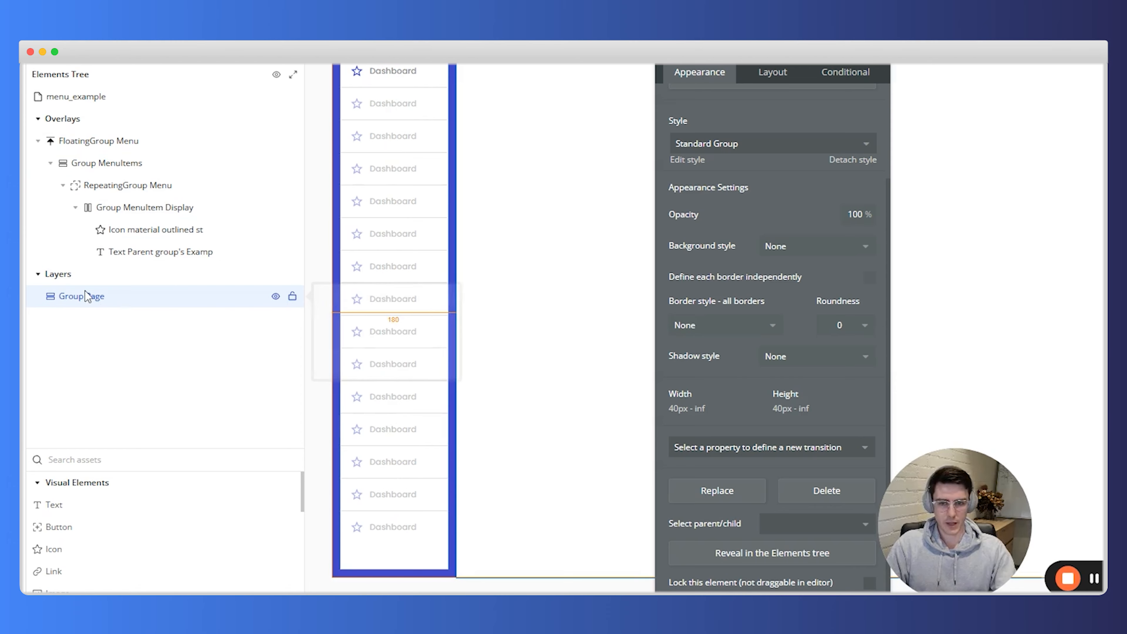
left_click(793, 73)
left_click(698, 583)
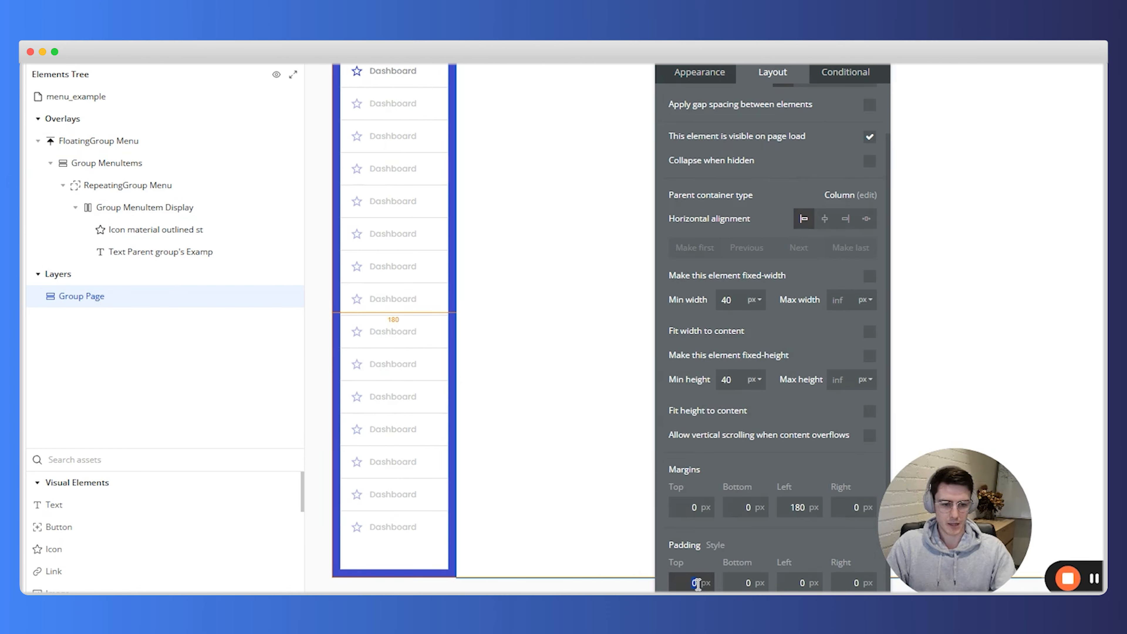
type("32")
key("Tab")
type("32")
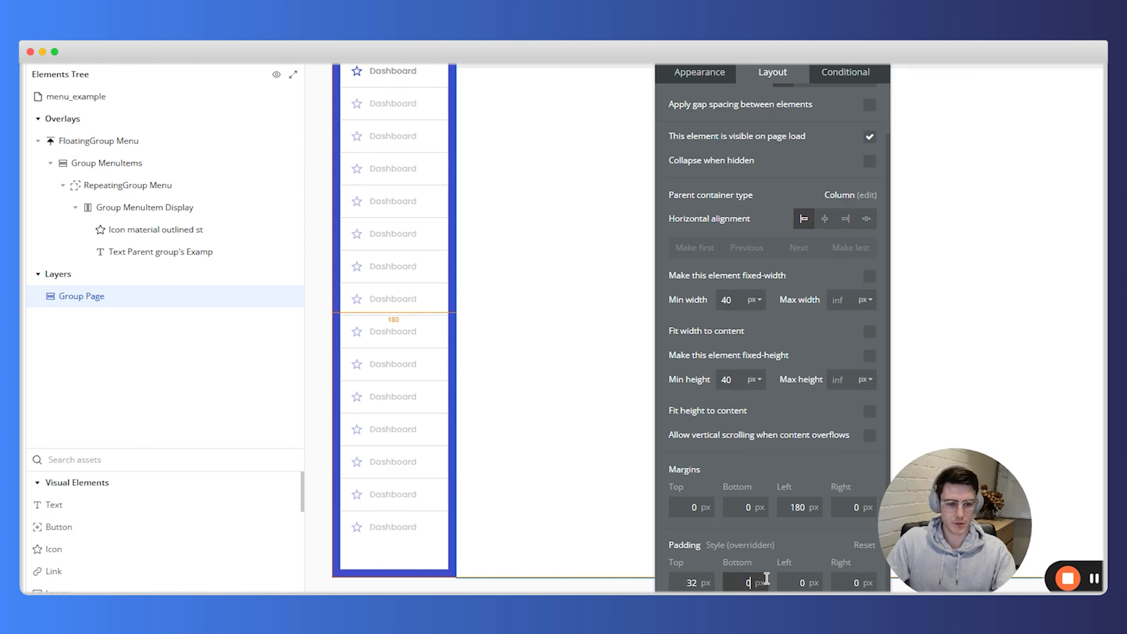
key("Tab")
type("32")
key("Tab")
type("32")
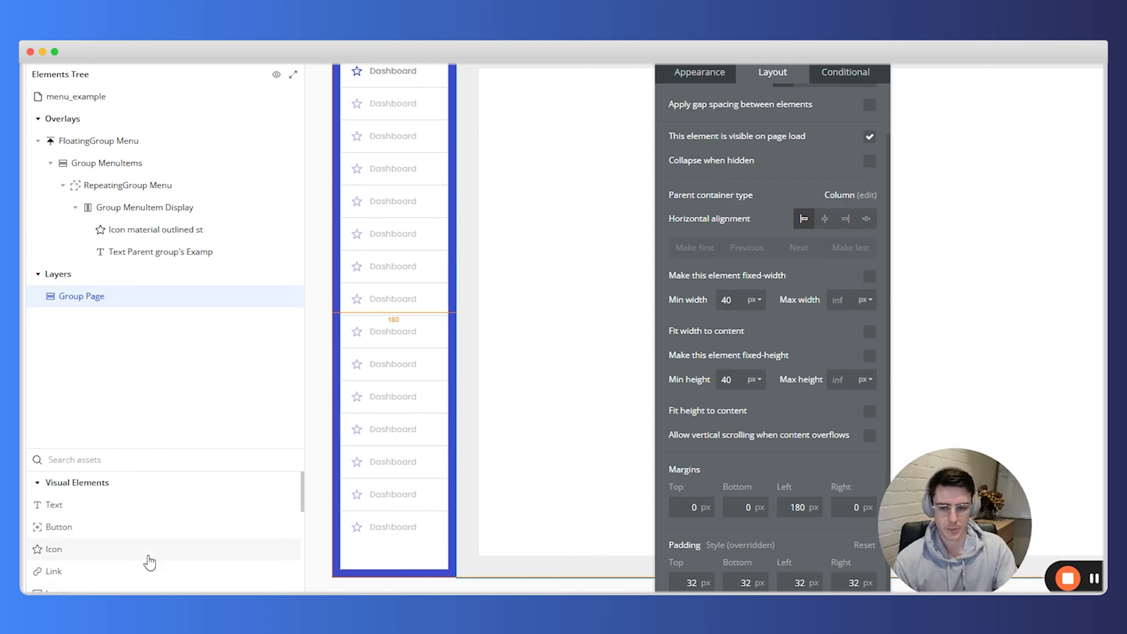
Step: Find the Text element among the assets and place one inside Group Page
left_click(86, 459)
type("text")
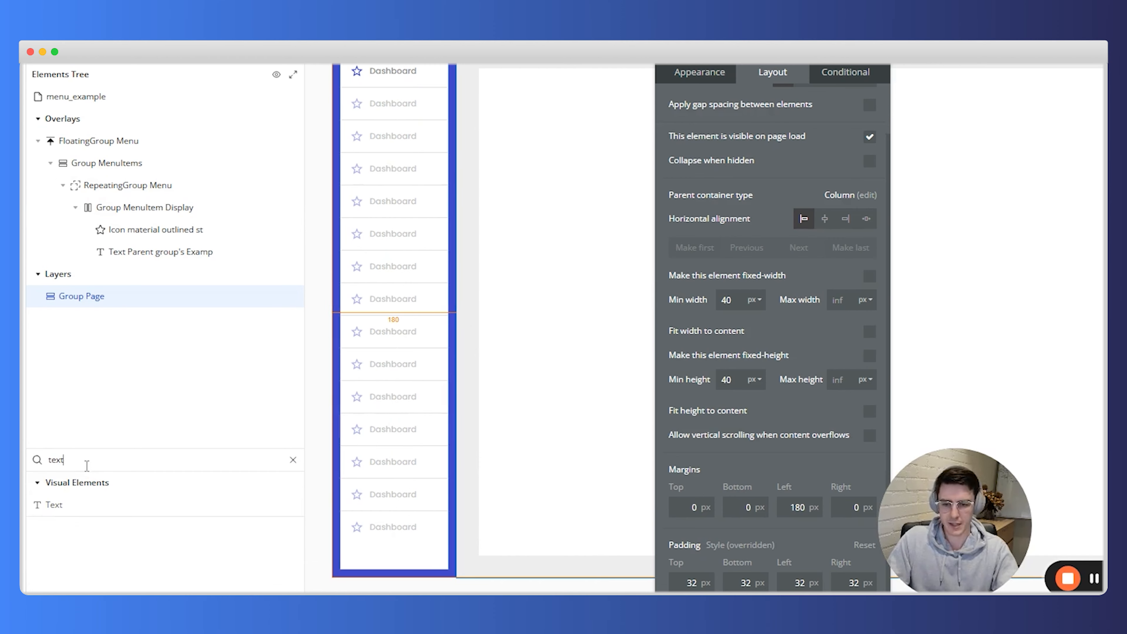
left_click(65, 512)
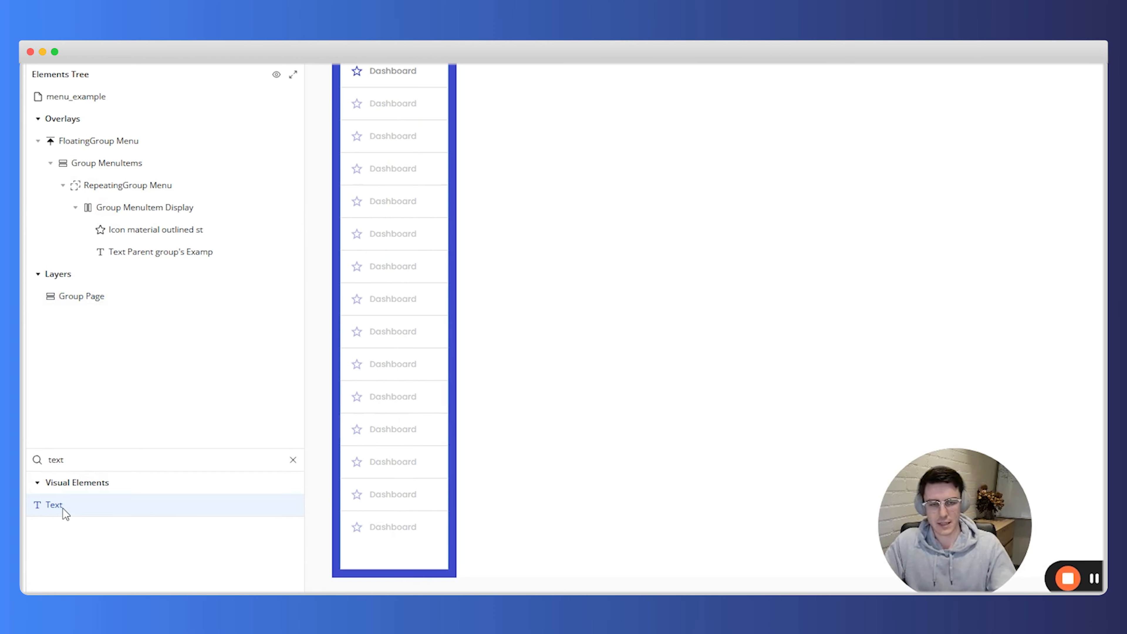
left_click(601, 228)
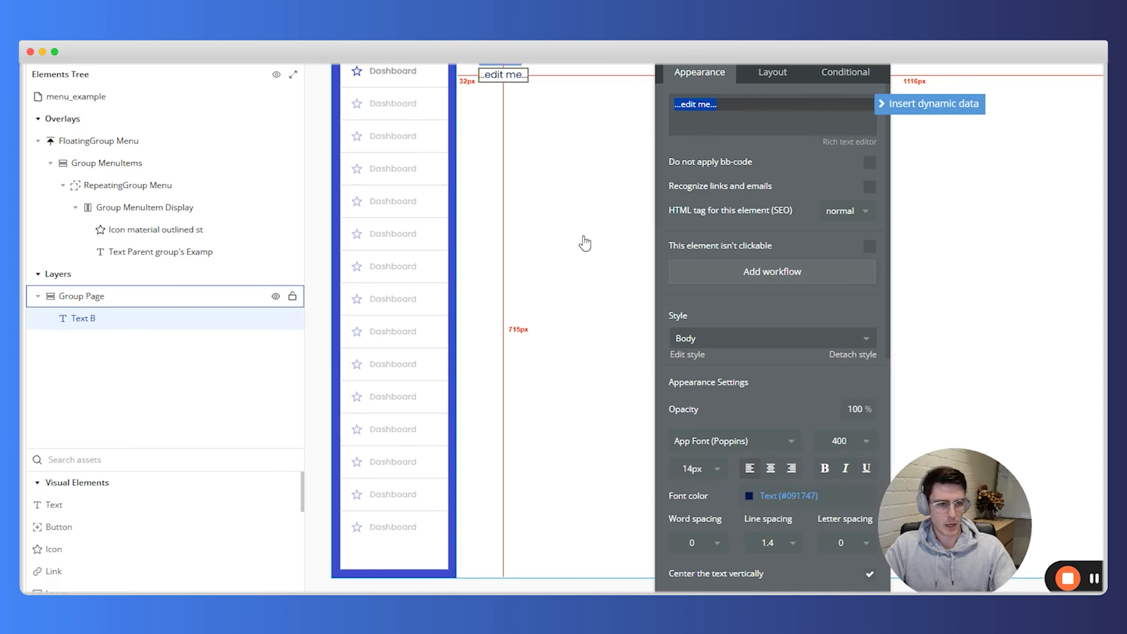
Step: Set the new text element's font size to 24 px and its weight to 700
left_click(692, 470)
double_click(691, 469)
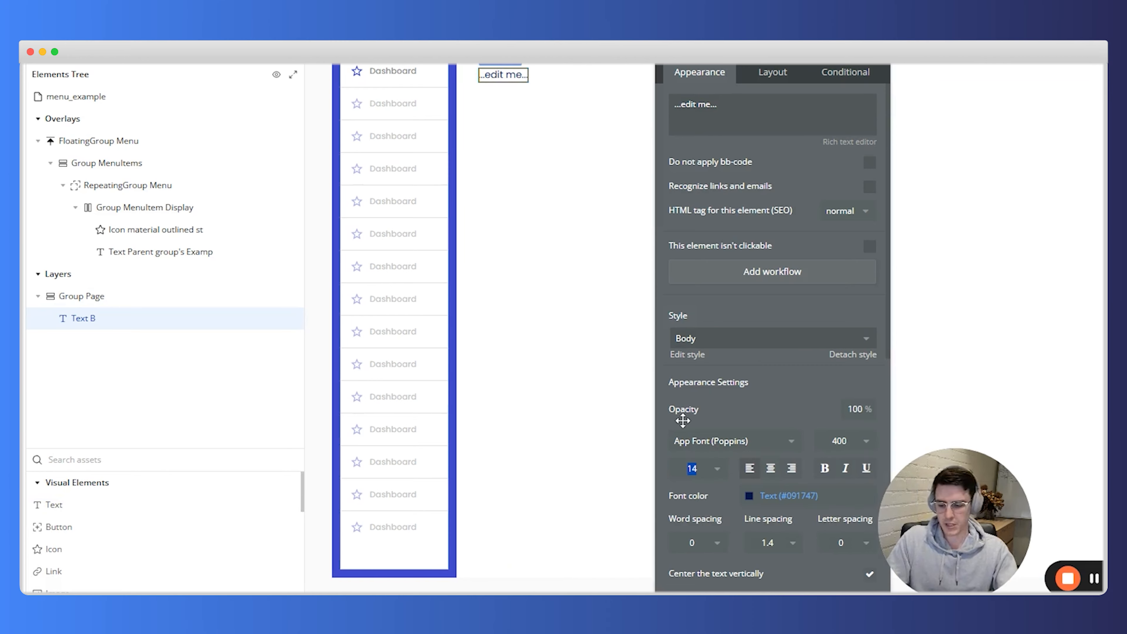
type("24")
key("Return")
left_click(849, 442)
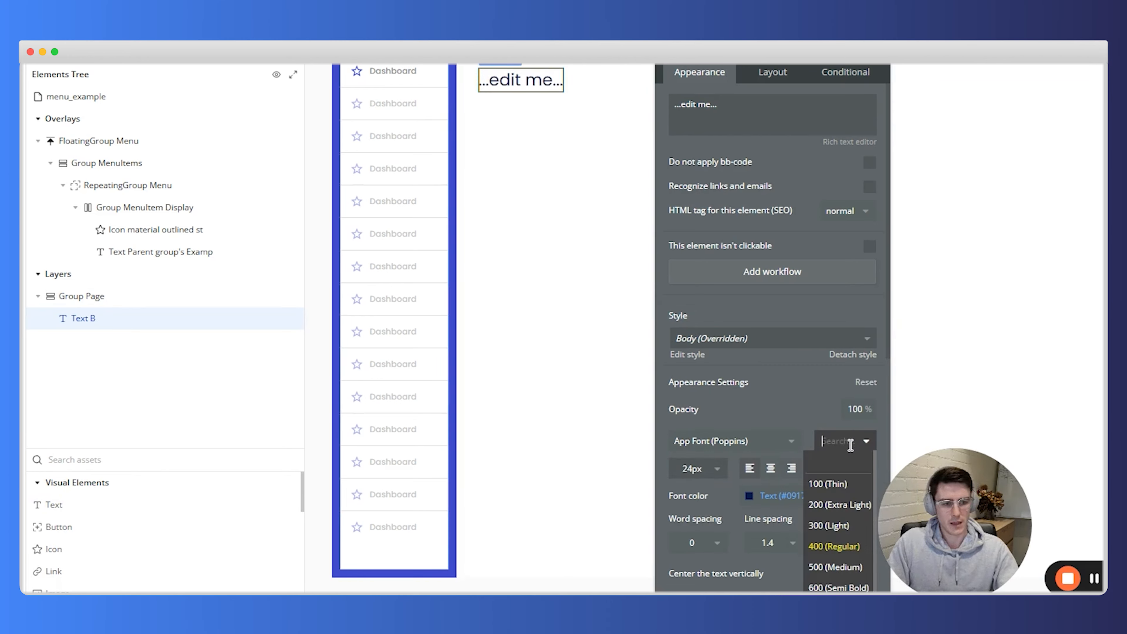
left_click(834, 609)
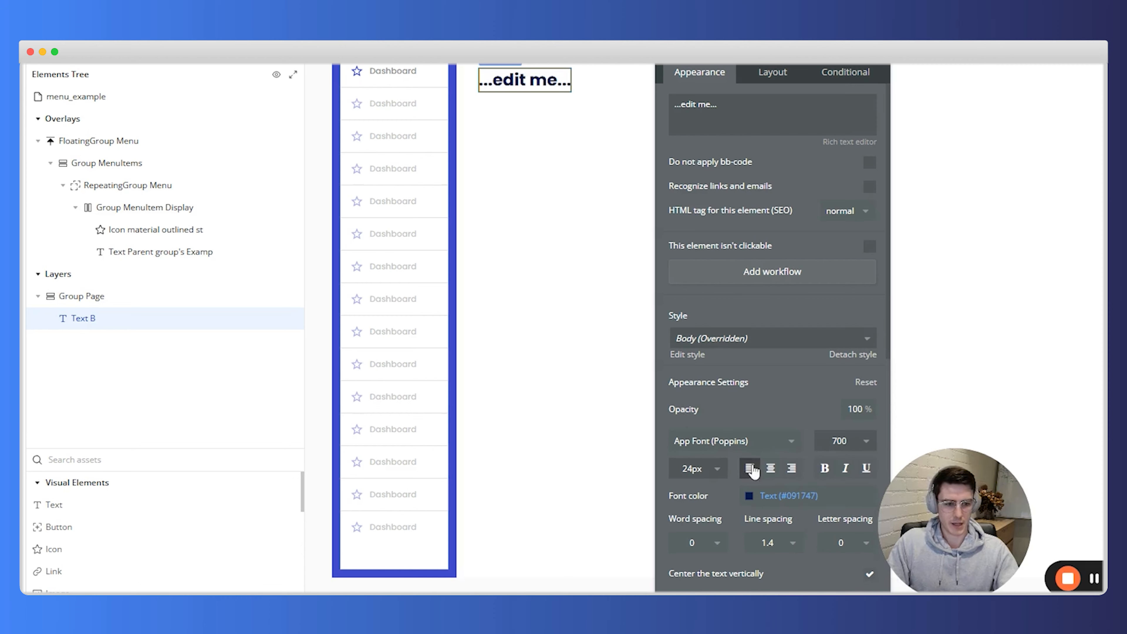
Step: Set the font color of the heading text in Group Page to #000000
left_click(783, 496)
left_click_drag(784, 506, 727, 556)
left_click(728, 555)
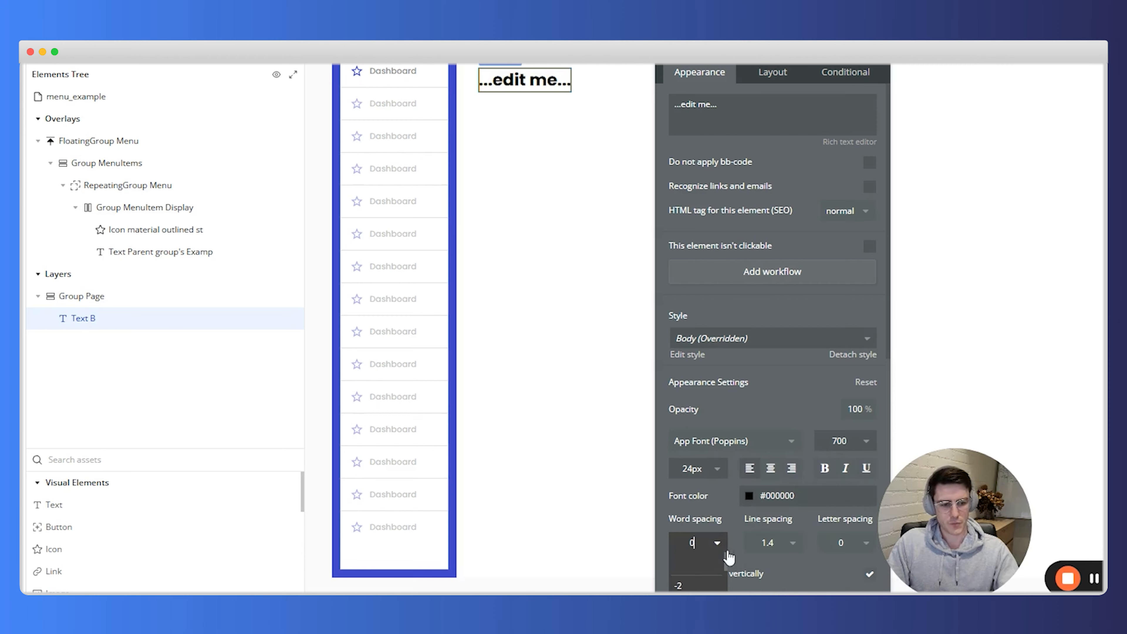
left_click(739, 540)
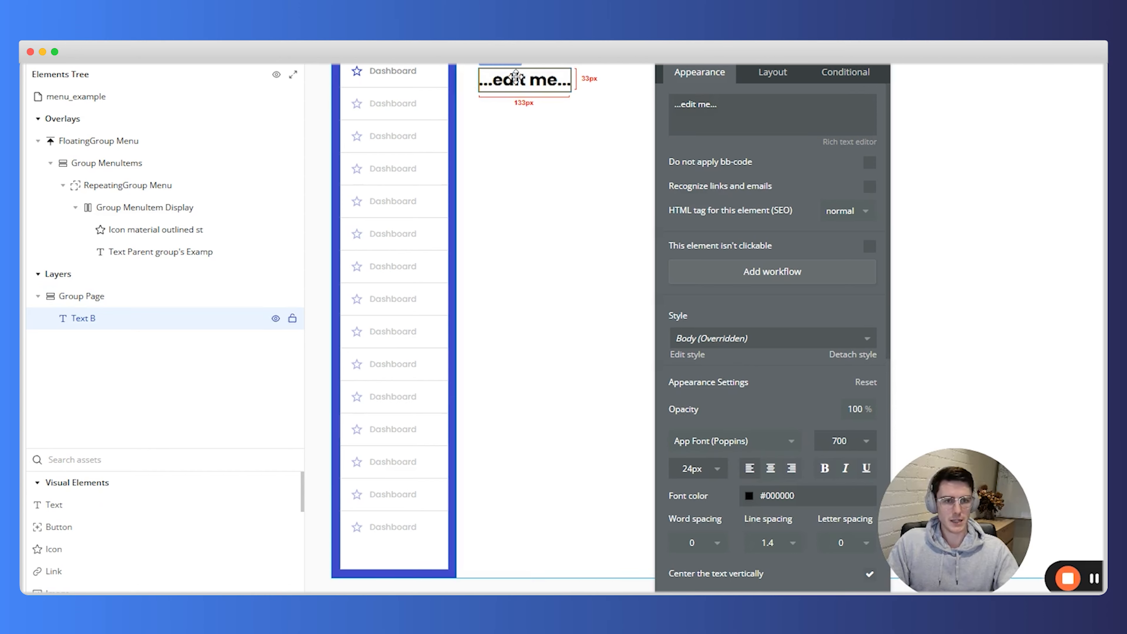
Step: Replace the heading's placeholder content with dynamic data from the page URL, using the text parameter "n"
left_click(706, 128)
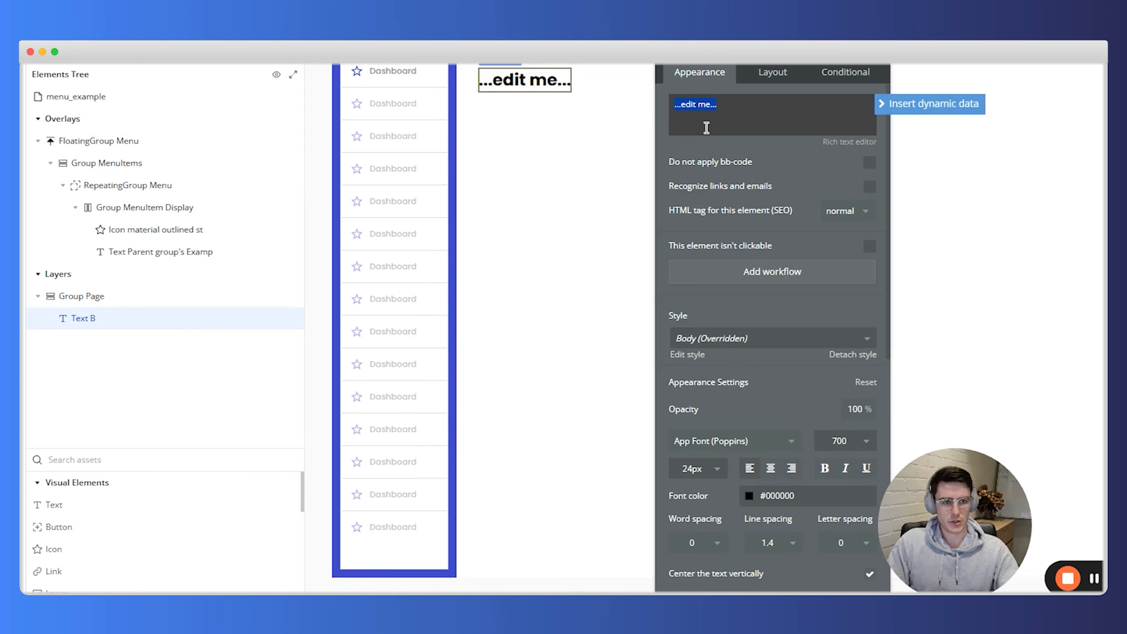
left_click(947, 107)
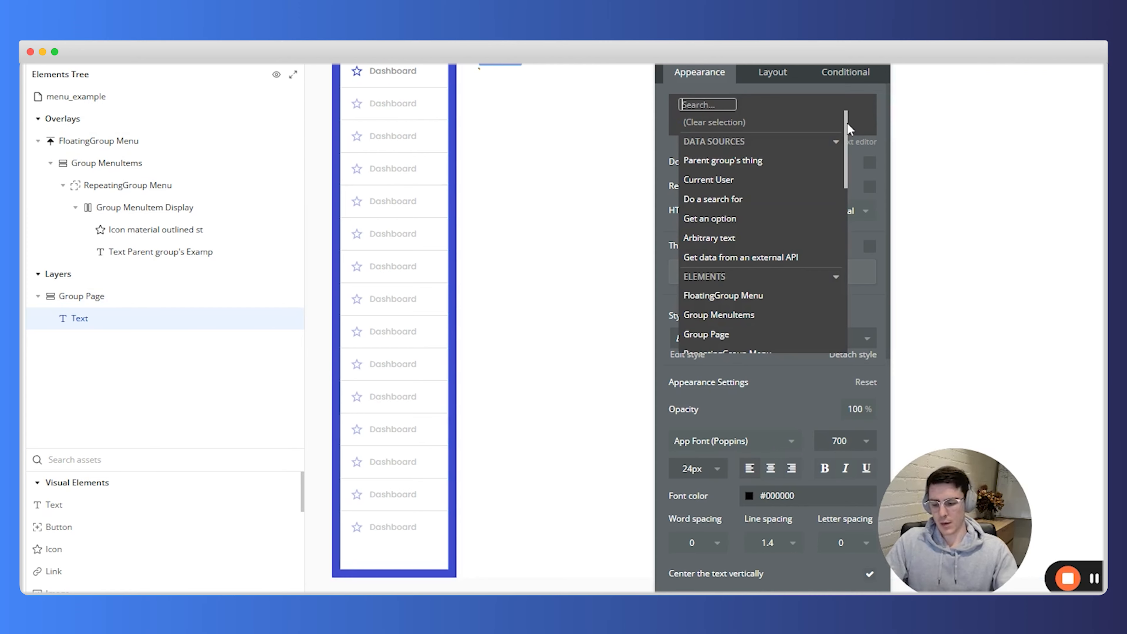
type("get d")
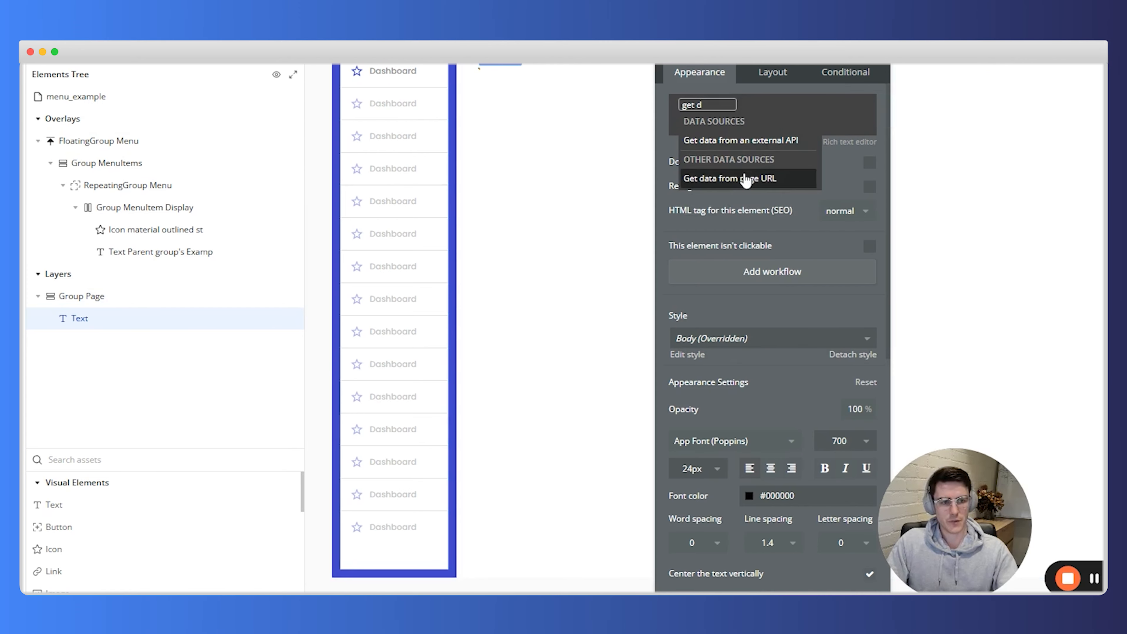
left_click(744, 176)
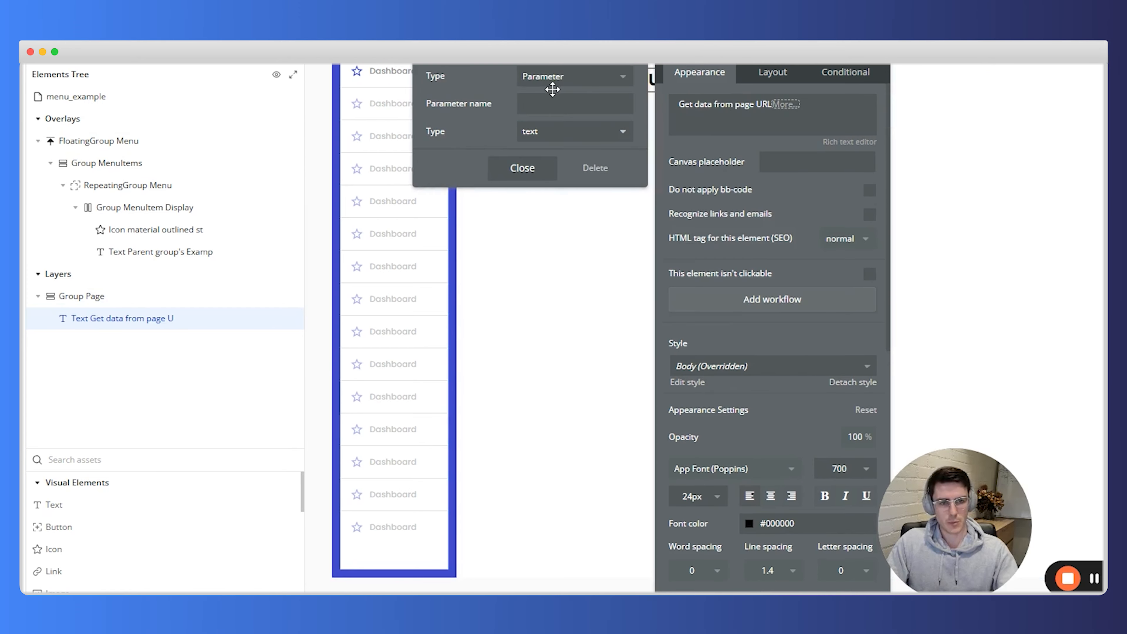
left_click(563, 95)
type("n")
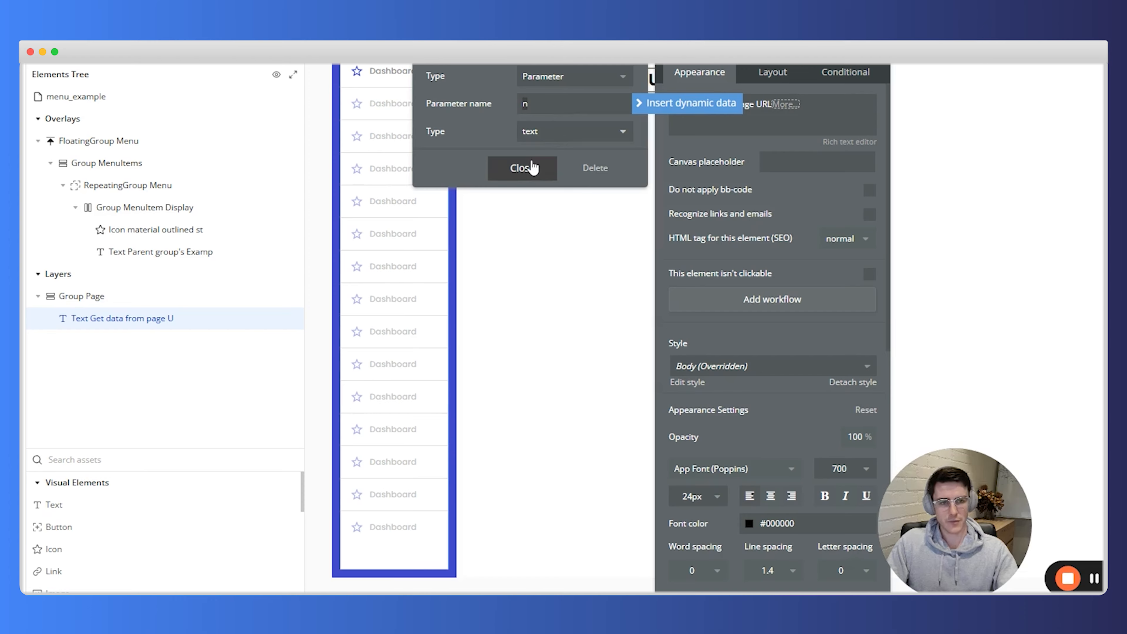
left_click(526, 168)
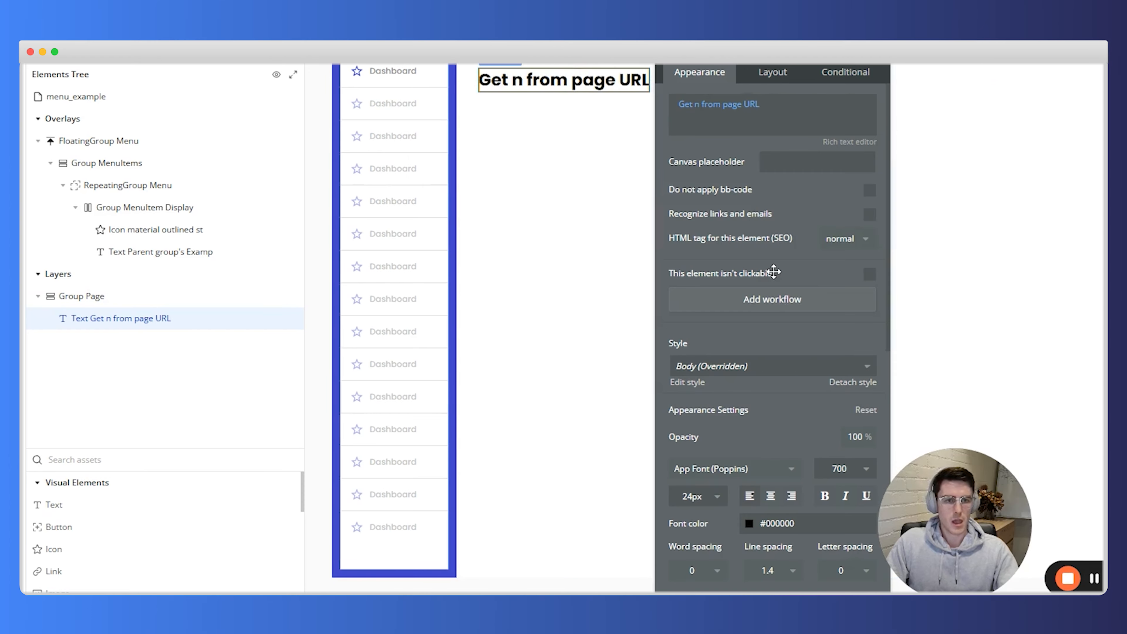
left_click_drag(774, 271, 325, 264)
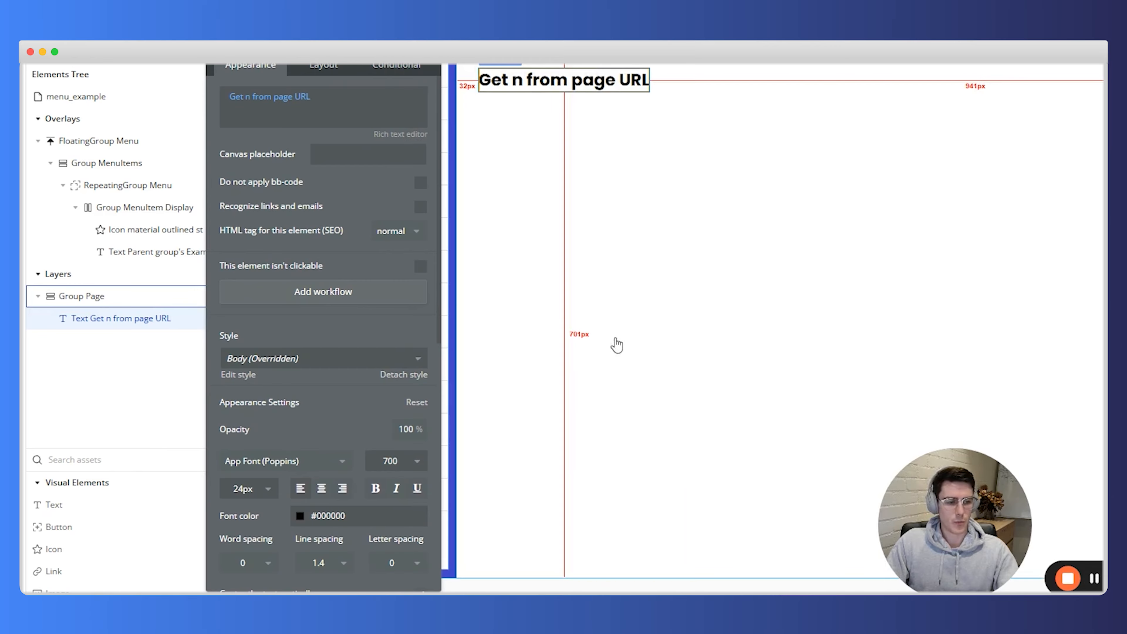
left_click(395, 230)
left_click_drag(1007, 223, 1033, 224)
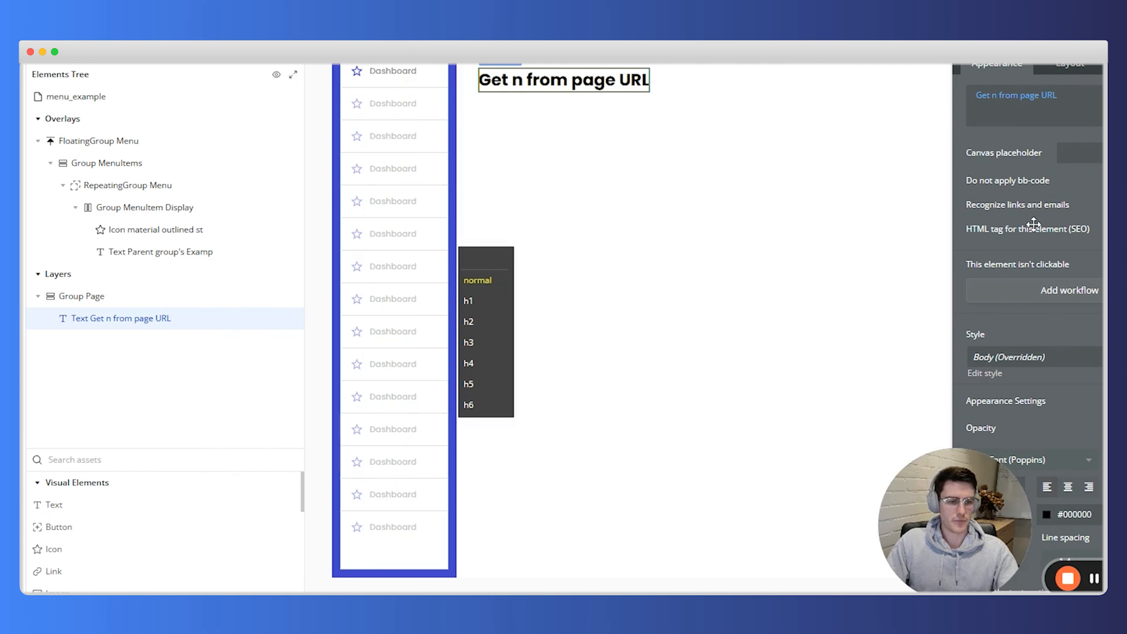
left_click(1033, 225)
left_click(377, 84)
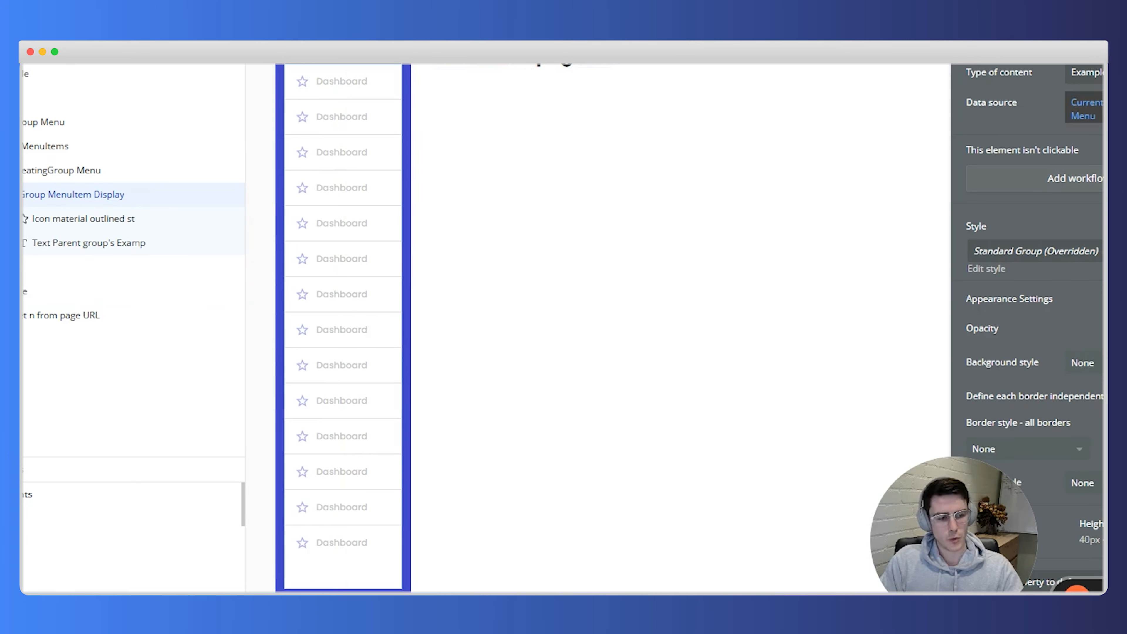
Step: Add the :capitalized words operator to the heading's page URL expression
left_click(612, 68)
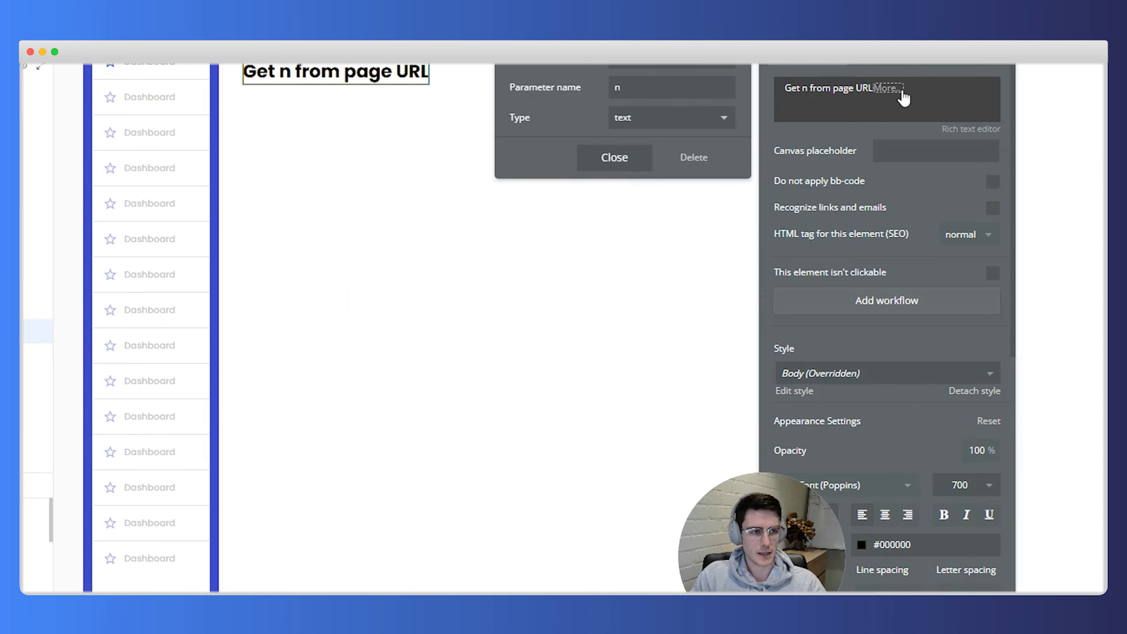
left_click(1089, 73)
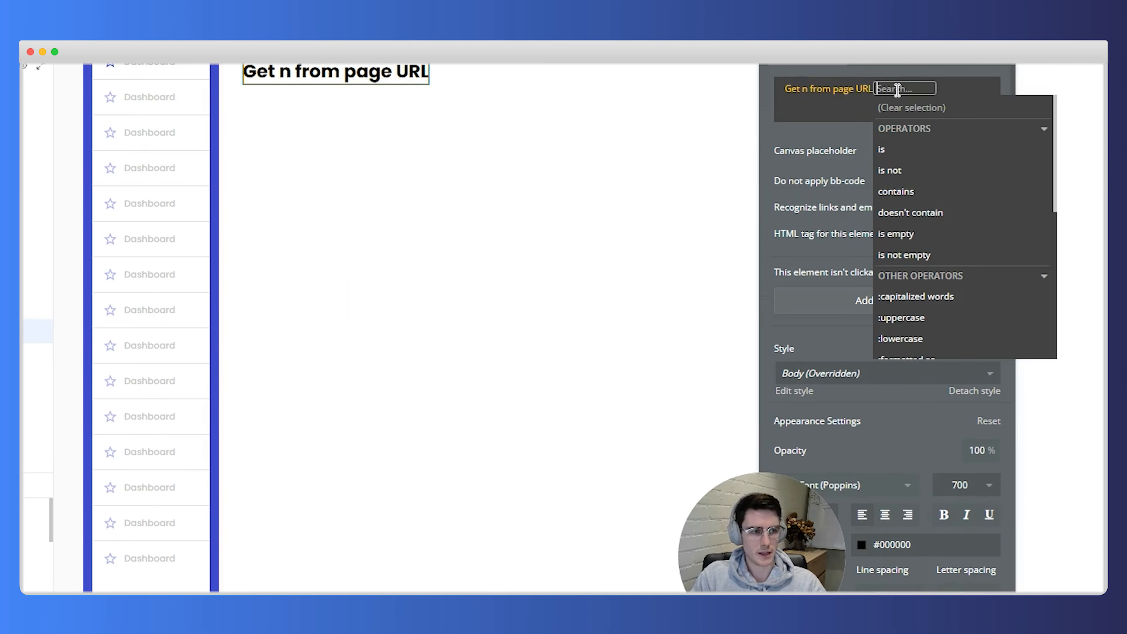
left_click(921, 299)
left_click(789, 144)
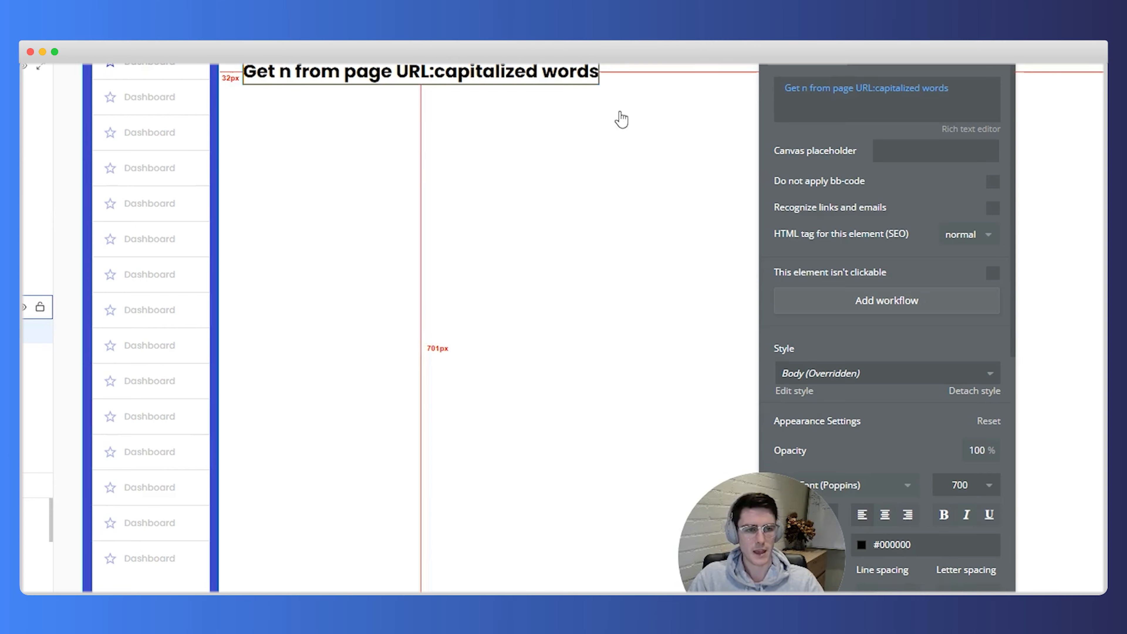
Step: Set the canvas placeholder of the heading text in Group Page to "Dashboard"
left_click(297, 227)
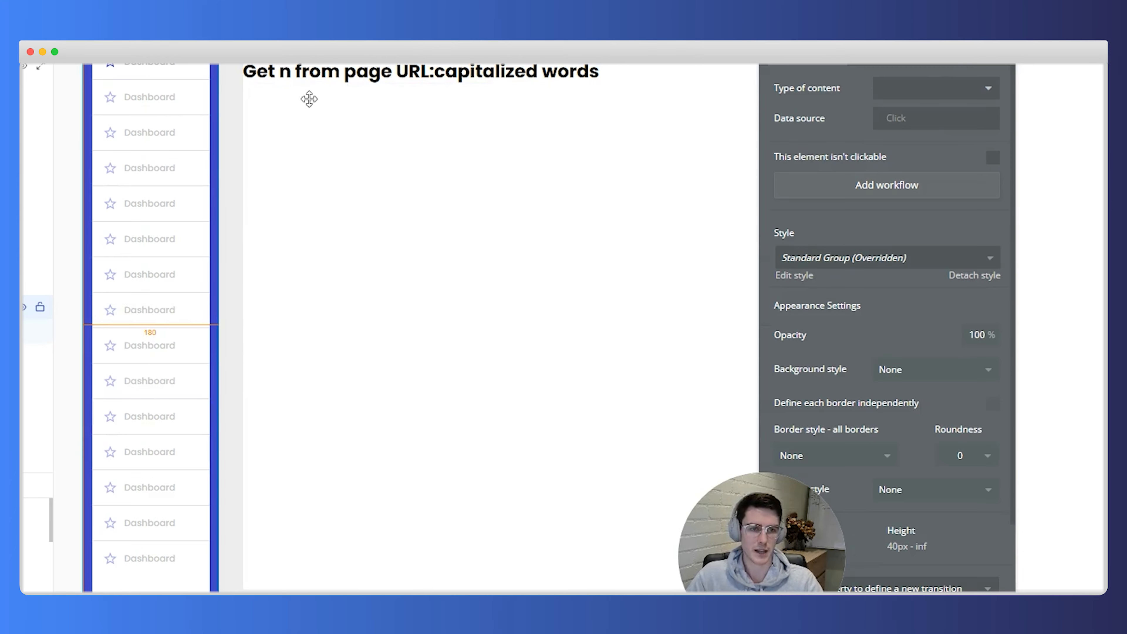
left_click(293, 80)
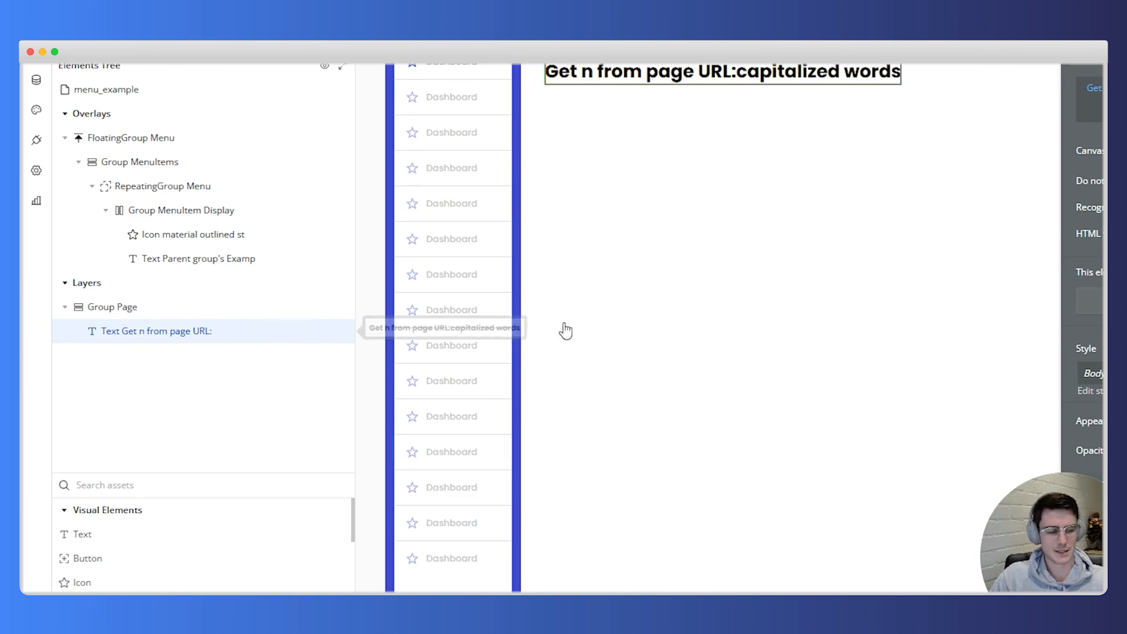
left_click(893, 150)
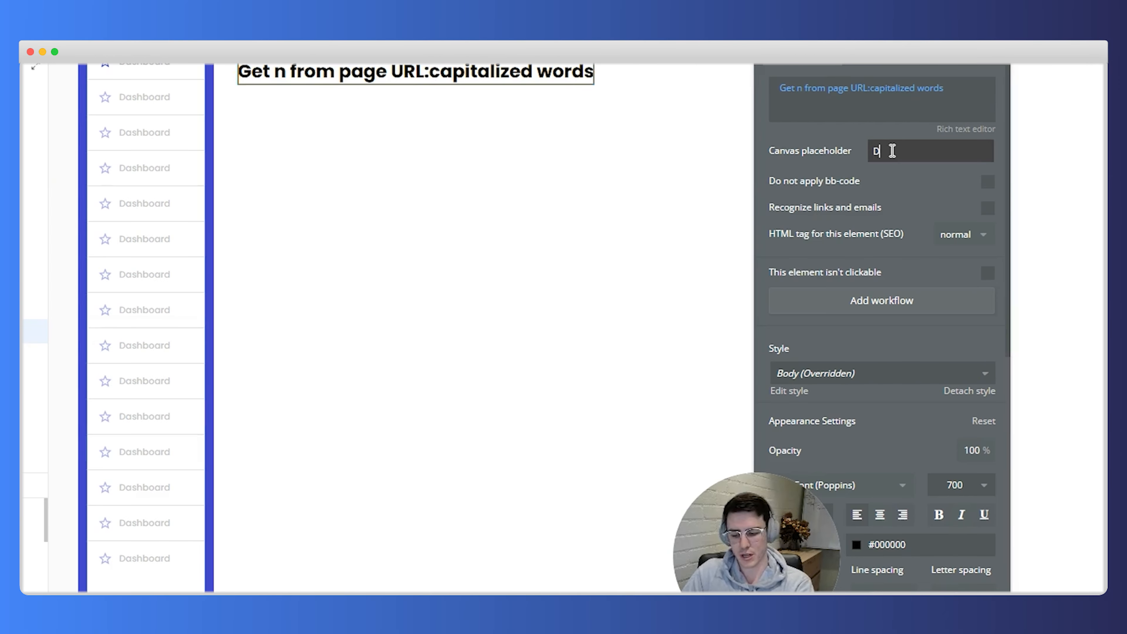
left_click(874, 243)
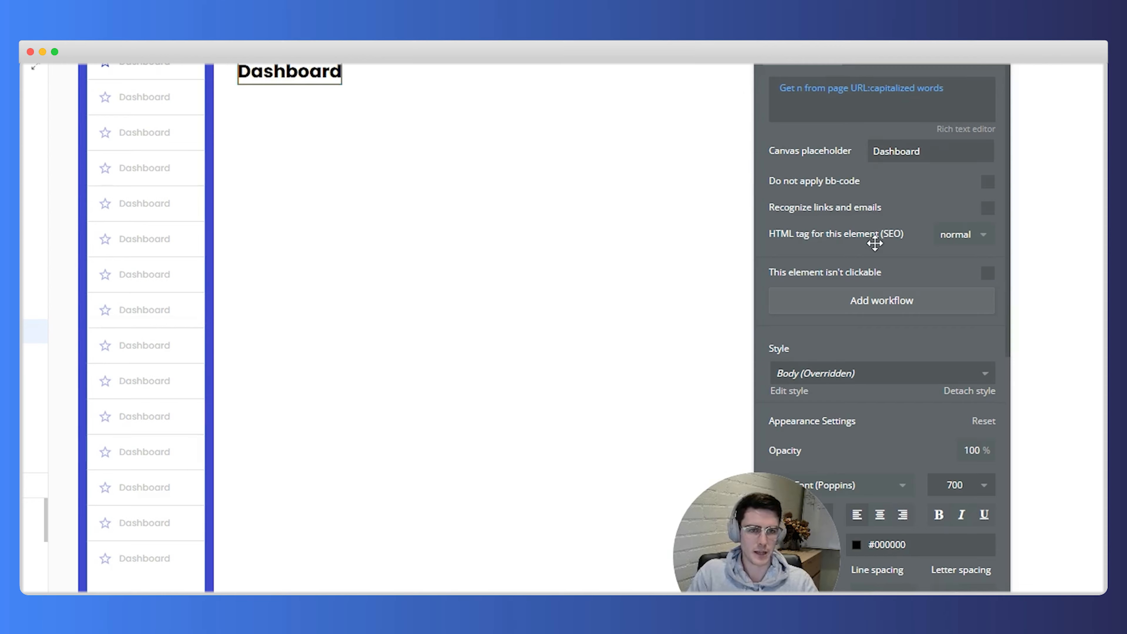
Step: Create a workflow that runs when Group MenuItem Display is clicked and open it for editing
left_click(185, 72)
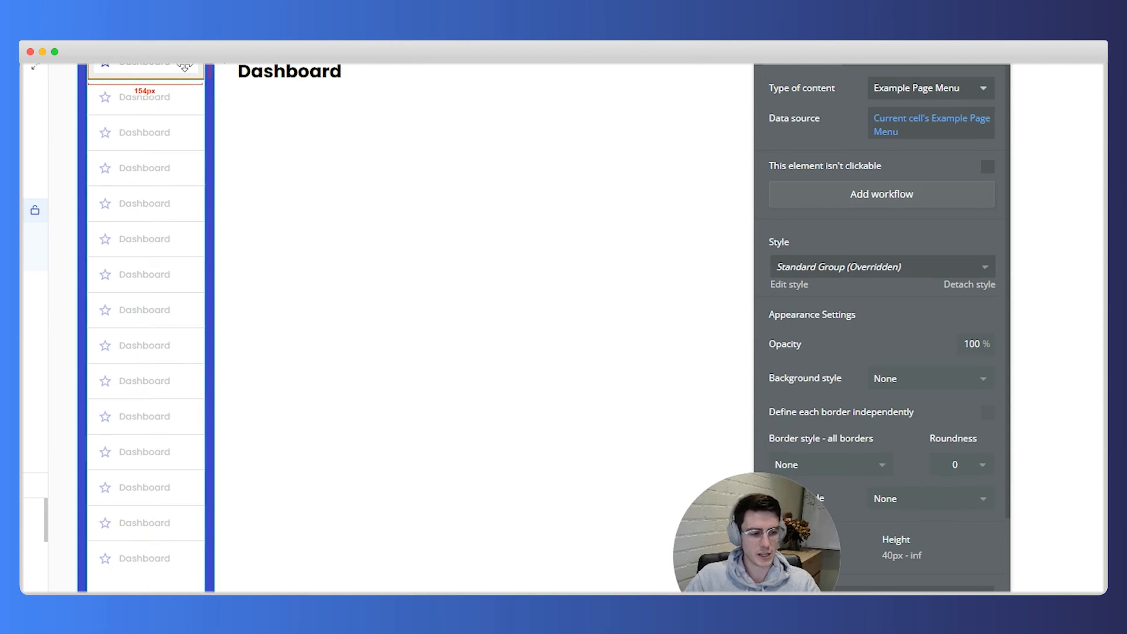
left_click(428, 131)
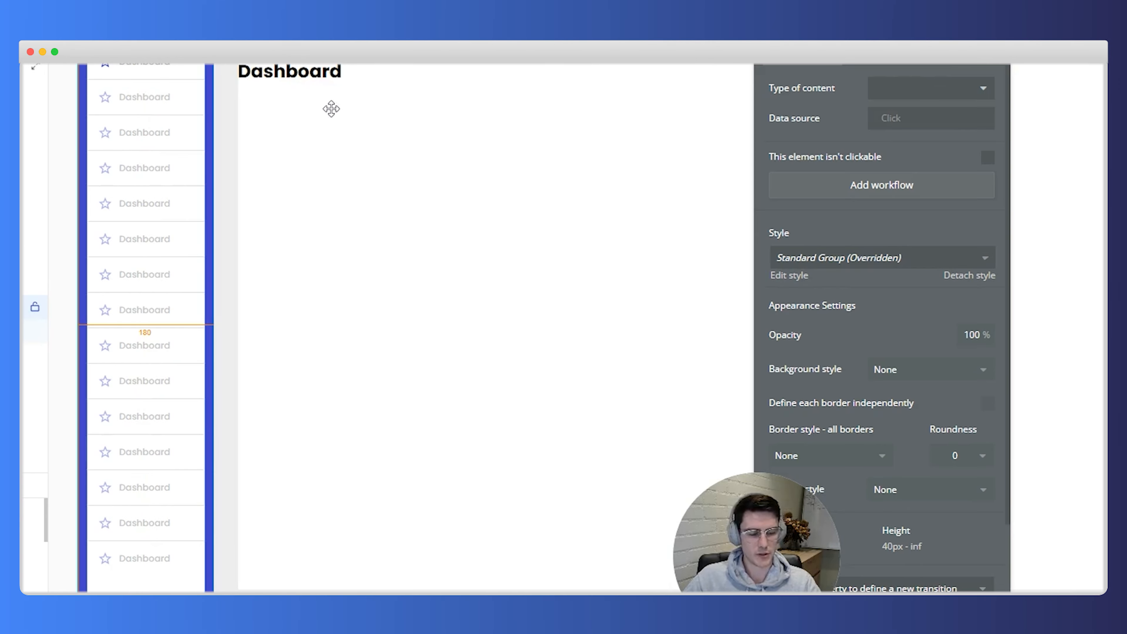
left_click(318, 83)
left_click(194, 75)
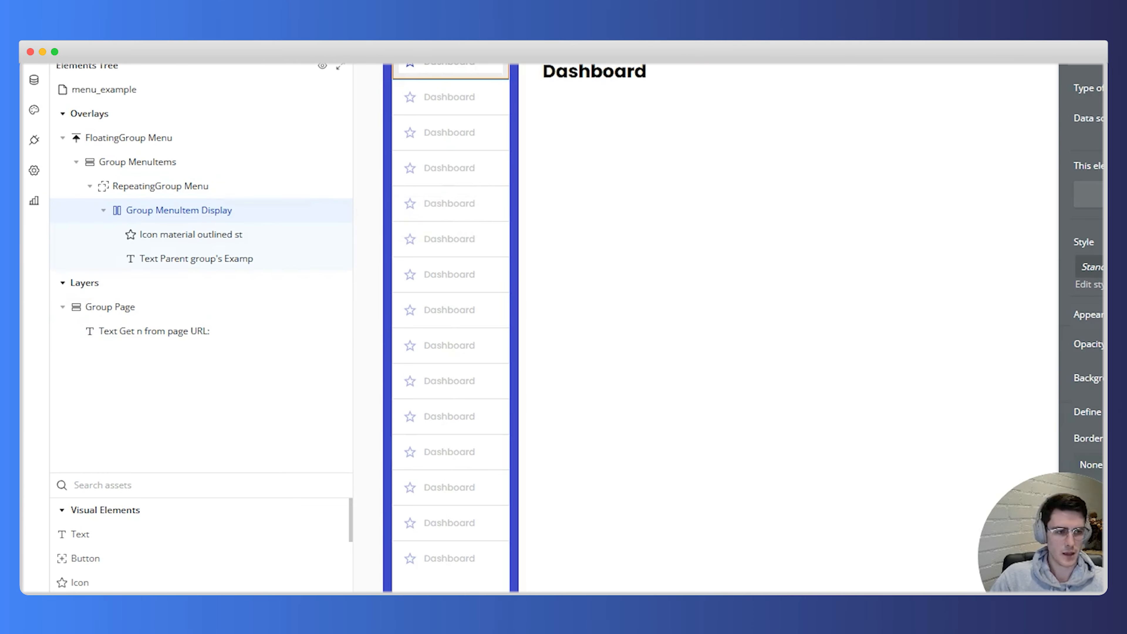
left_click(886, 201)
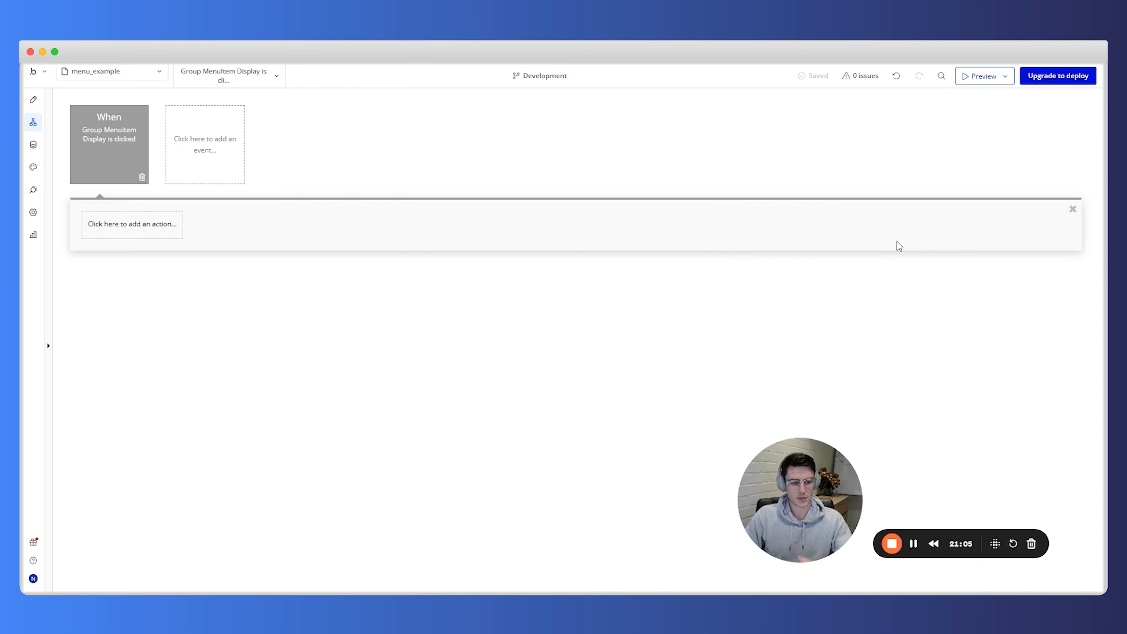
left_click(33, 99)
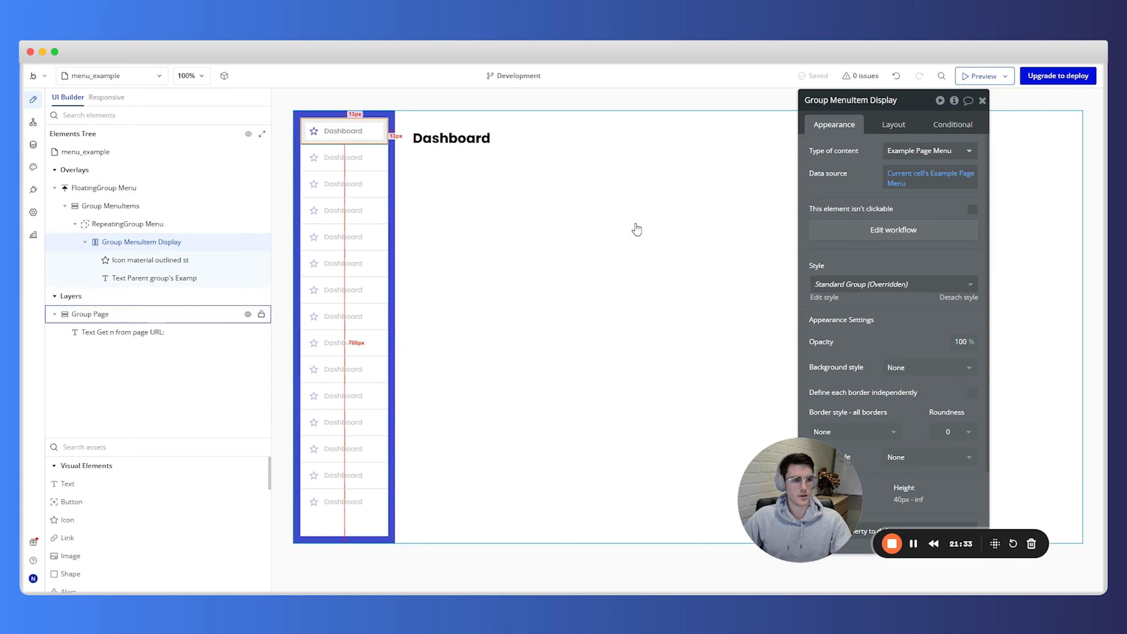
left_click(850, 240)
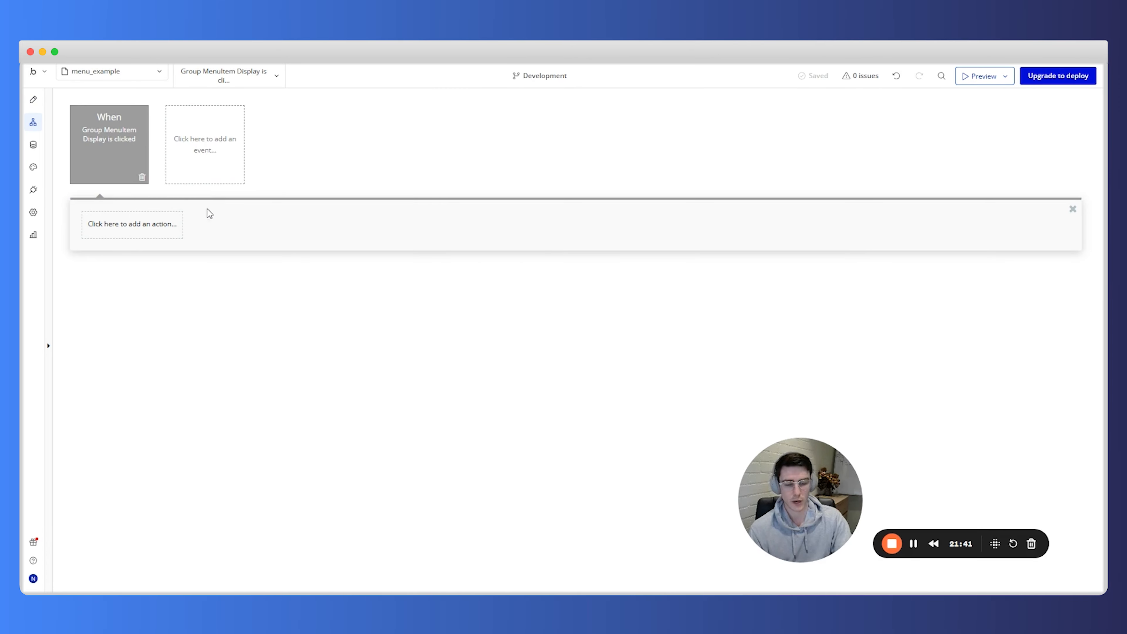
Step: Add a "Go to page" action to the menu item's click workflow with menu_example as its destination
mouse_move(103, 146)
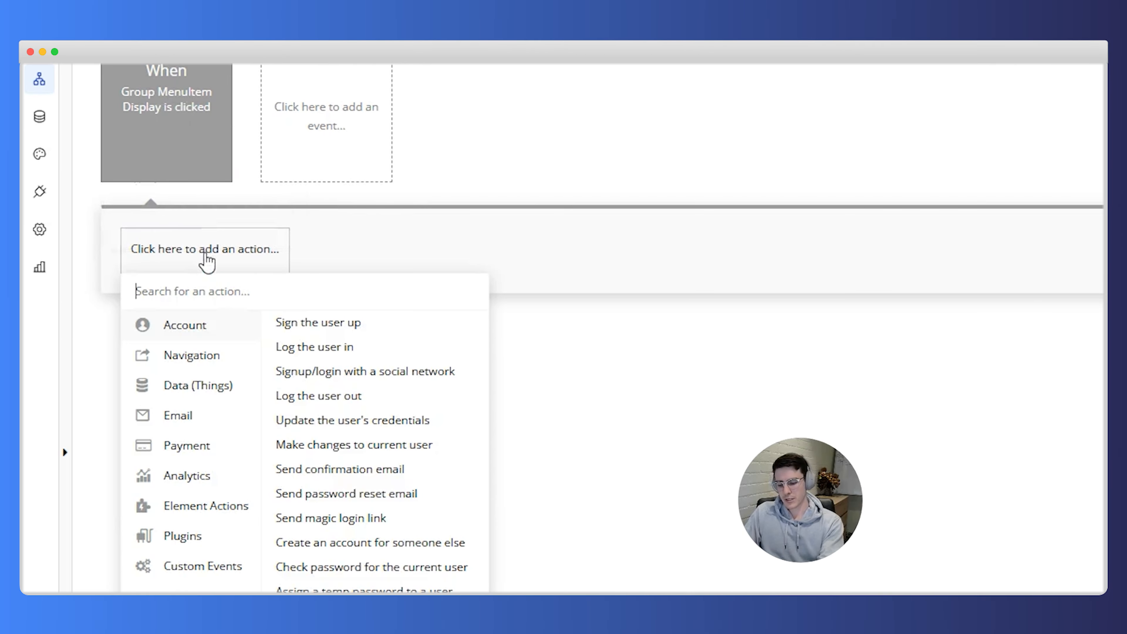
type("go to")
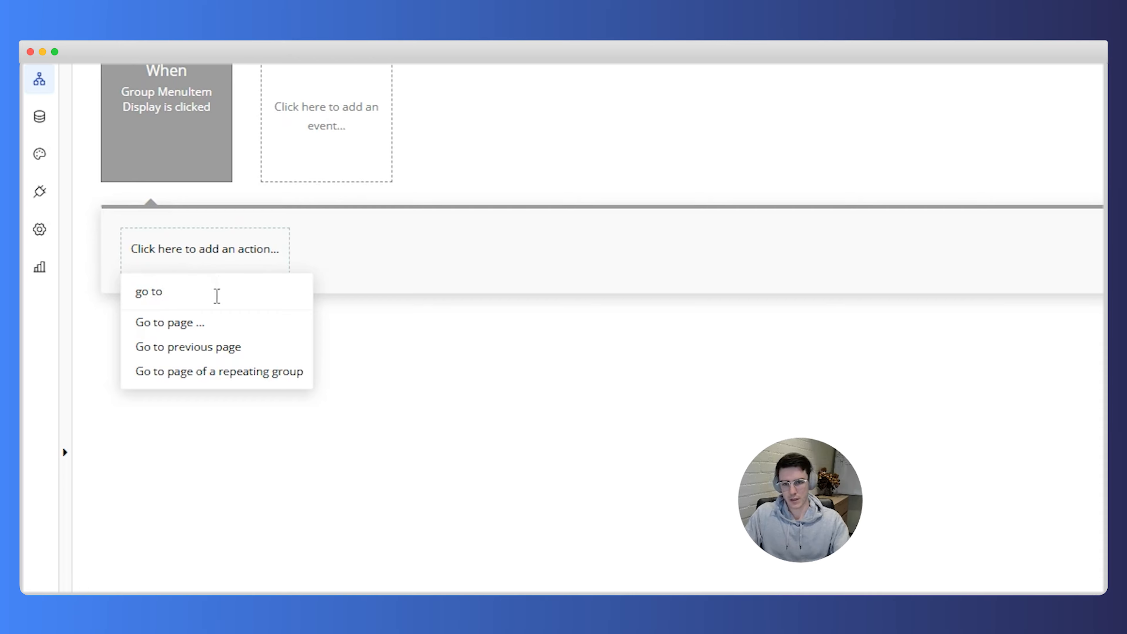
left_click(214, 323)
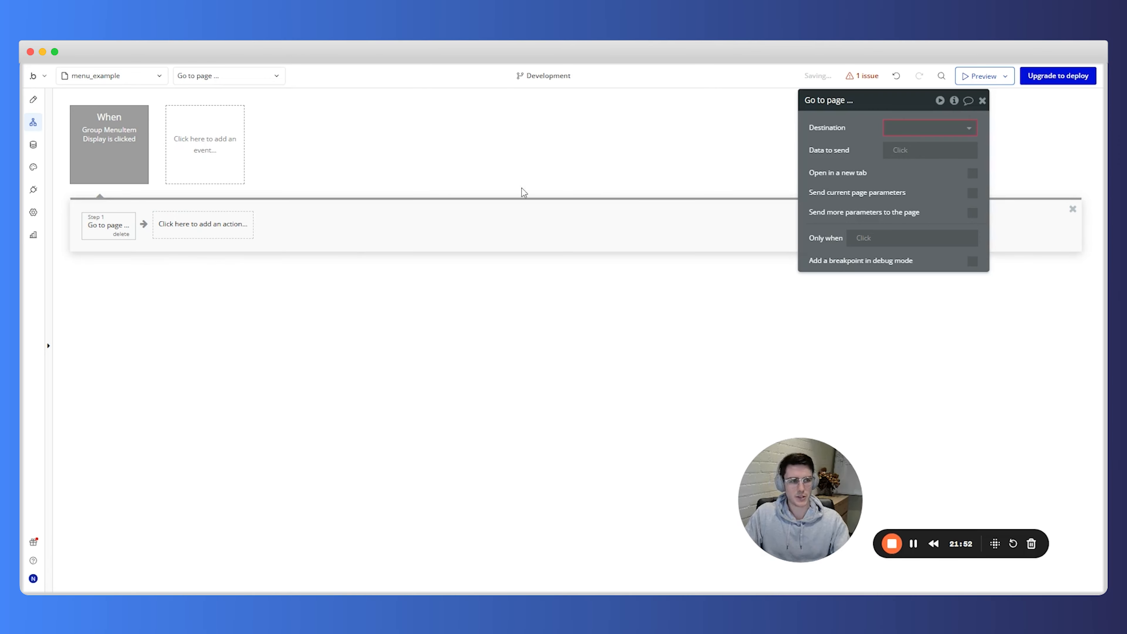
left_click(910, 129)
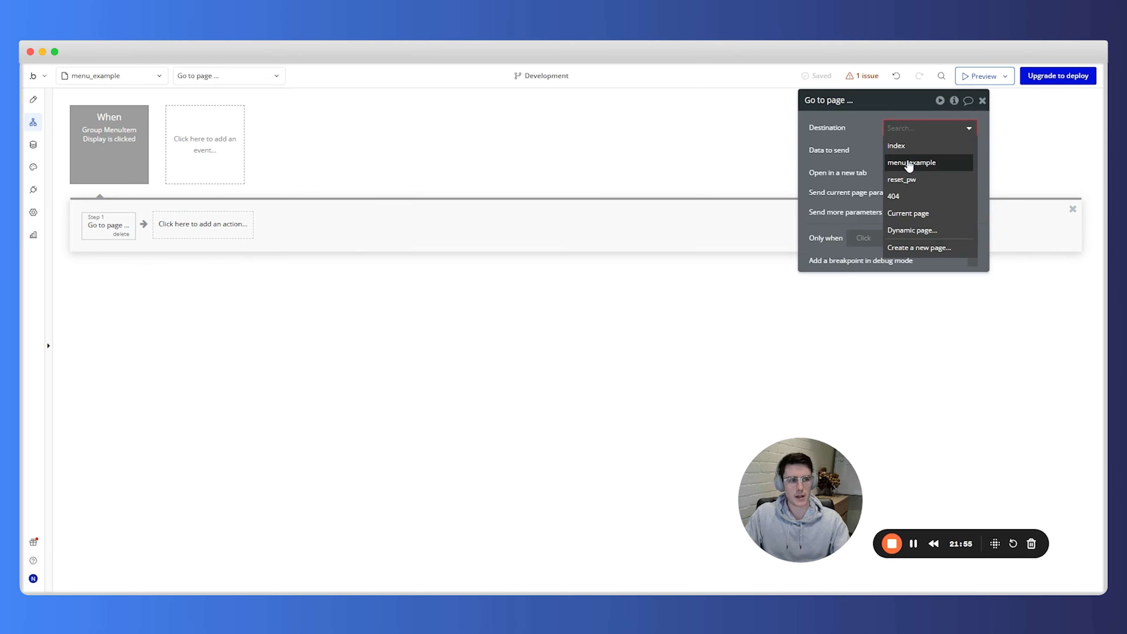
left_click(910, 163)
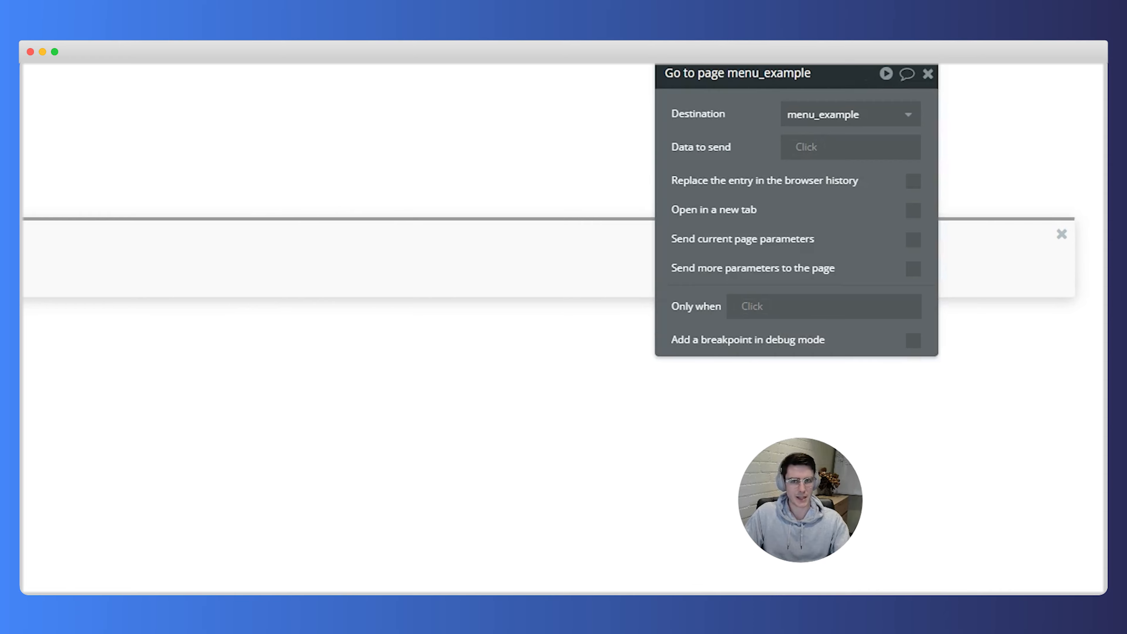
left_click(808, 146)
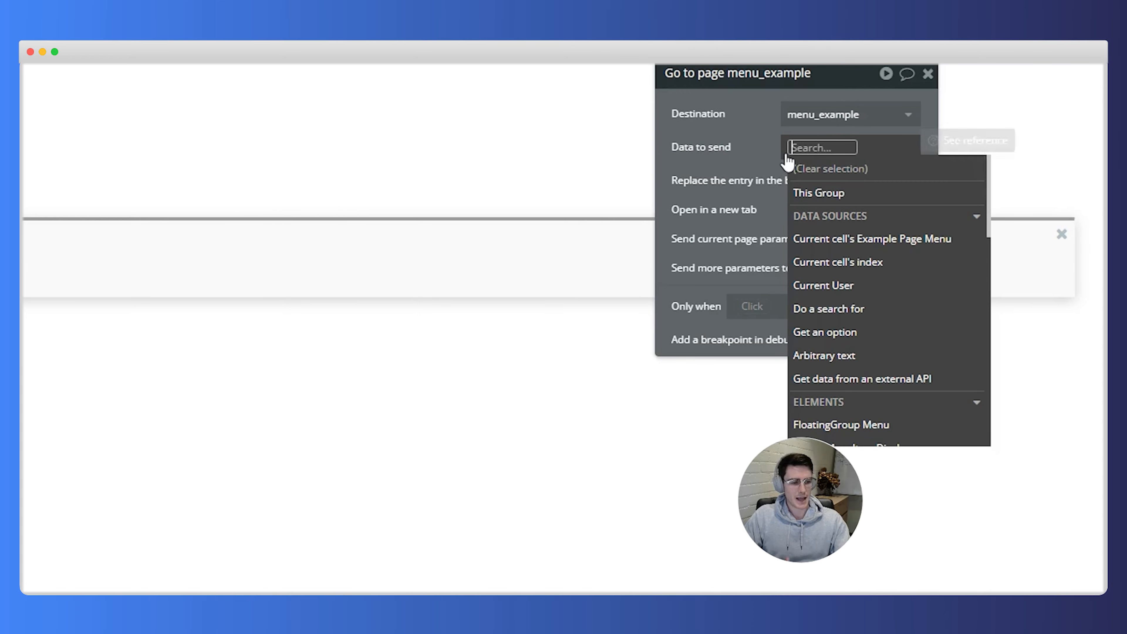
left_click(720, 166)
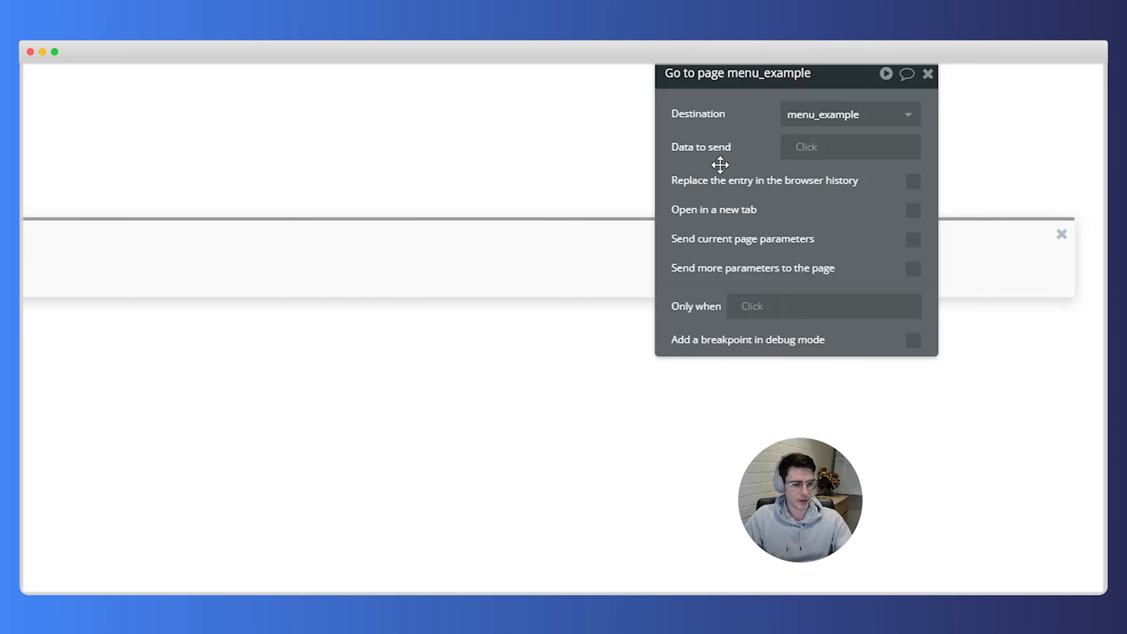
left_click(807, 154)
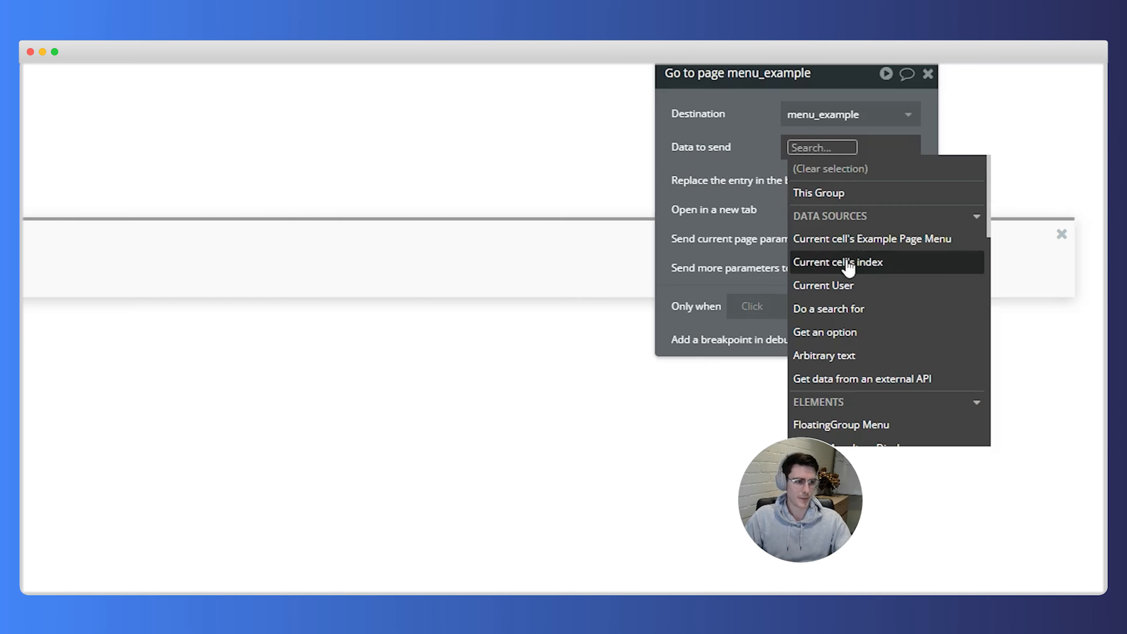
left_click(742, 194)
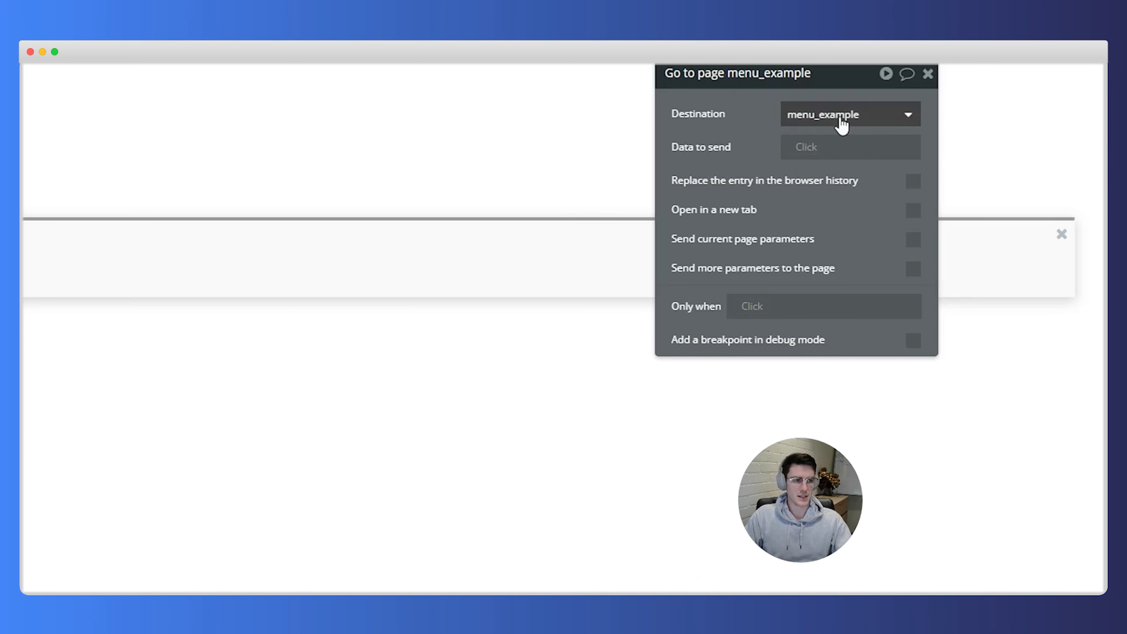
Step: Enable sending more parameters to the page and add a parameter with the key "n"
left_click(914, 269)
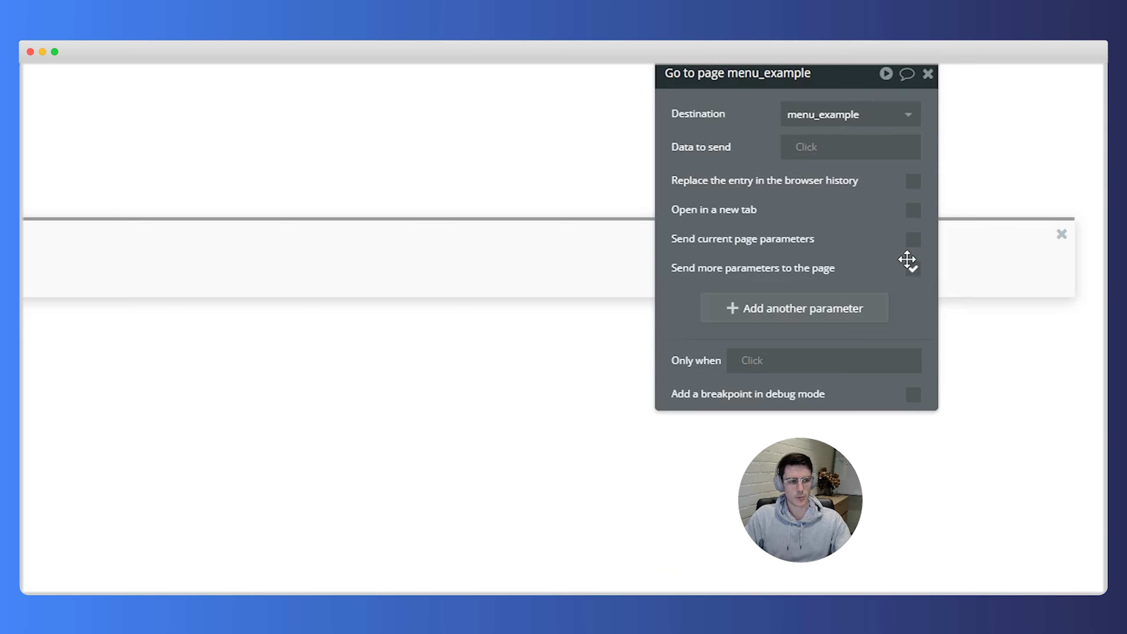
left_click(821, 311)
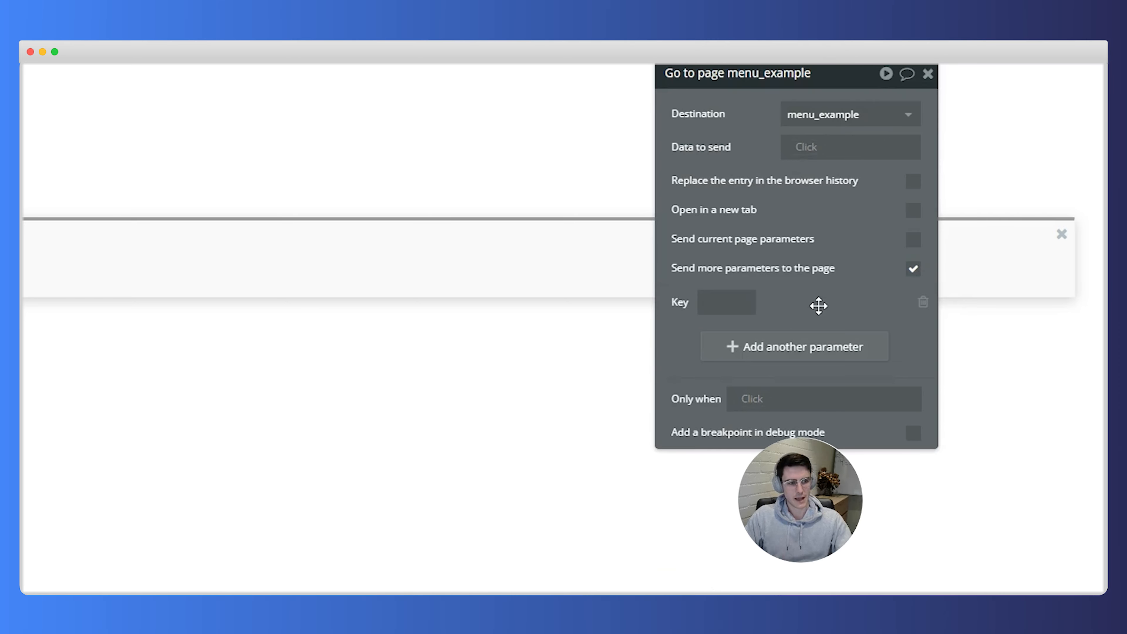
left_click(734, 312)
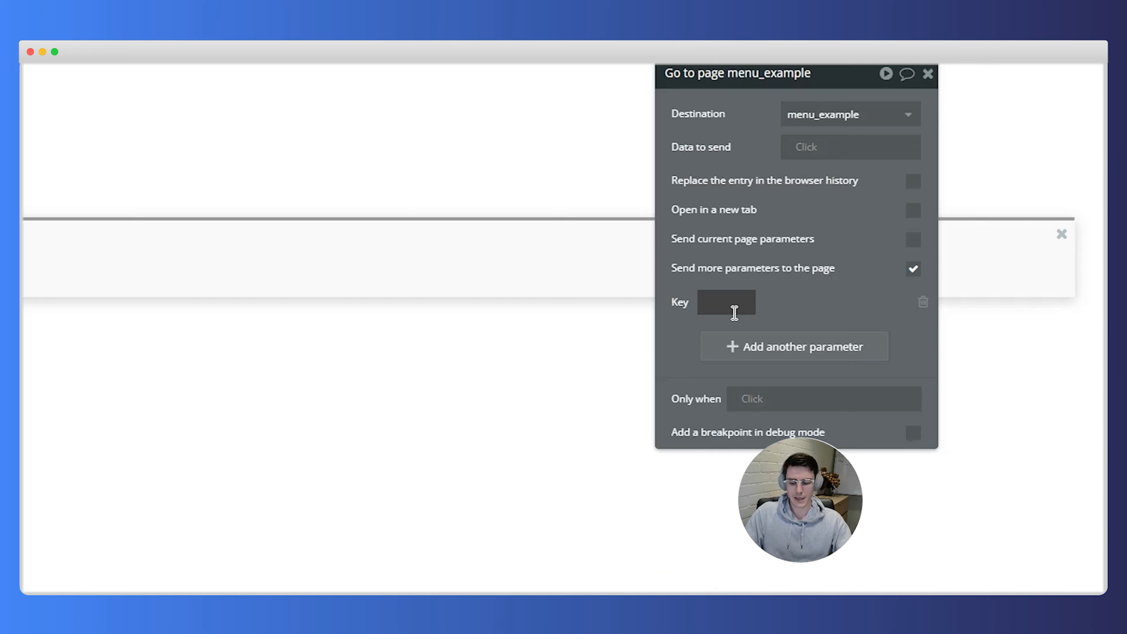
type("n")
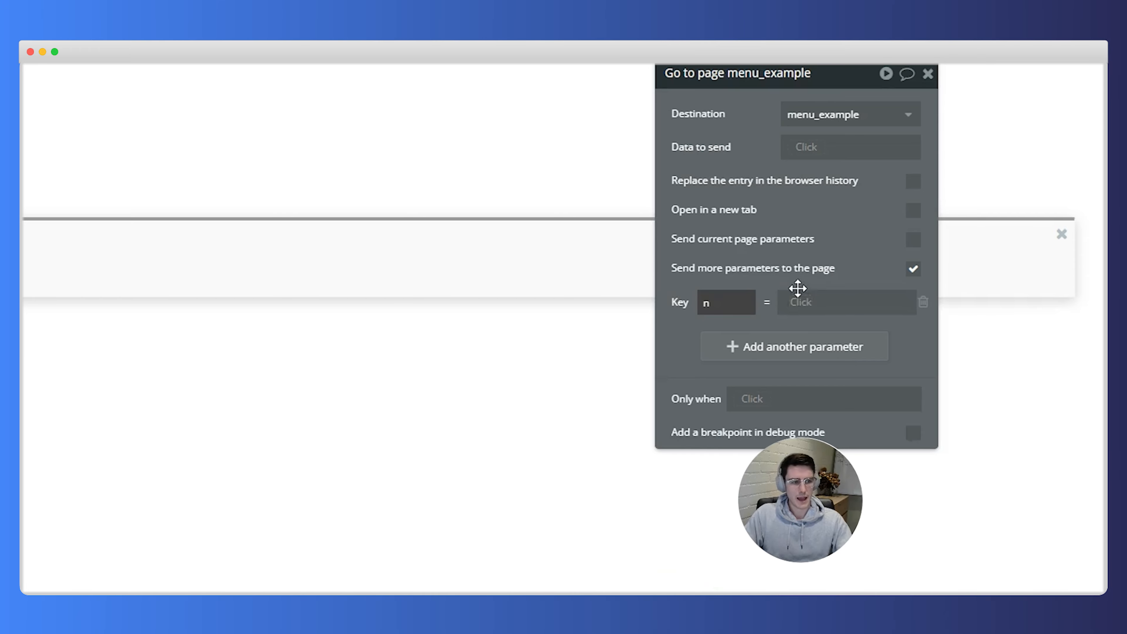
left_click(798, 312)
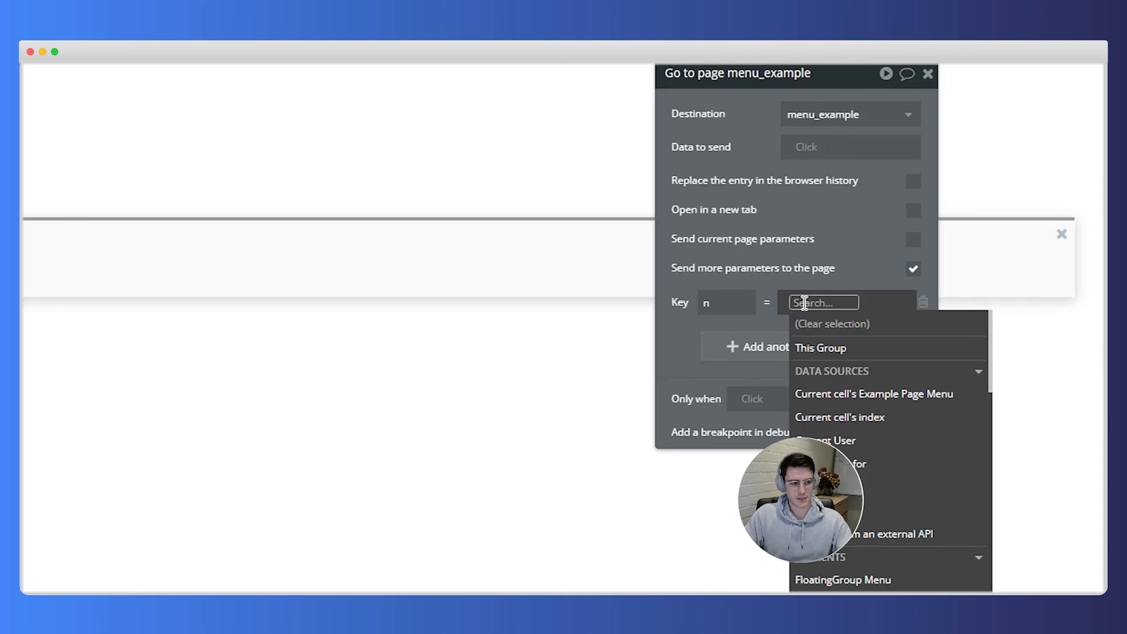
left_click(838, 394)
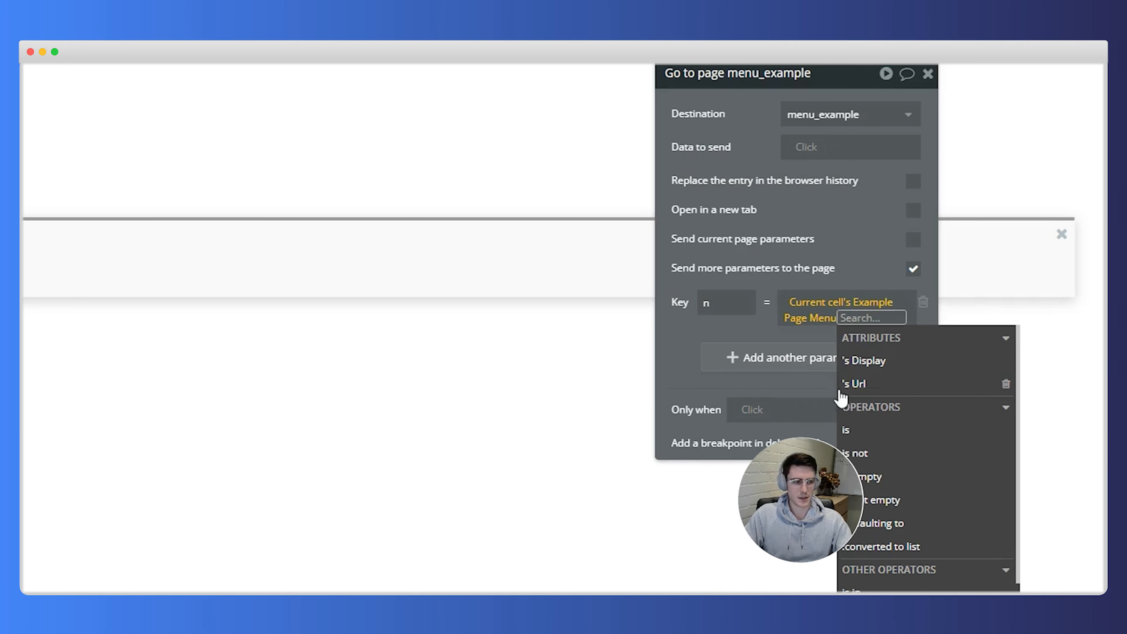
left_click(879, 386)
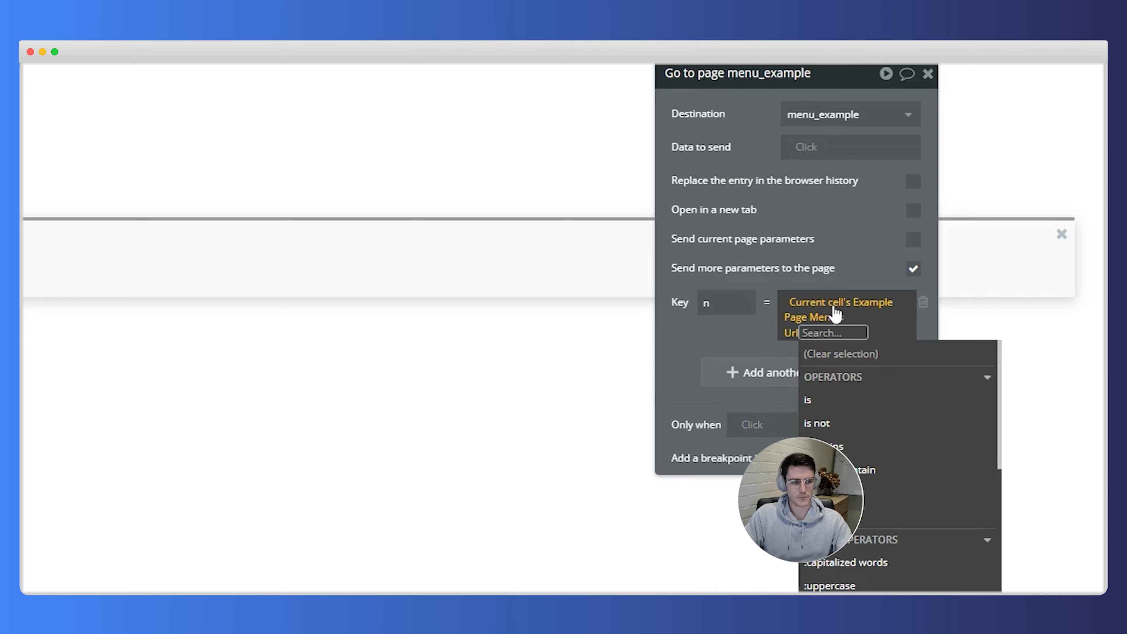
left_click(809, 319)
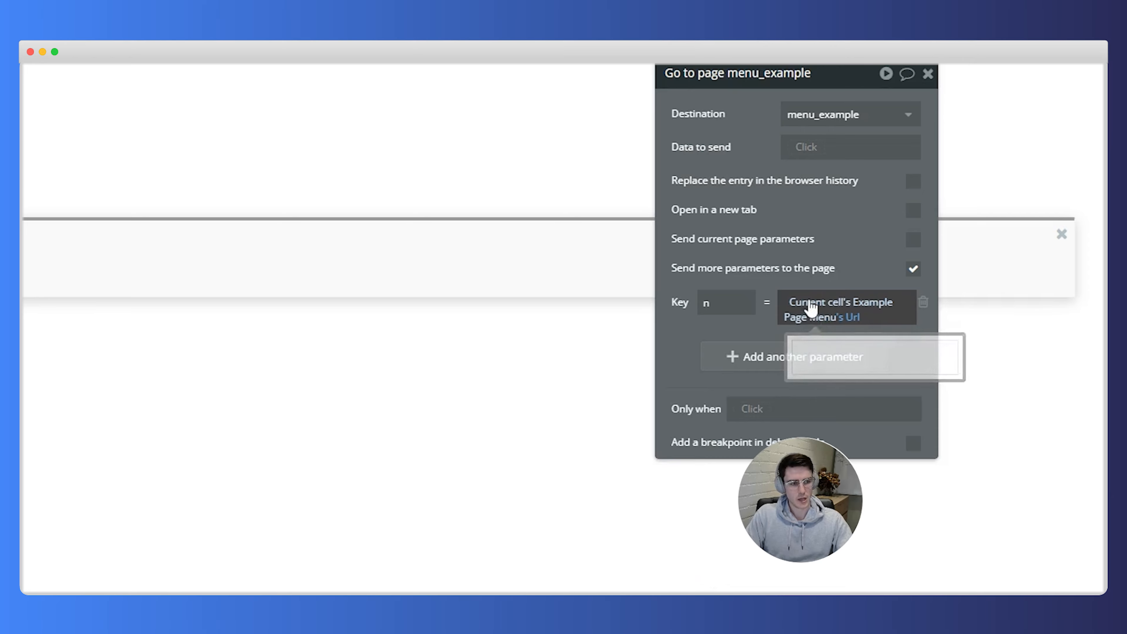
right_click(812, 316)
left_click(943, 305)
Step: Set the value of parameter "n" to the dynamic expression Current cell's Example Page Menu's Url
left_click(800, 305)
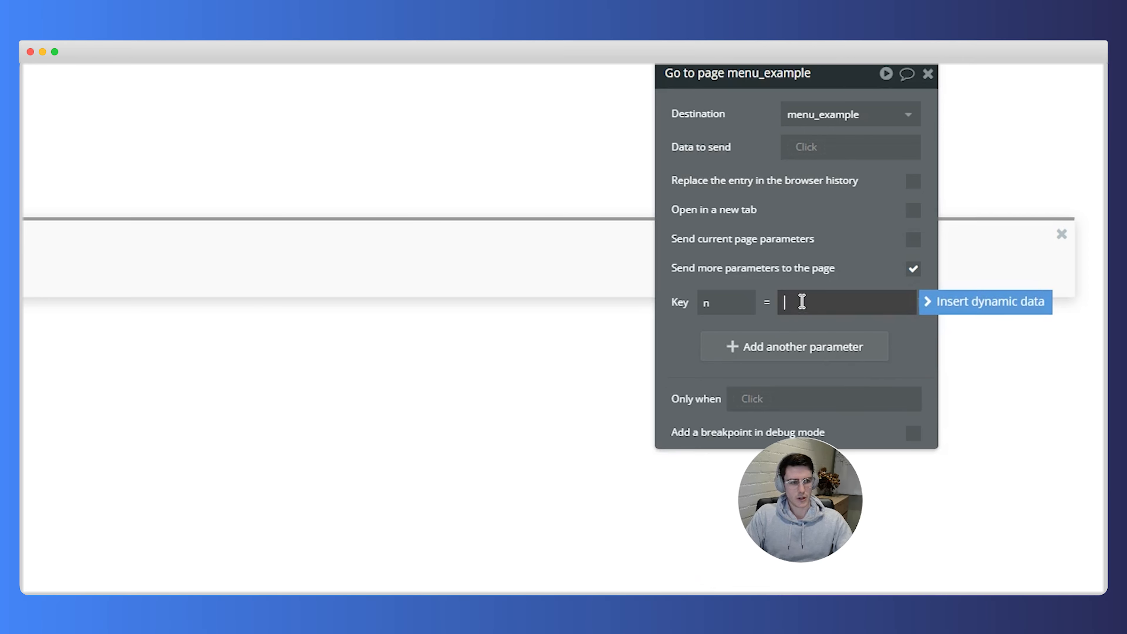
left_click(952, 311)
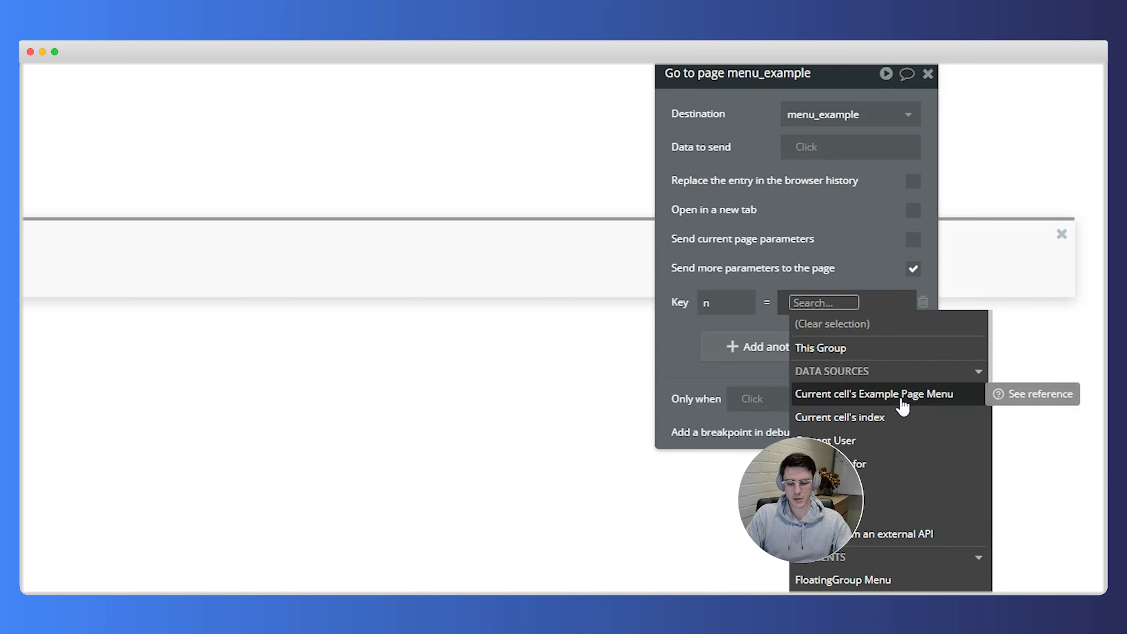
type("example")
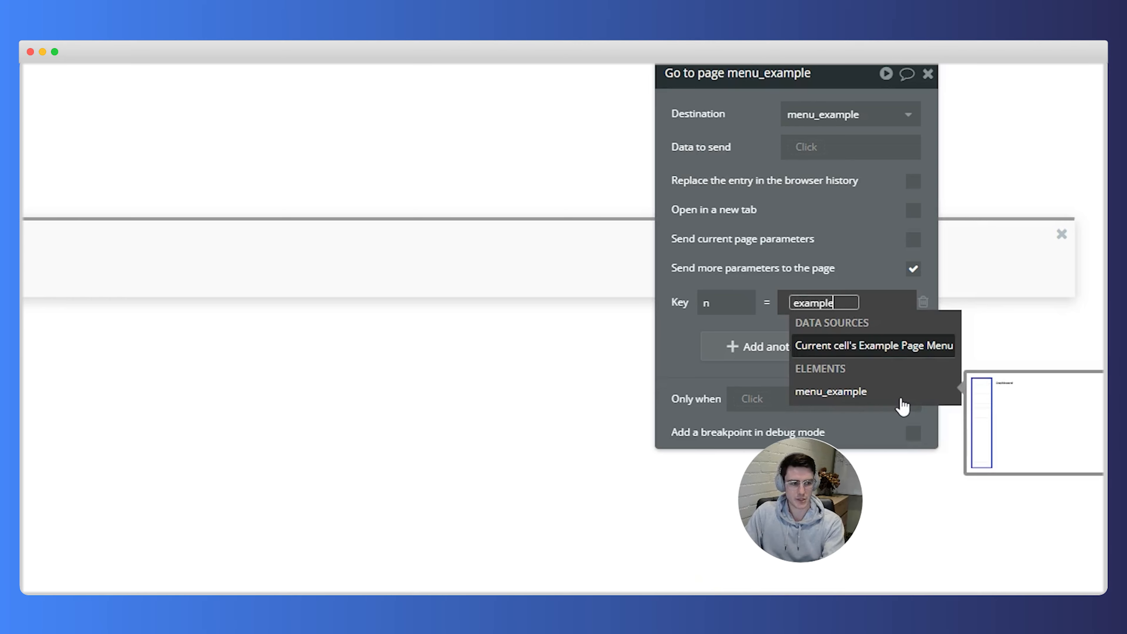
left_click(818, 350)
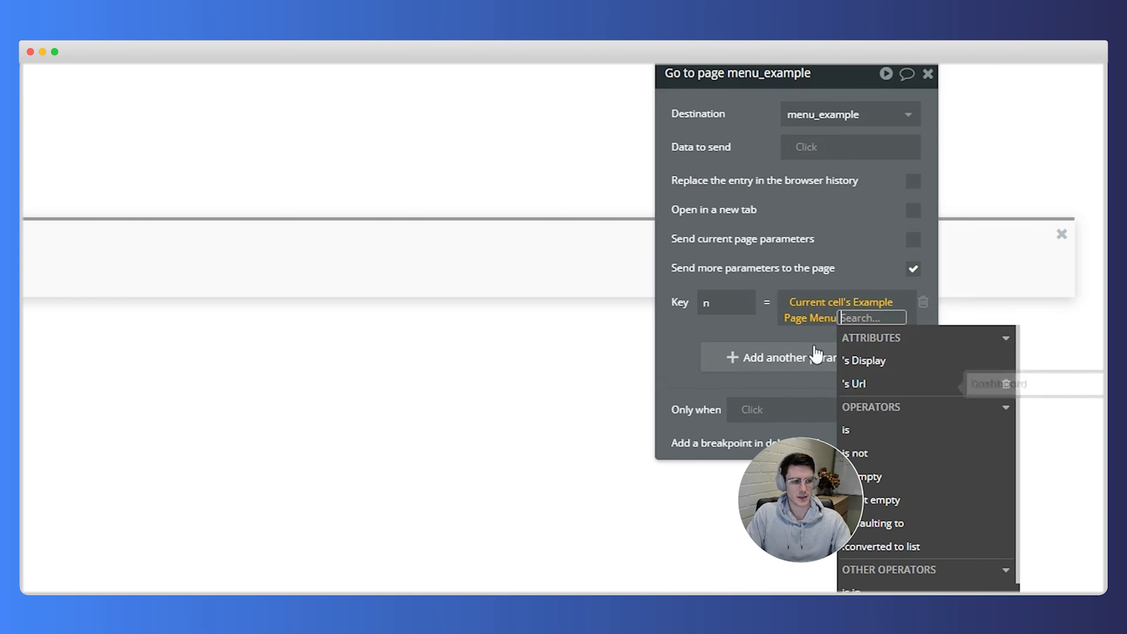
left_click(881, 385)
left_click(869, 254)
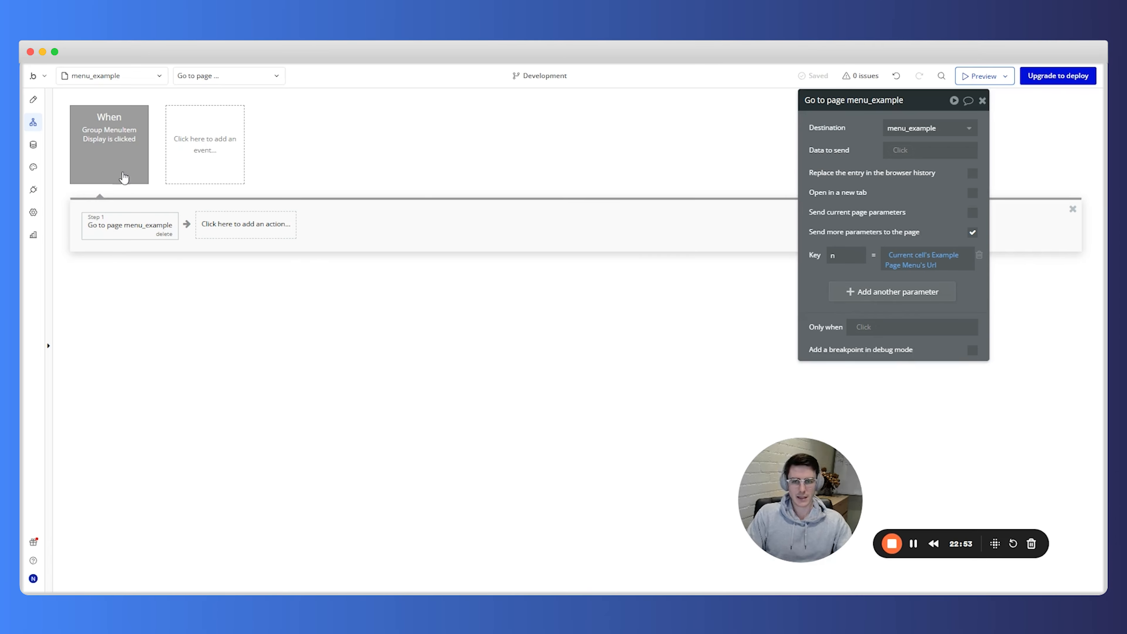
Step: Return to the page design and open the properties of the heading text in Group Page
mouse_move(124, 164)
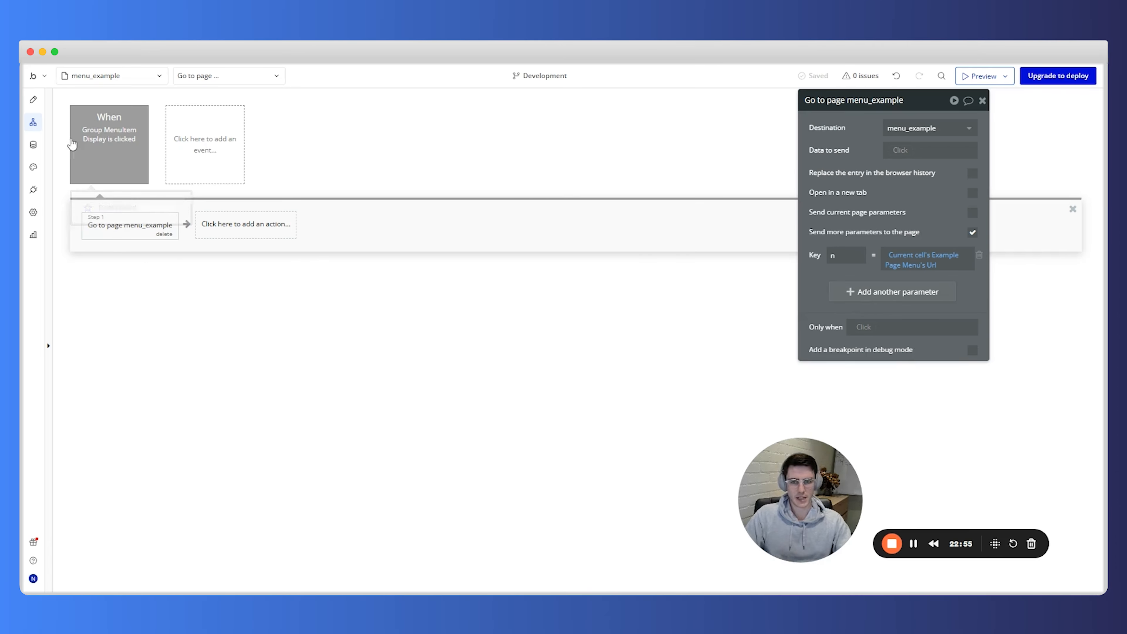
left_click(33, 99)
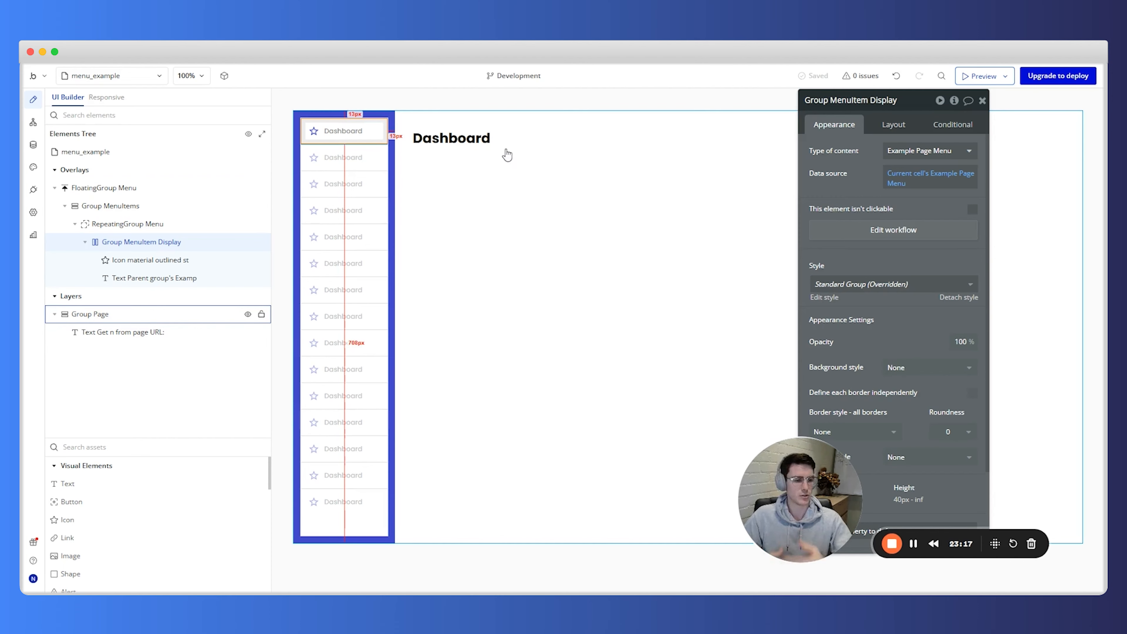
left_click(442, 141)
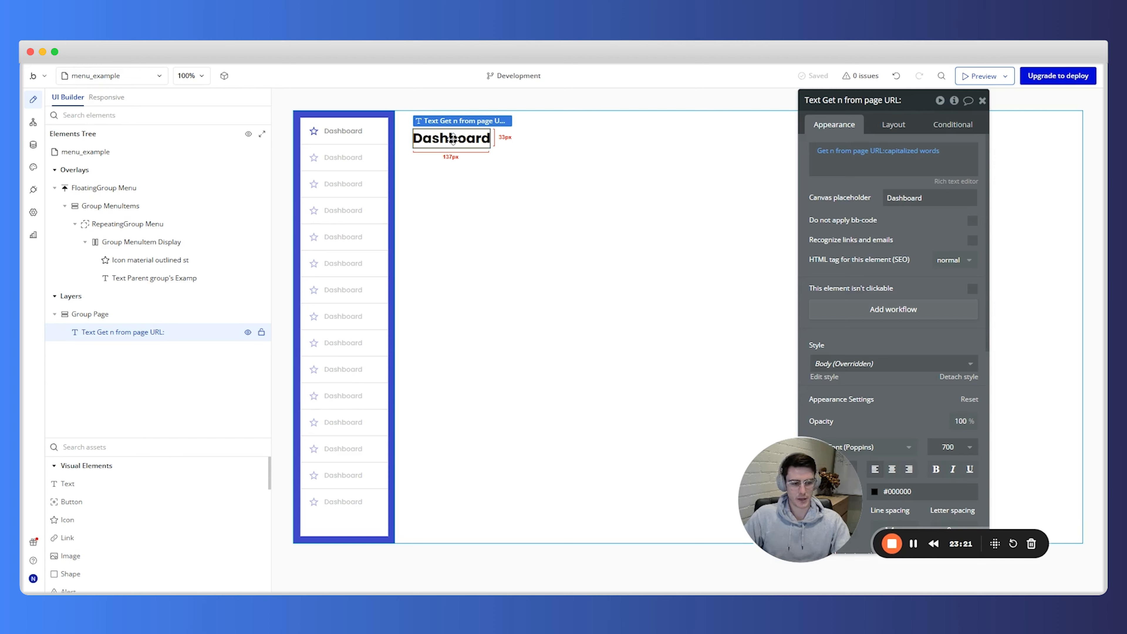
Step: Open the click workflow of Group MenuItem Display in the side menu
left_click(377, 137)
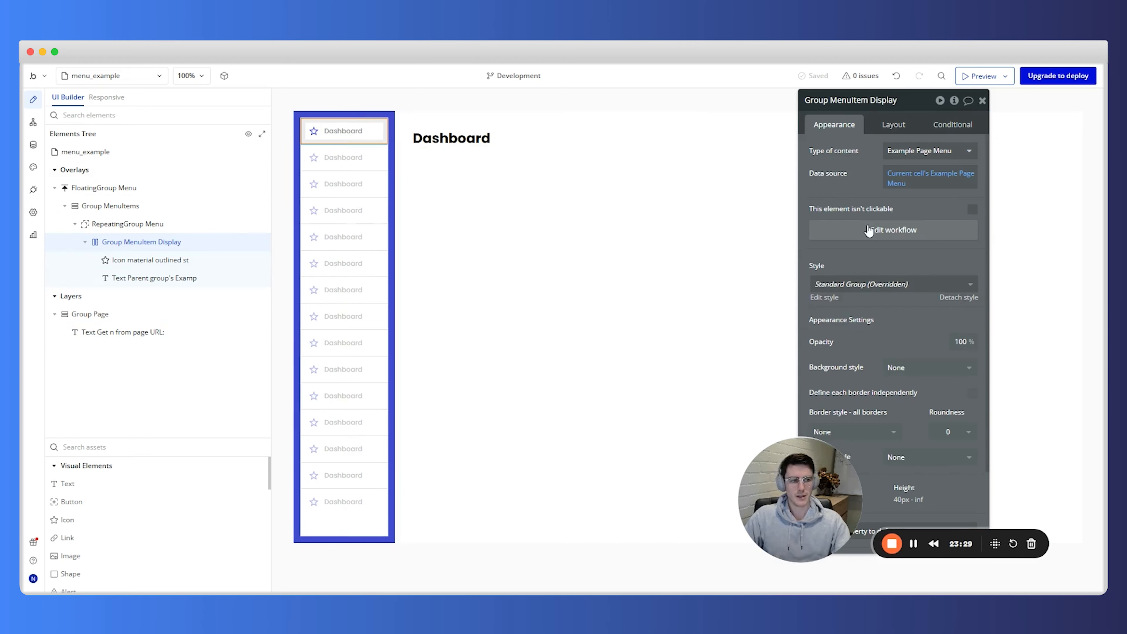
left_click(892, 231)
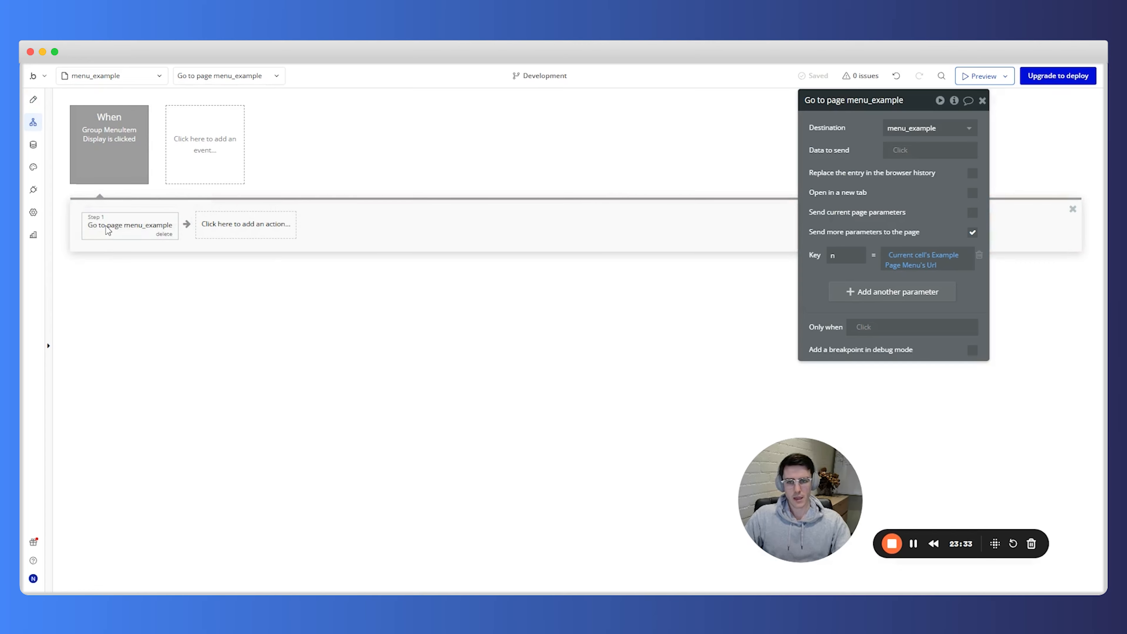
left_click(234, 227)
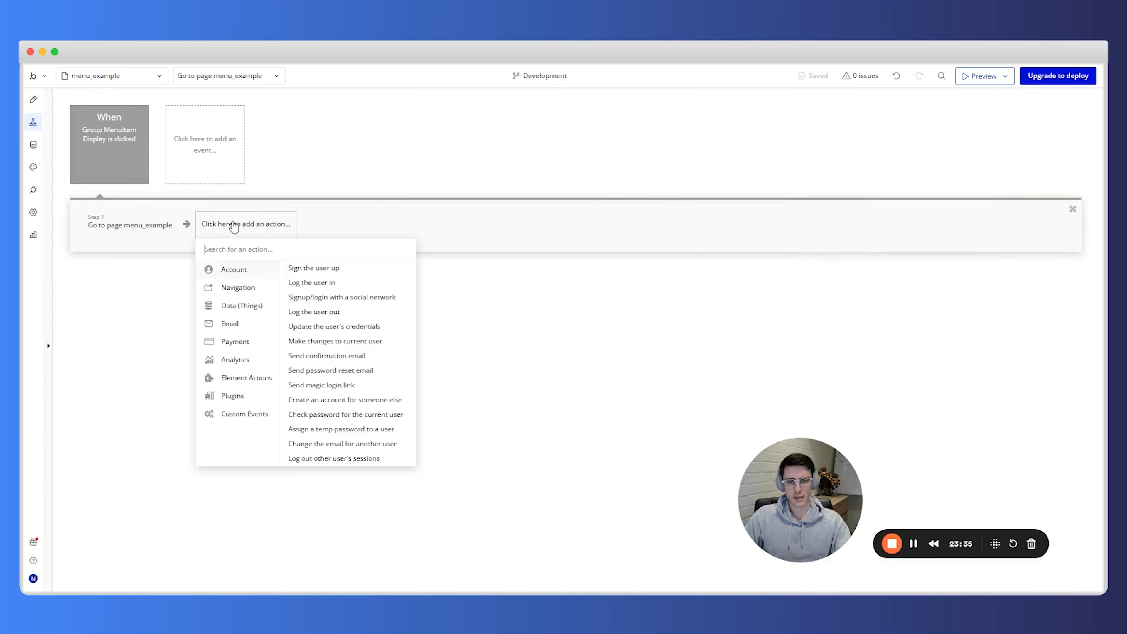
type("go to")
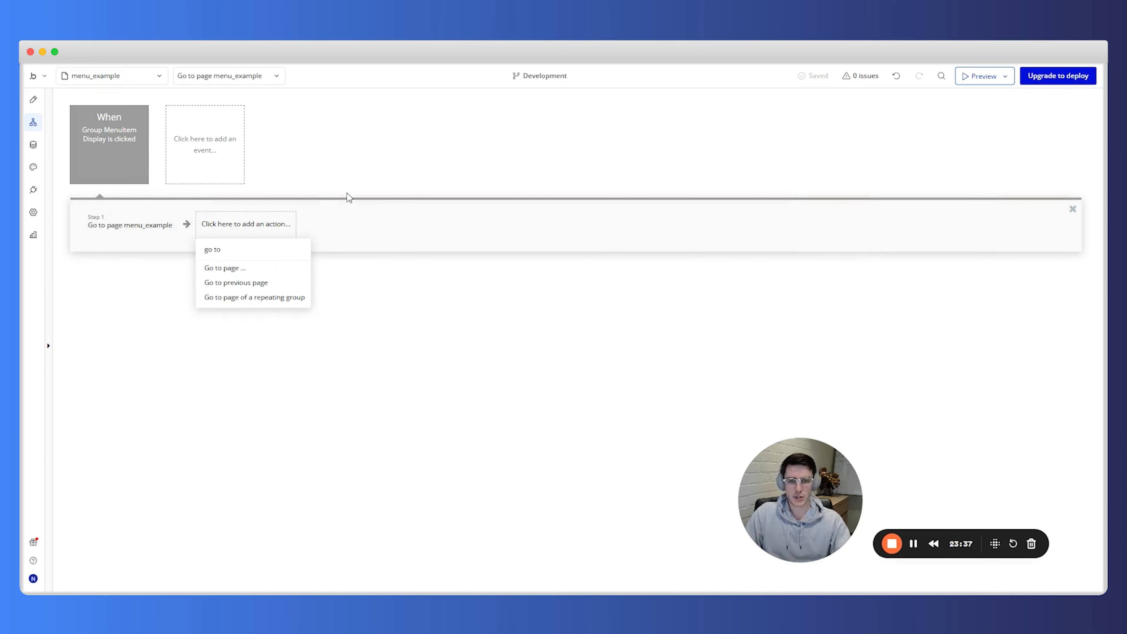
left_click(149, 222)
Step: Examine the Go to page action's settings and the available destination pages
left_click(151, 224)
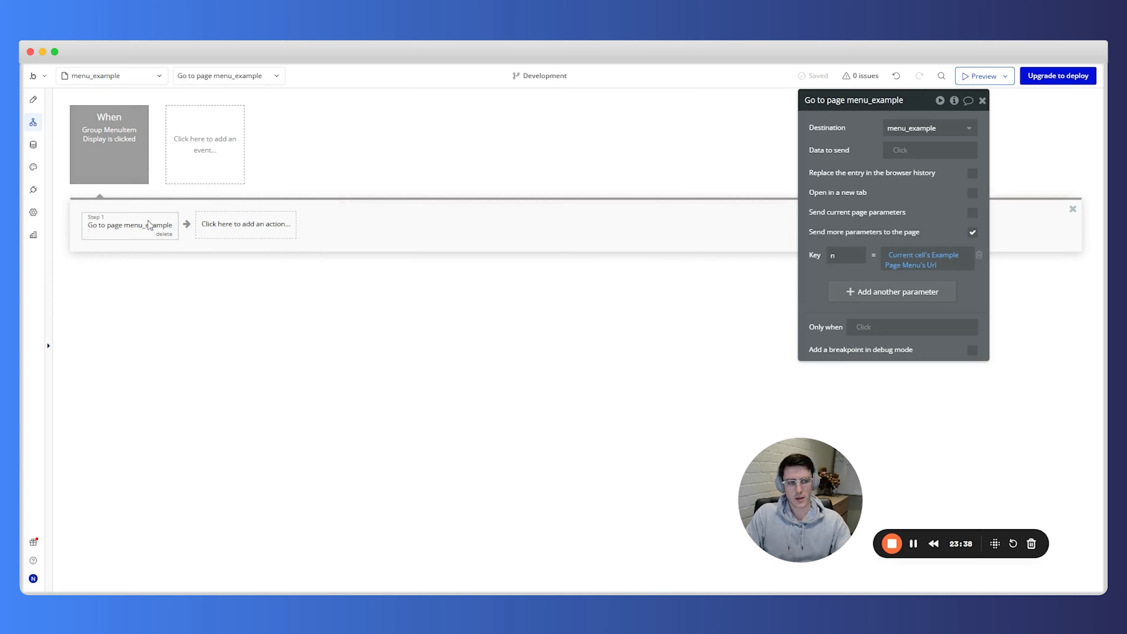
left_click(905, 129)
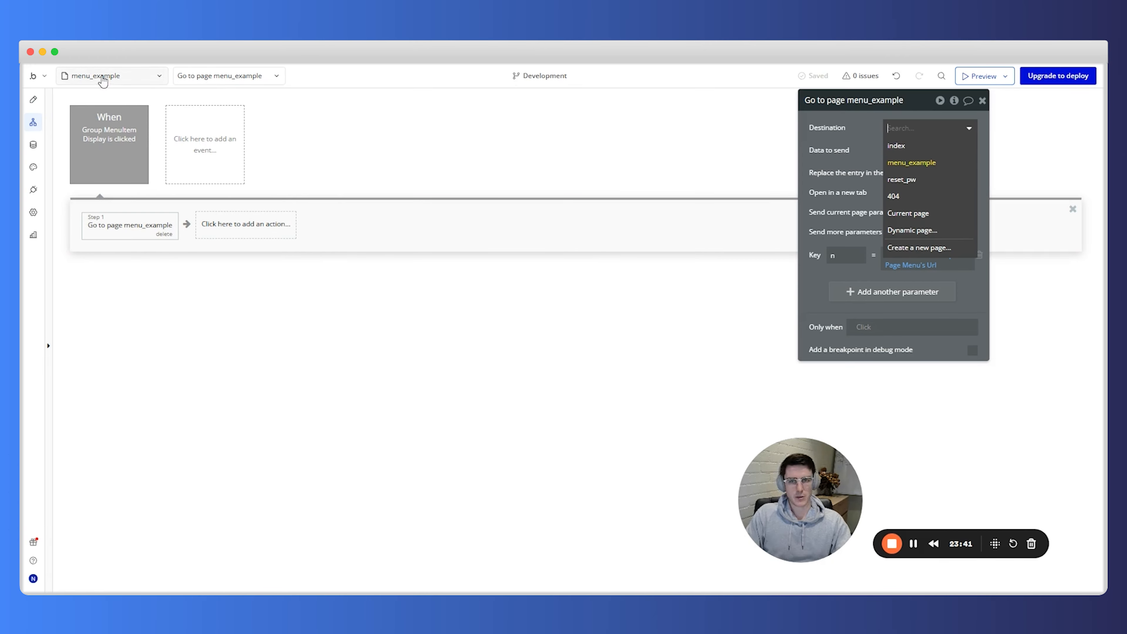
left_click(802, 132)
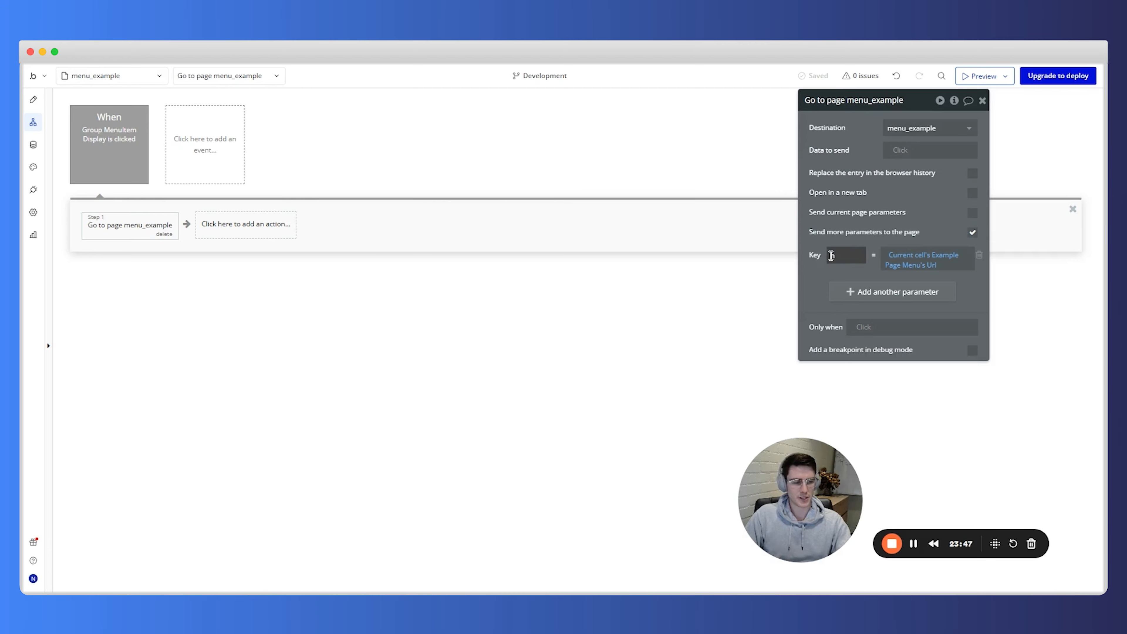
Step: Clear the value of parameter "n" and rebuild it as Current cell's Example Page Menu's Url
left_click(910, 262)
right_click(912, 263)
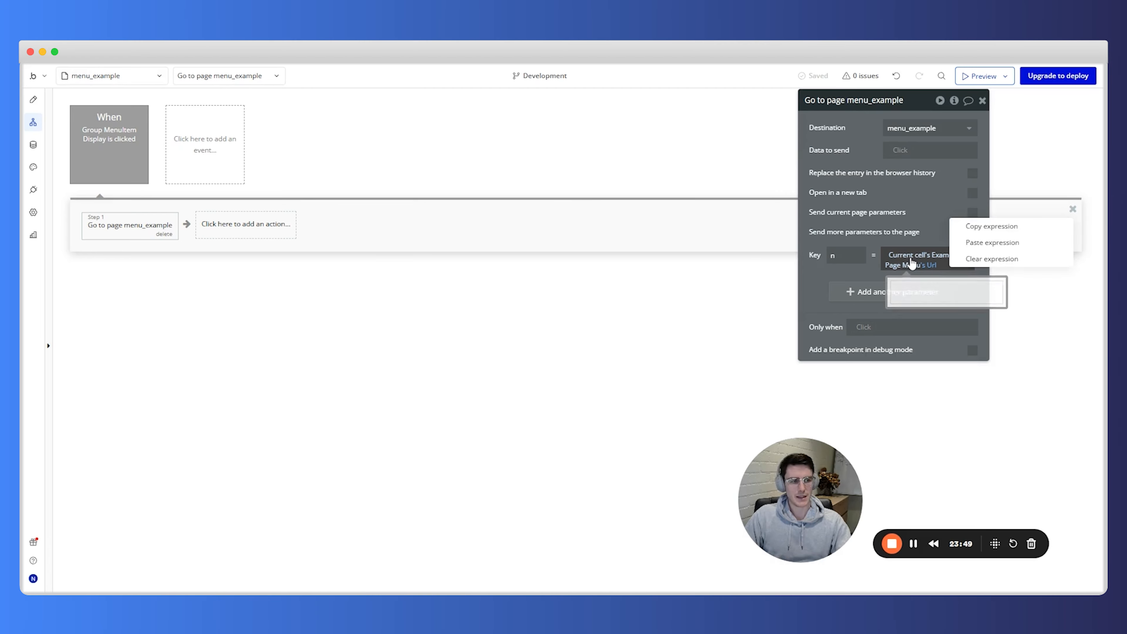
left_click(992, 259)
left_click(949, 256)
left_click(949, 256)
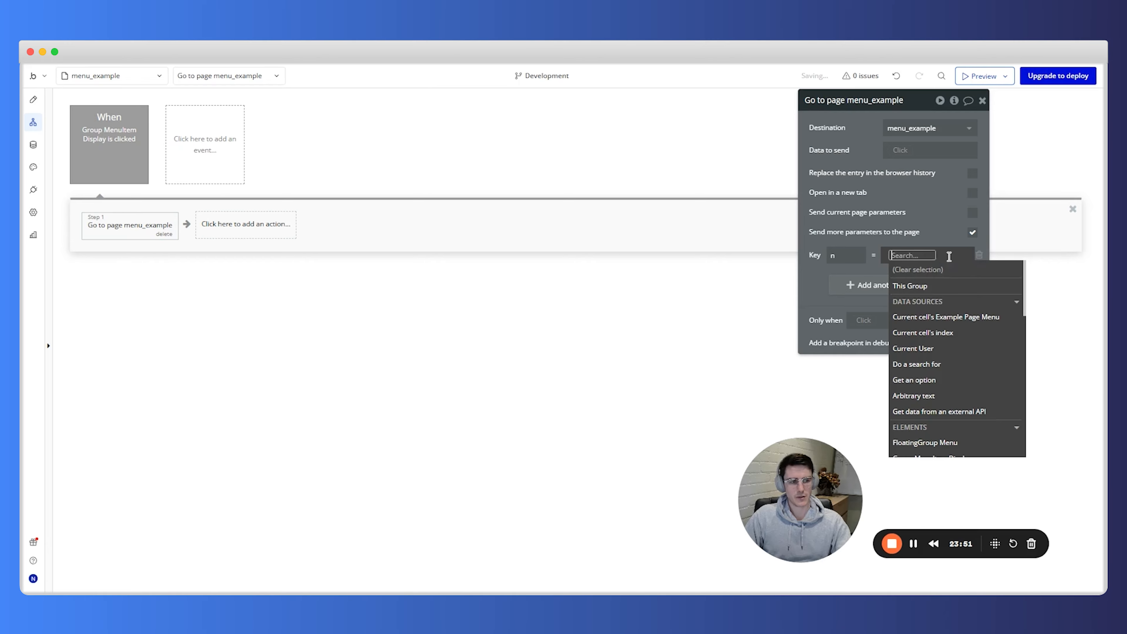
left_click(932, 317)
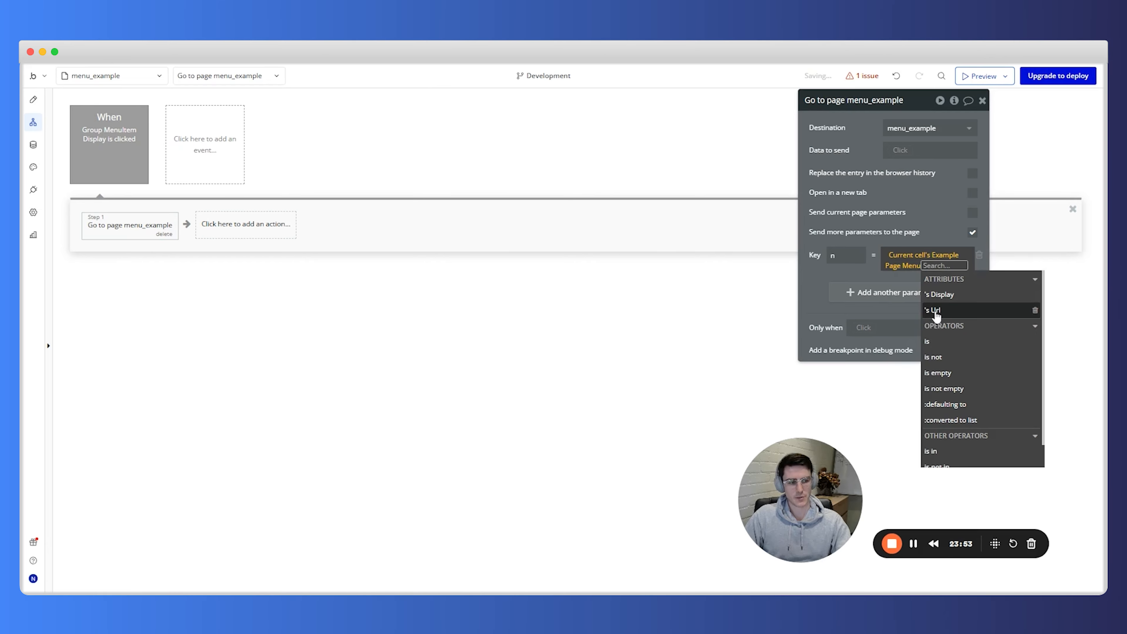
left_click(936, 313)
left_click(866, 217)
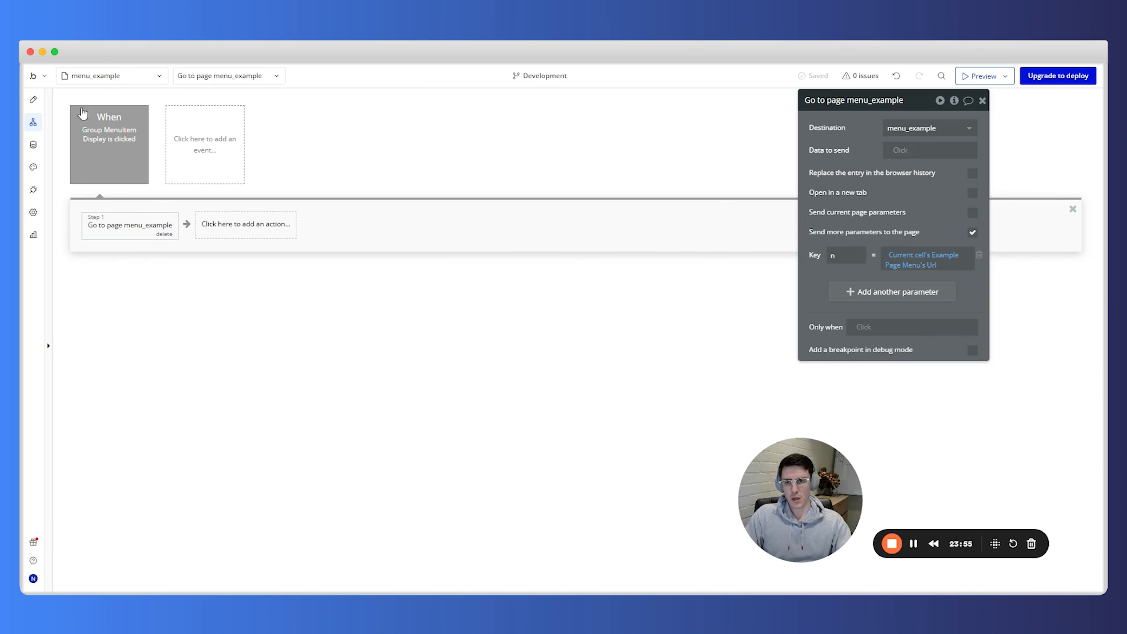
Step: Return to the page design and set the bottom margin of Group MenuItem Display to 4 px
left_click(33, 99)
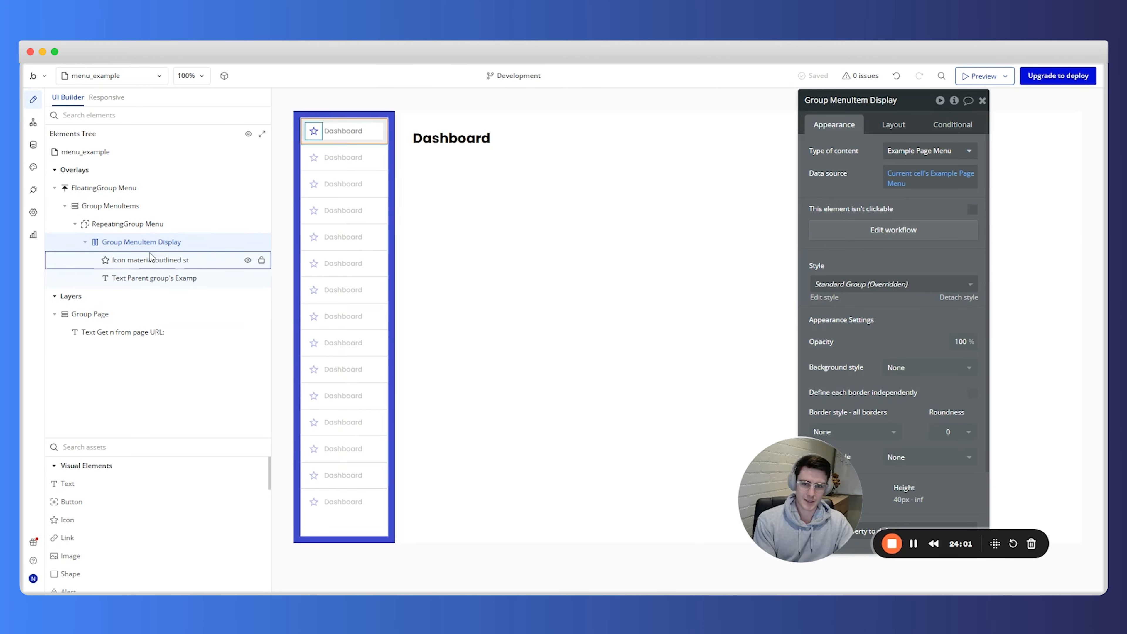
left_click(881, 130)
left_click_drag(820, 484, 512, 481)
scroll(889, 464, "down", 2)
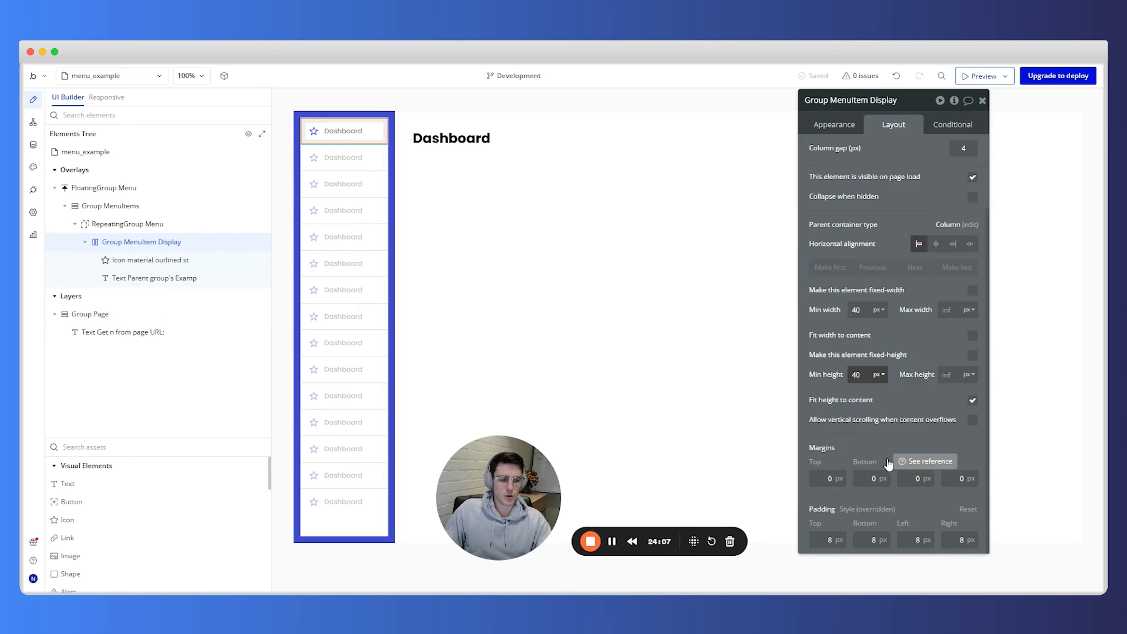
left_click(872, 479)
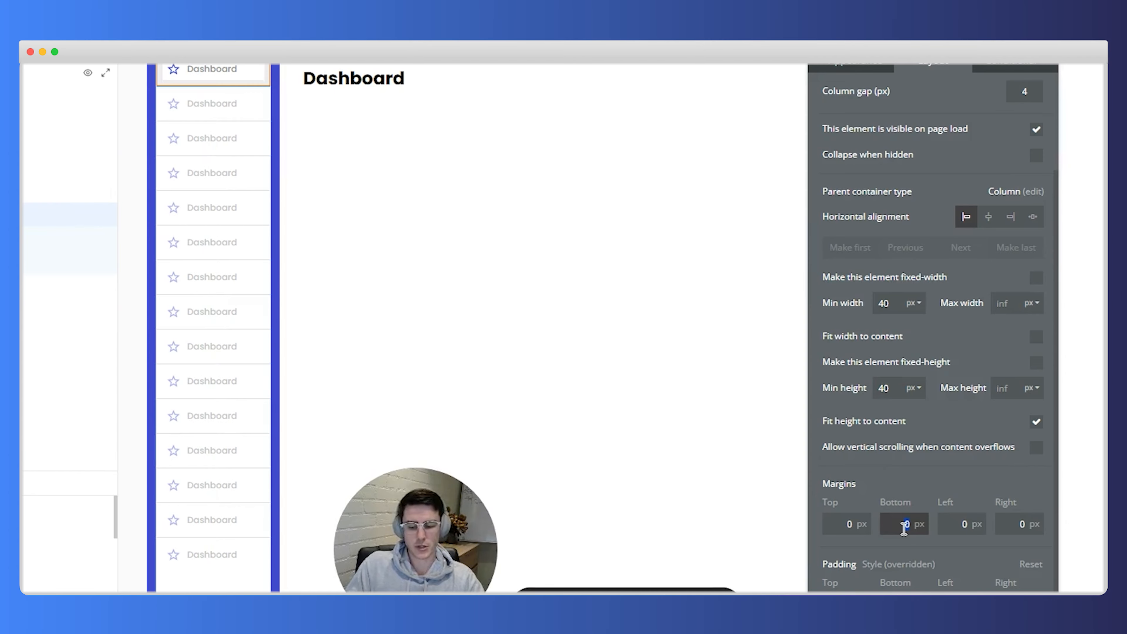
type("4")
key("Tab")
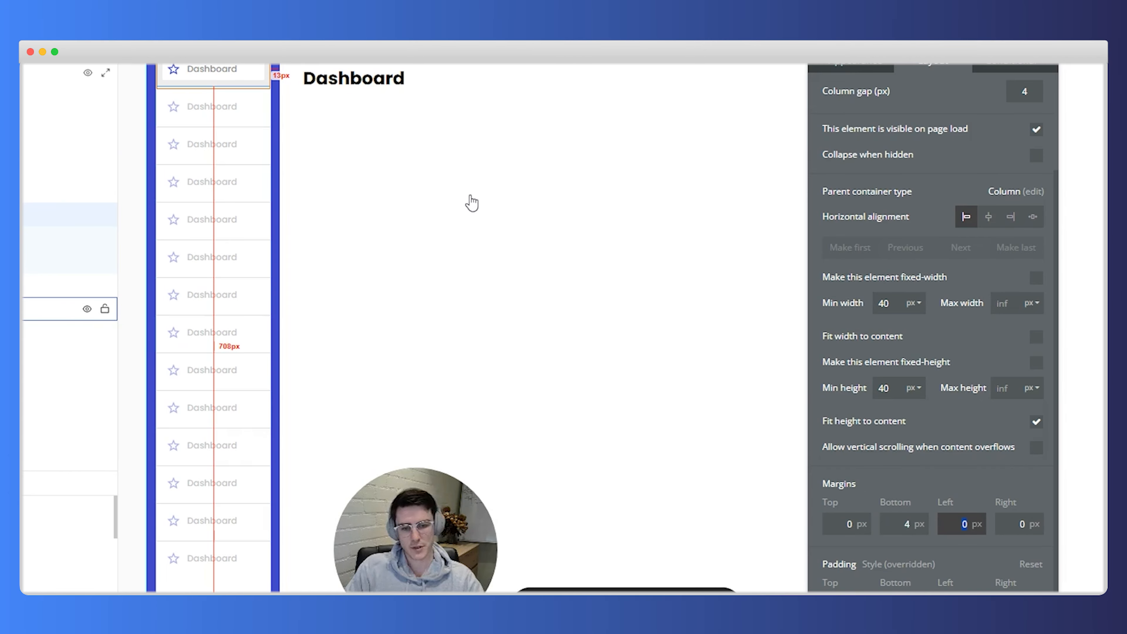
Step: Add a second condition to the menu item's icon for when Parent group's Example Page Menu is Dashboard
left_click(179, 68)
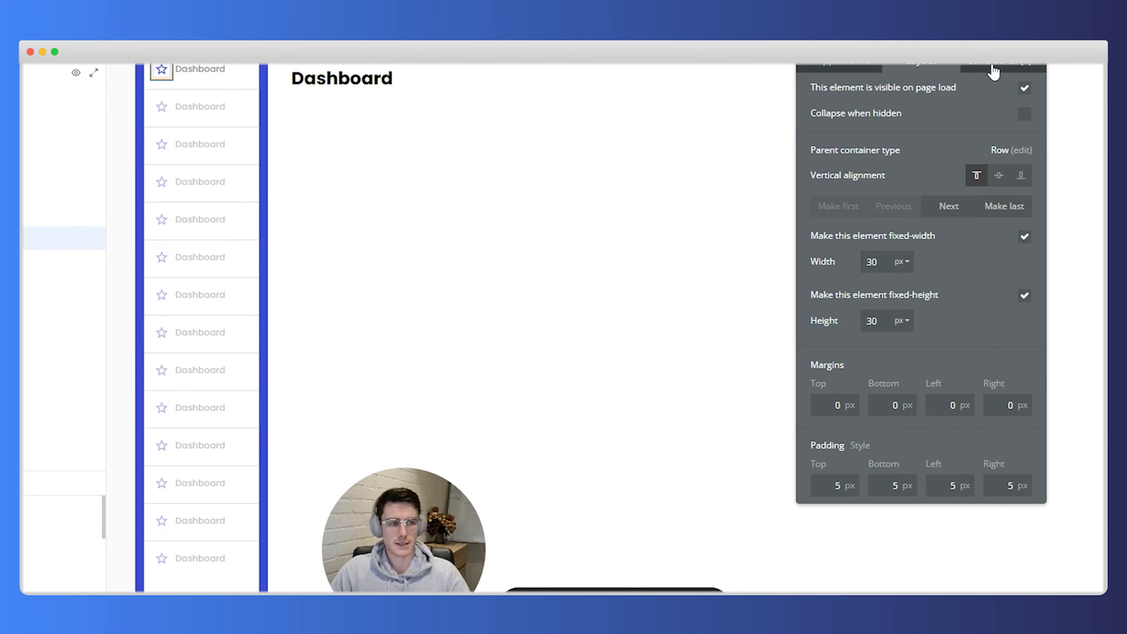
left_click(992, 67)
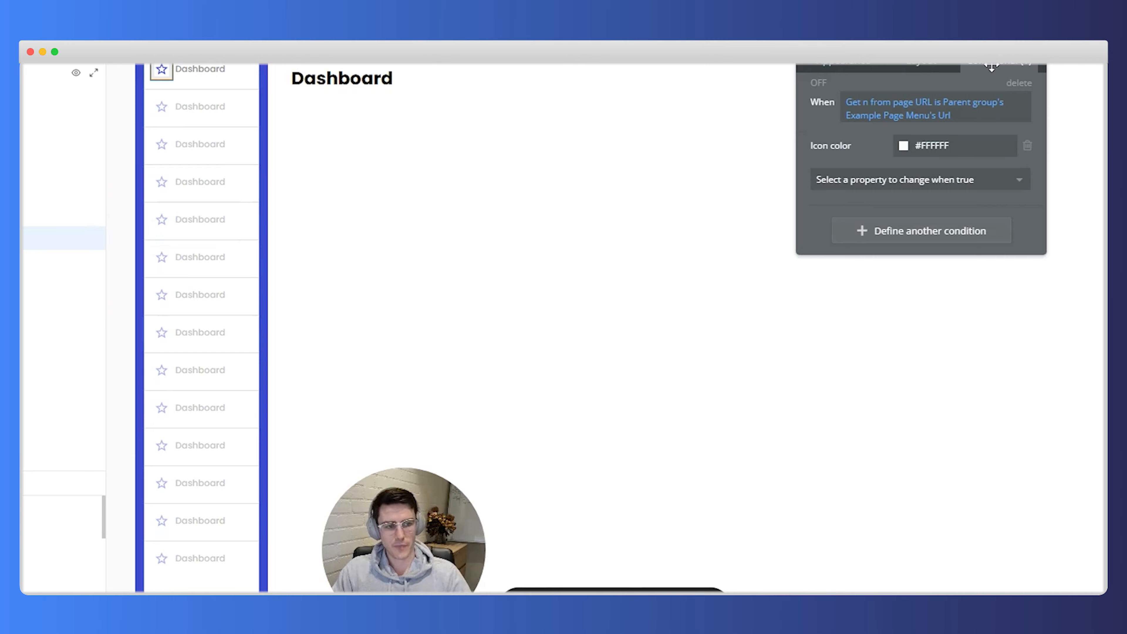
left_click(893, 247)
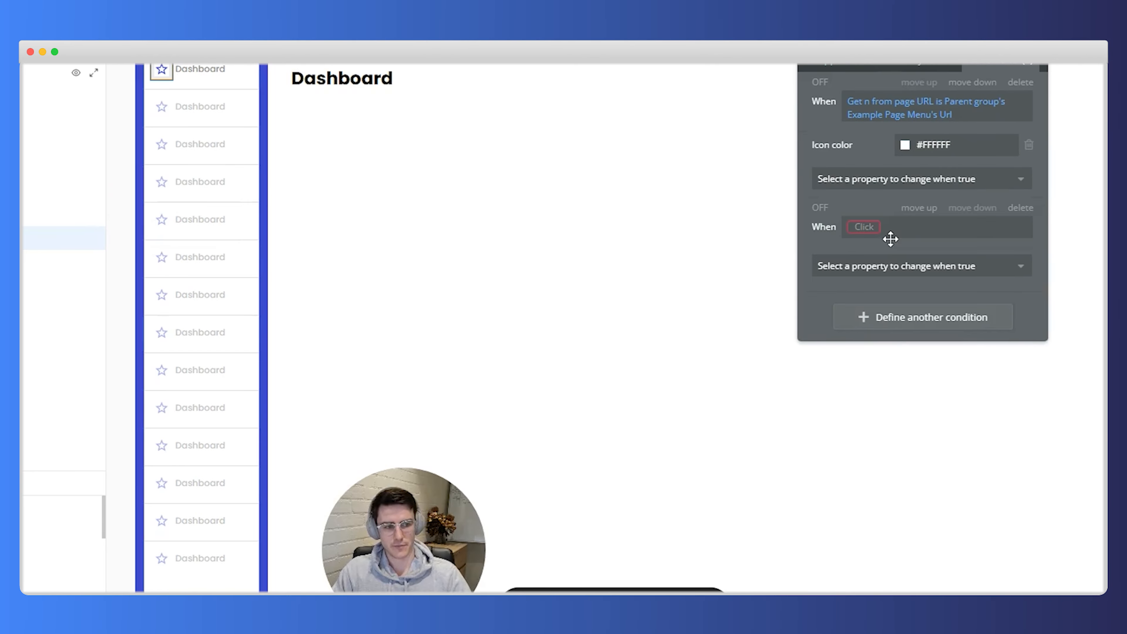
left_click(863, 227)
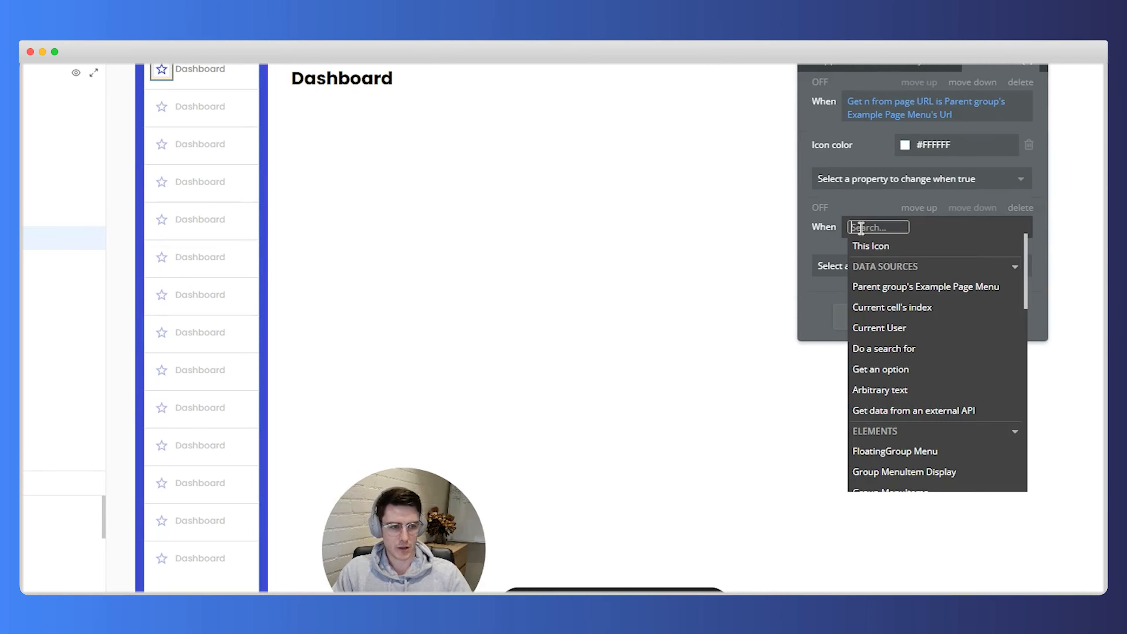
left_click(845, 231)
left_click(866, 227)
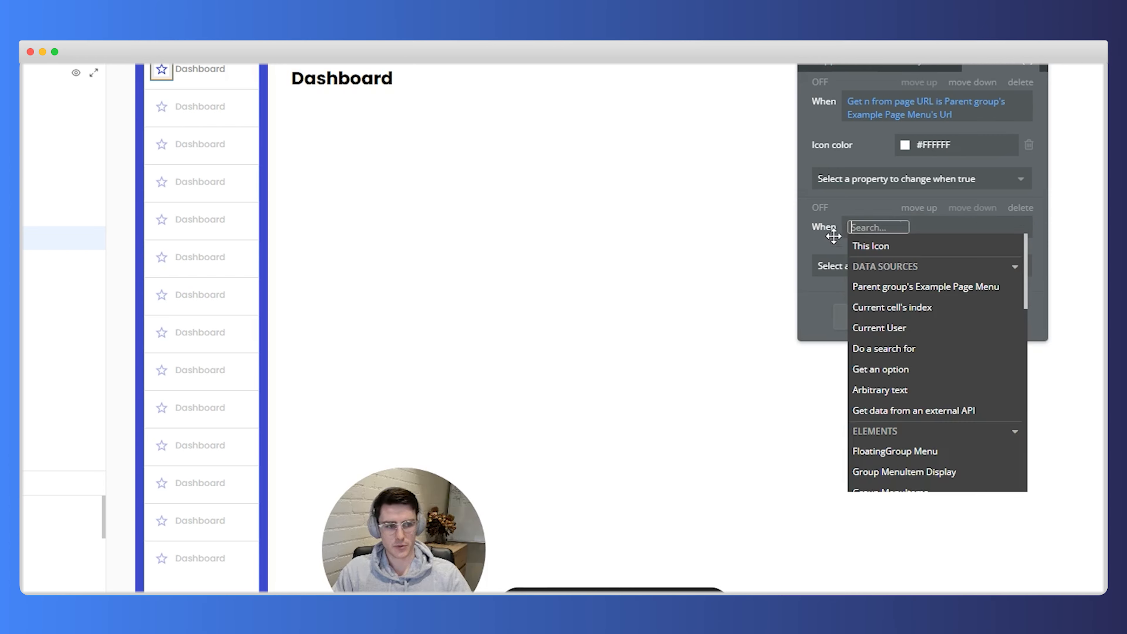
left_click(877, 288)
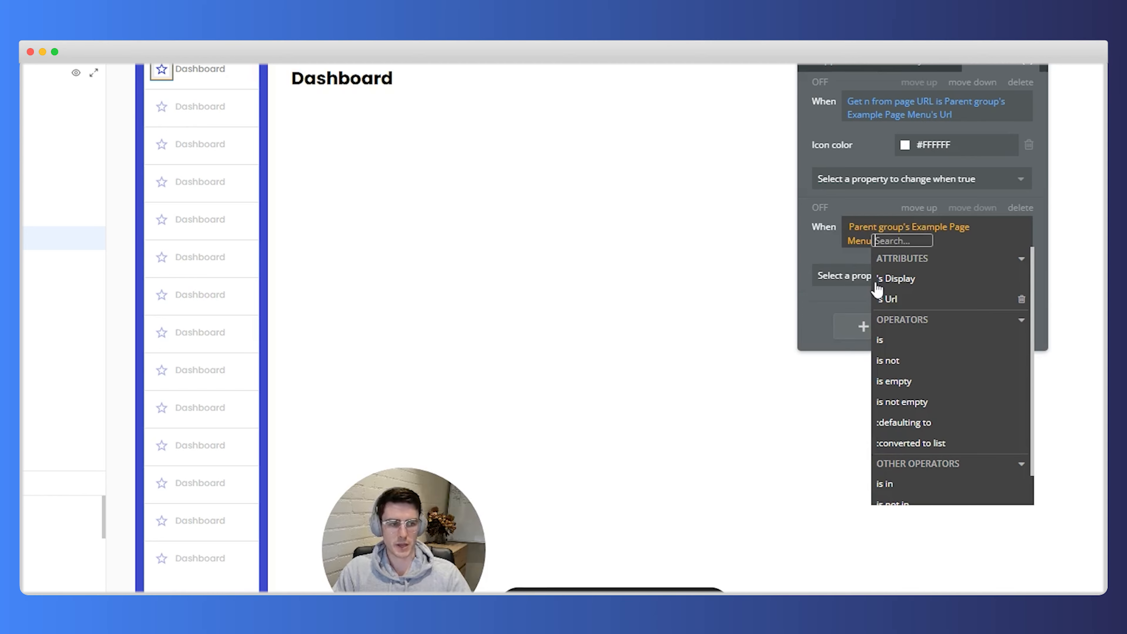
left_click(880, 339)
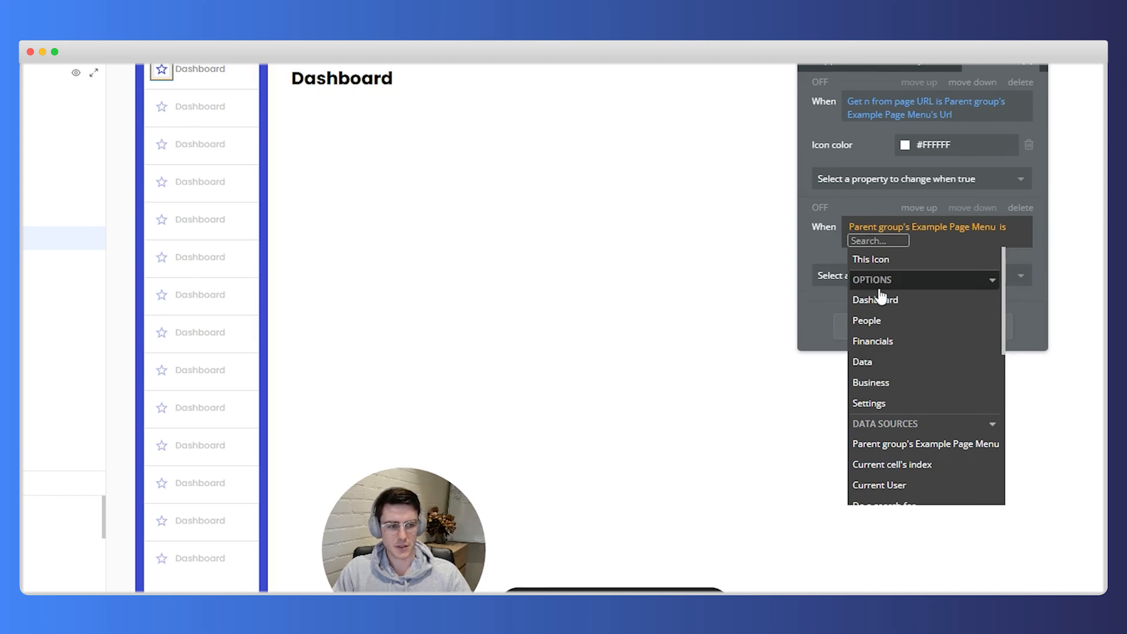
left_click(882, 307)
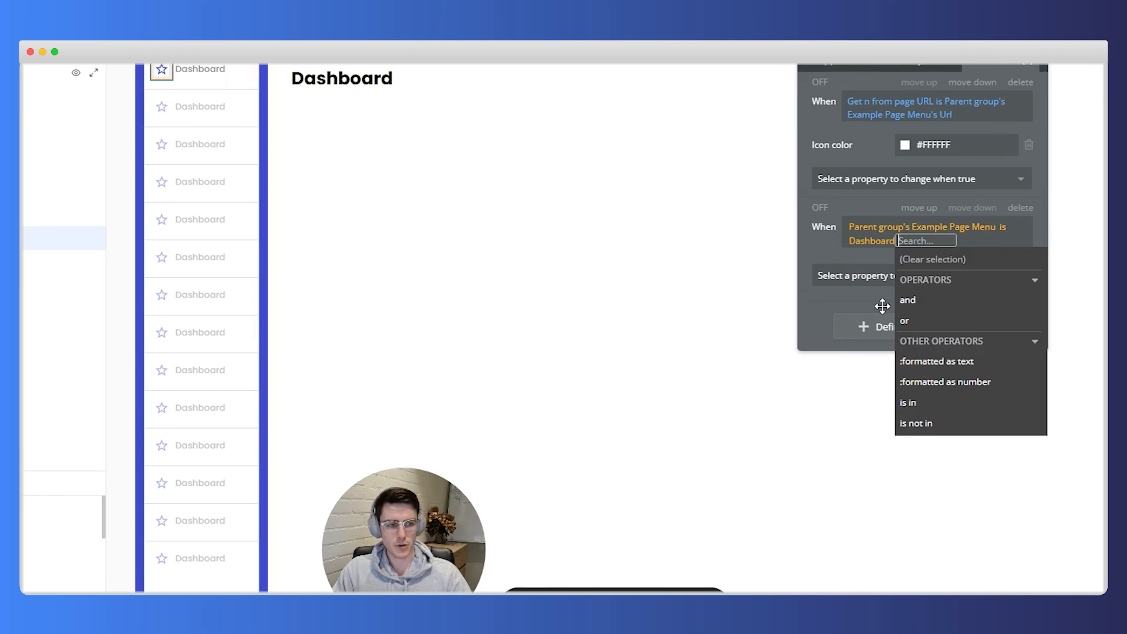
left_click(824, 248)
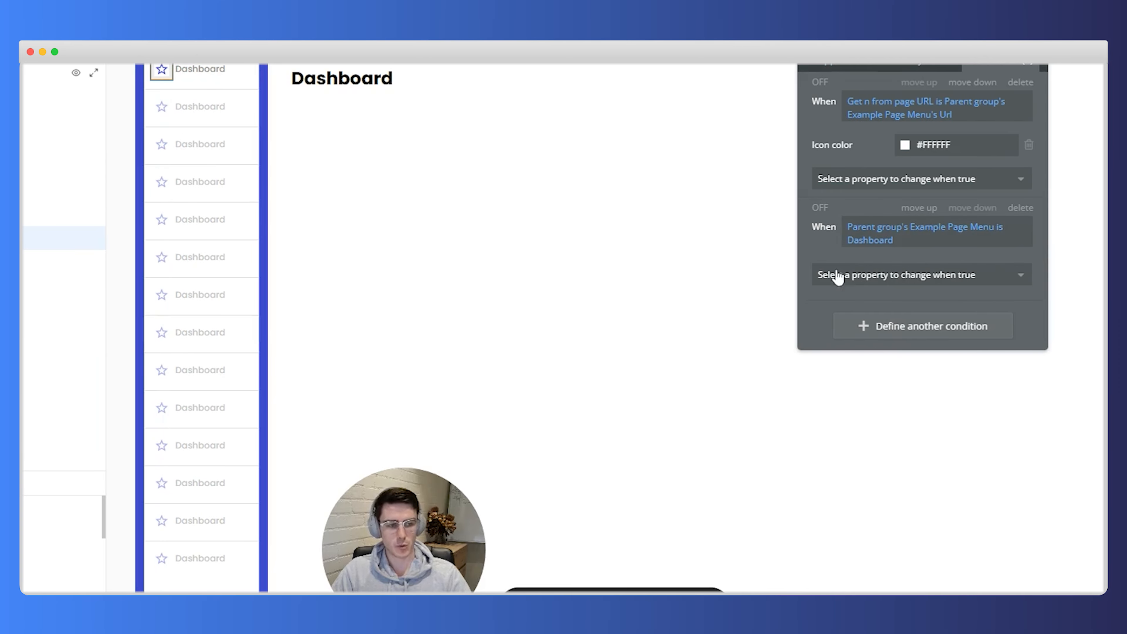
Step: Make the Dashboard condition change the icon to the outlined Material icon Add_home, found by searching "home"
left_click(872, 276)
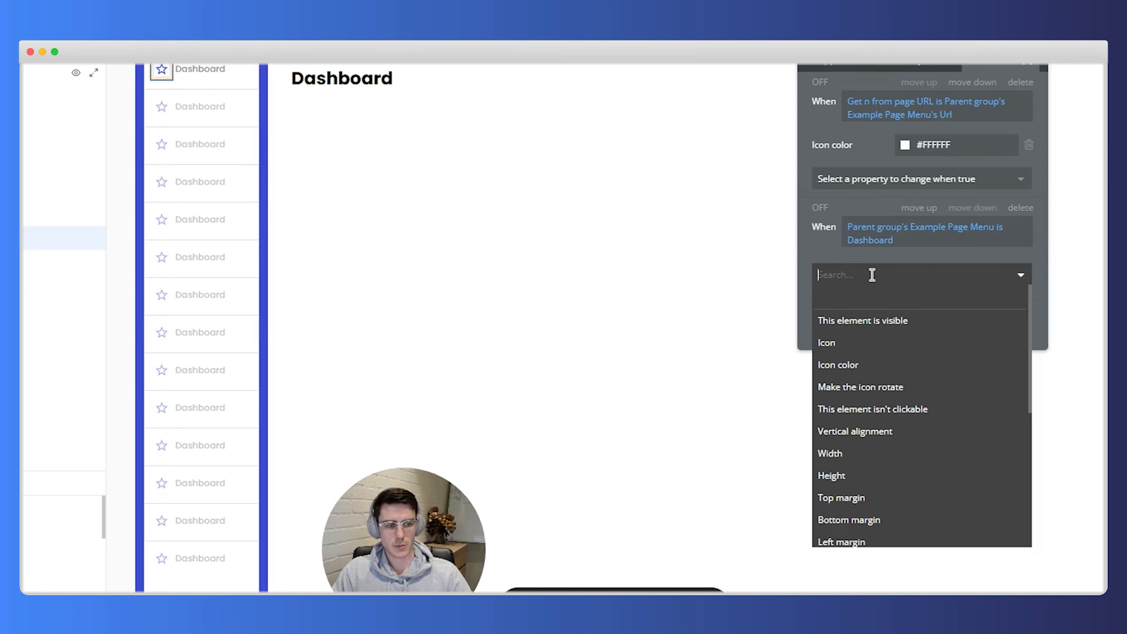
left_click(852, 344)
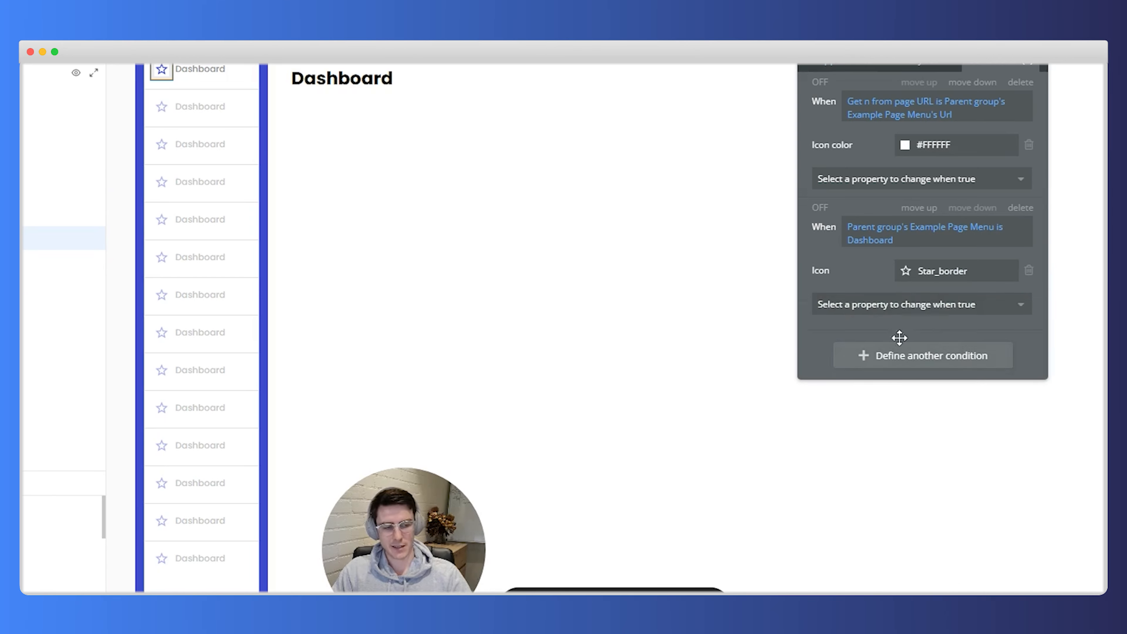
left_click(928, 278)
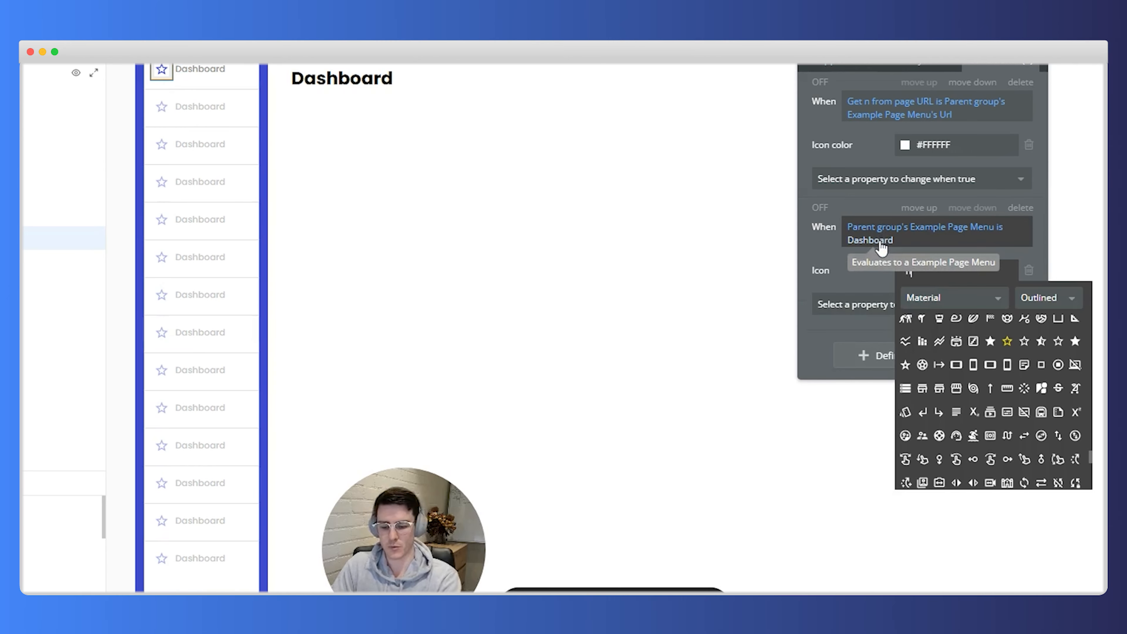
type("home")
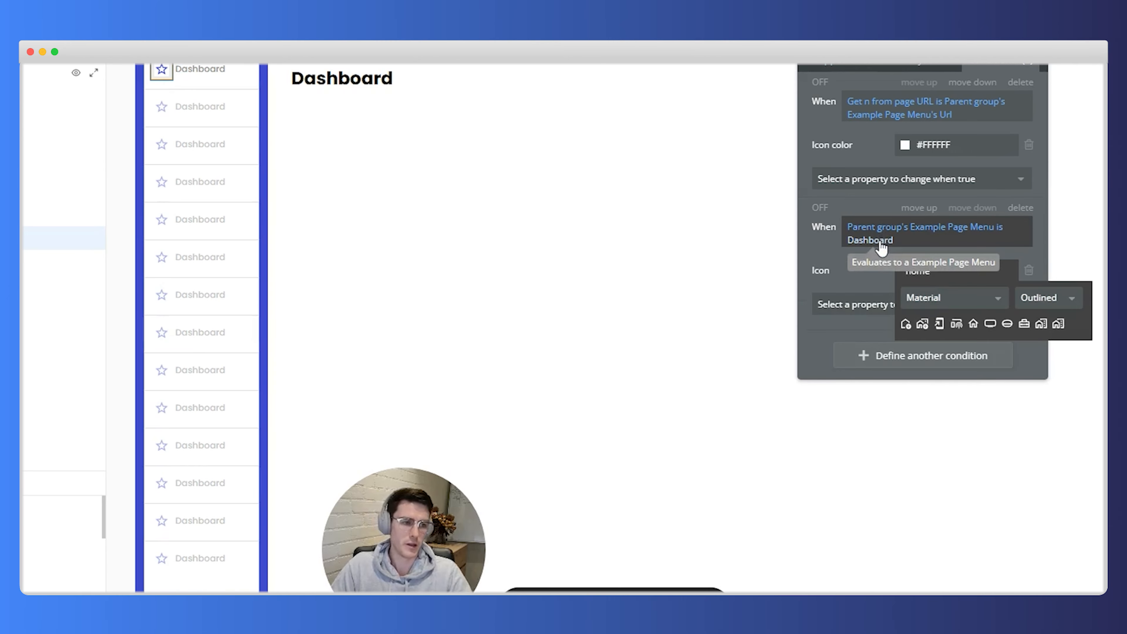
left_click(906, 324)
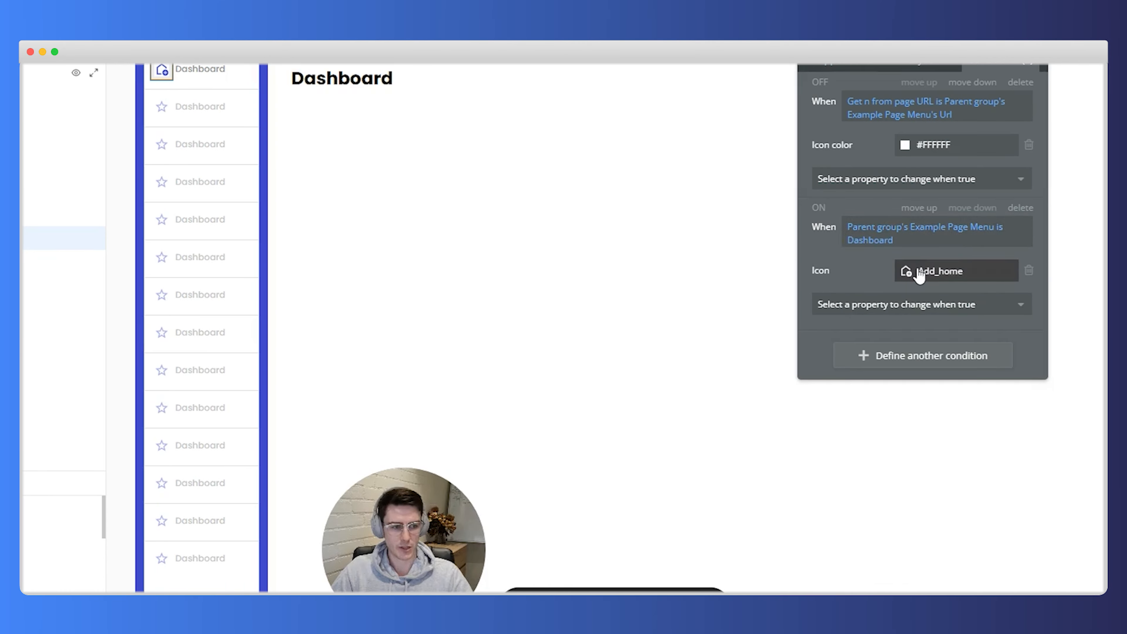
Step: Copy the icon's Dashboard condition and paste it as a third condition
right_click(838, 258)
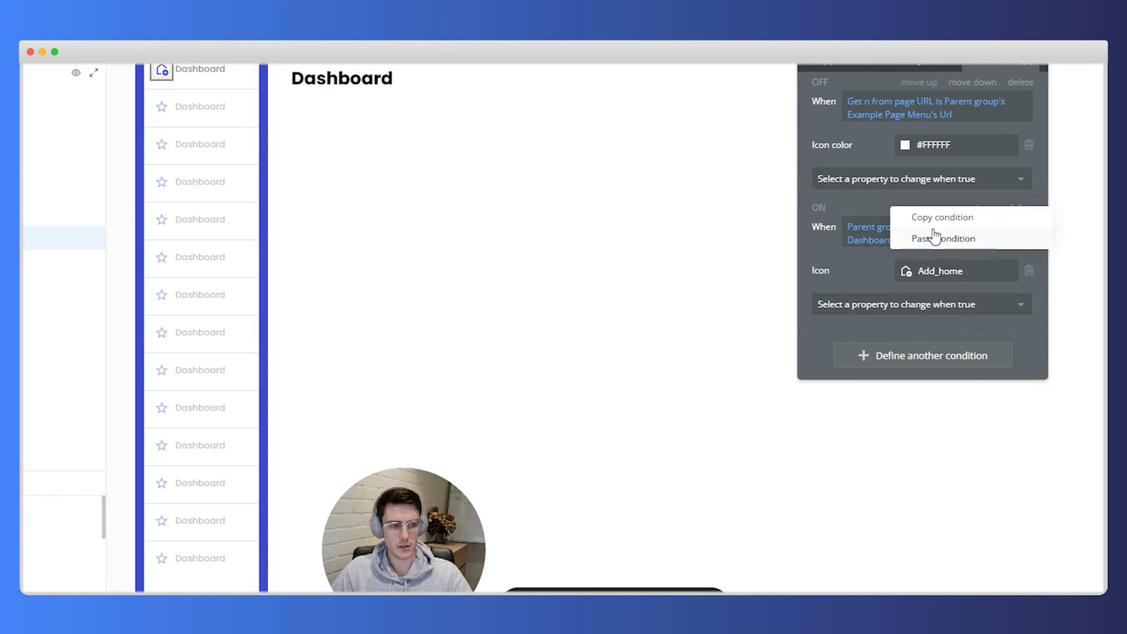
right_click(823, 267)
left_click(907, 240)
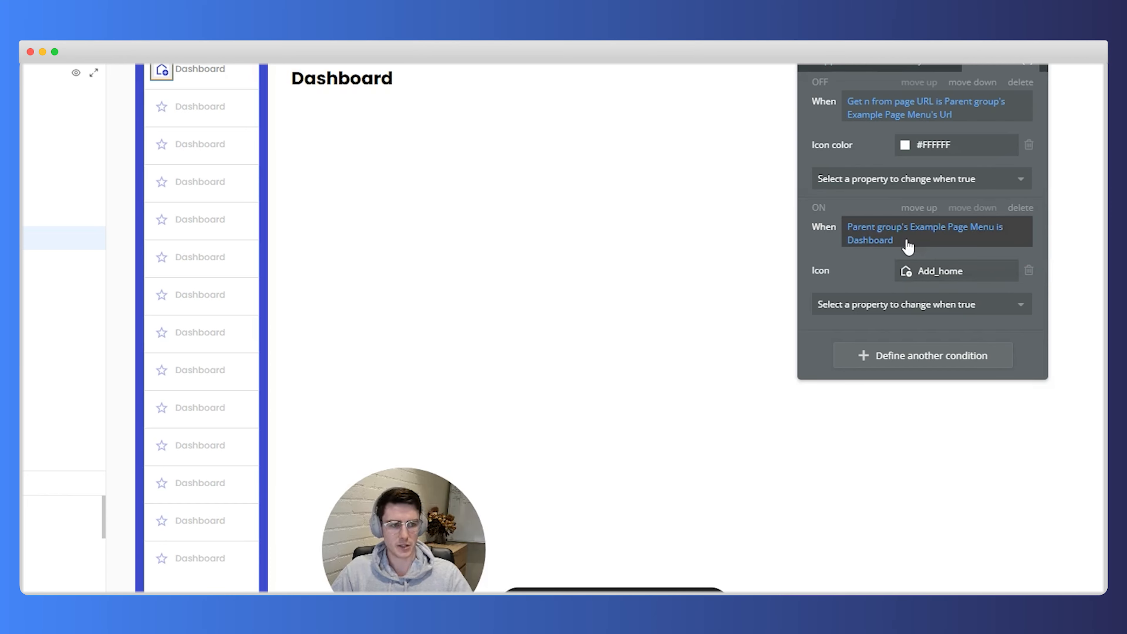
right_click(907, 363)
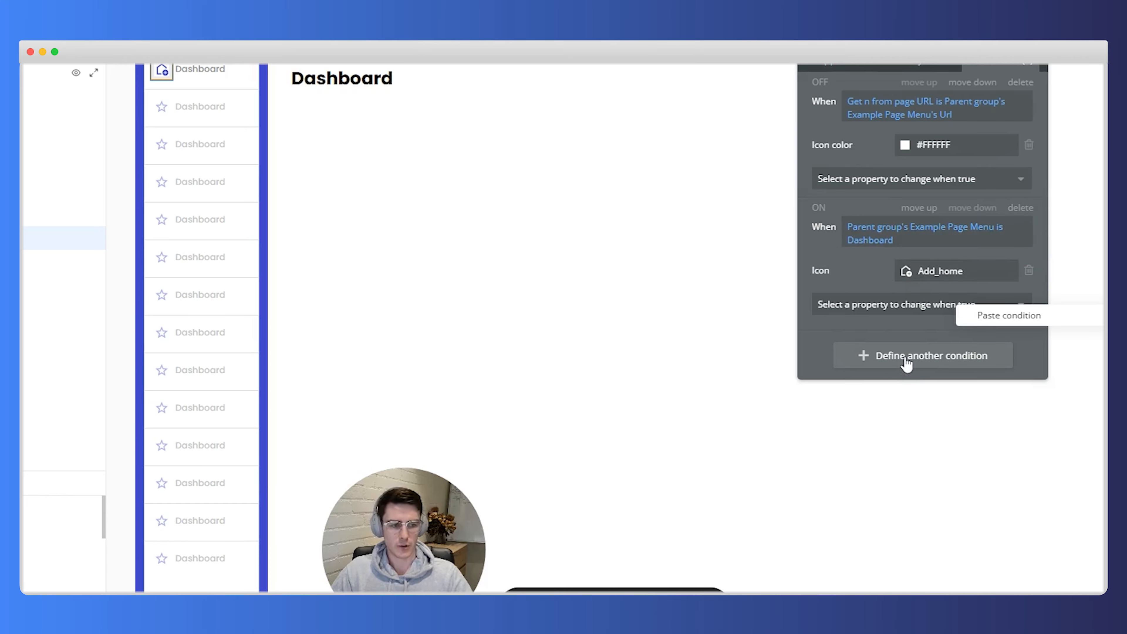
left_click(1030, 318)
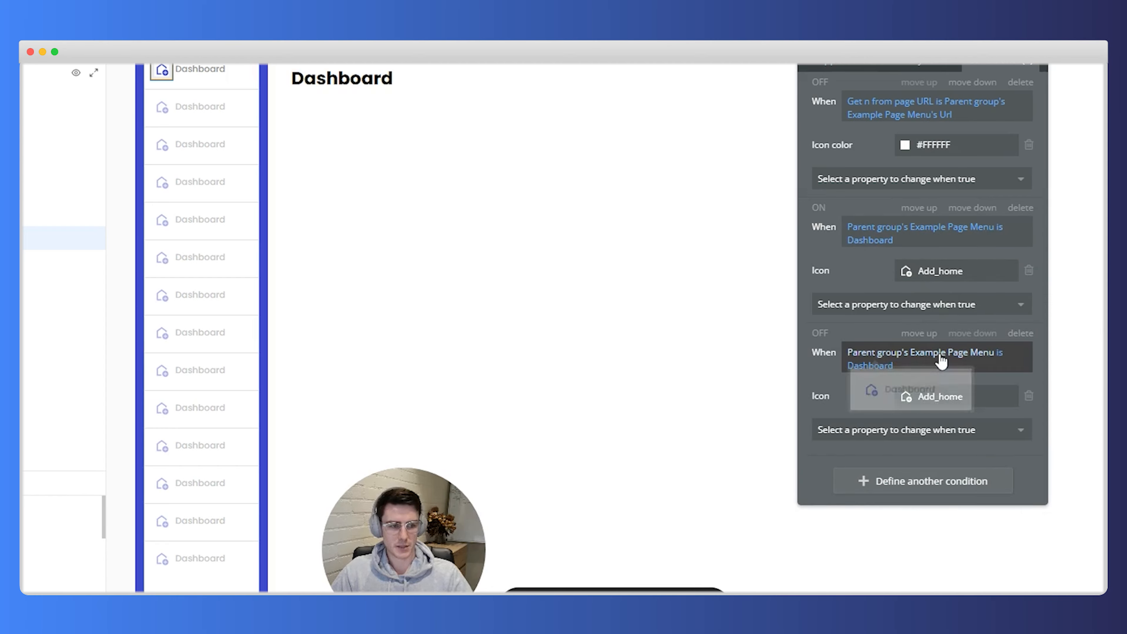
Step: Make the pasted third icon condition apply to People and change its icon to the outlined Material icon People, found by searching "people"
left_click(871, 366)
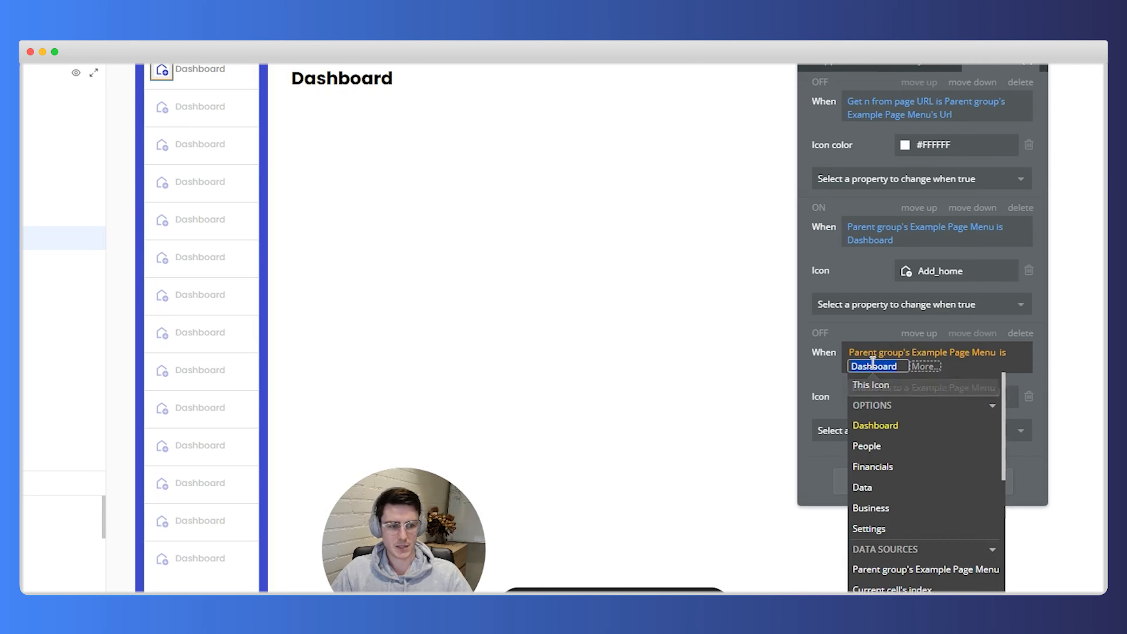
left_click(869, 446)
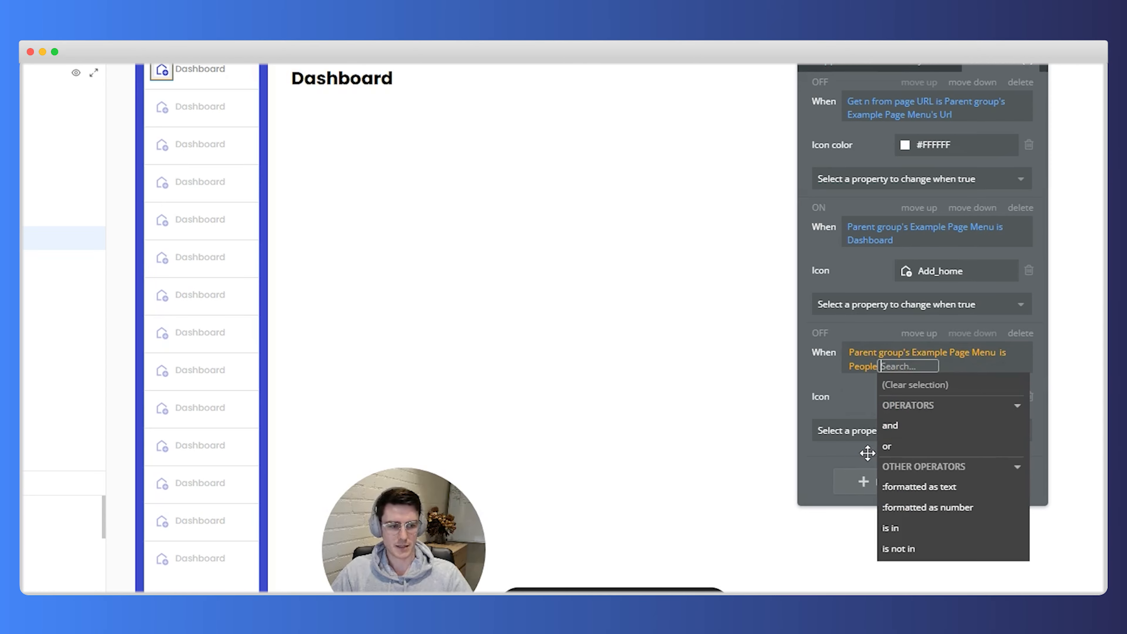
left_click(850, 412)
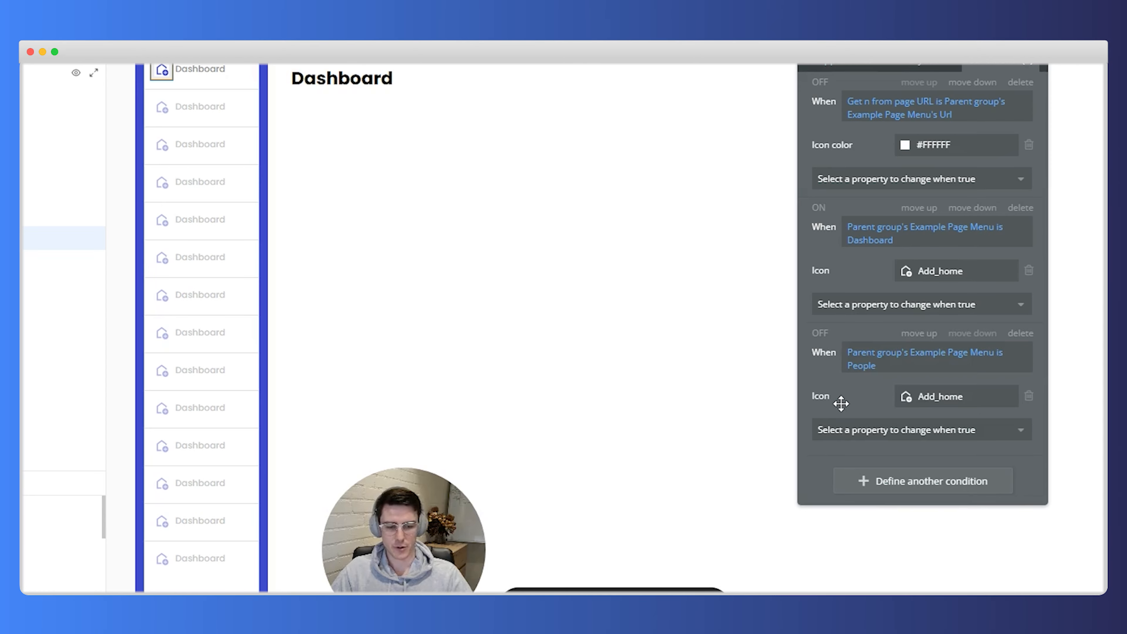
left_click(937, 396)
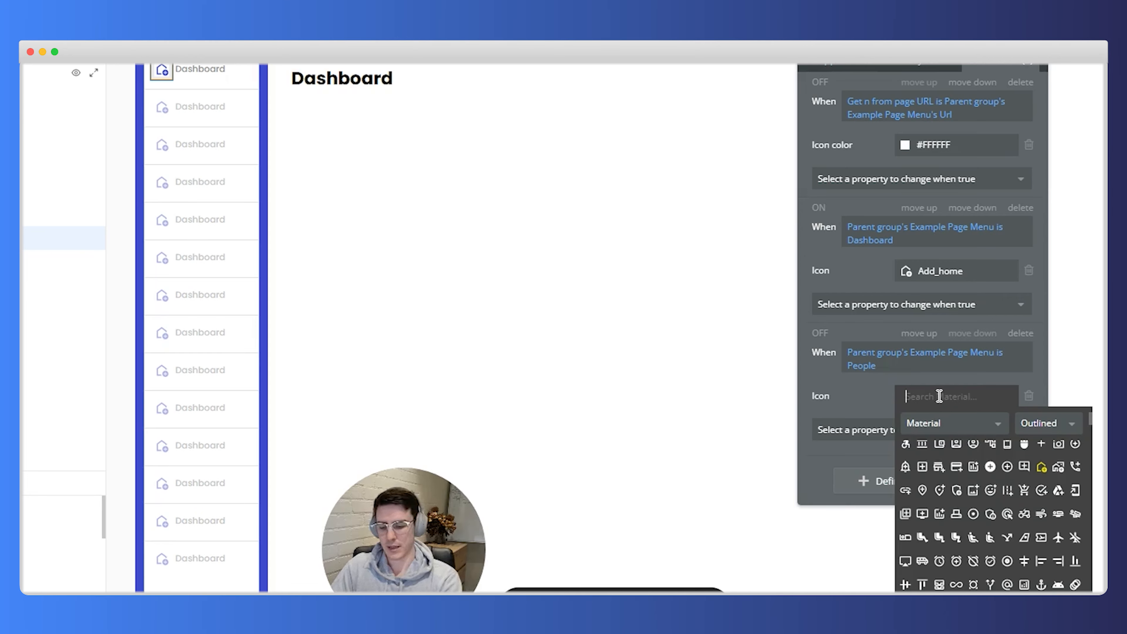
type("people")
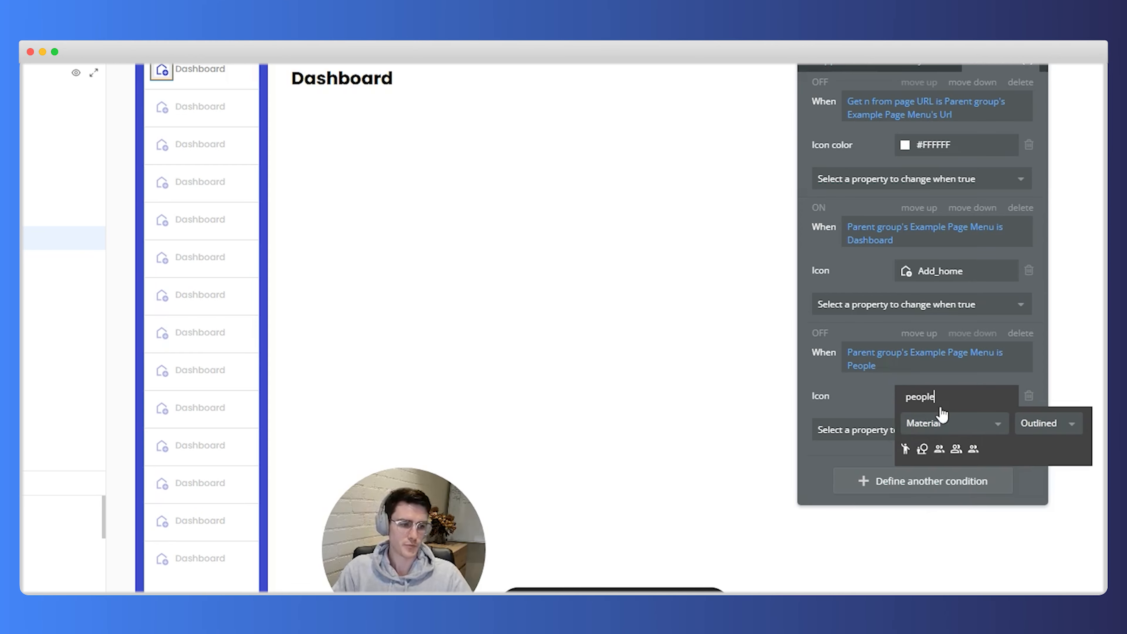
left_click(941, 449)
left_click_drag(863, 404, 889, 324)
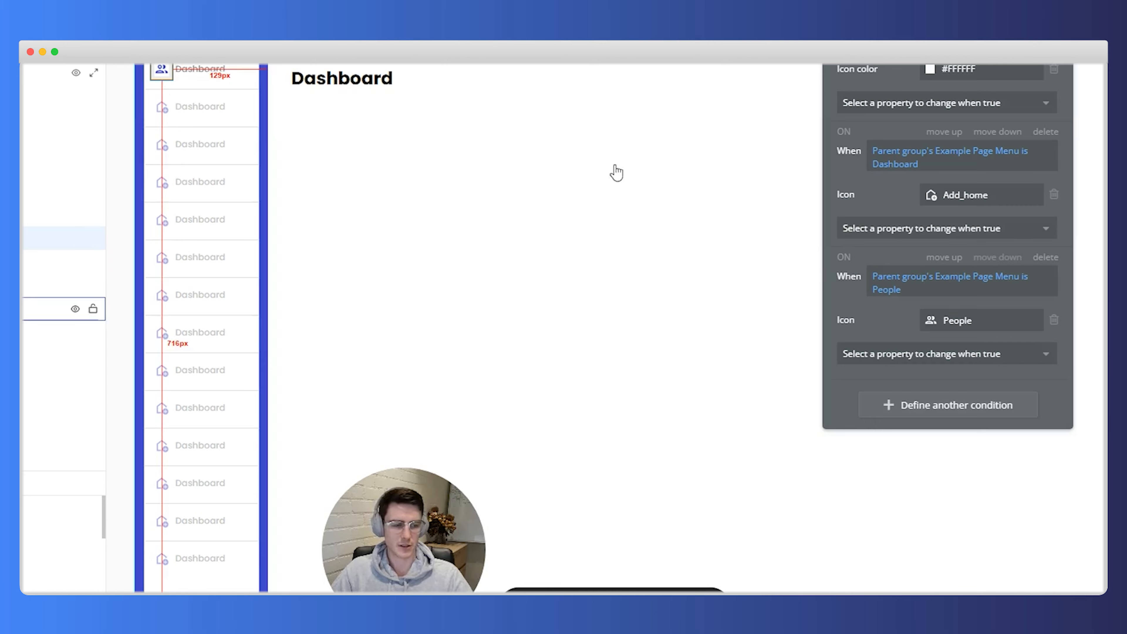
left_click(848, 261)
Step: Duplicate the icon's People condition by copying and pasting it, and set the copy's menu option to Financials
right_click(888, 314)
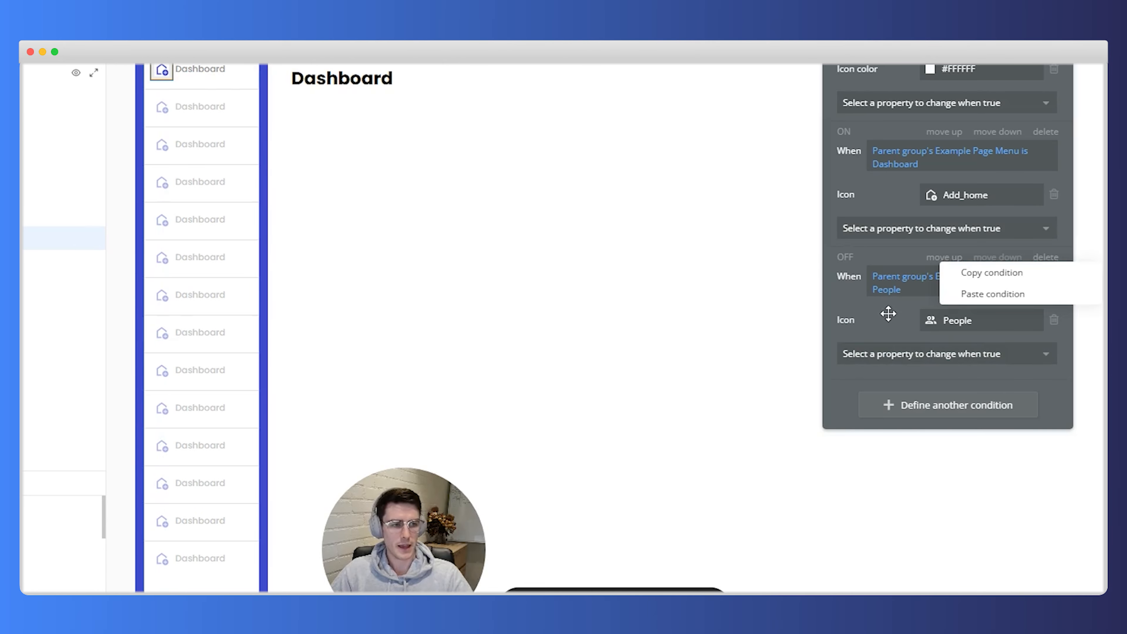
left_click(1000, 285)
right_click(983, 407)
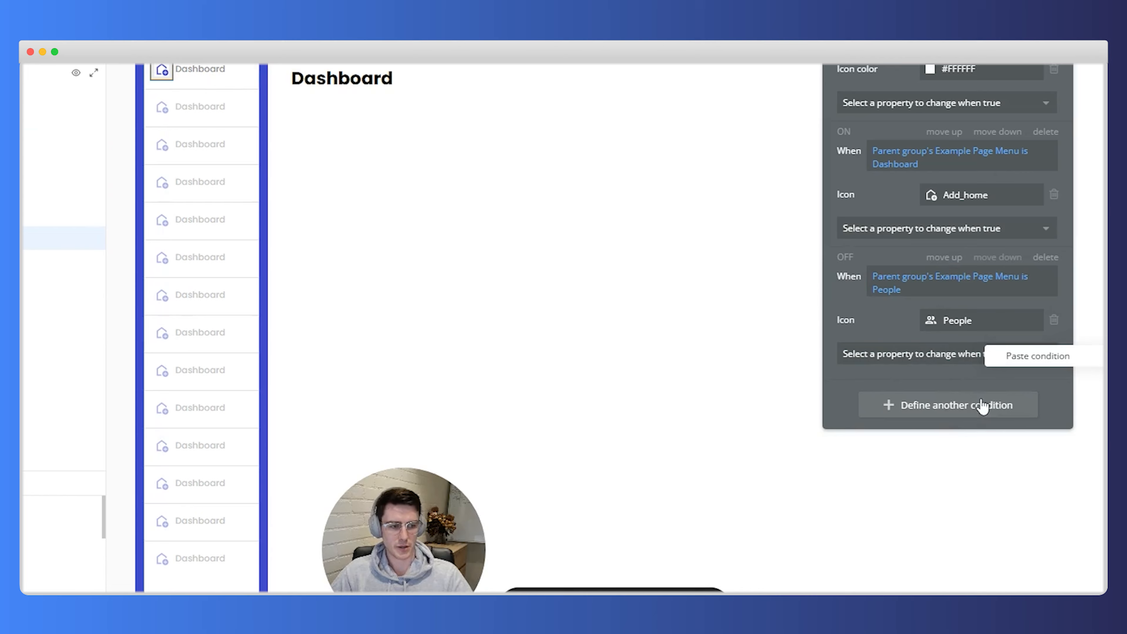
left_click(1025, 357)
left_click(890, 415)
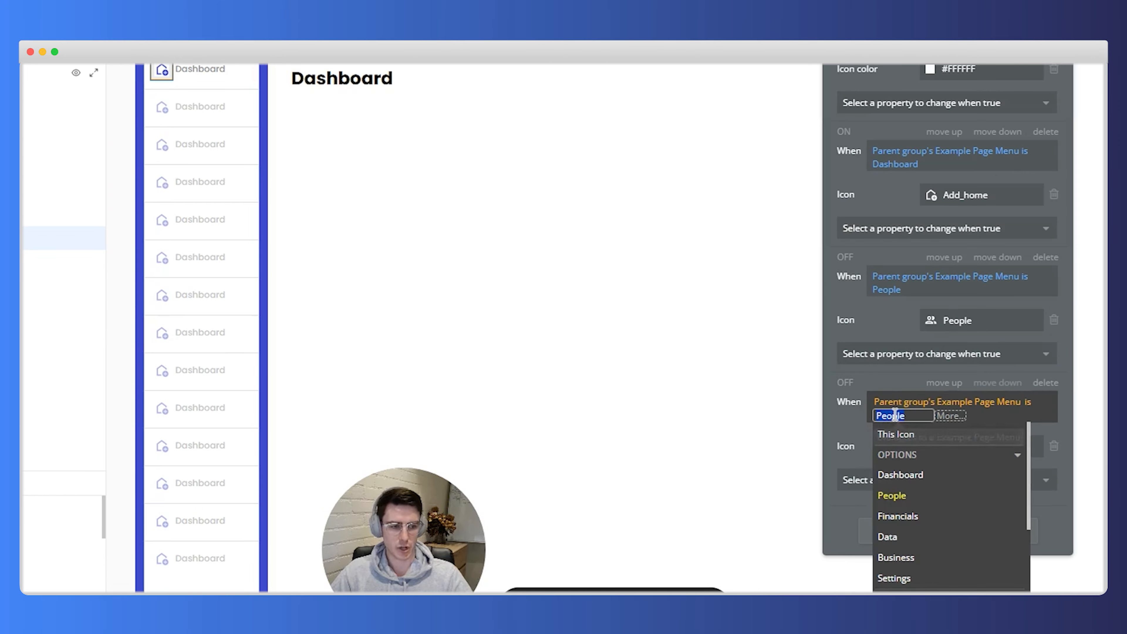
left_click(908, 524)
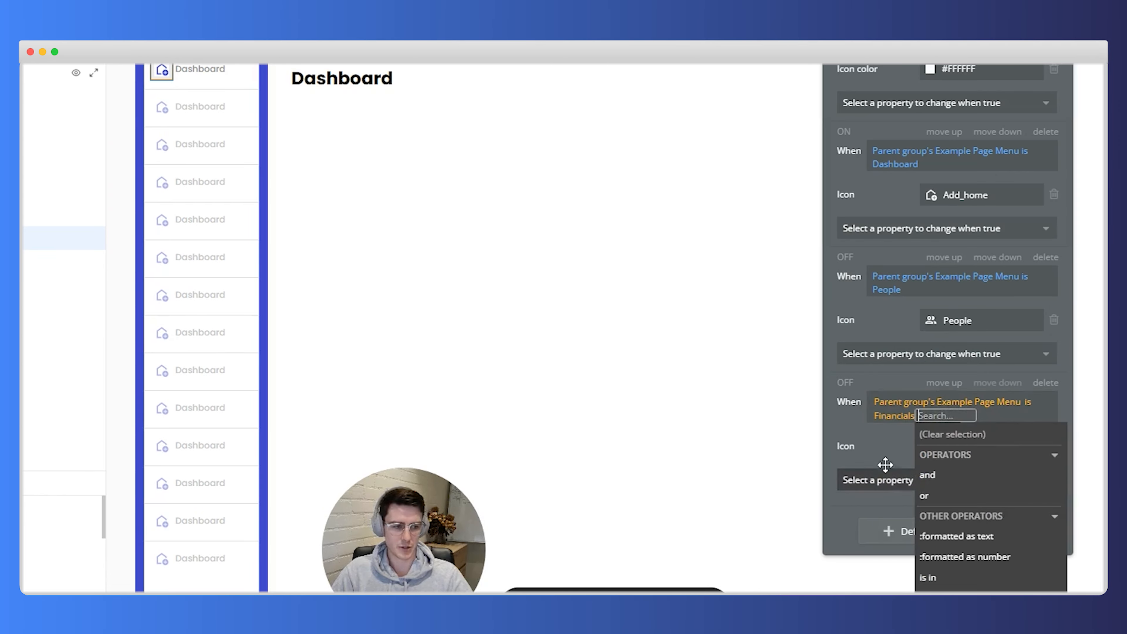
left_click(863, 448)
Step: Change the icon in the Financials condition to the outlined Material icon Add_card, found by searching "card"
left_click(937, 450)
type("fi")
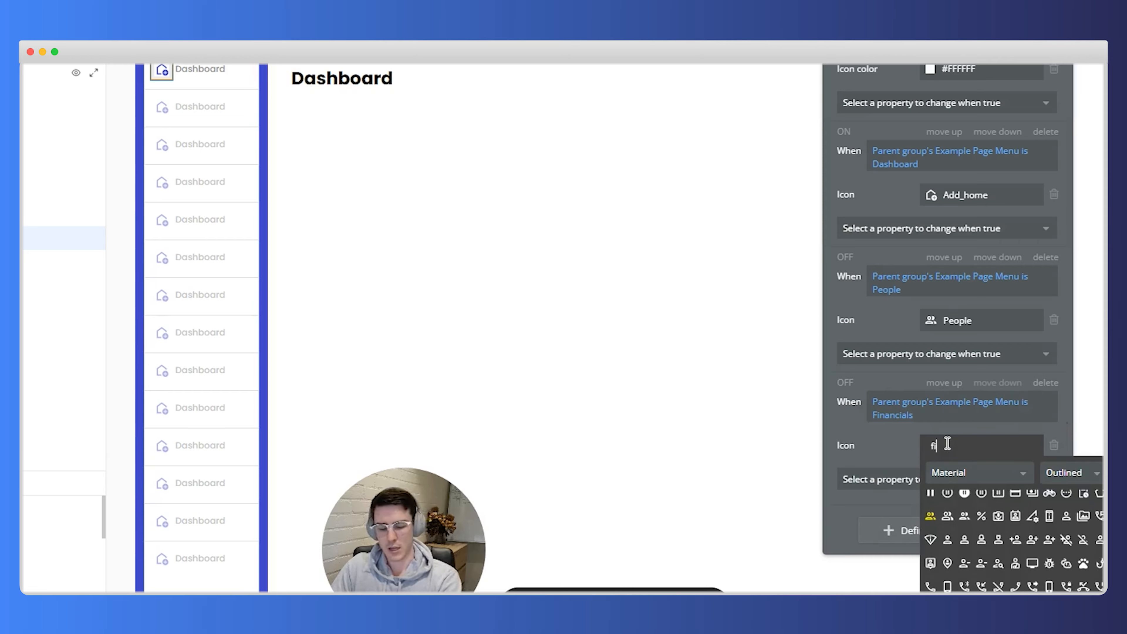
type("nard")
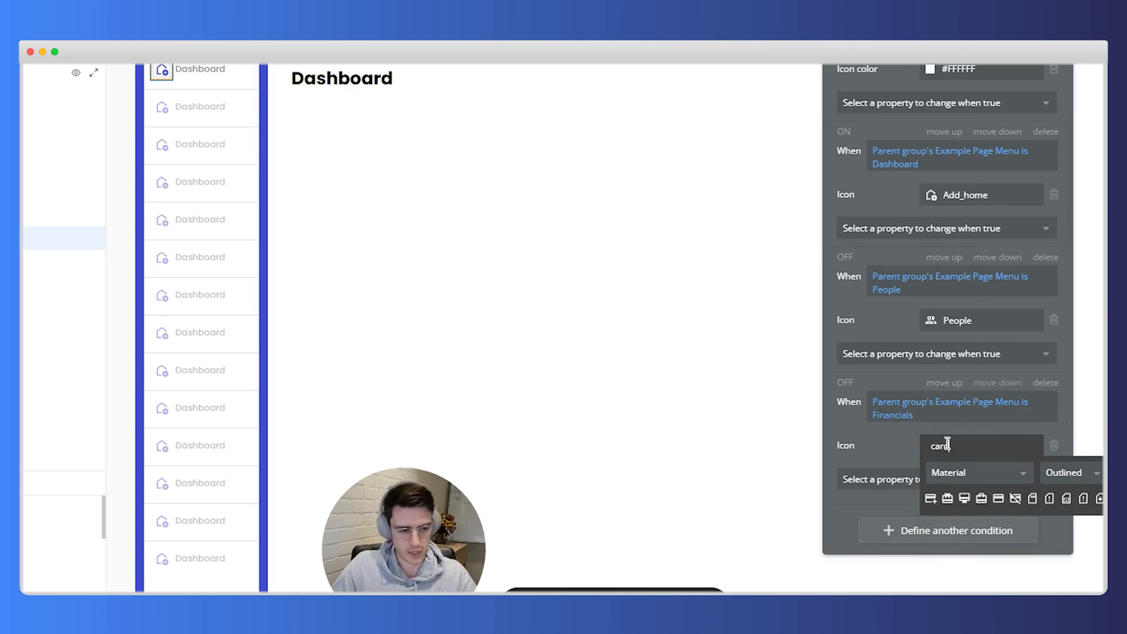
left_click(936, 500)
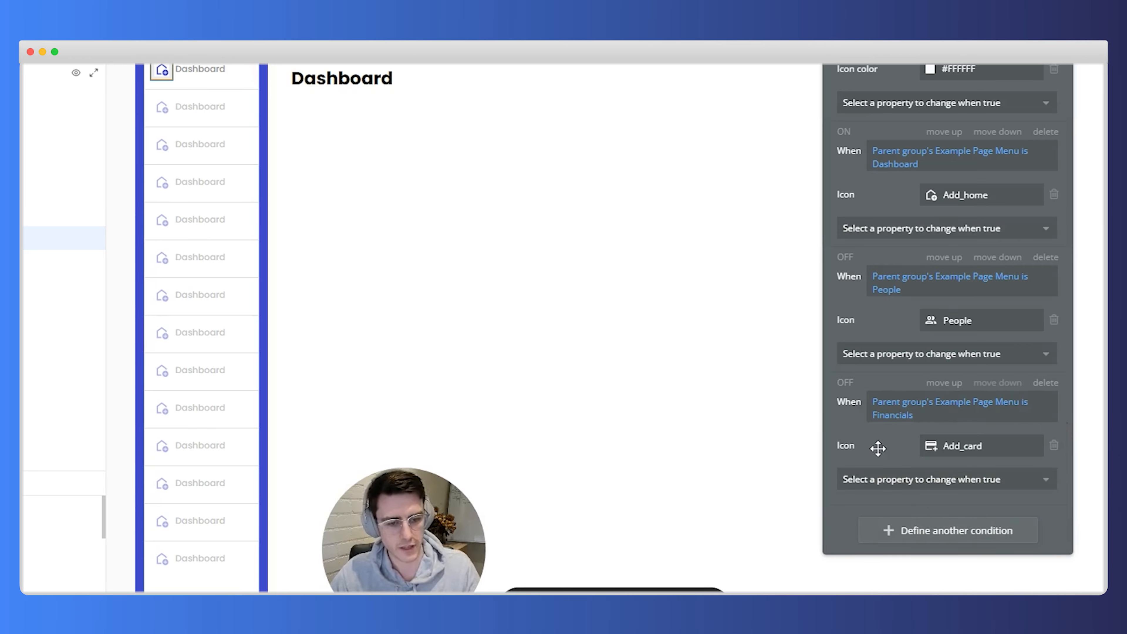
Step: Copy the Financials condition, paste it as another icon condition, and switch the pasted copy's menu option to Data
left_click_drag(878, 448, 847, 208)
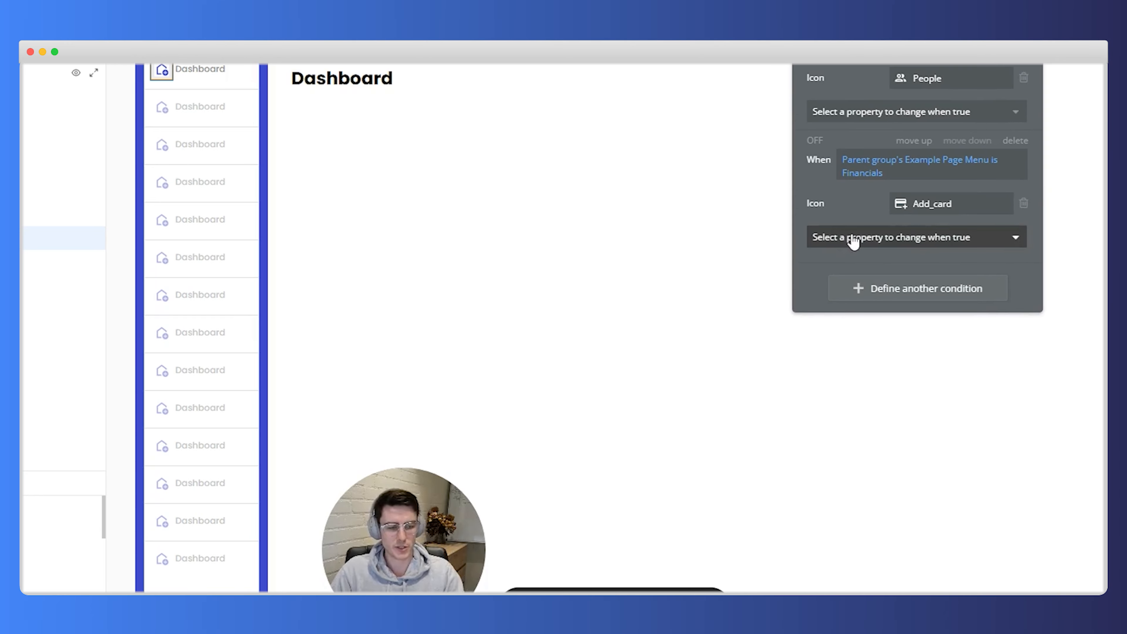
right_click(815, 203)
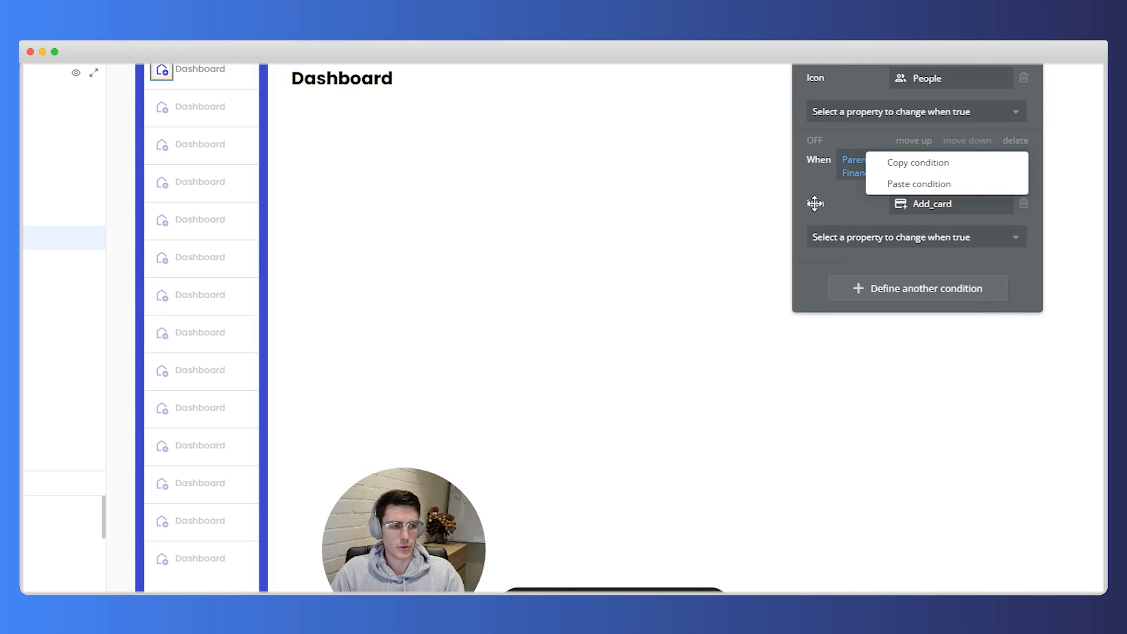
left_click(896, 165)
right_click(954, 245)
left_click(961, 227)
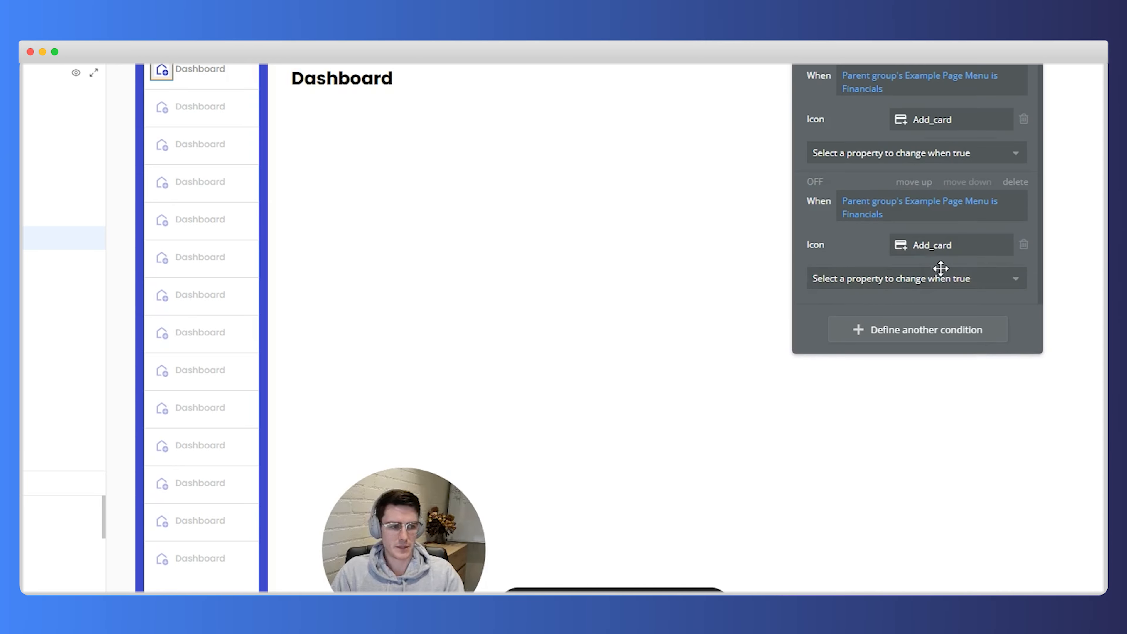
left_click(866, 217)
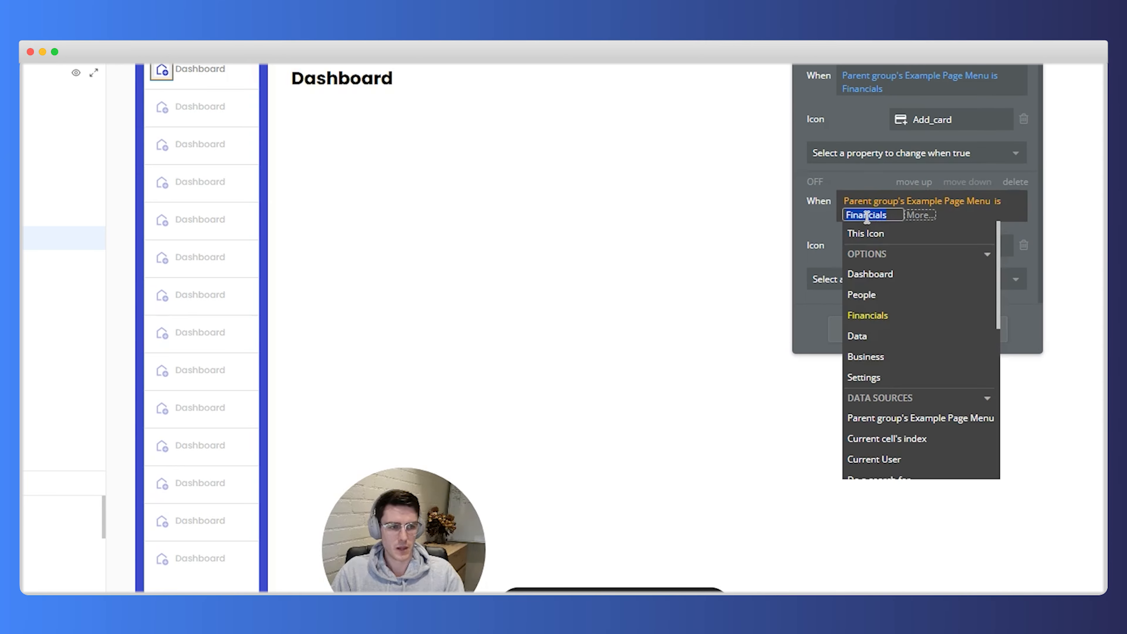
left_click(873, 333)
left_click(816, 245)
Step: Give the Data condition the outlined Material icon Stacked_line_chart, found by searching "chart"
left_click(925, 250)
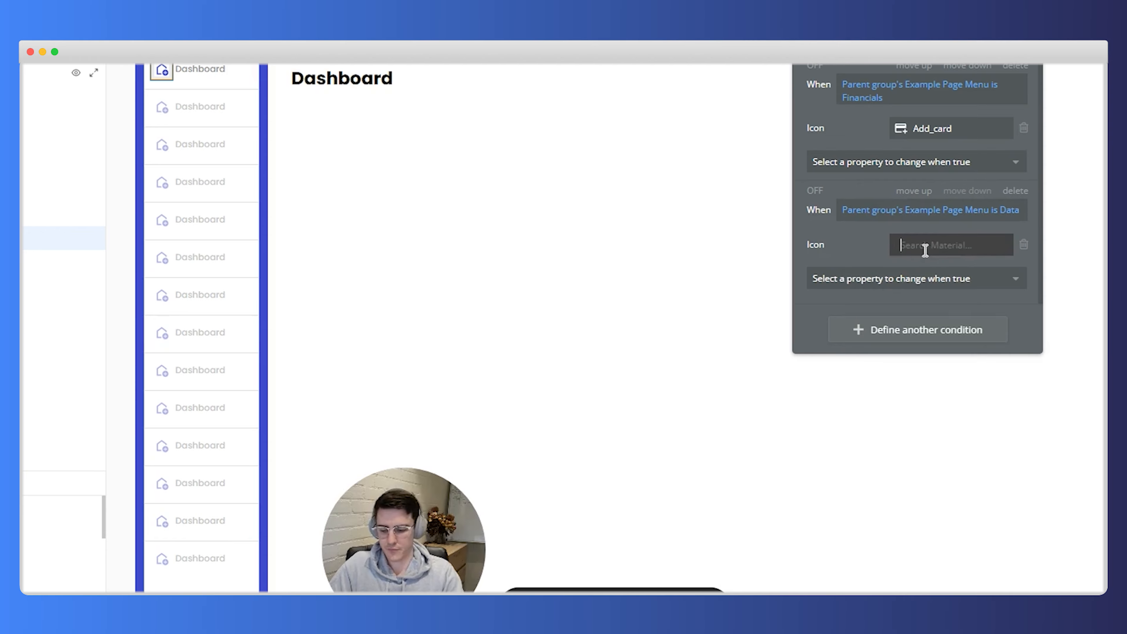
type("chart")
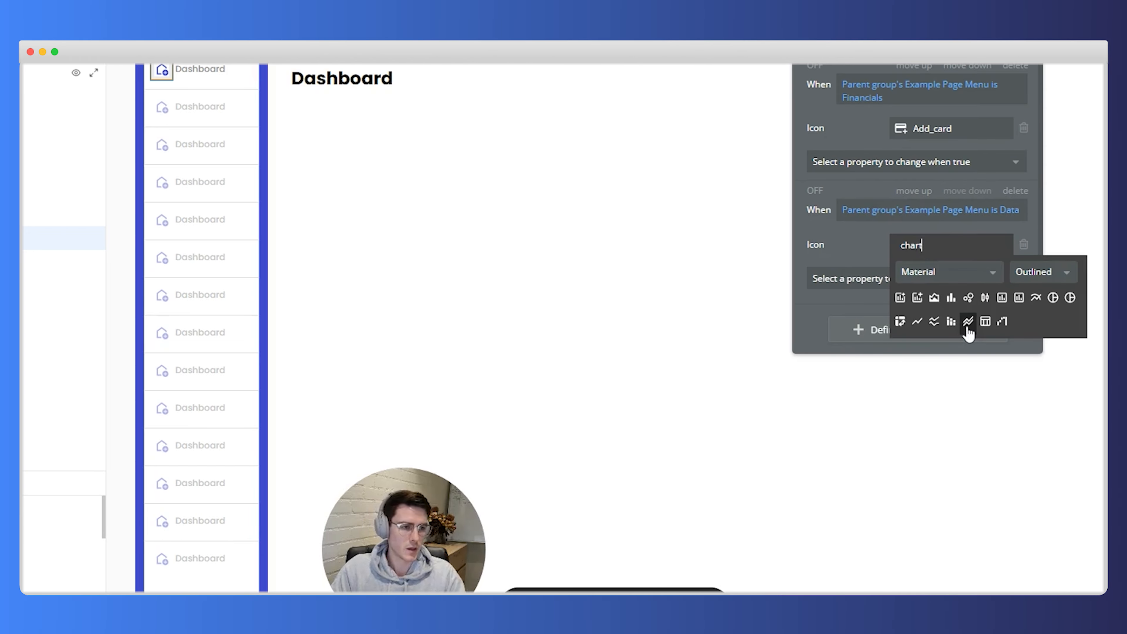
left_click(966, 324)
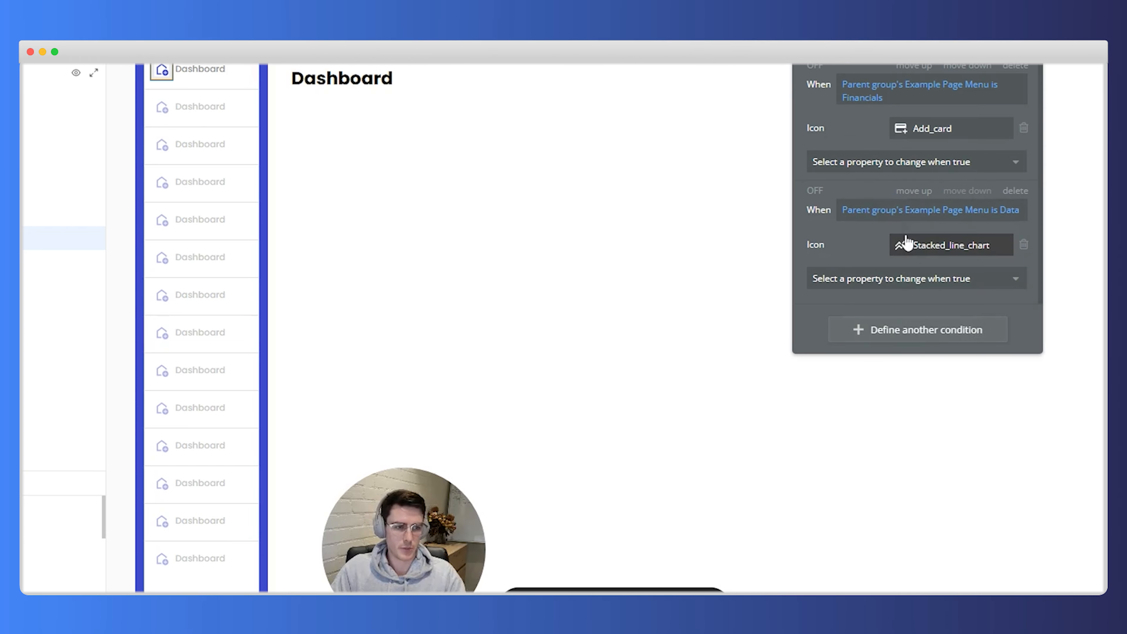
Step: Copy and paste the icon's Data condition, and change the copy so it applies when the menu is Business
right_click(915, 186)
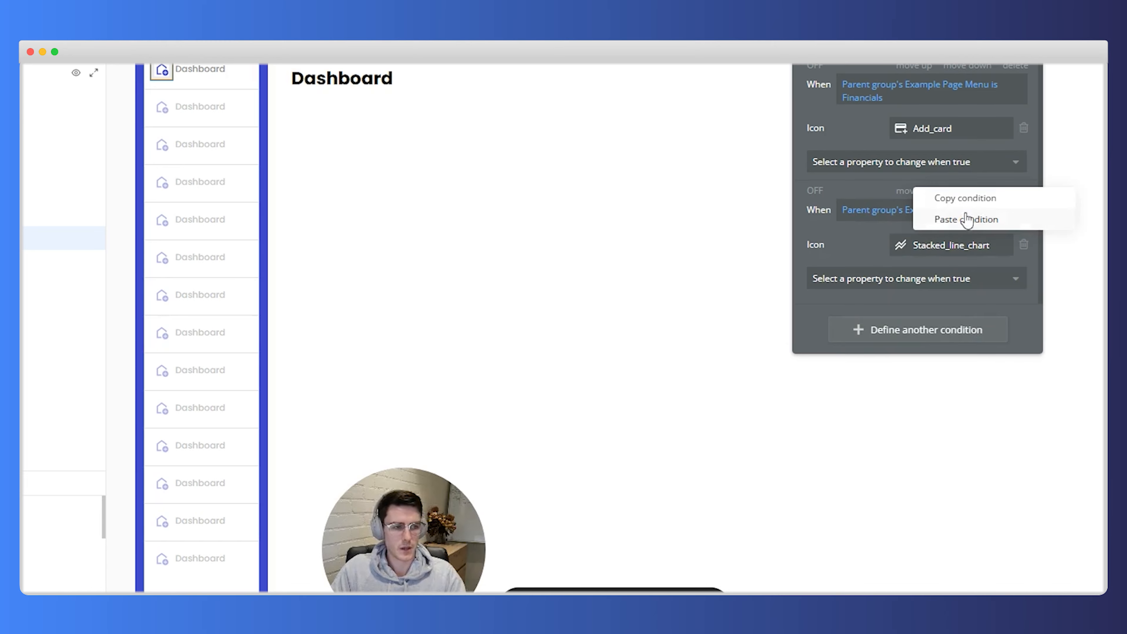
left_click(968, 205)
right_click(976, 287)
left_click(1012, 274)
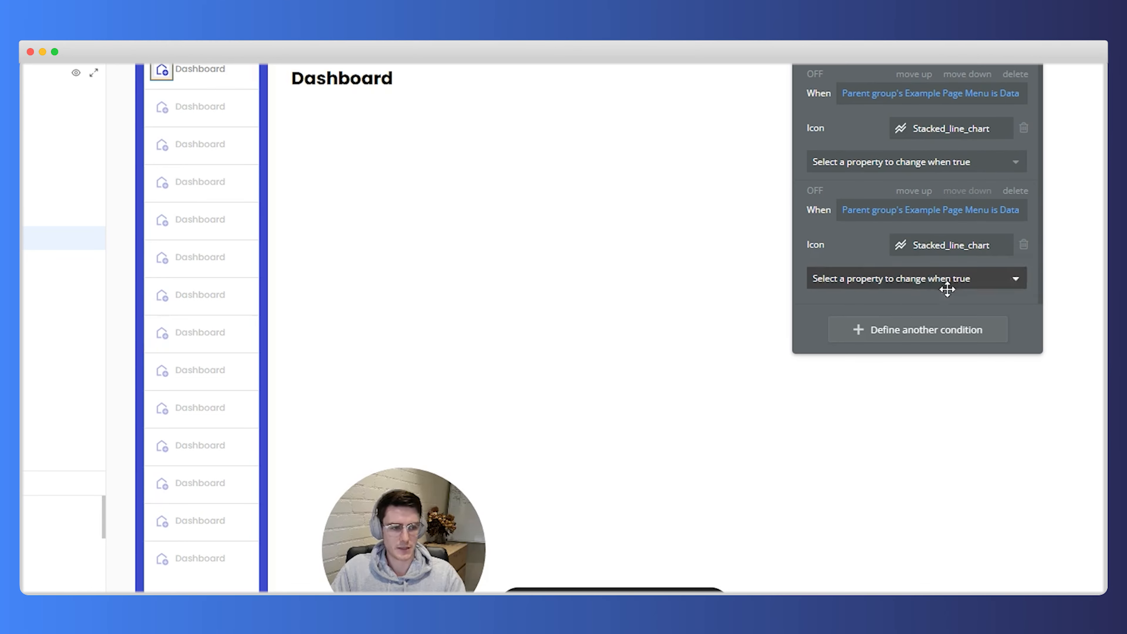
left_click(1004, 216)
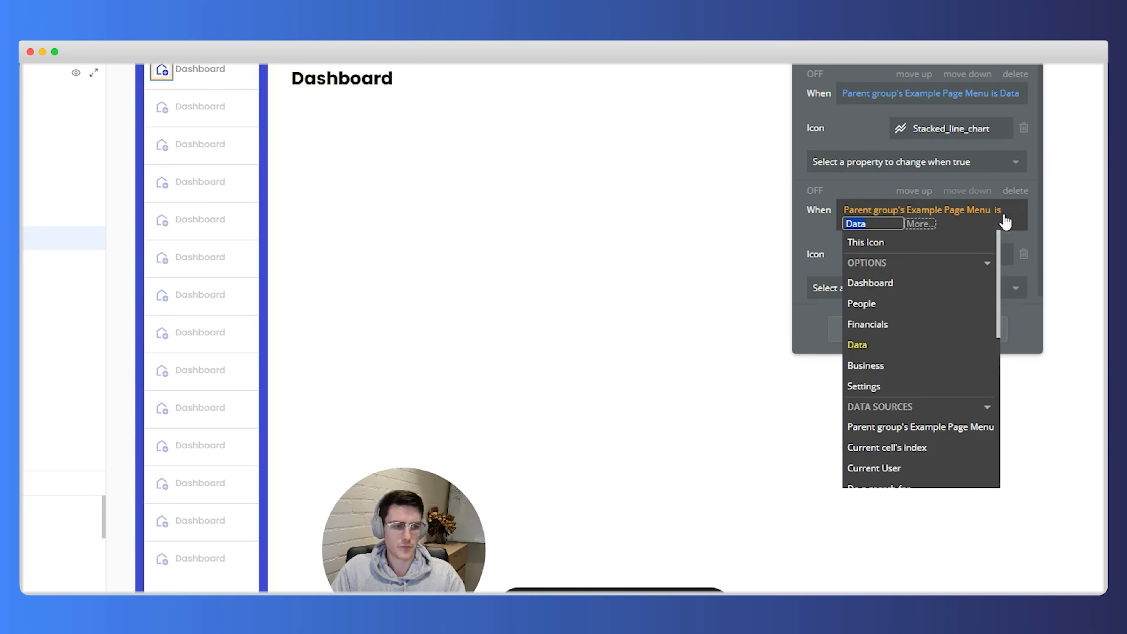
left_click(896, 362)
left_click(929, 267)
Step: Set the Business condition's icon to the outlined Material icon Add_box, found by searching "box"
left_click(952, 260)
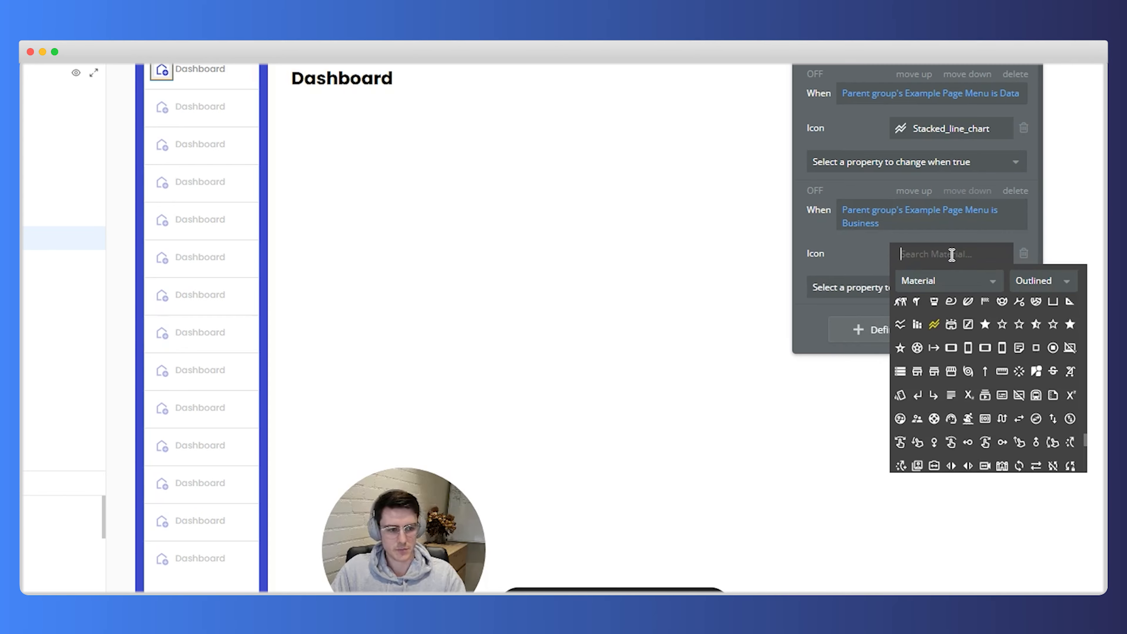
type("box")
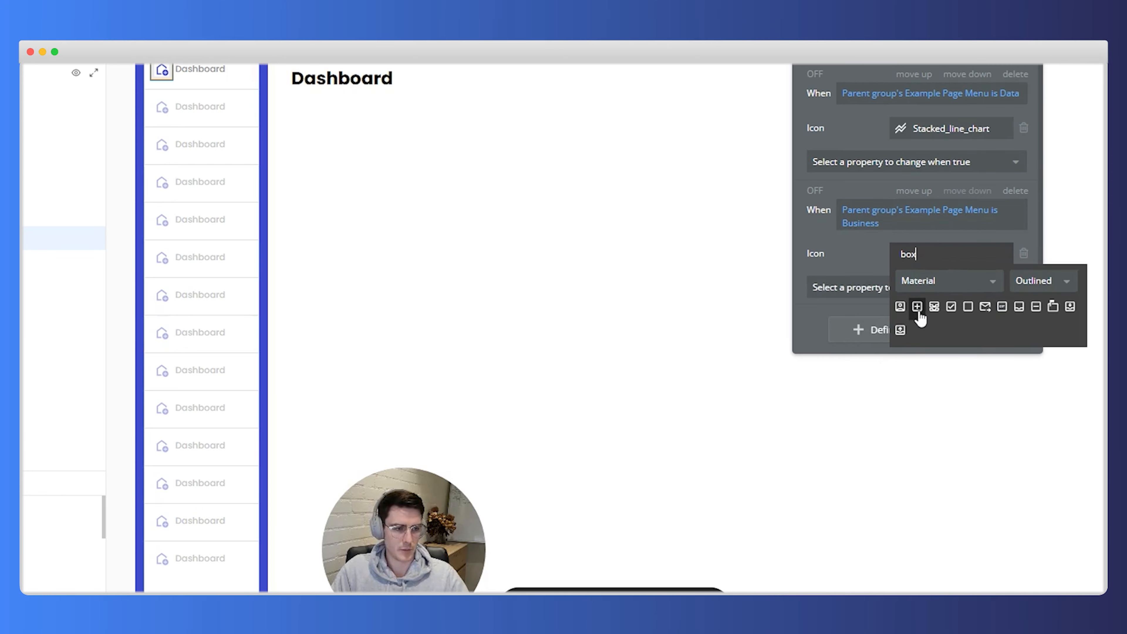
left_click(917, 306)
Step: Duplicate the icon's Business condition by copying and pasting it, and set the copy's menu option to Settings
right_click(834, 236)
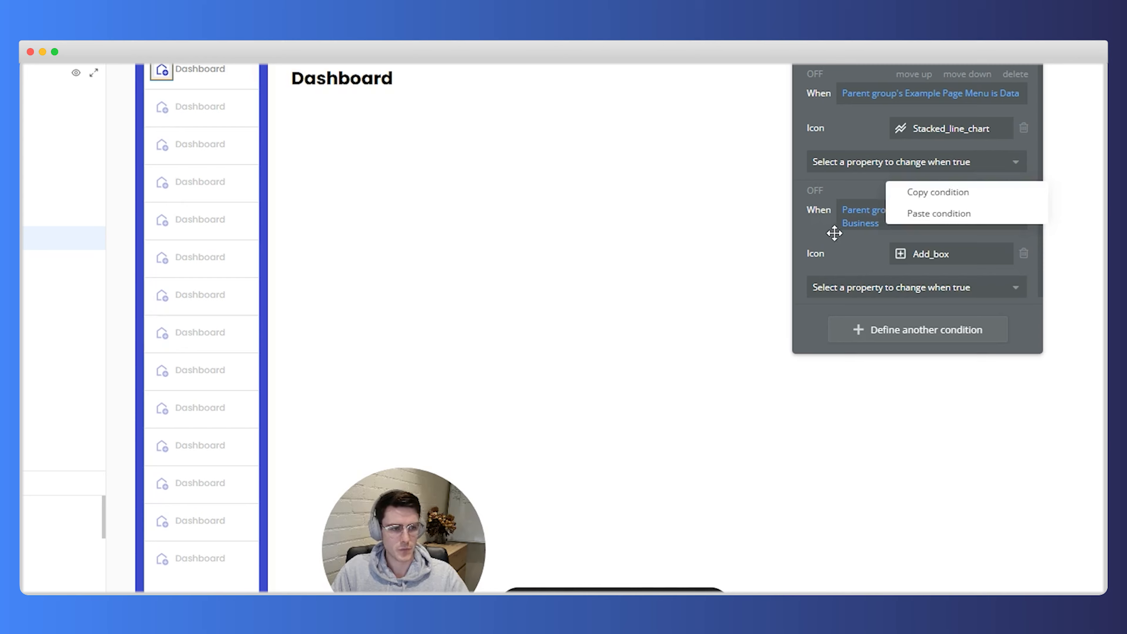
left_click(926, 189)
right_click(951, 305)
left_click(949, 291)
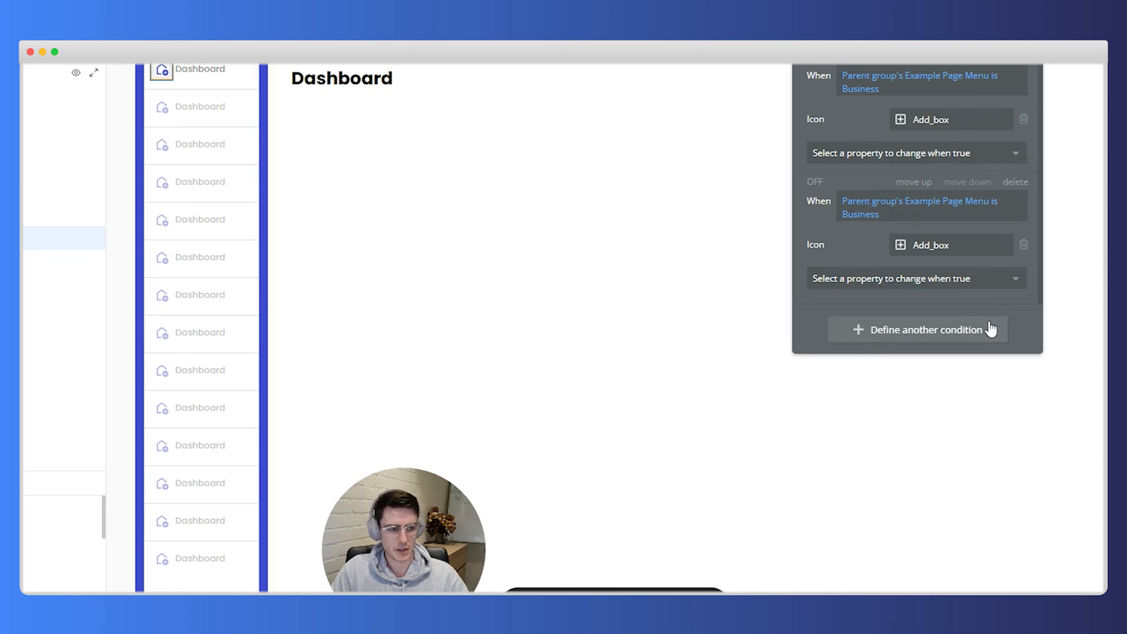
left_click(859, 227)
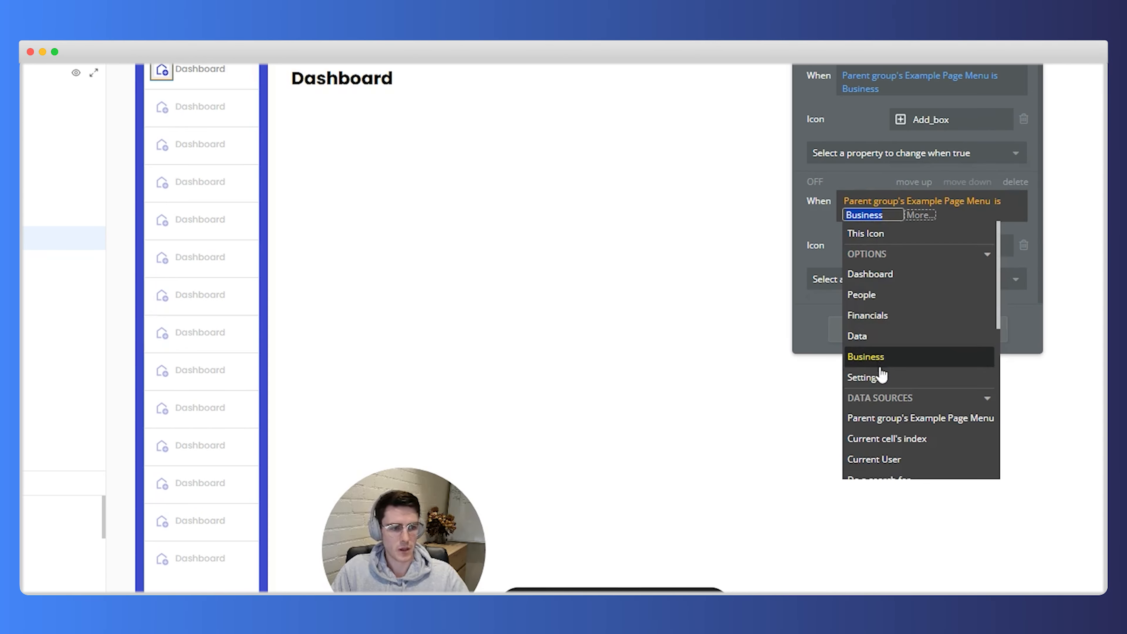
left_click(876, 375)
left_click(841, 282)
Step: Change the Settings condition's icon to the outlined Material icon Settings, found by searching "settings"
left_click(961, 262)
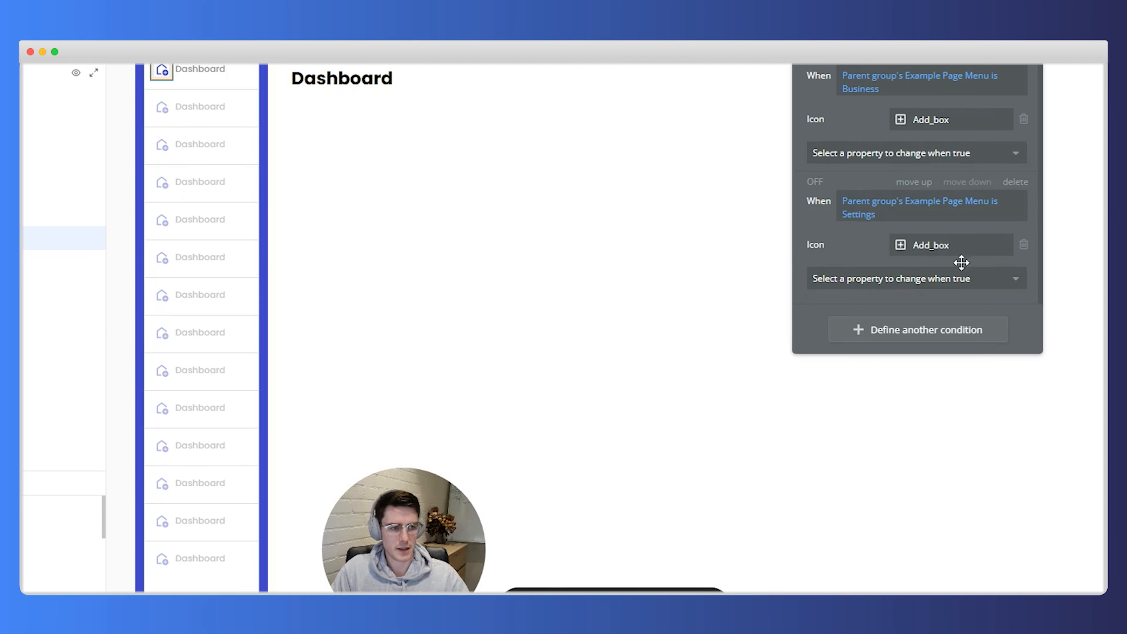
left_click(969, 247)
type("settings")
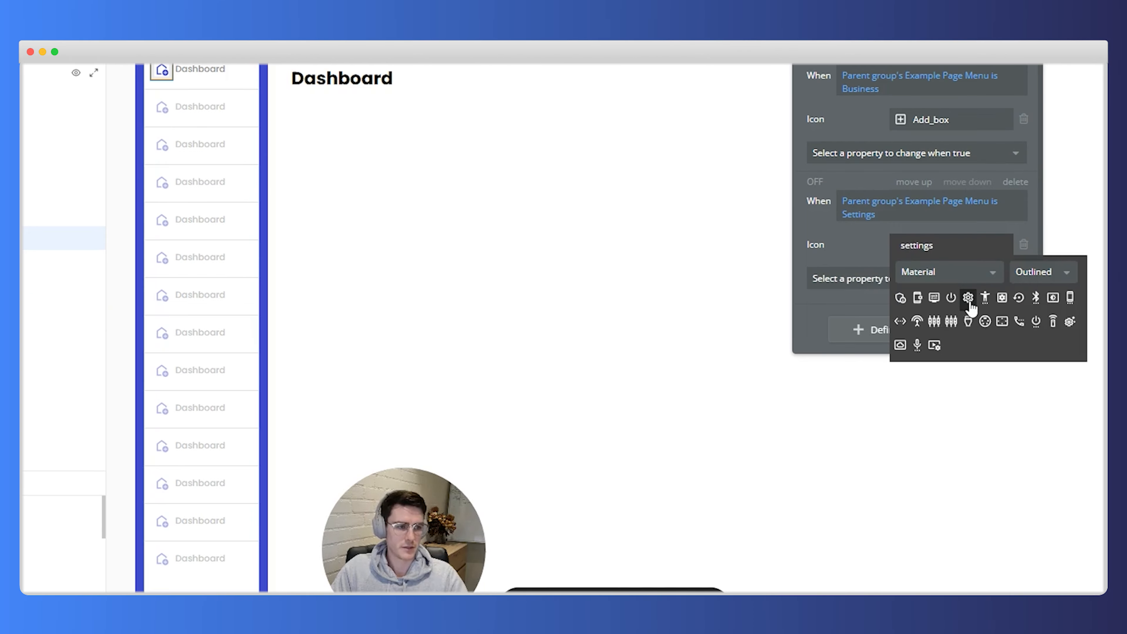
left_click(968, 319)
left_click_drag(849, 263, 899, 544)
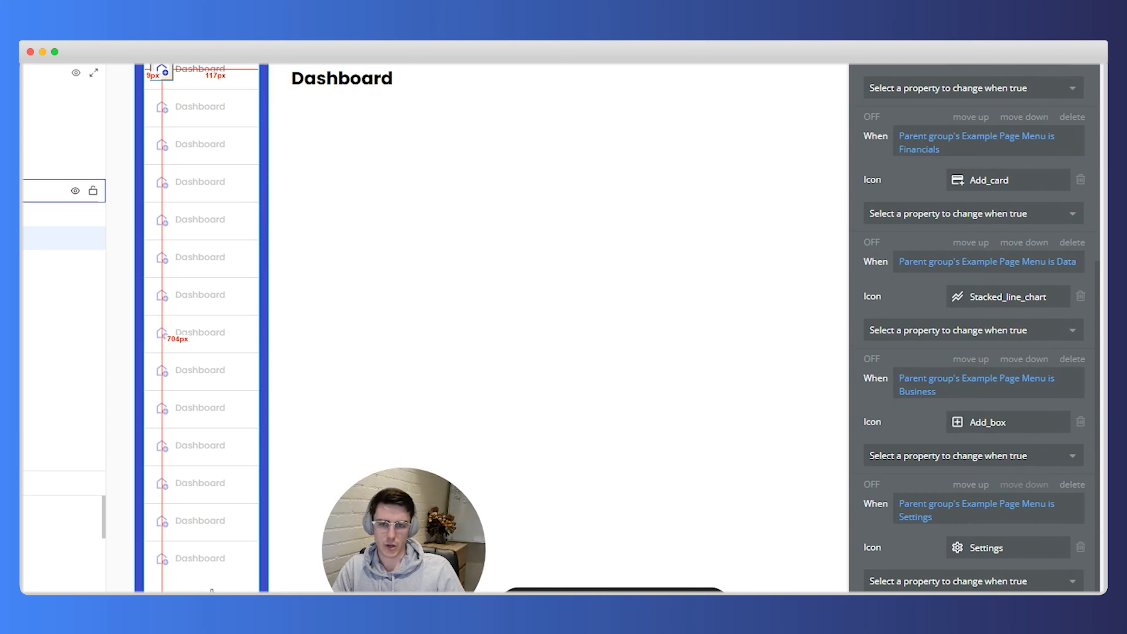
Step: Select RepeatingGroup Menu and make its height fit its content
left_click(211, 588)
scroll(478, 582, "left", 5)
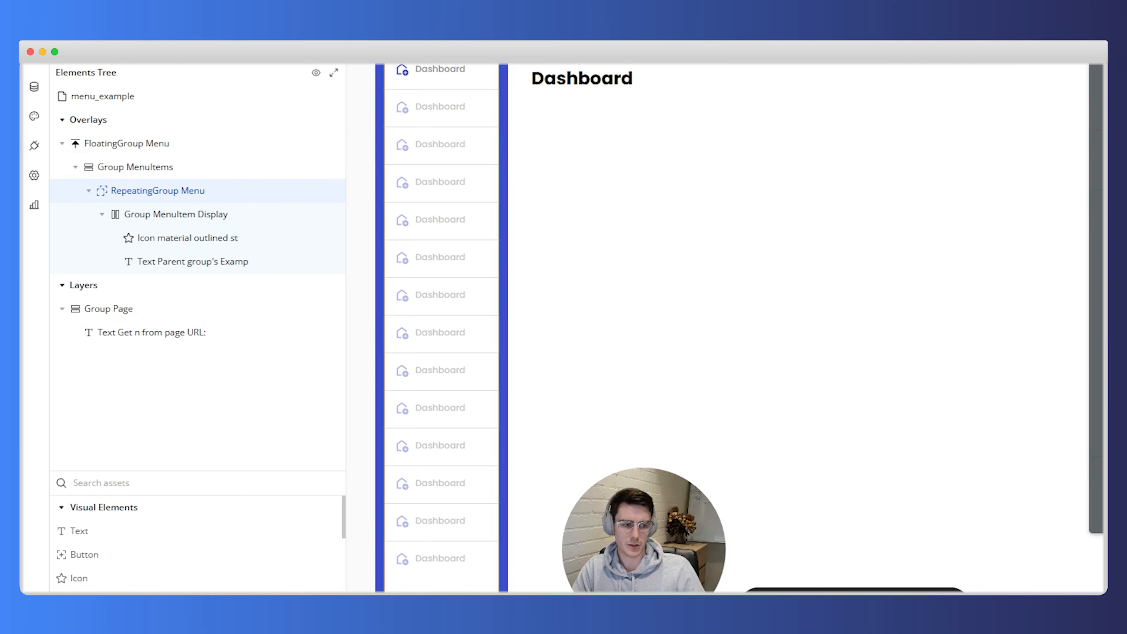
scroll(1057, 258, "right", 5)
left_click(1063, 456)
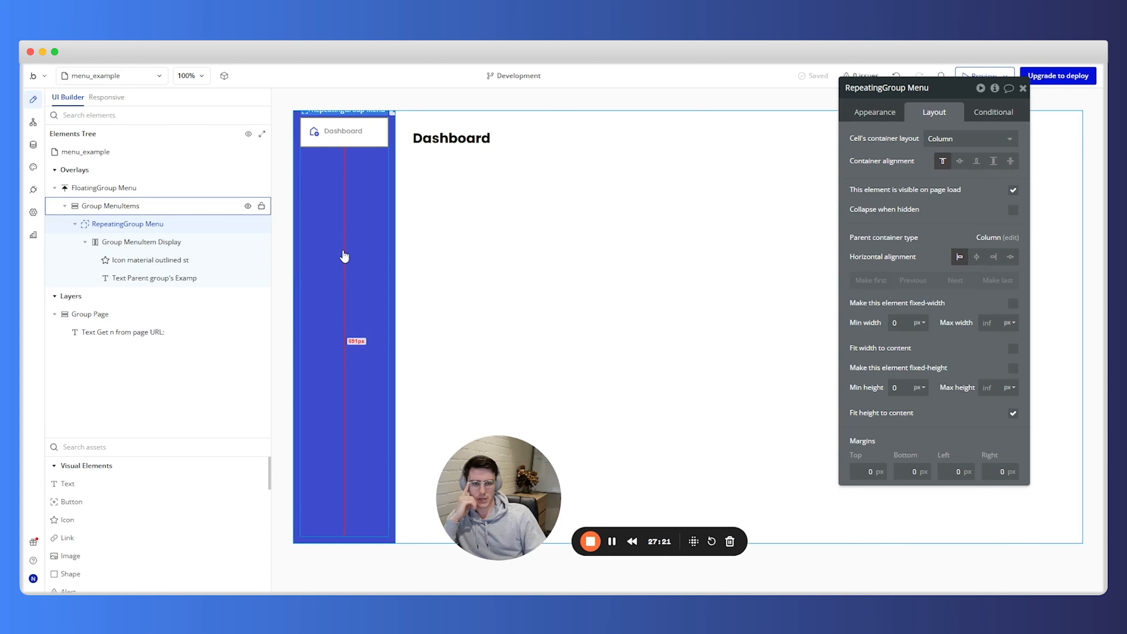
Step: Change the flat background color of FloatingGroup Menu to black, #000000
mouse_move(146, 187)
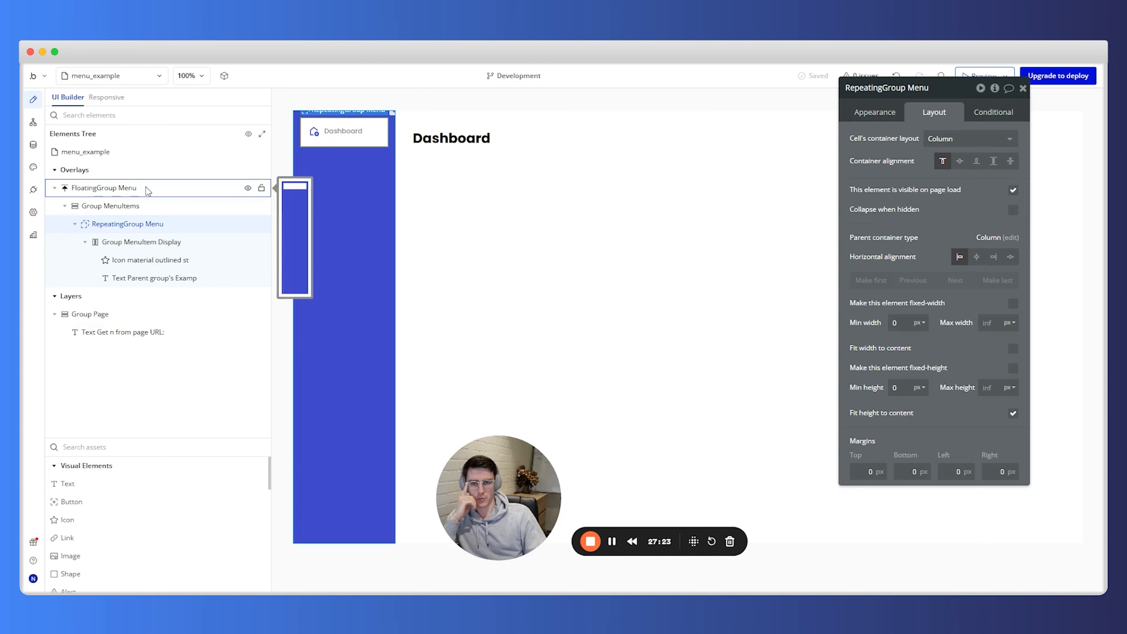
left_click(145, 187)
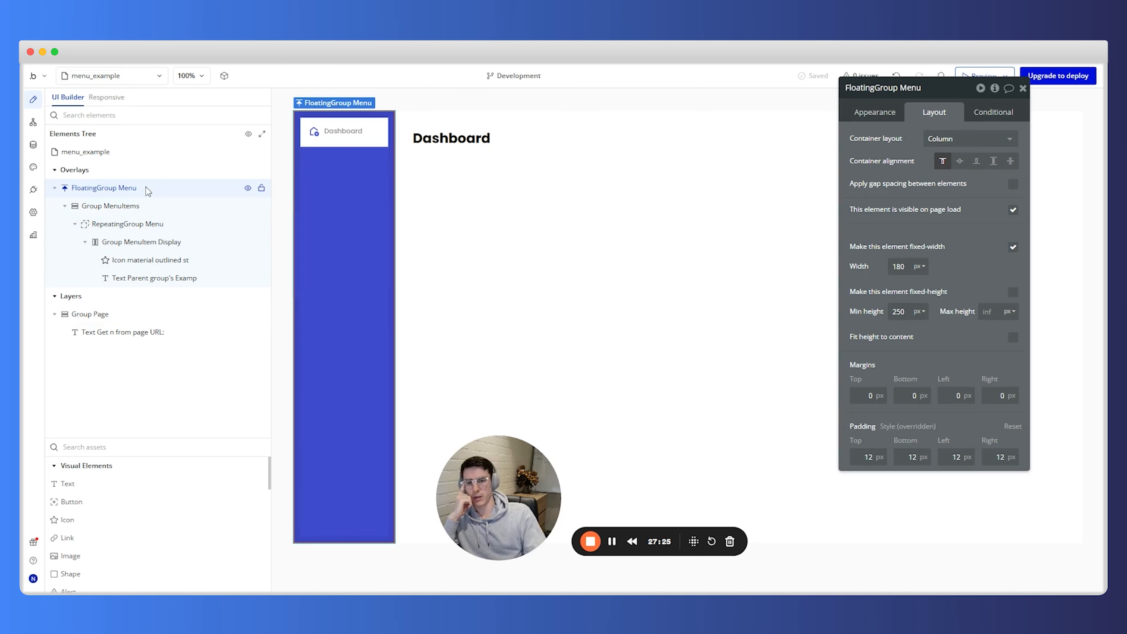
left_click(889, 114)
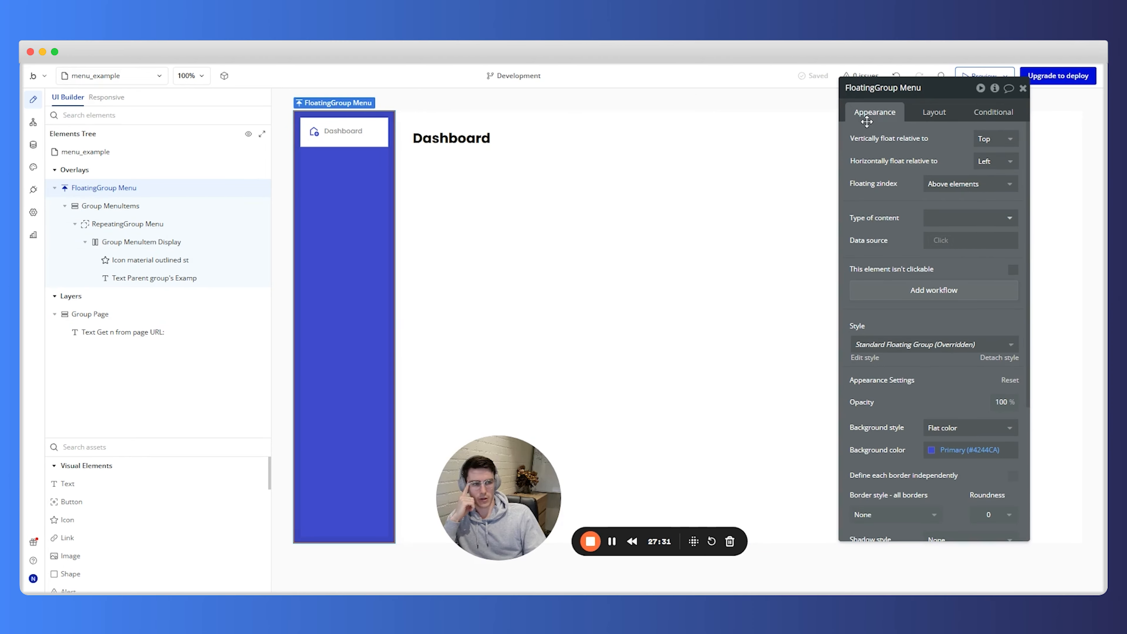
left_click(982, 447)
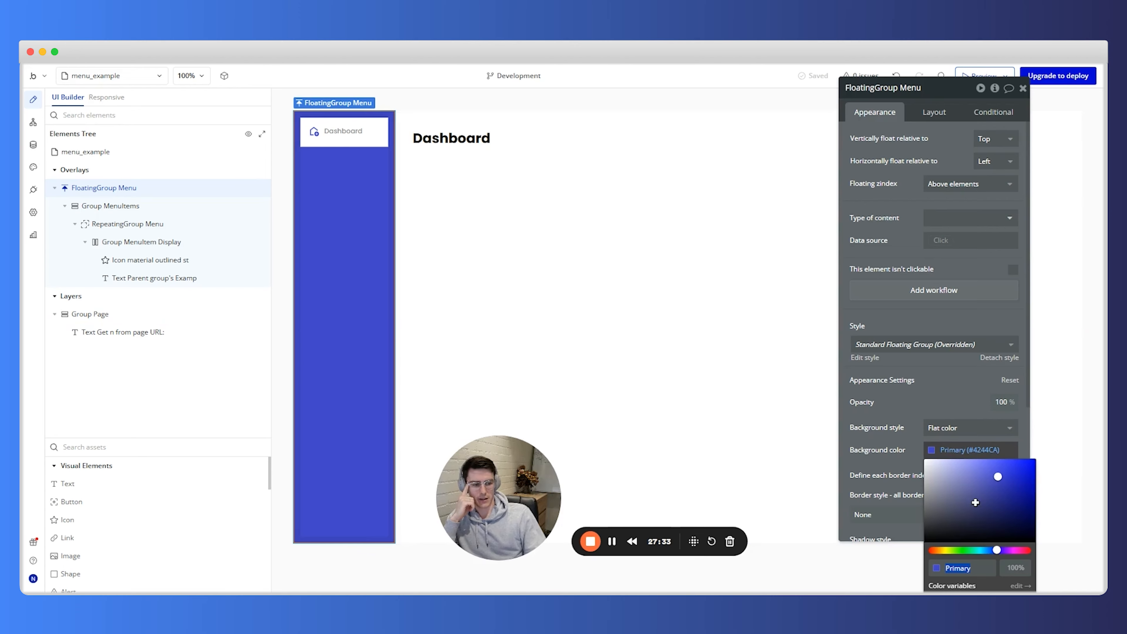
left_click_drag(914, 469, 906, 391)
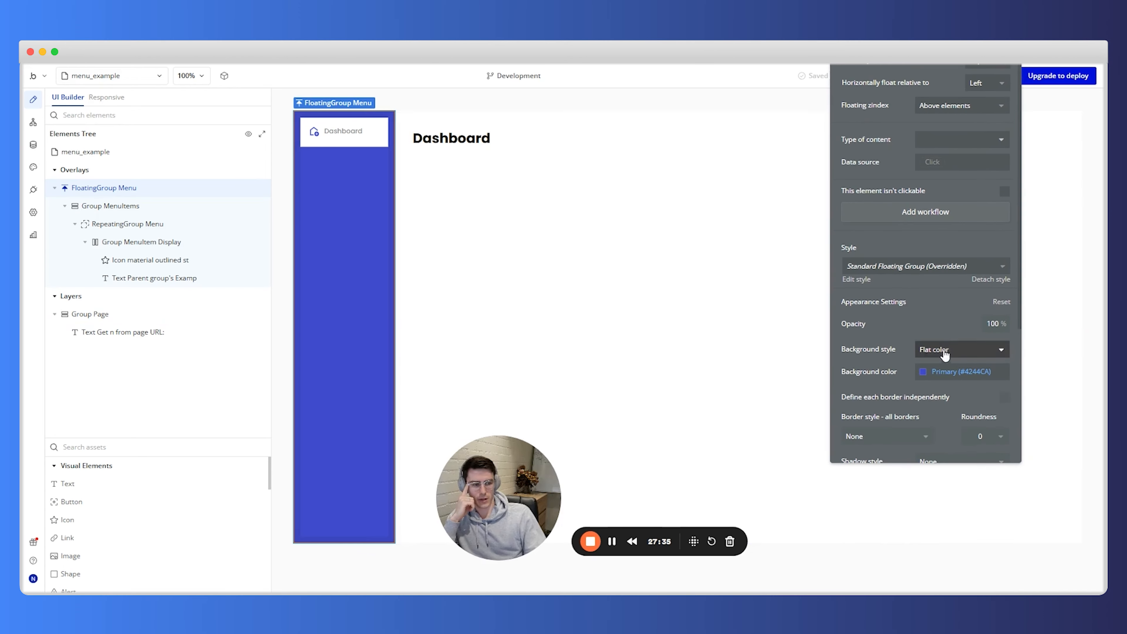
left_click(962, 350)
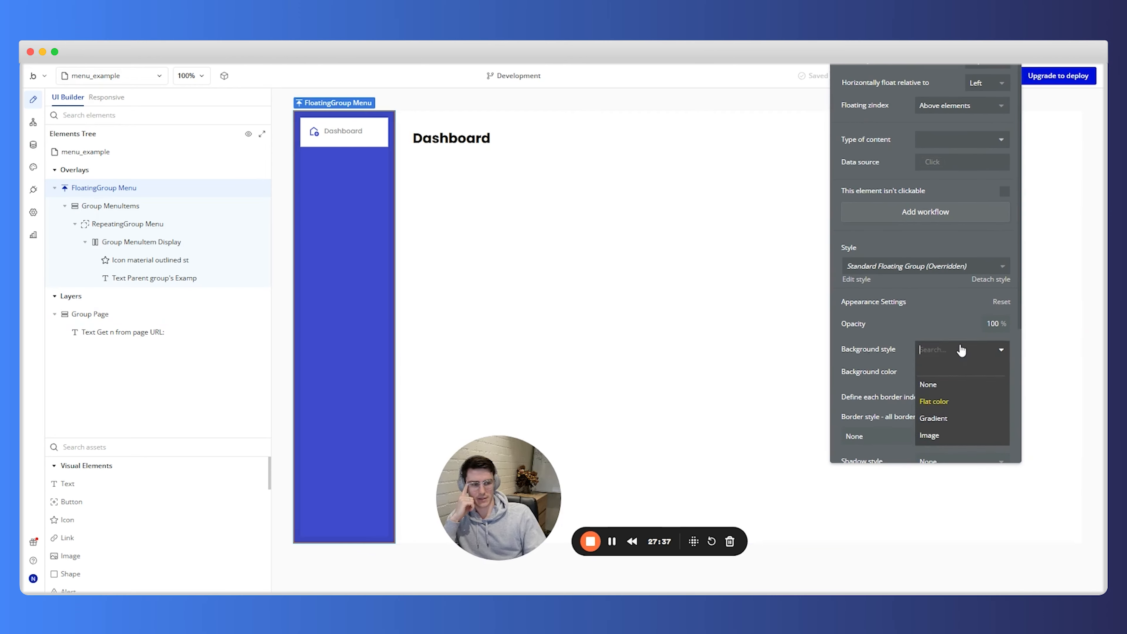
left_click(916, 330)
left_click(945, 374)
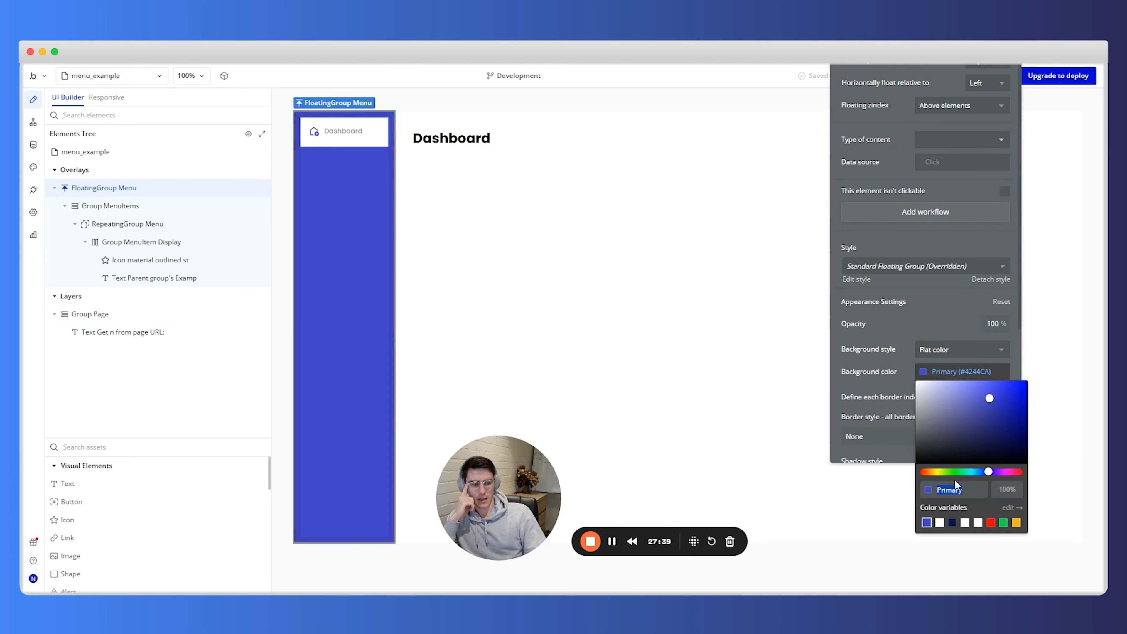
left_click_drag(954, 425, 906, 484)
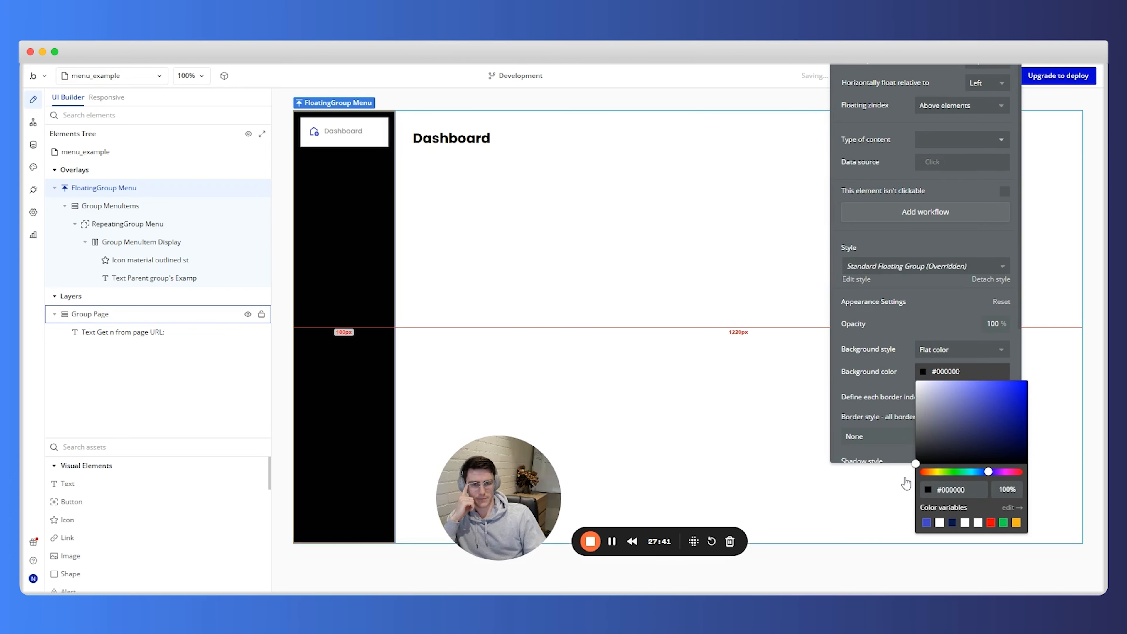
left_click(896, 410)
left_click_drag(896, 410, 883, 525)
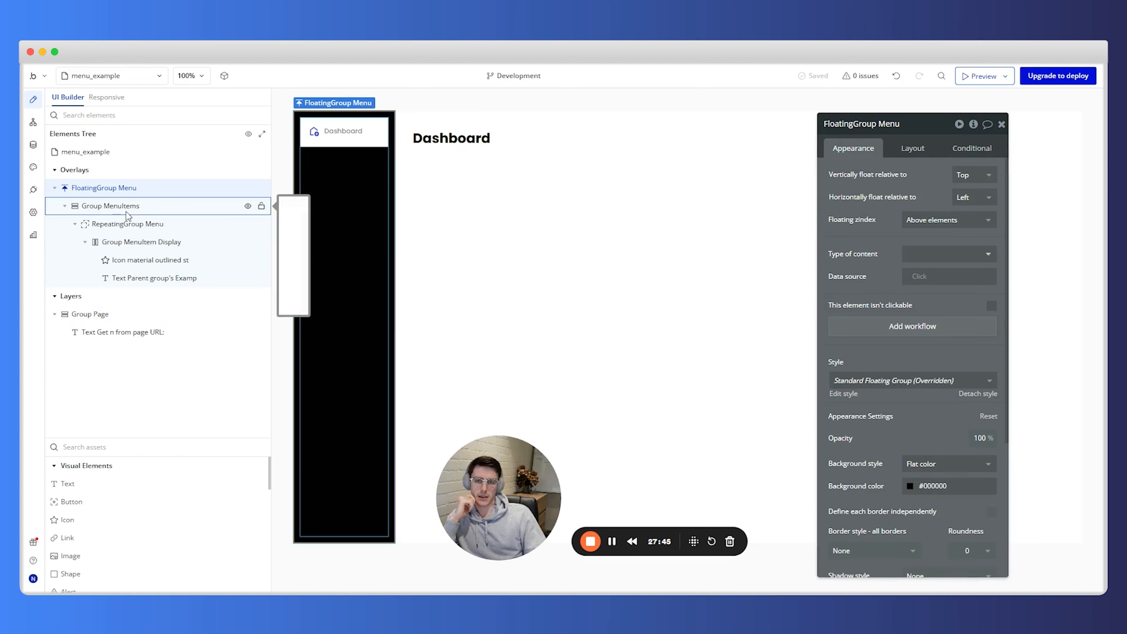
Step: Set both the separator style and the border style of RepeatingGroup Menu to None
left_click(140, 227)
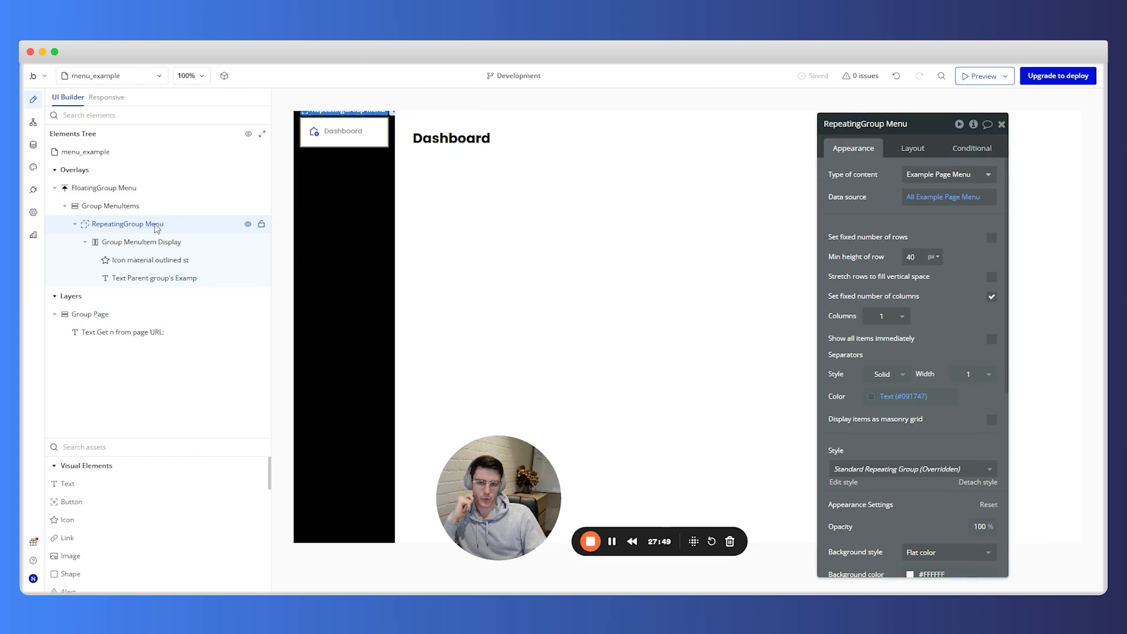
left_click(885, 374)
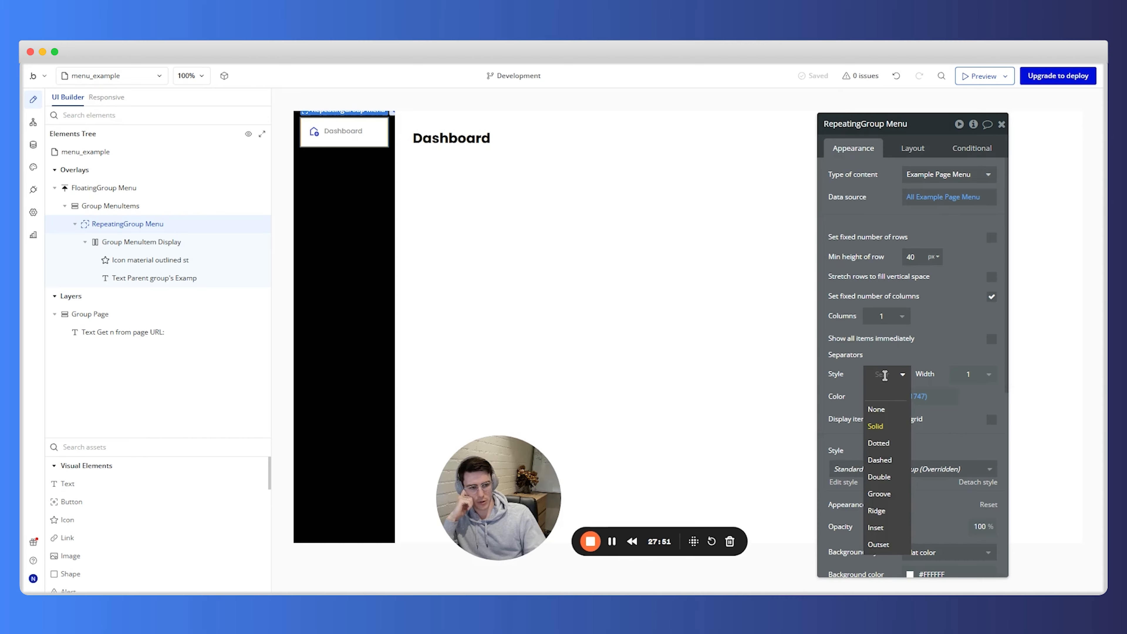
left_click(877, 410)
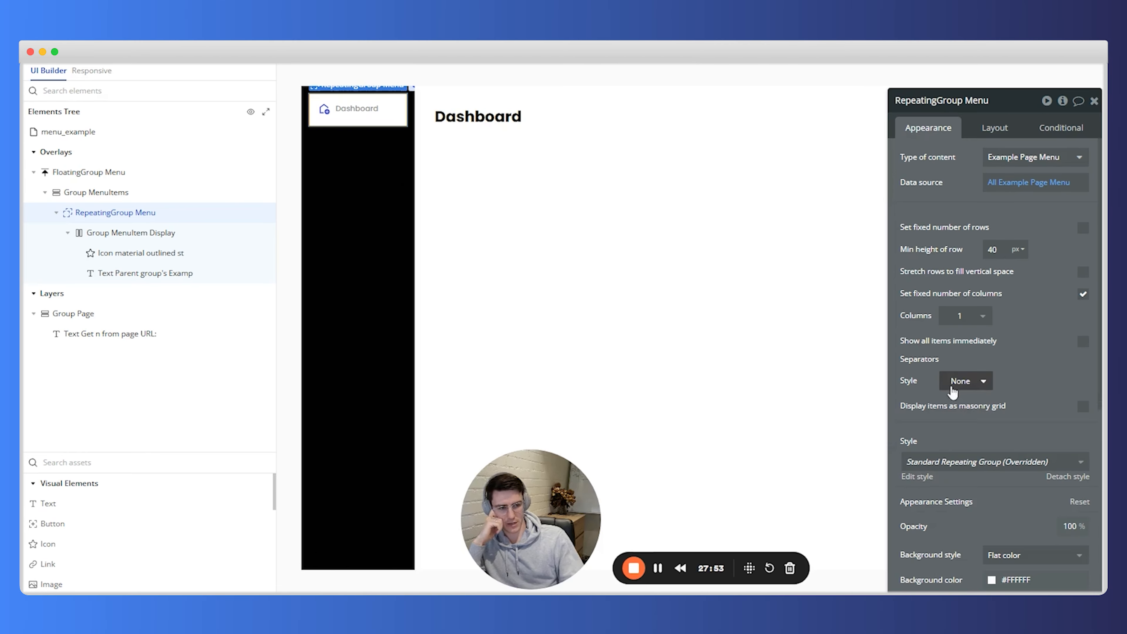
scroll(969, 377, "down", 6)
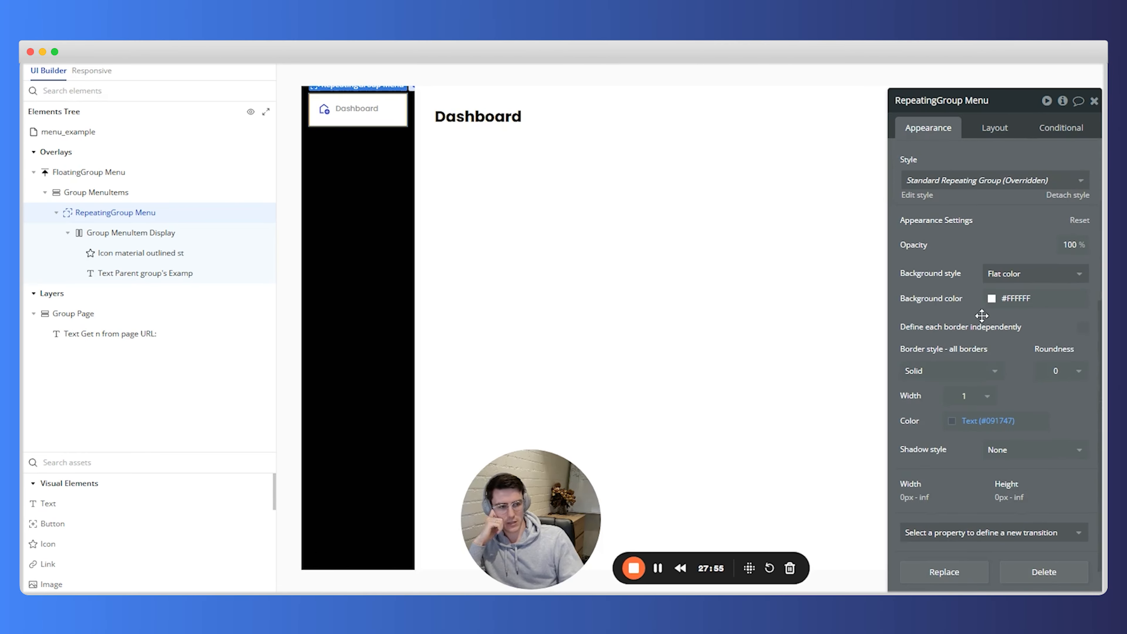
left_click(938, 371)
left_click(938, 420)
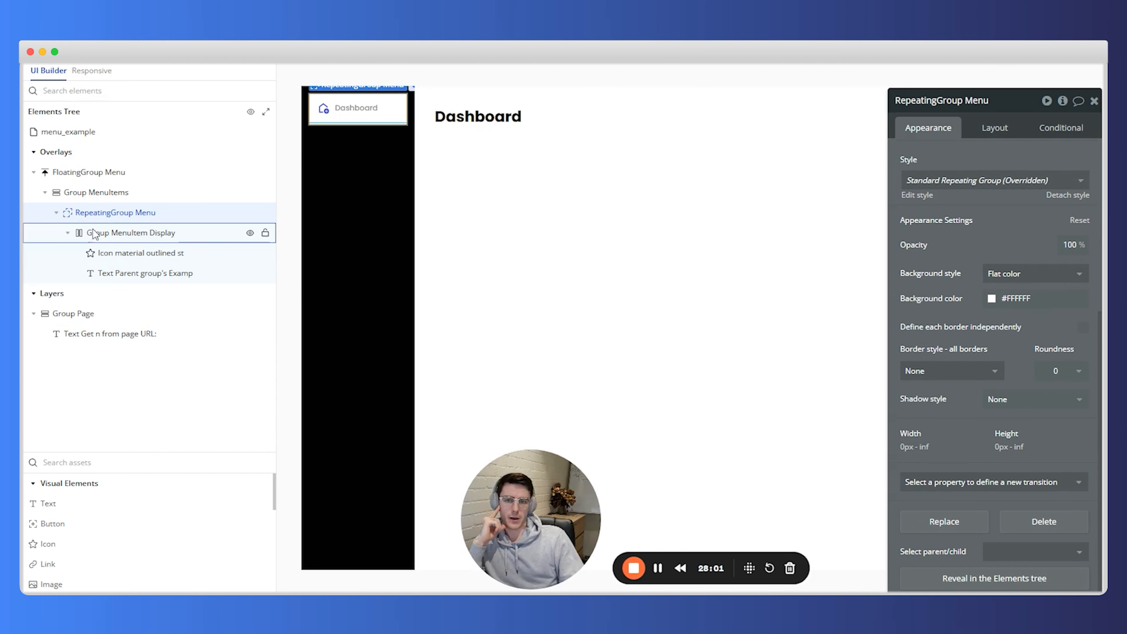
Step: Set the corner roundness of Group MenuItem Display to 10
left_click(102, 234)
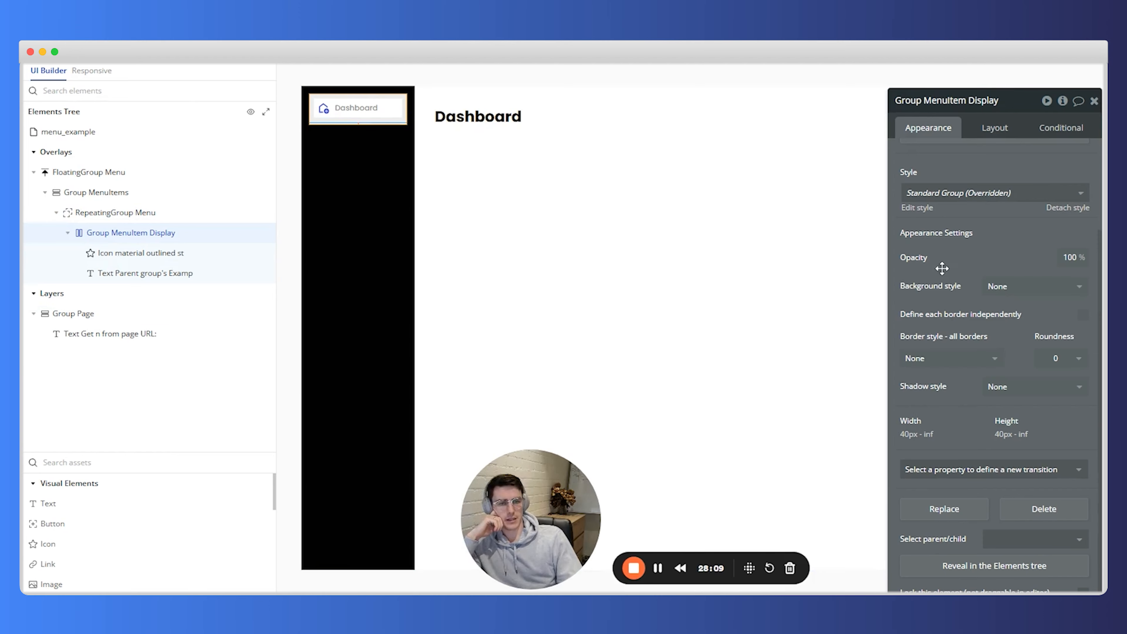
left_click(1065, 358)
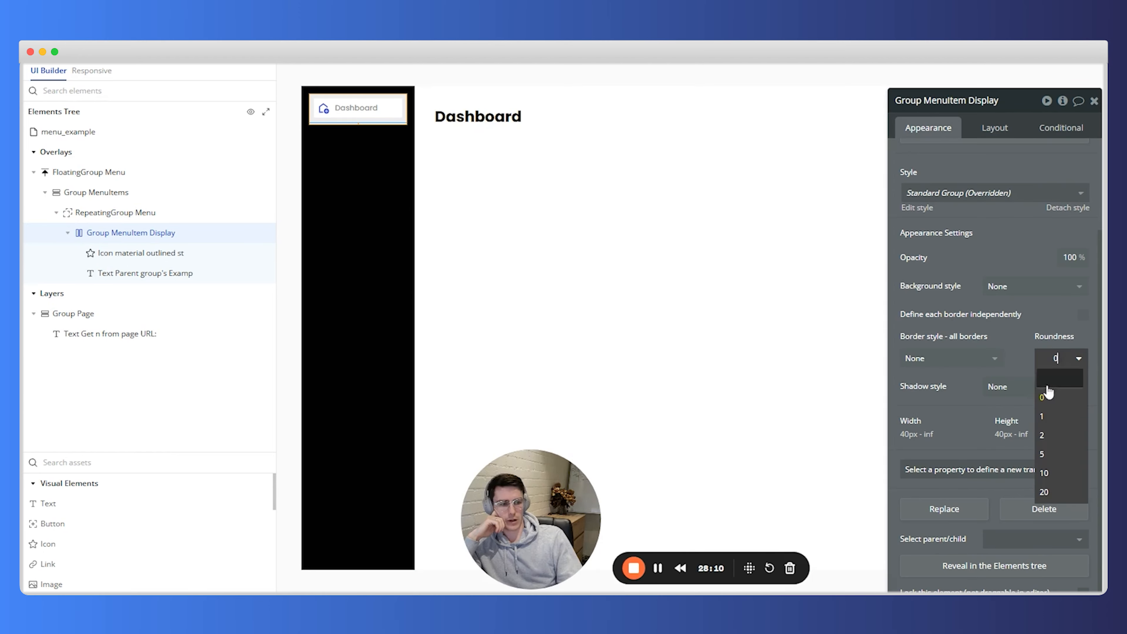
left_click(1051, 480)
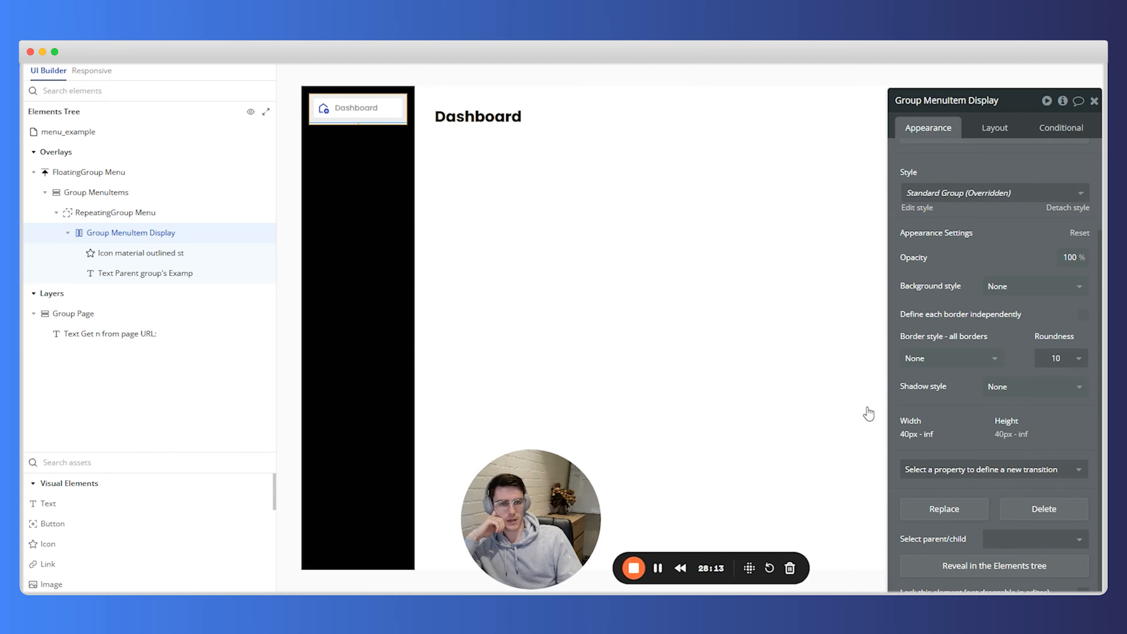
Step: Remove the fill of RepeatingGroup Menu by setting its background style to None
left_click(170, 220)
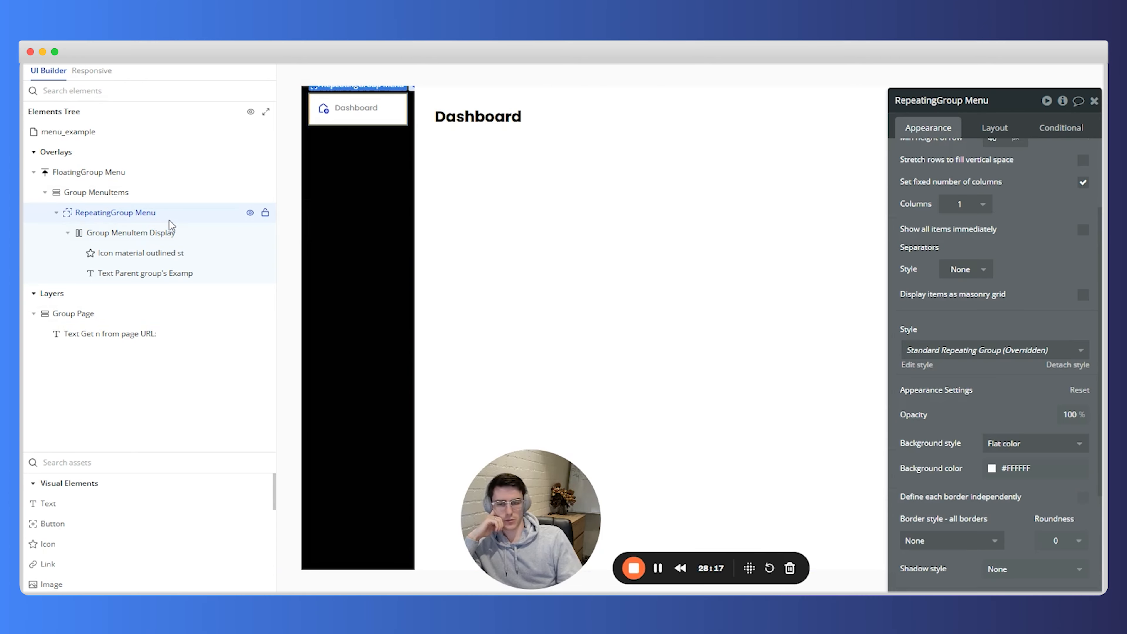
left_click(193, 232)
left_click(115, 215)
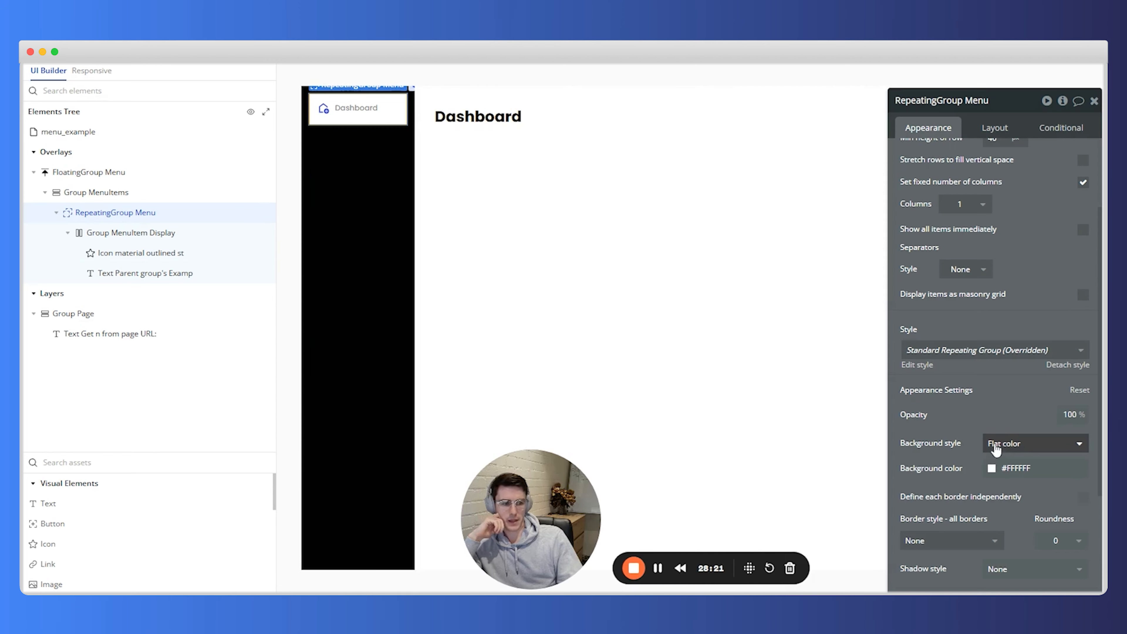
left_click(1003, 444)
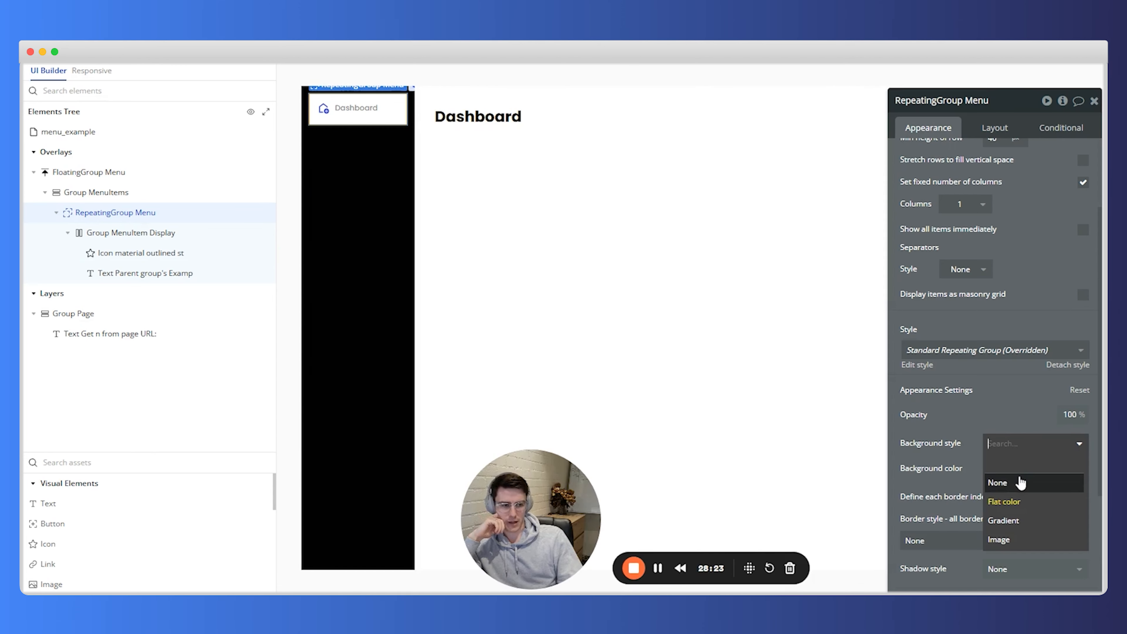
left_click(1021, 483)
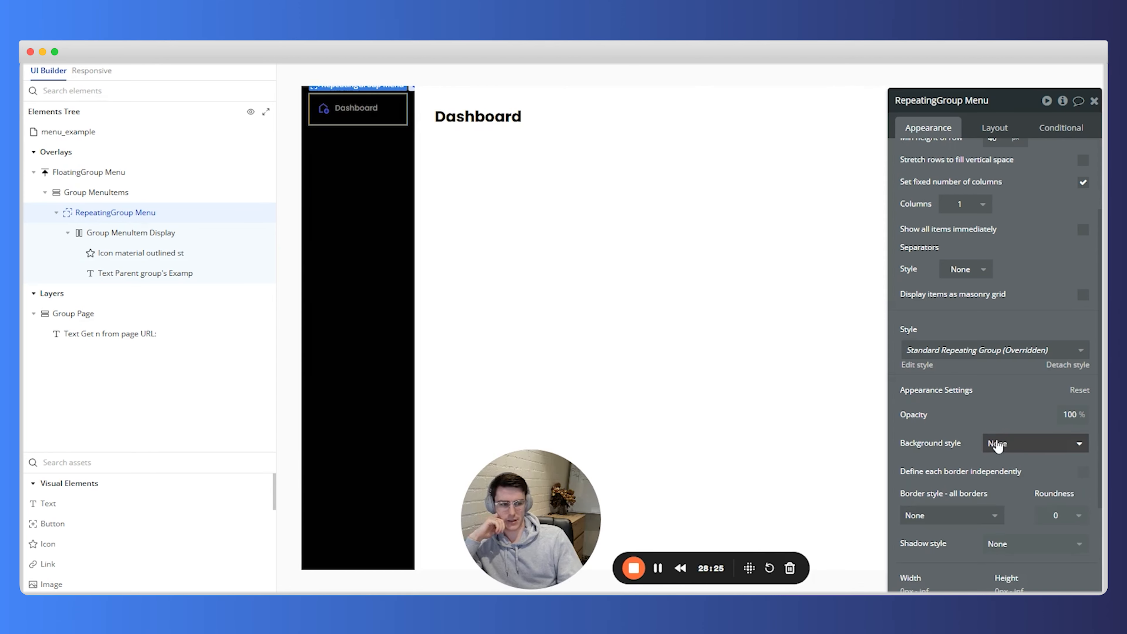
Step: Add a background style transition to Group MenuItem Display with a duration of 500 ms
left_click(120, 245)
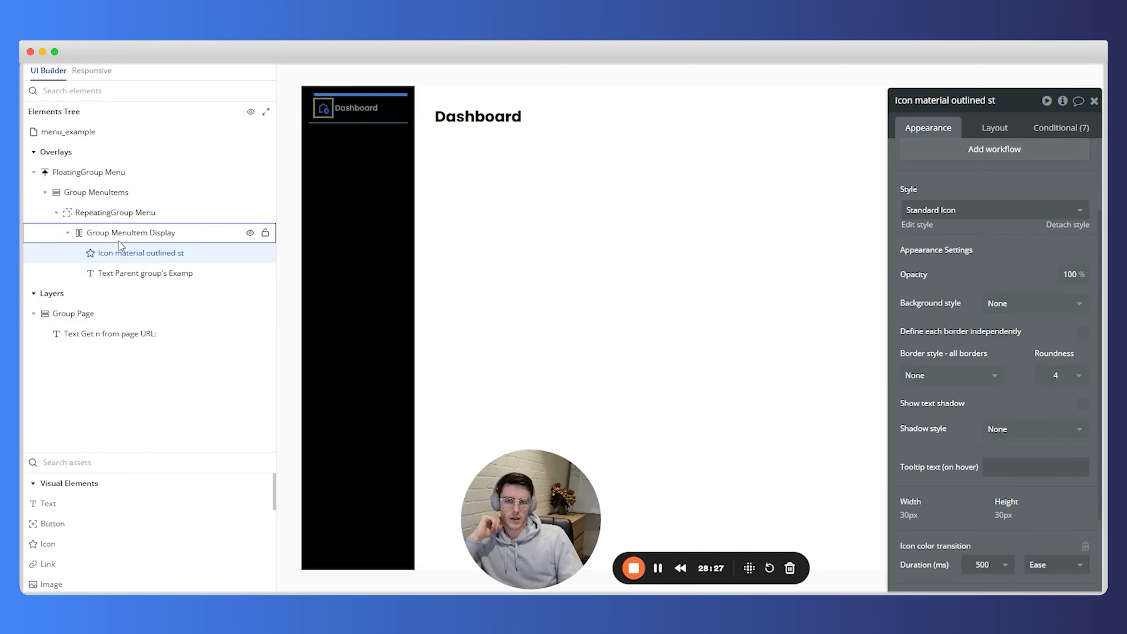
left_click(128, 238)
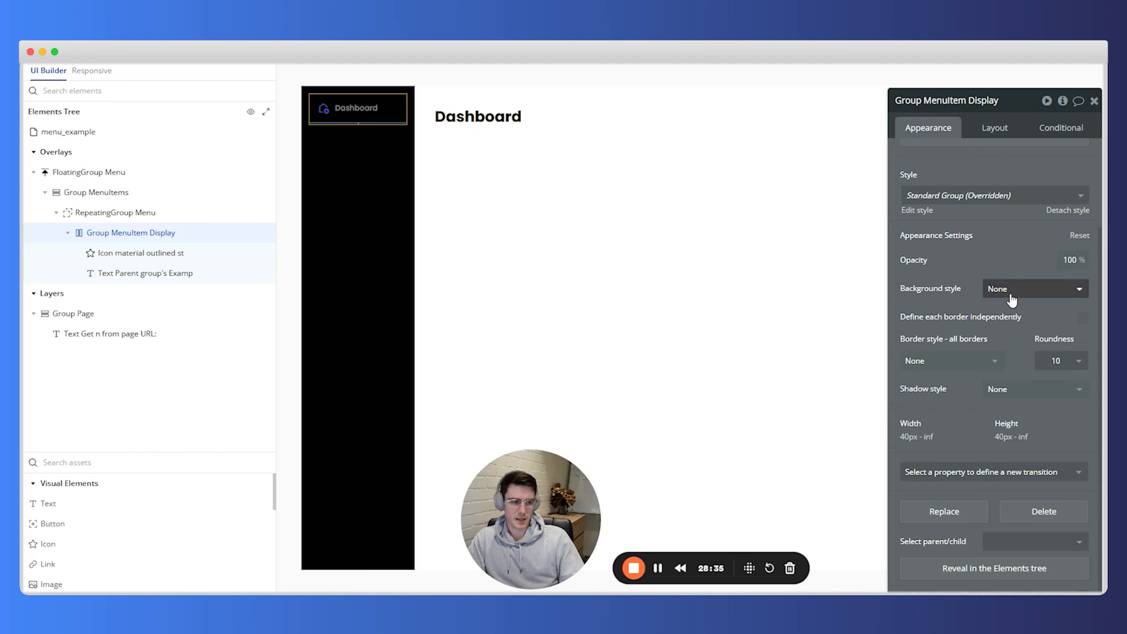
left_click(975, 473)
type("back")
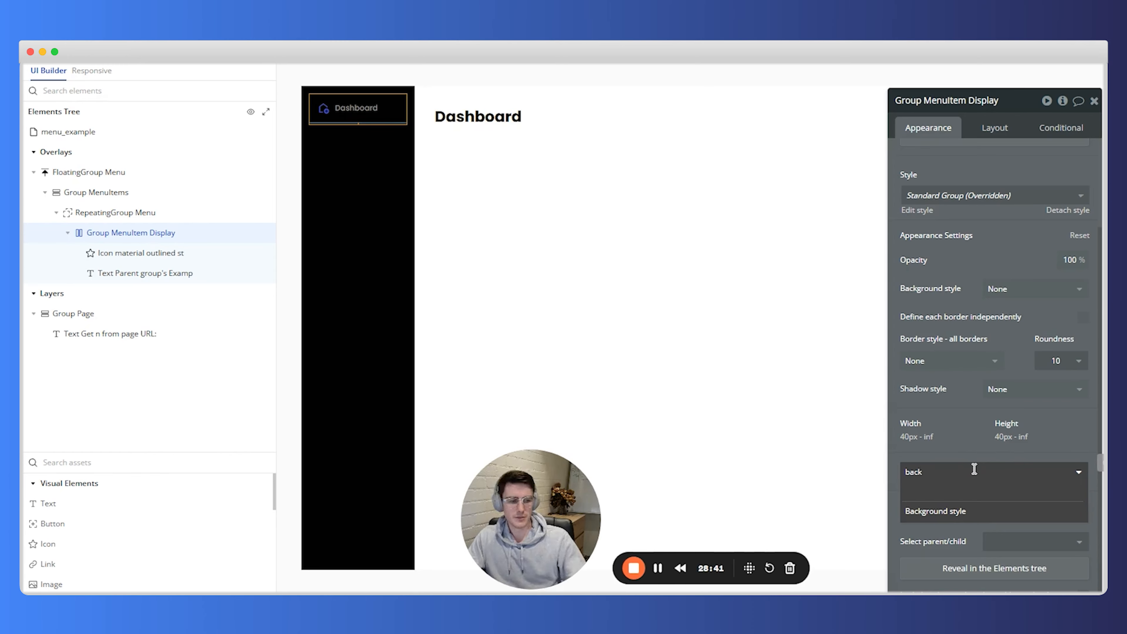
left_click(969, 515)
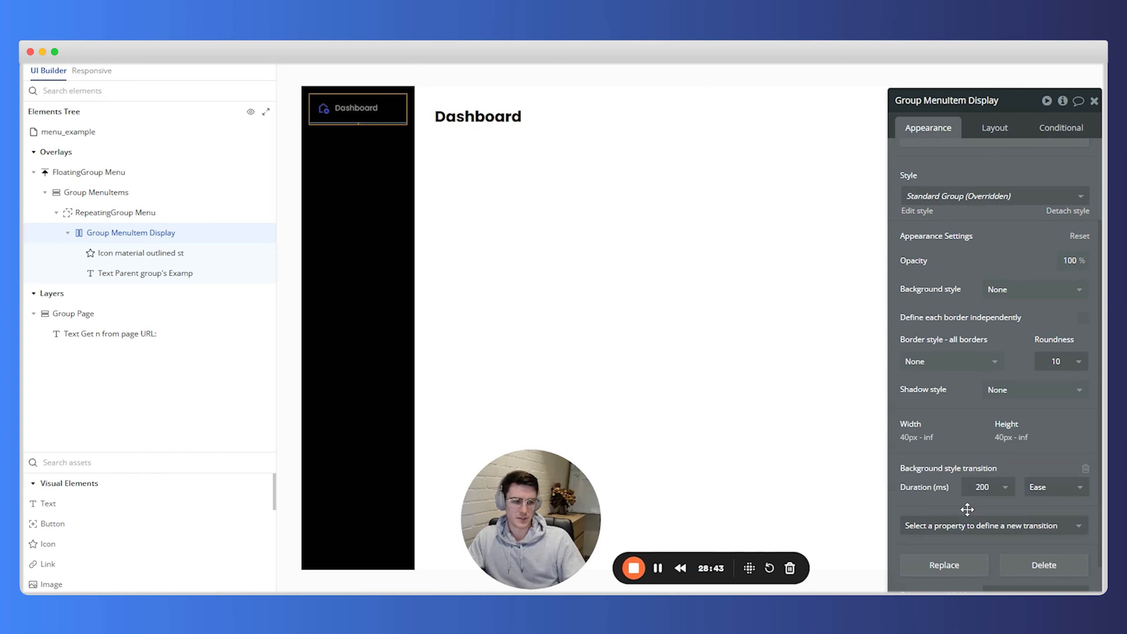
left_click(1004, 487)
left_click(995, 545)
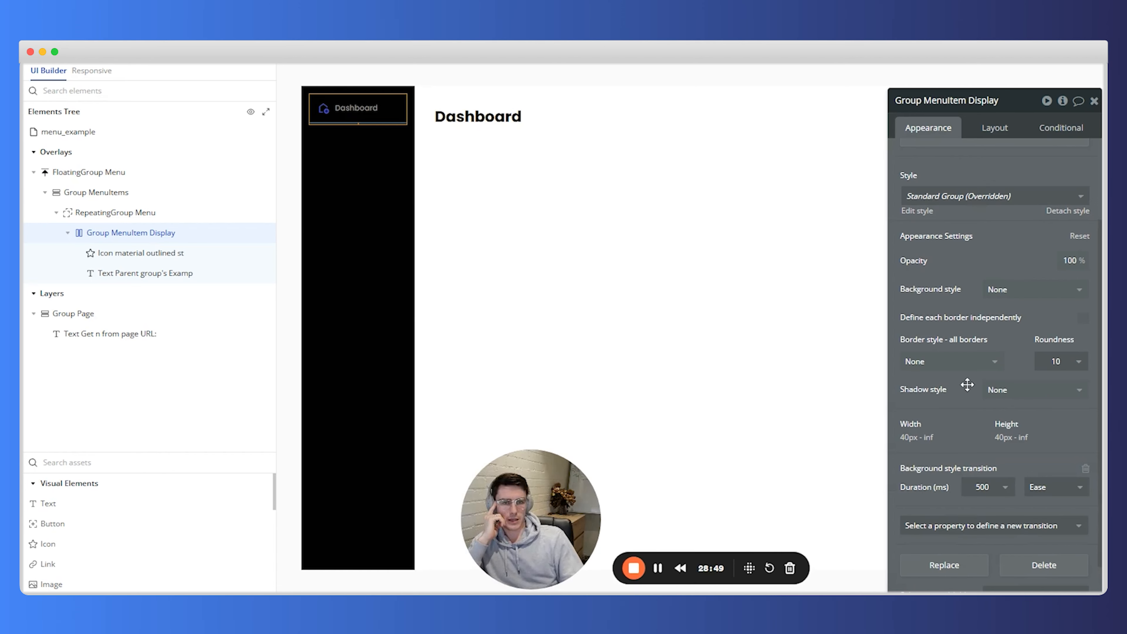
Step: Add a condition to Group MenuItem Display for when URL parameter n is the Current cell's Example Page Menu's Url
left_click(1067, 130)
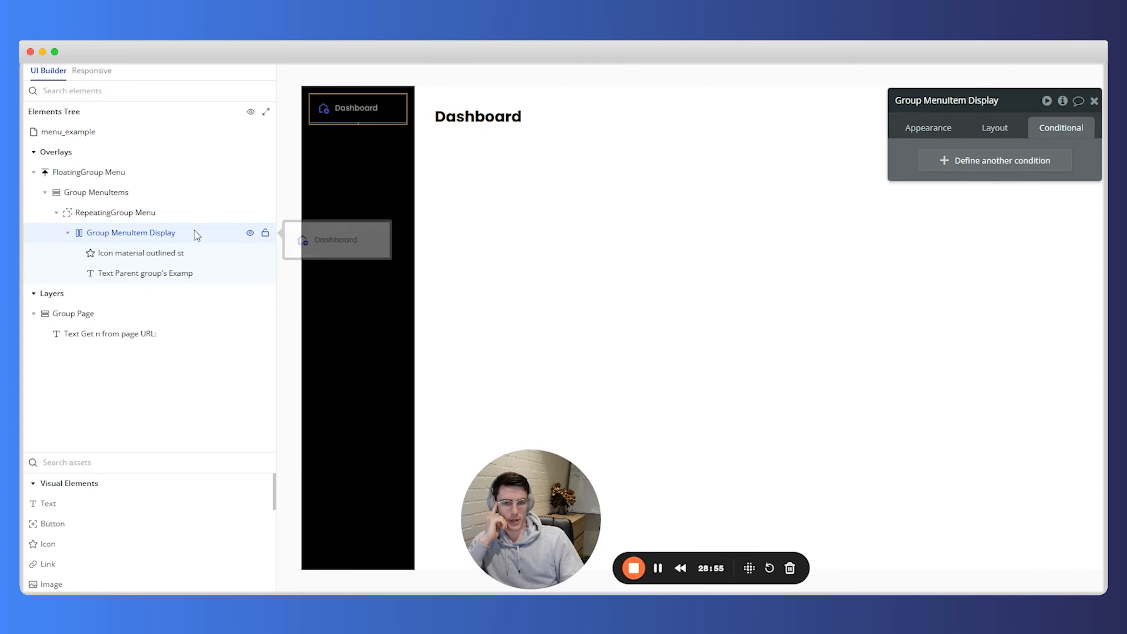
left_click(1012, 161)
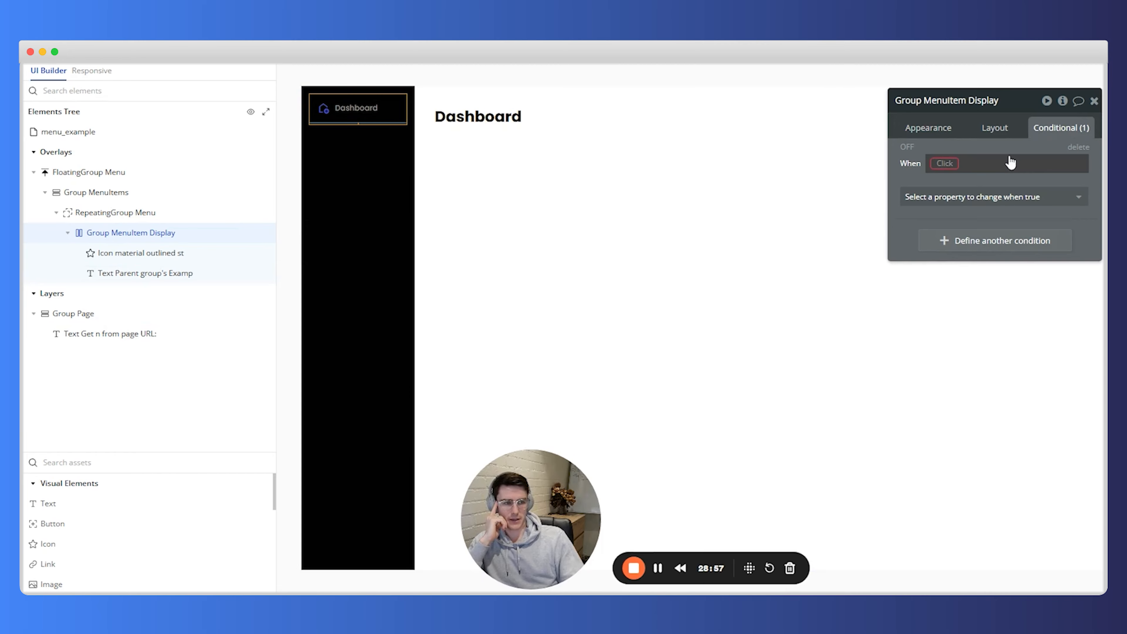
left_click(955, 170)
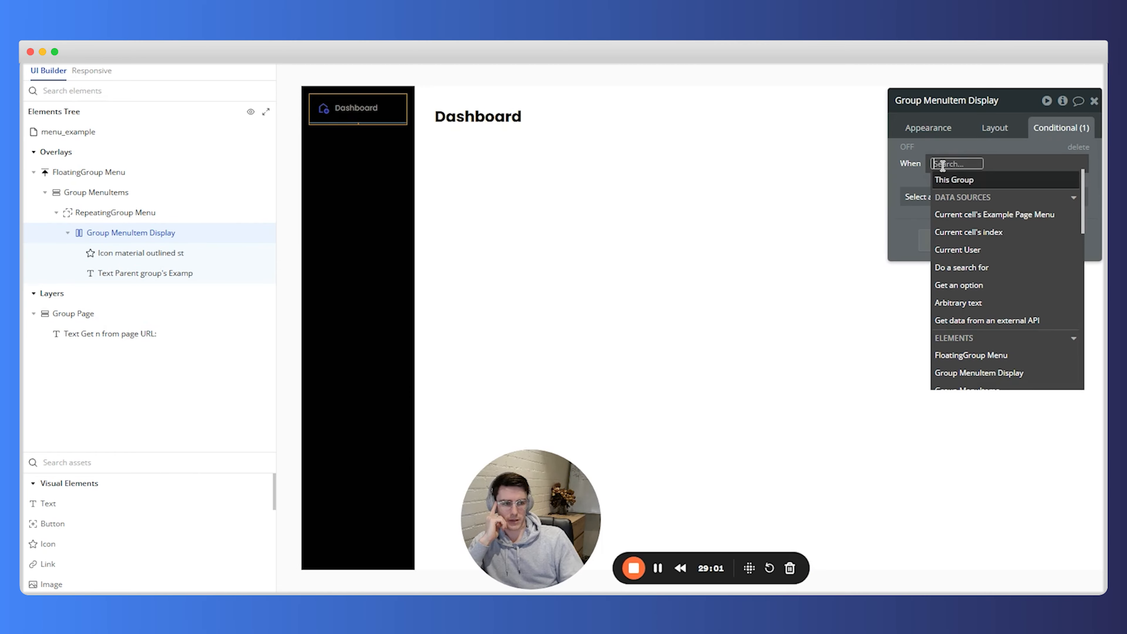
type("get dat")
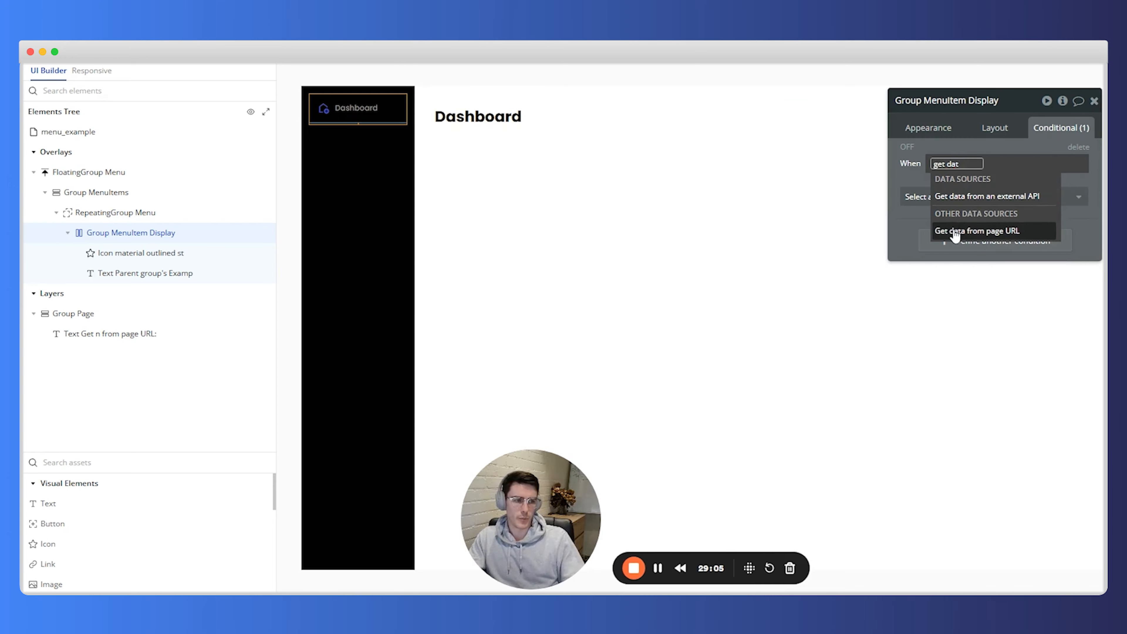
left_click(955, 232)
left_click(822, 155)
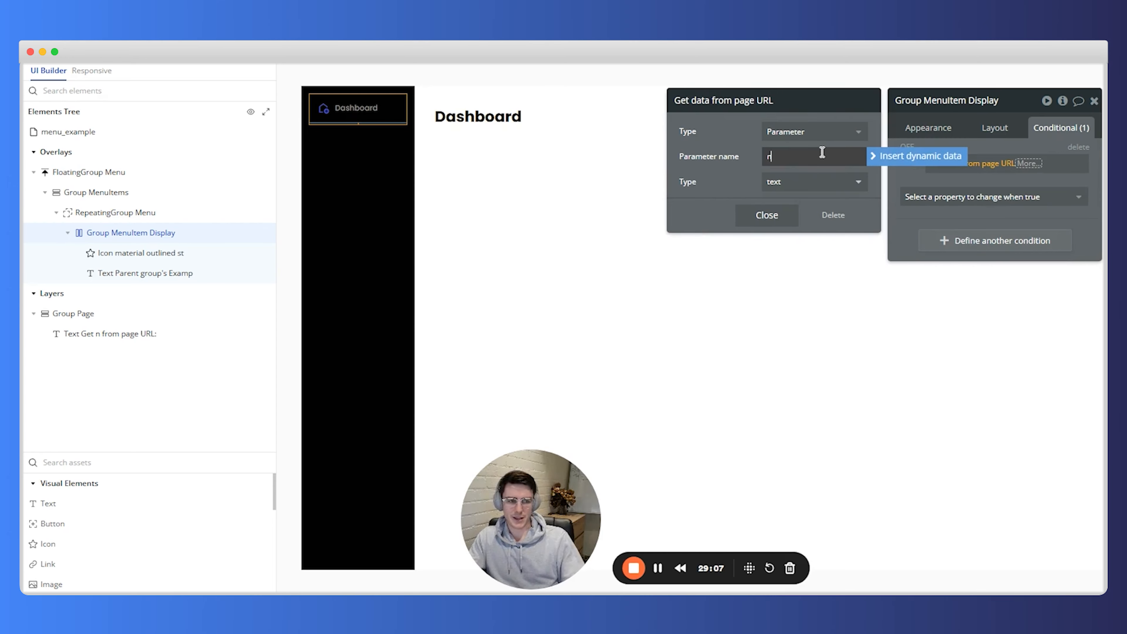
left_click(756, 215)
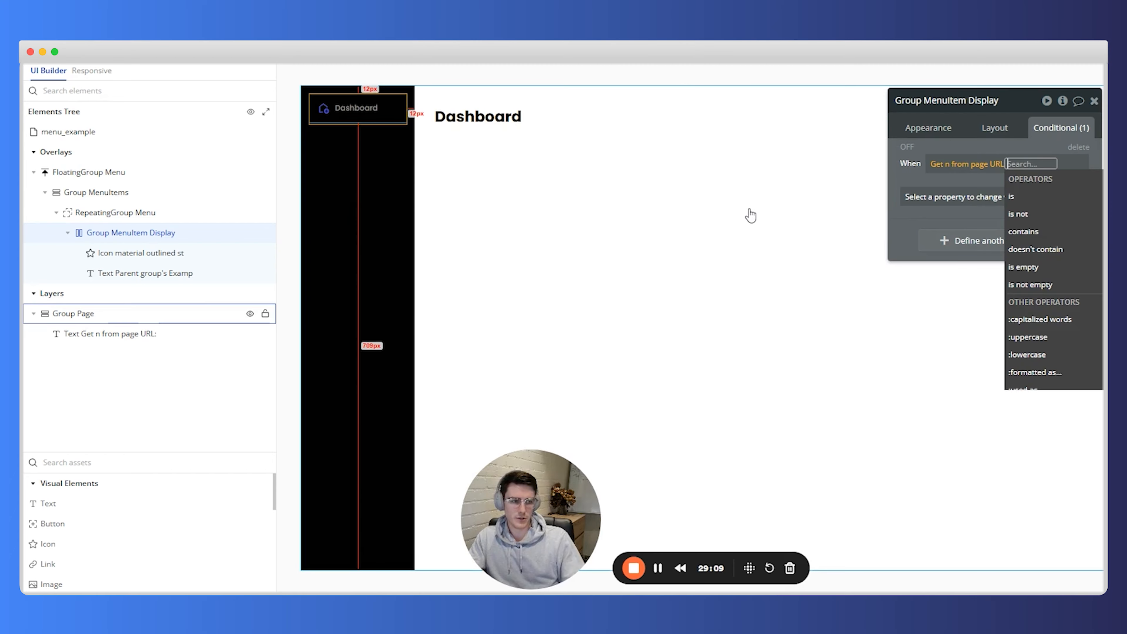
left_click(1062, 197)
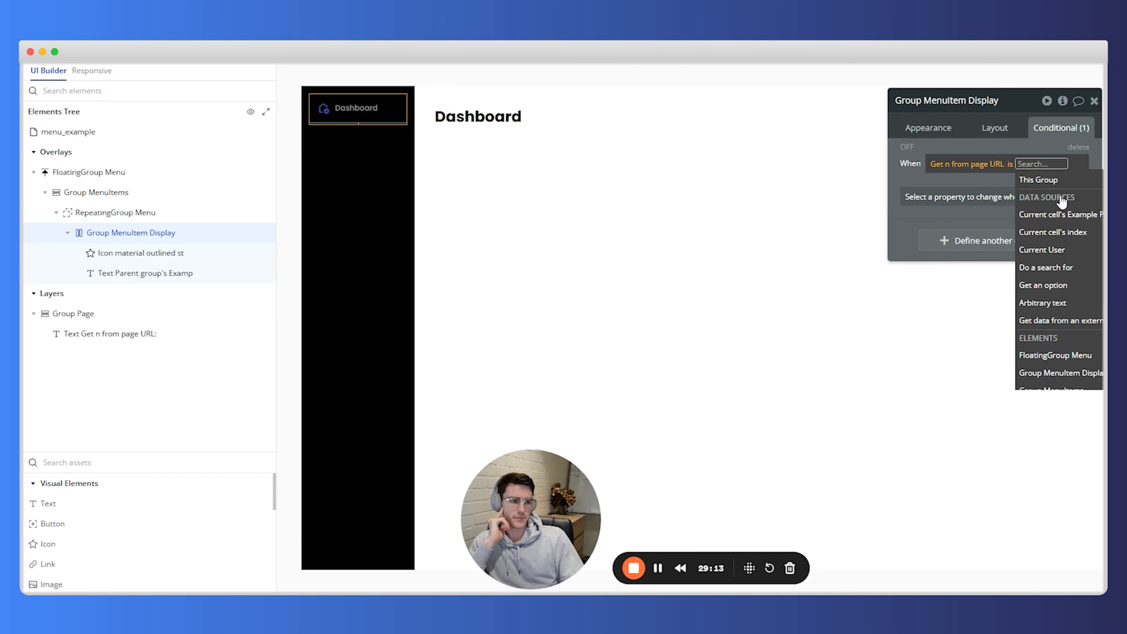
left_click(1065, 215)
left_click(1021, 225)
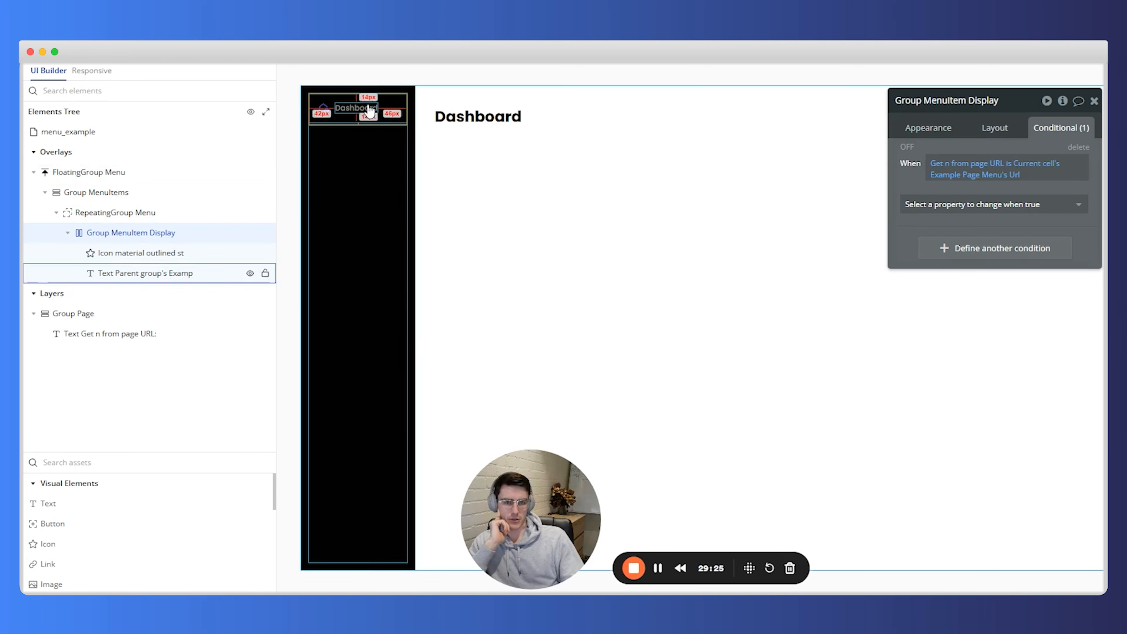
Step: Make Group MenuItem Display's URL condition change the background style to Flat color
left_click(955, 209)
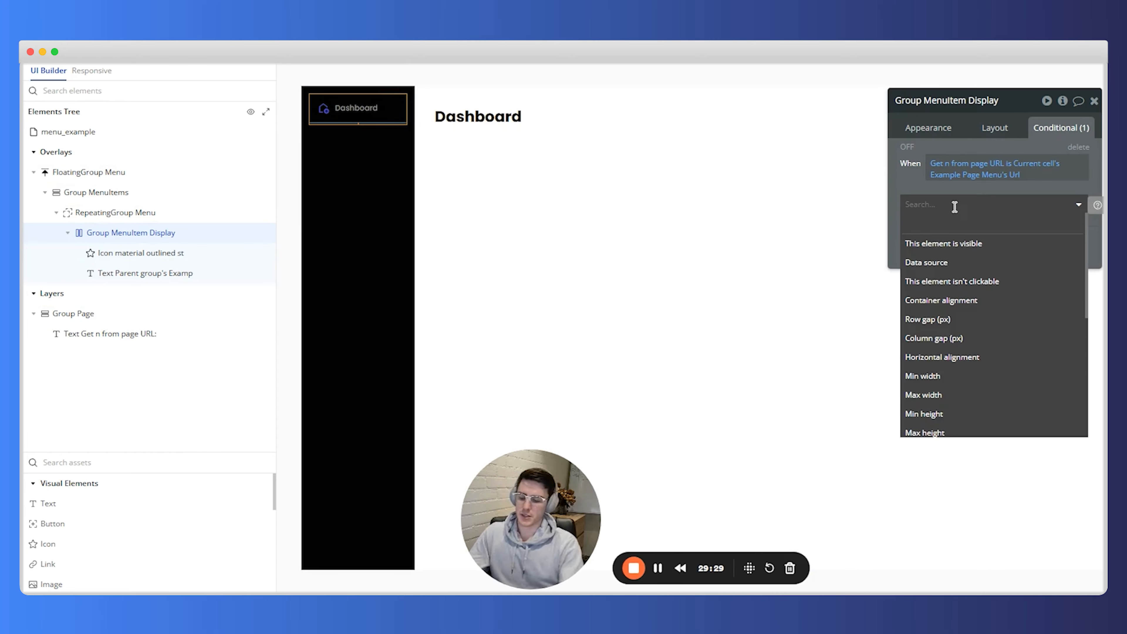
type("back")
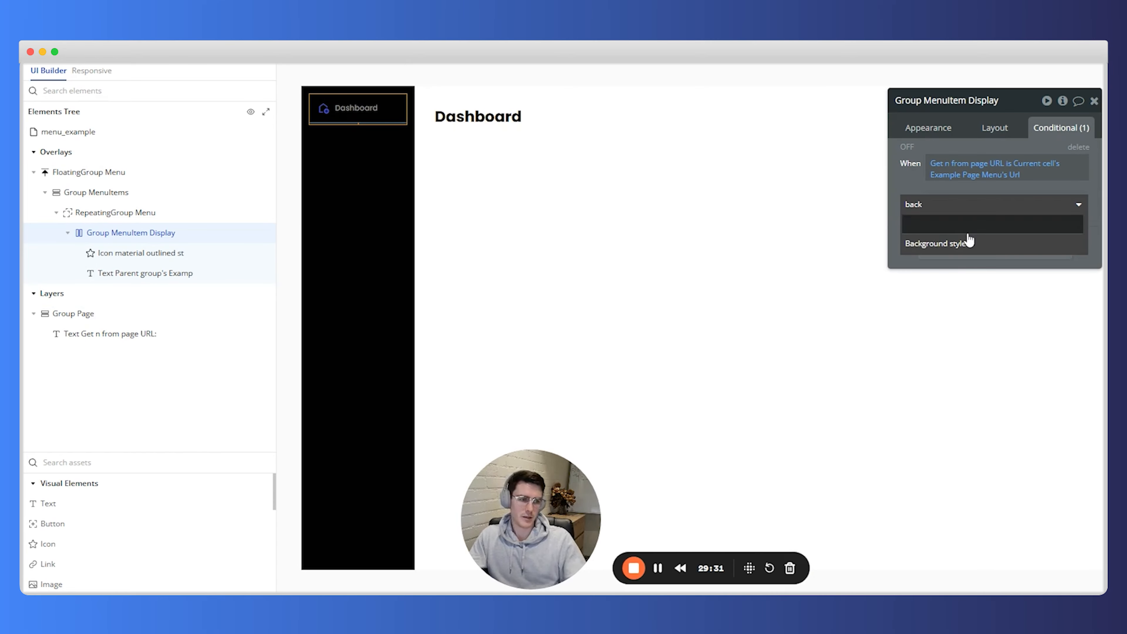
left_click(973, 244)
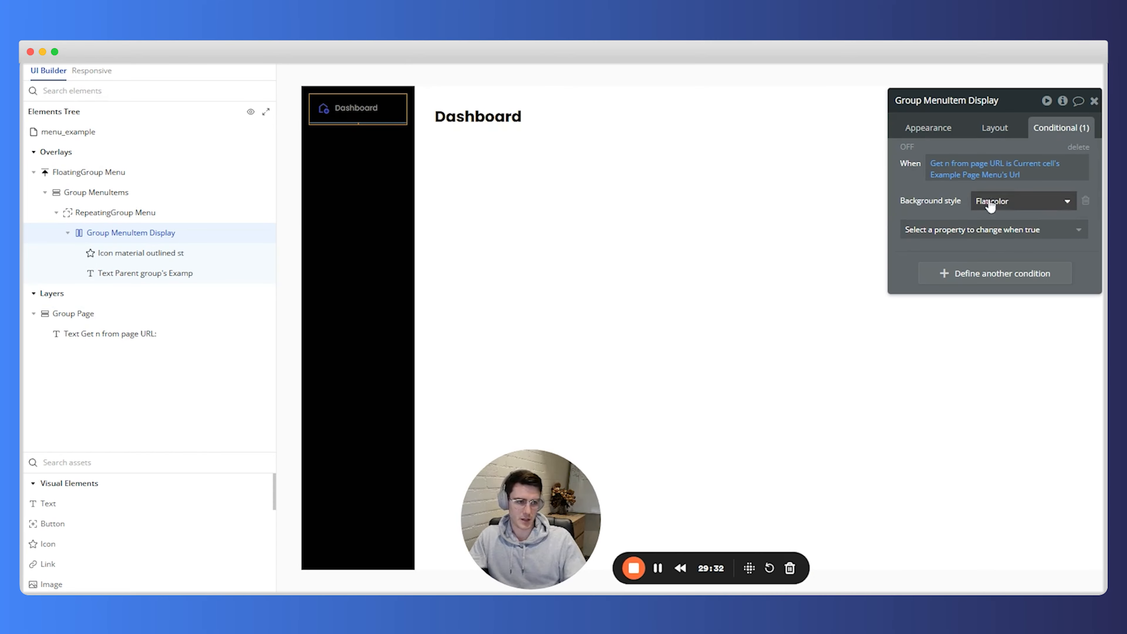
Step: Add a background color to the same Group MenuItem Display condition, using grey #B8B8B8 at 10% opacity
left_click(981, 229)
type("back")
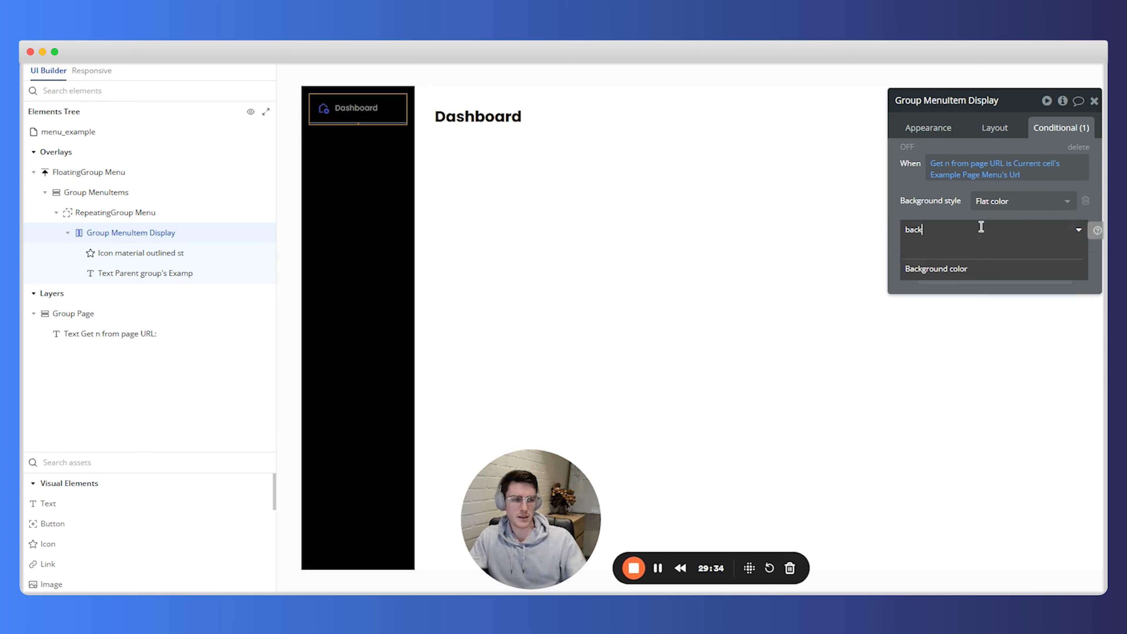
left_click(983, 270)
left_click(1010, 227)
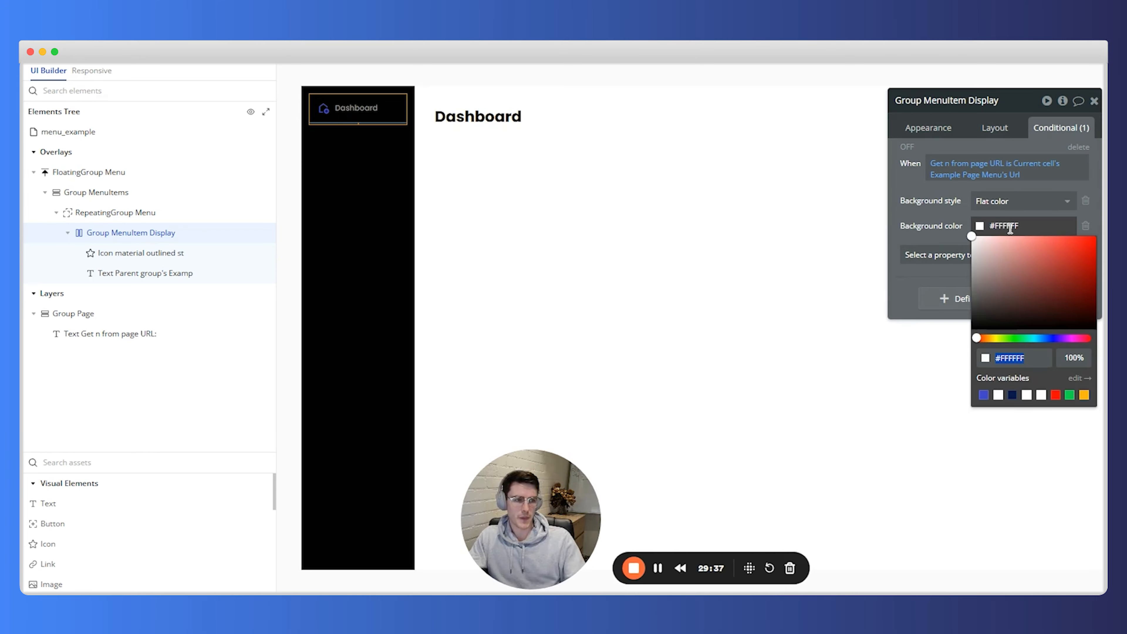
left_click(1028, 395)
mouse_move(984, 256)
left_mouse_down()
mouse_move(969, 292)
mouse_move(969, 265)
left_mouse_up()
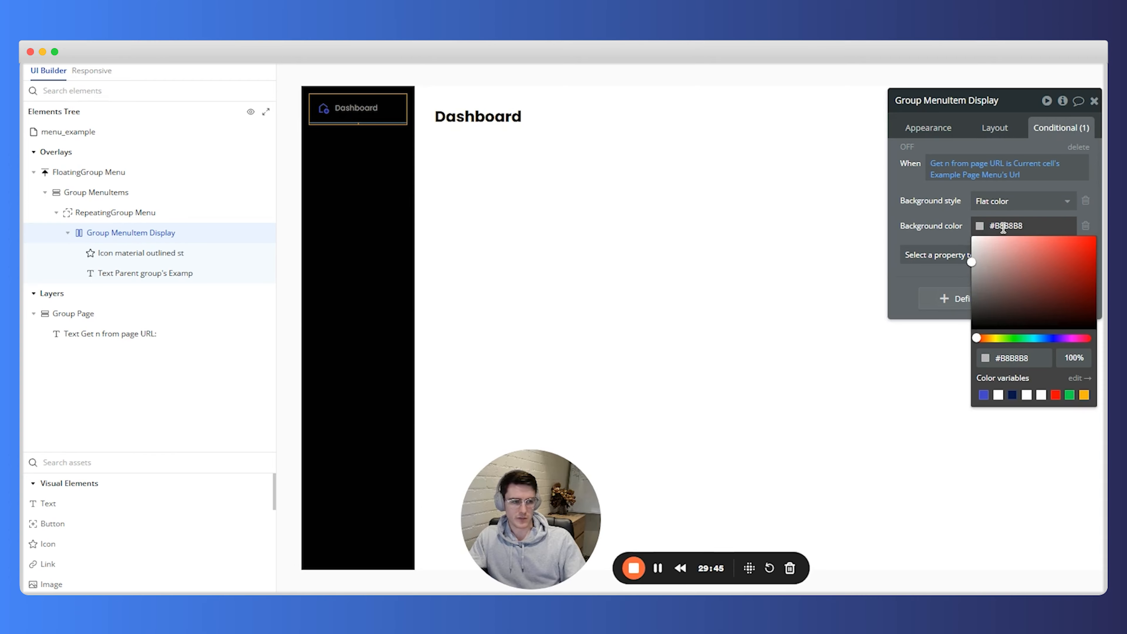
double_click(1078, 362)
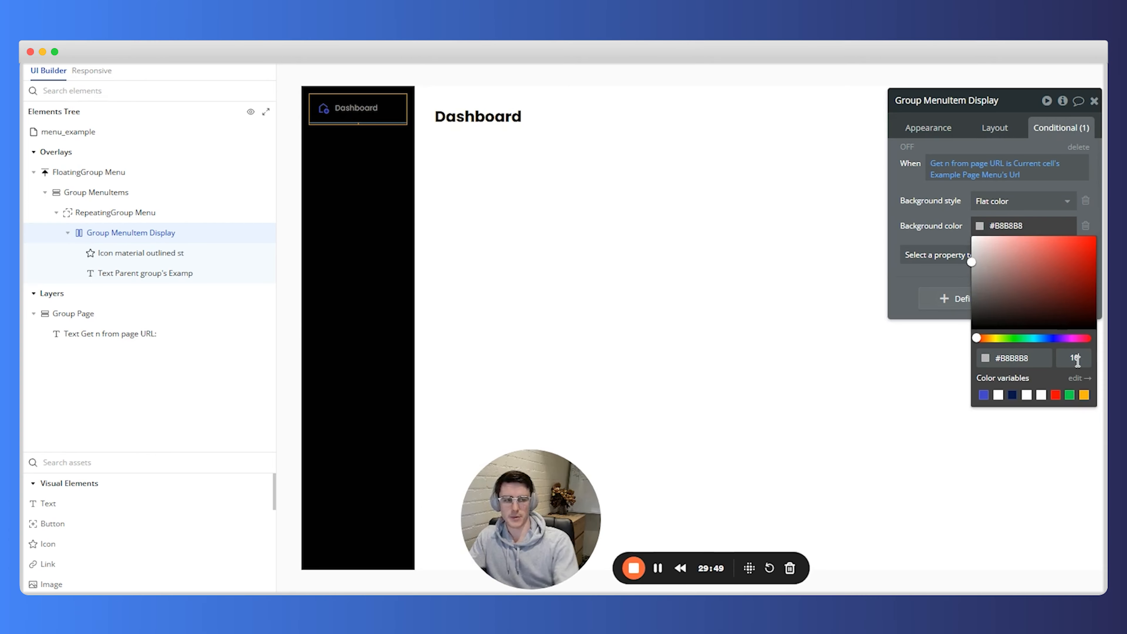
left_click(935, 191)
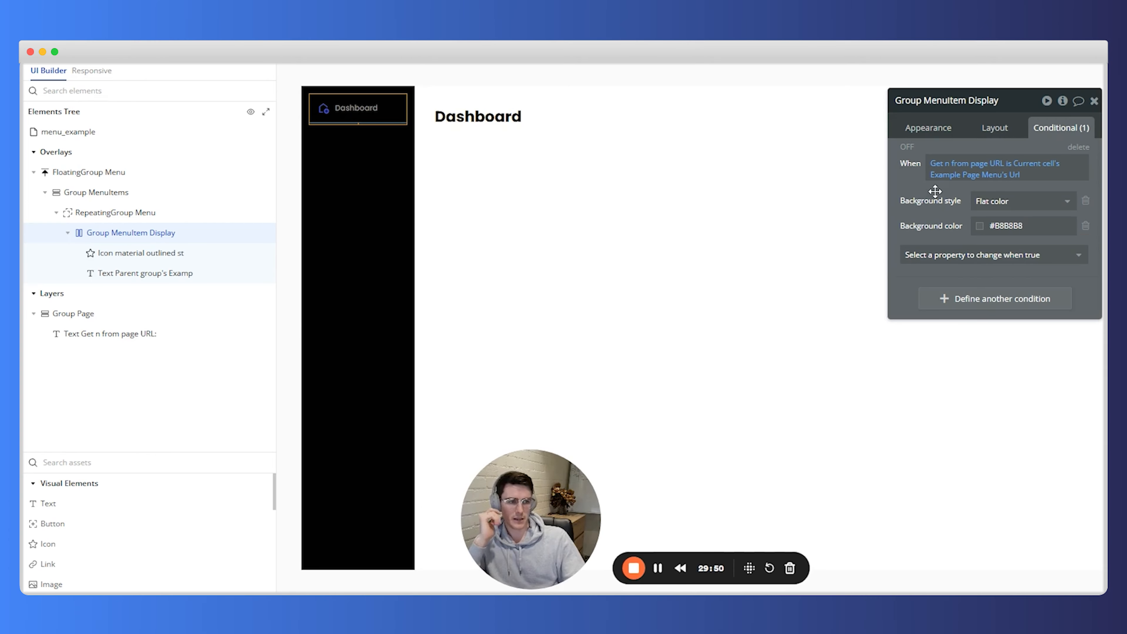
Step: Preview the Group MenuItem Display condition as on and set its background color opacity to 15%
left_click(907, 147)
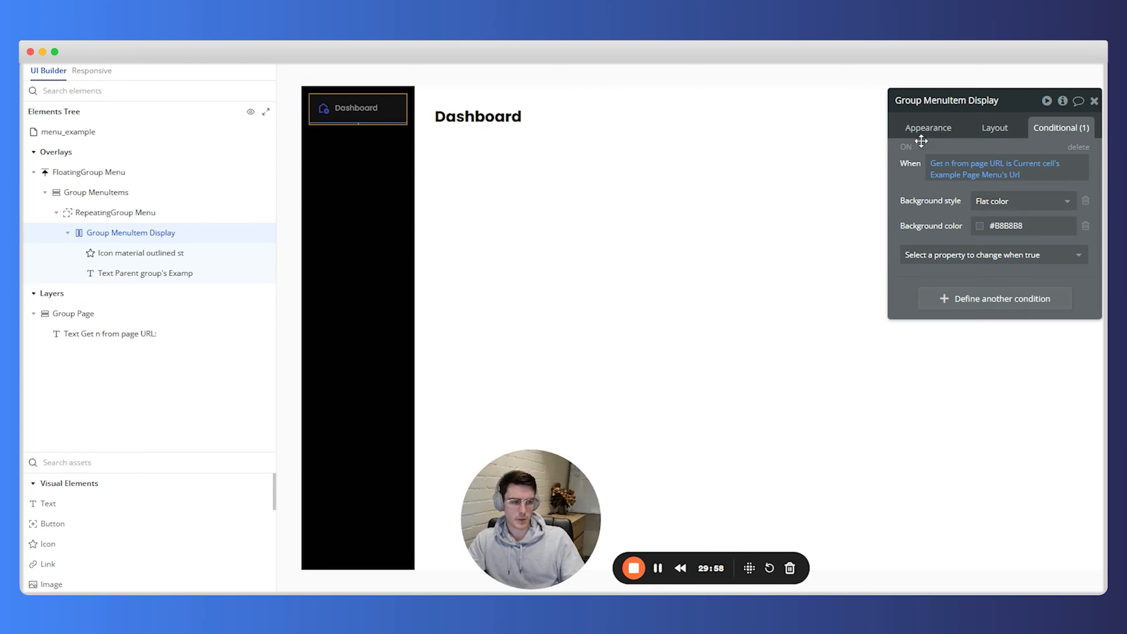
left_click(1041, 226)
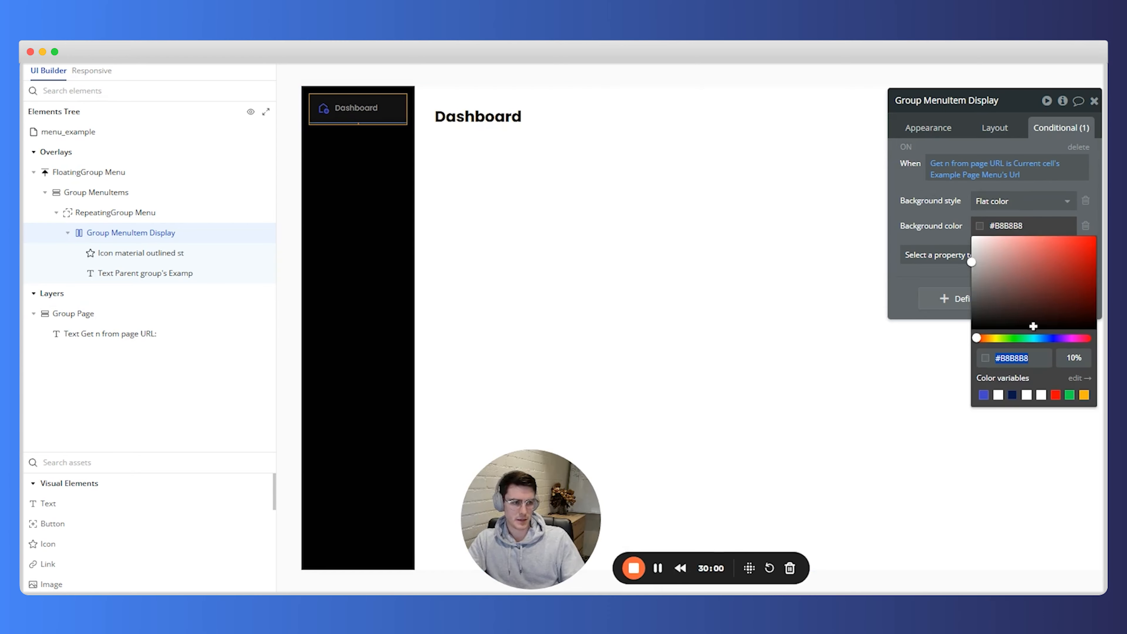
left_click(1069, 360)
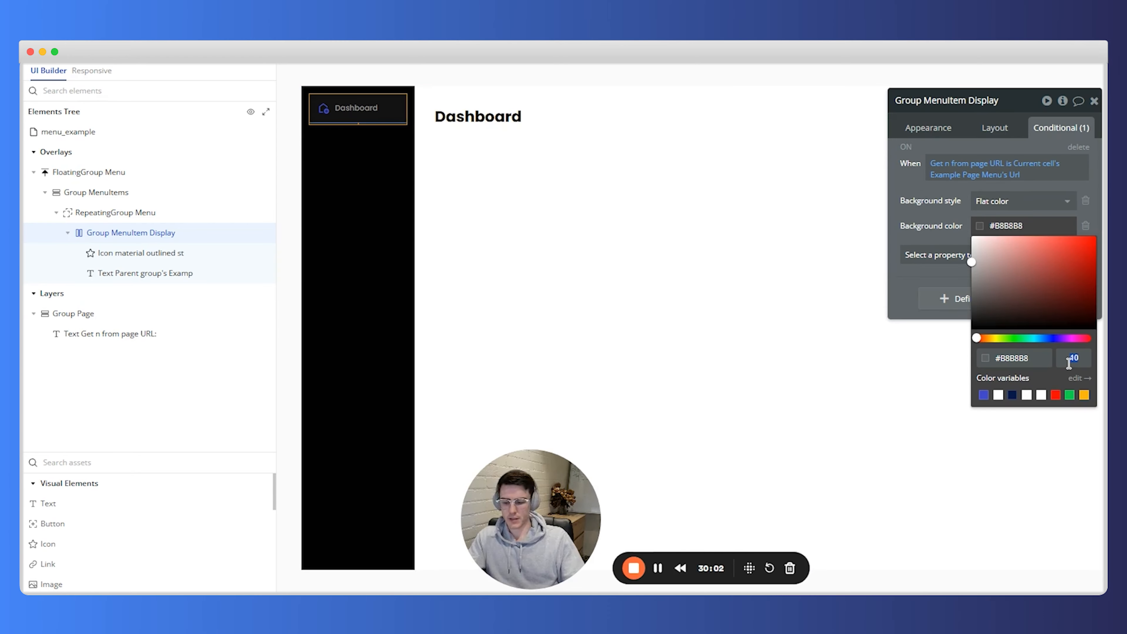
type("15")
key("Tab")
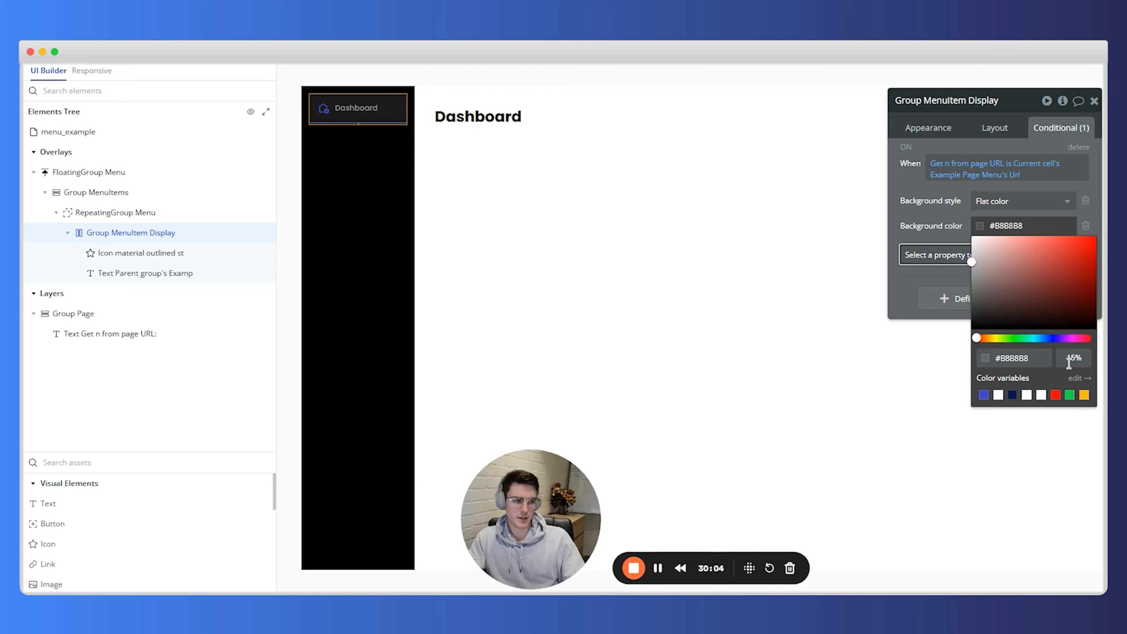
left_click(686, 212)
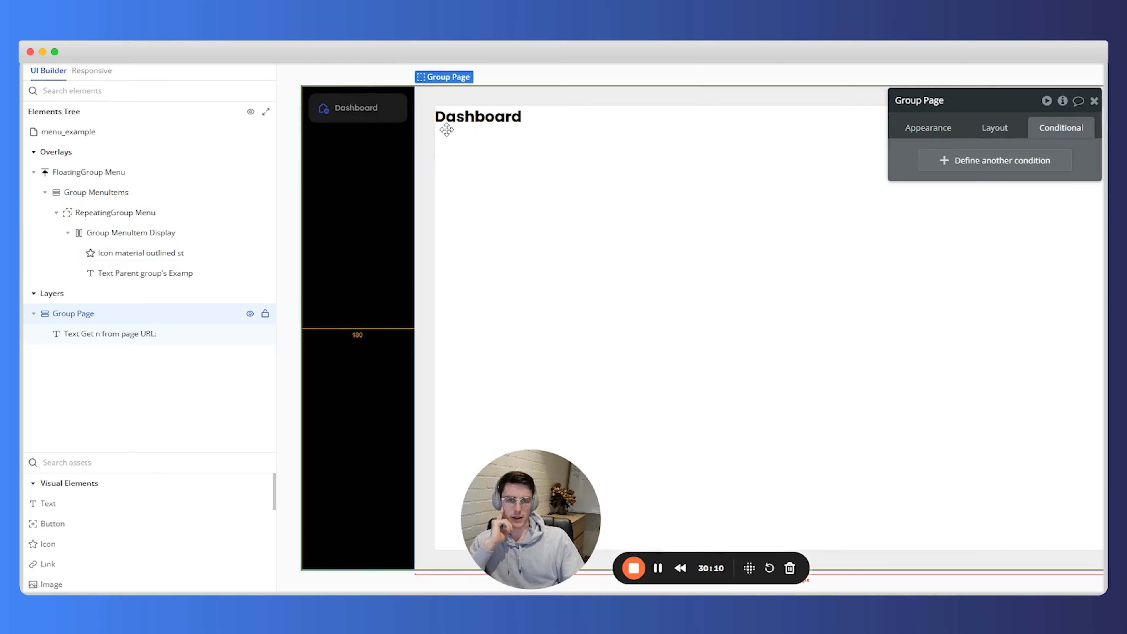
Step: Set the opacity of the conditional background color on Group MenuItem Display to 25%
left_click(391, 111)
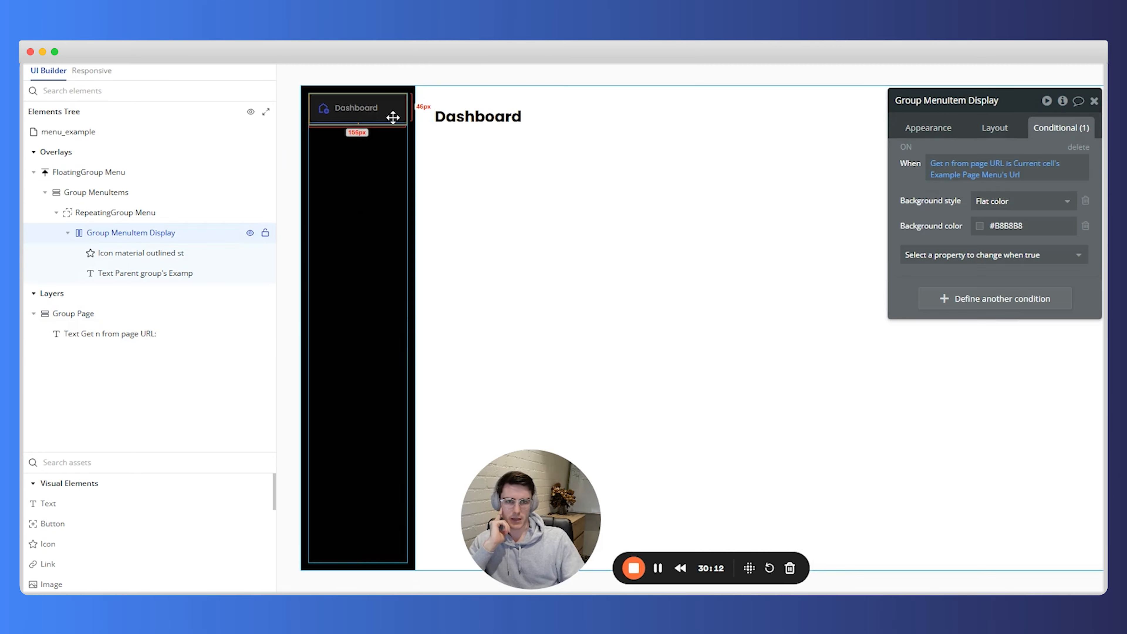
left_click(1039, 226)
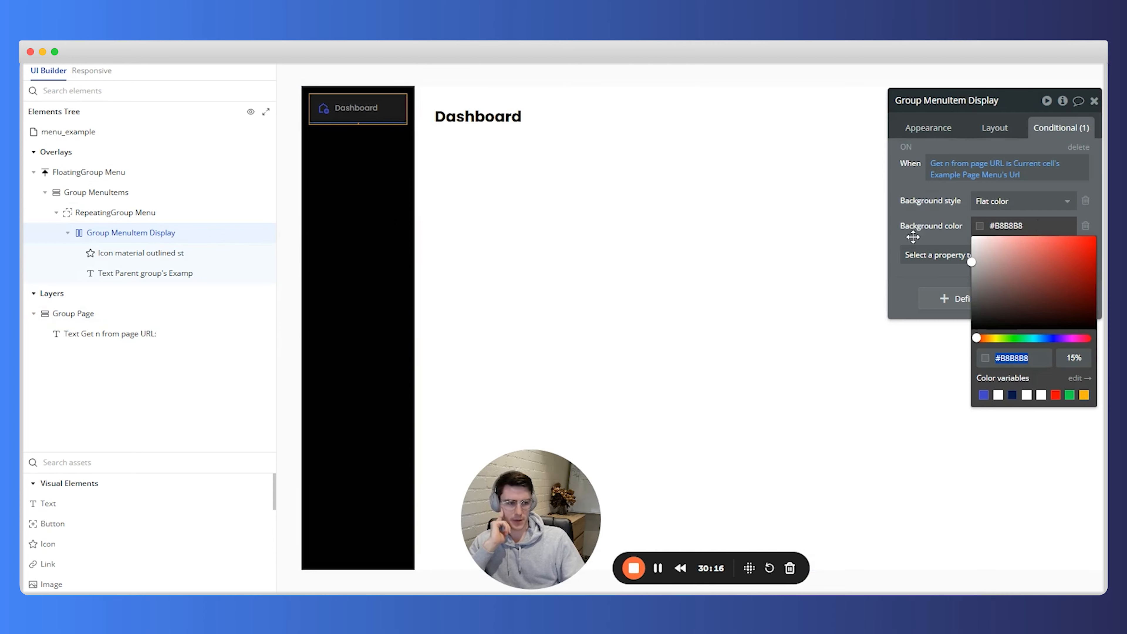
left_click(940, 222)
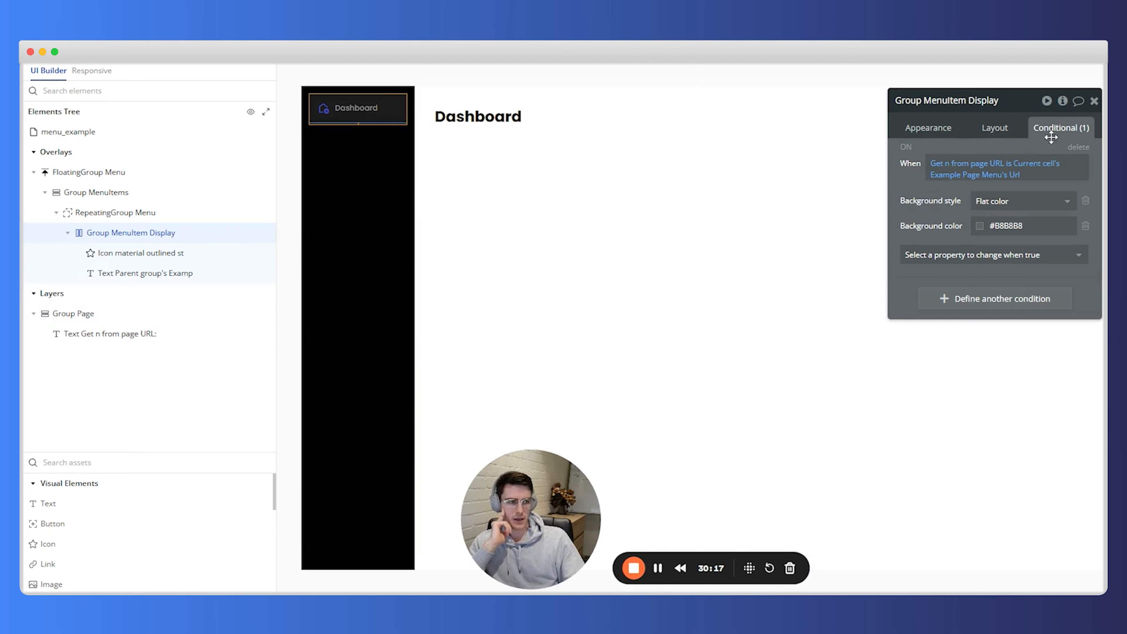
left_click(1017, 226)
double_click(1078, 360)
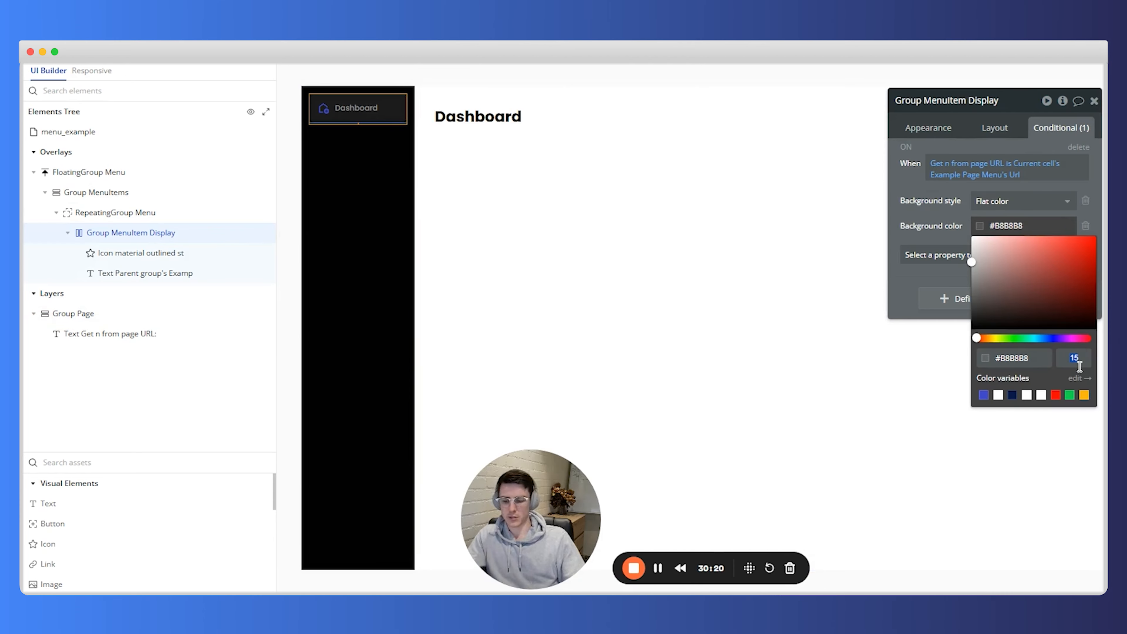
key("Tab")
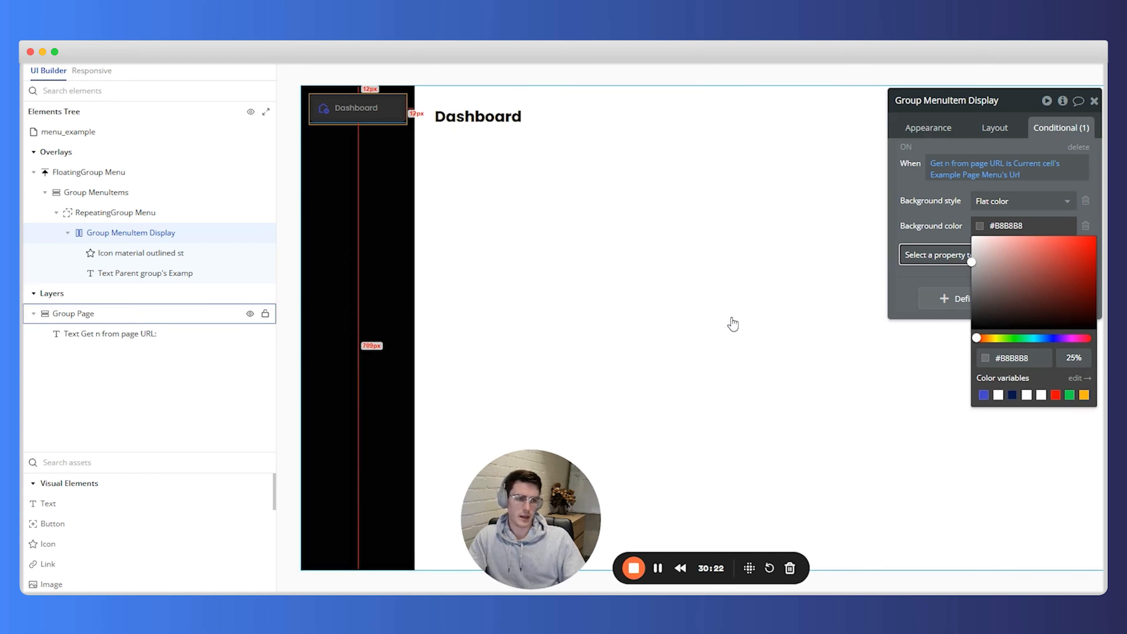
left_click(730, 318)
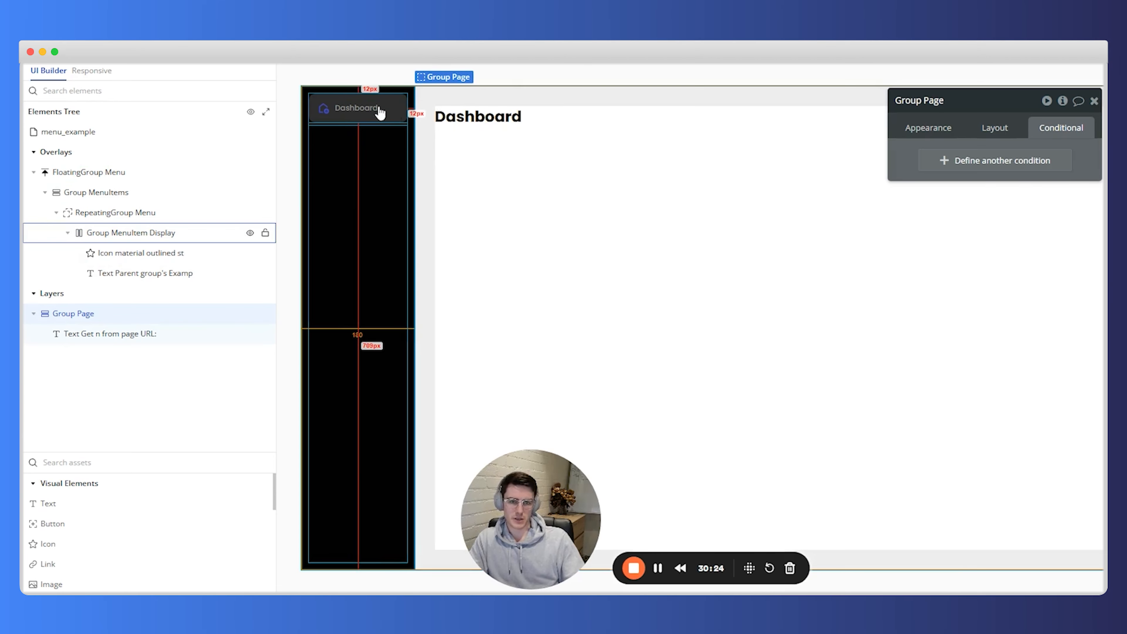
Step: Toggle the Group MenuItem Display condition preview off and back on to compare the menu item's inactive and active backgrounds
left_click(401, 107)
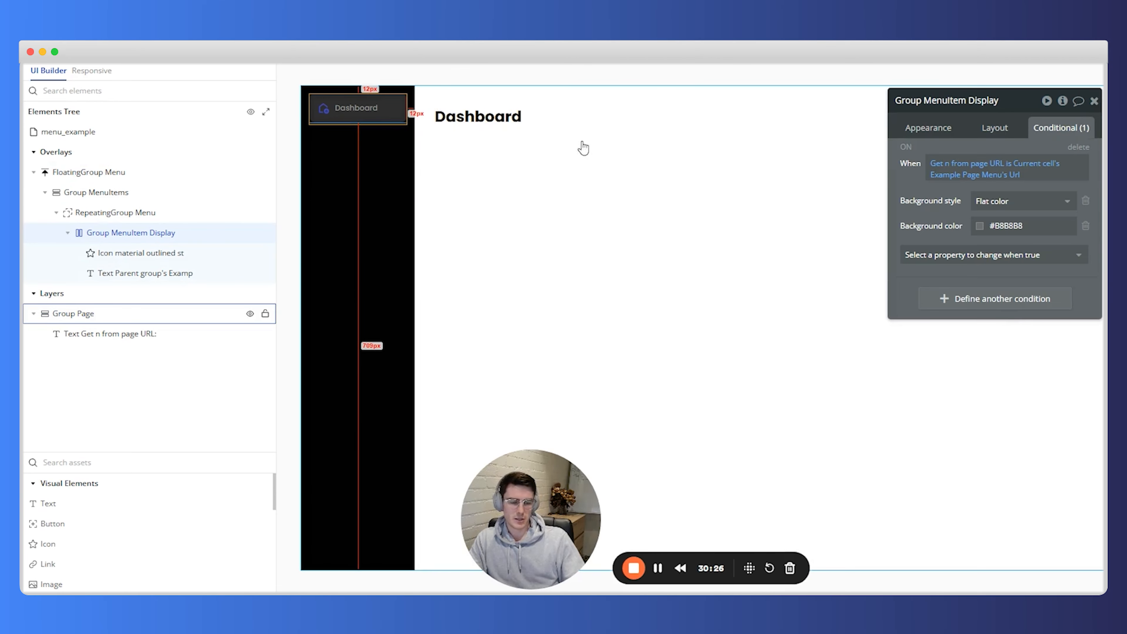
left_click(907, 147)
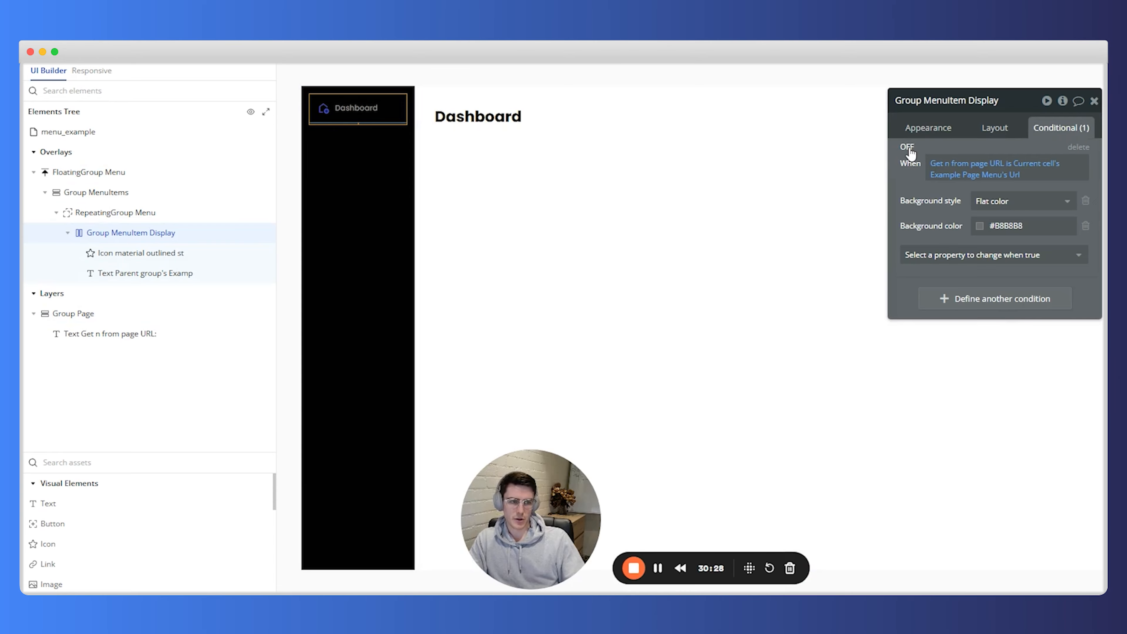
left_click(812, 190)
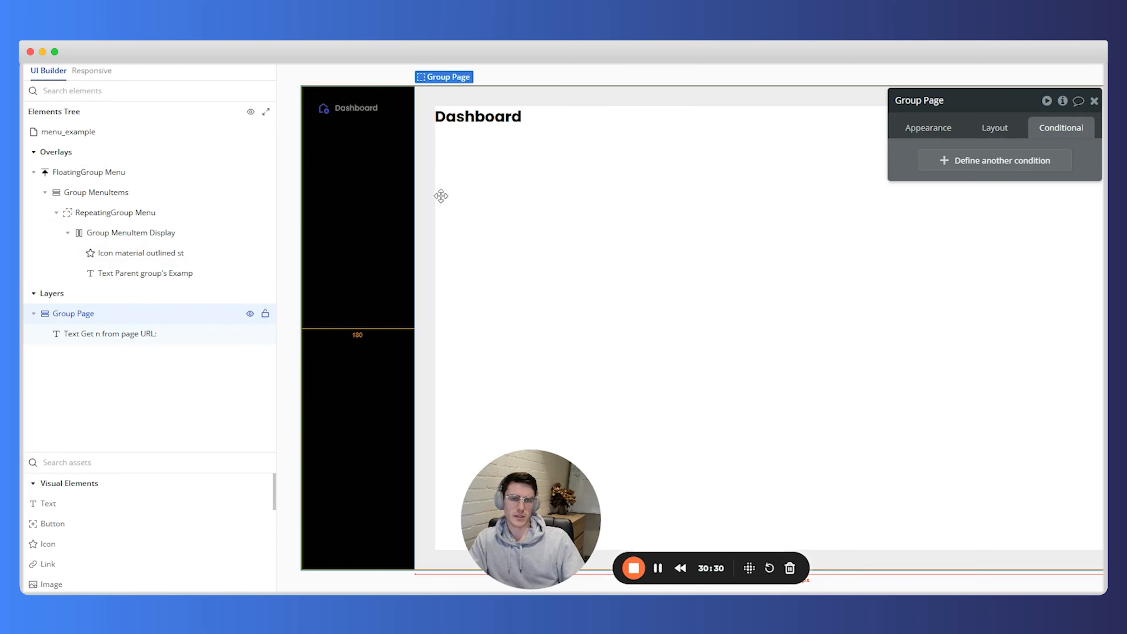
left_click(359, 114)
left_click(910, 149)
left_click(606, 205)
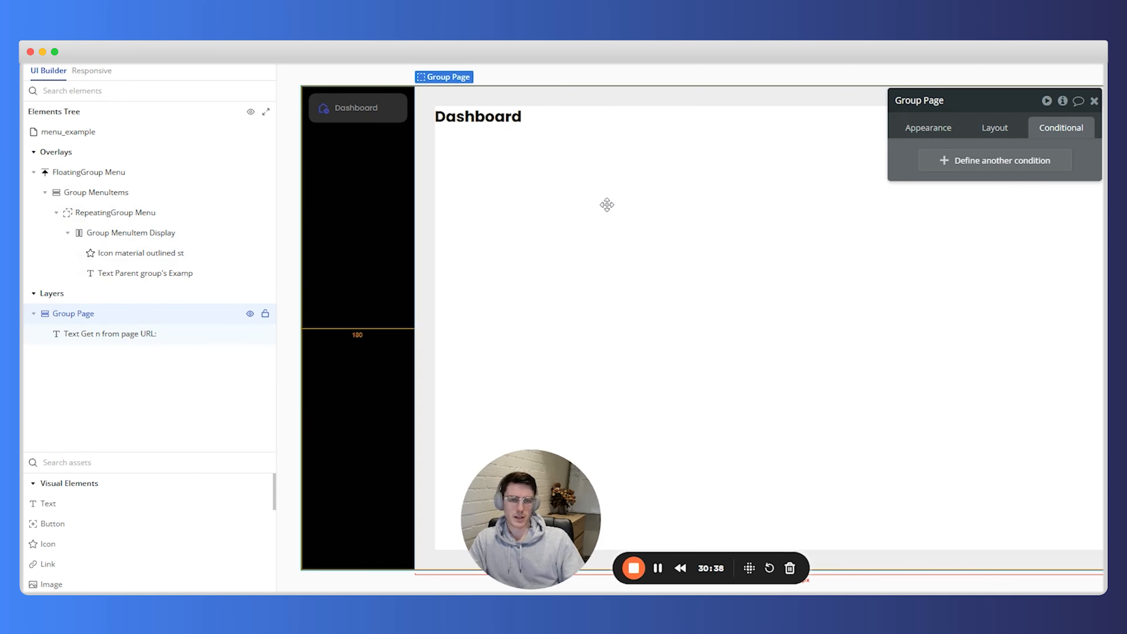
Step: Preview the menu item text's URL condition as on to examine its active font color
left_click(358, 107)
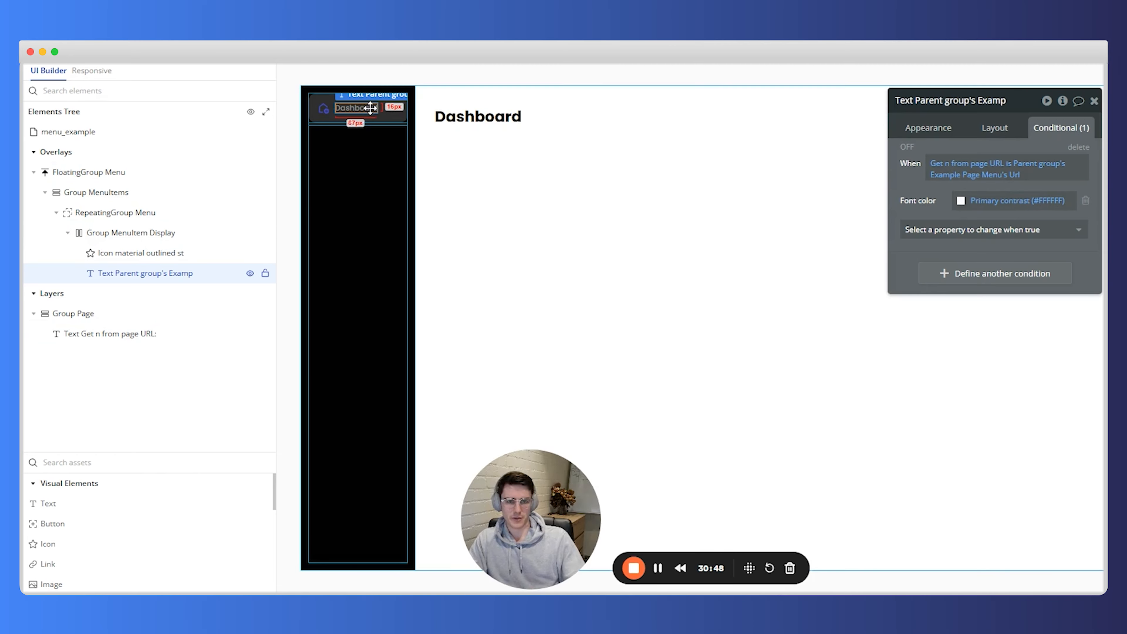
left_click(564, 190)
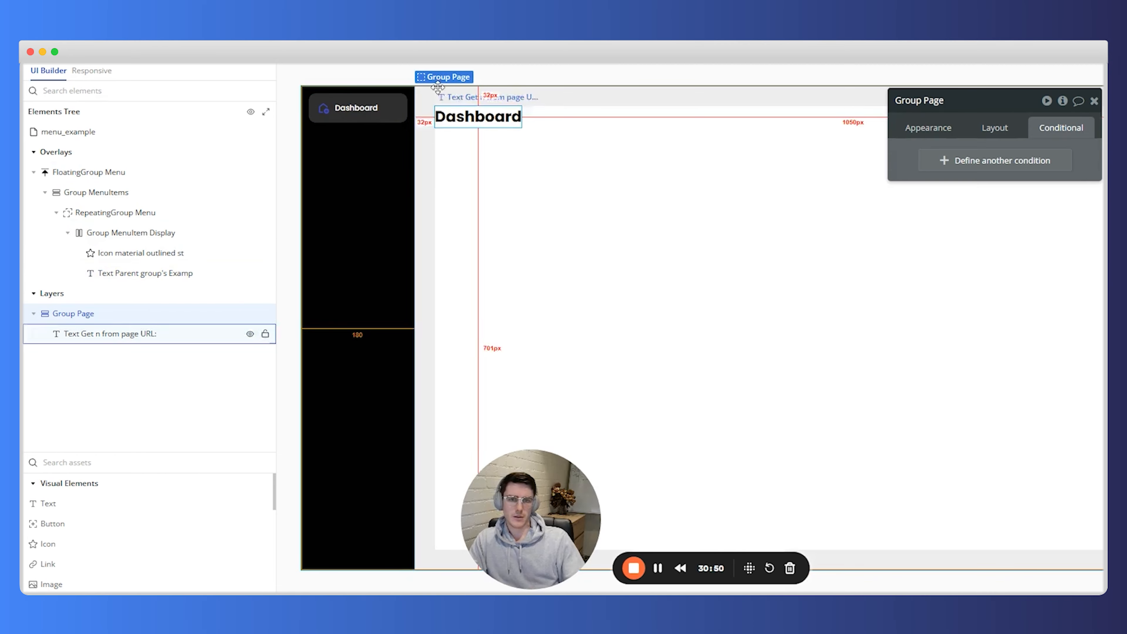
left_click(366, 109)
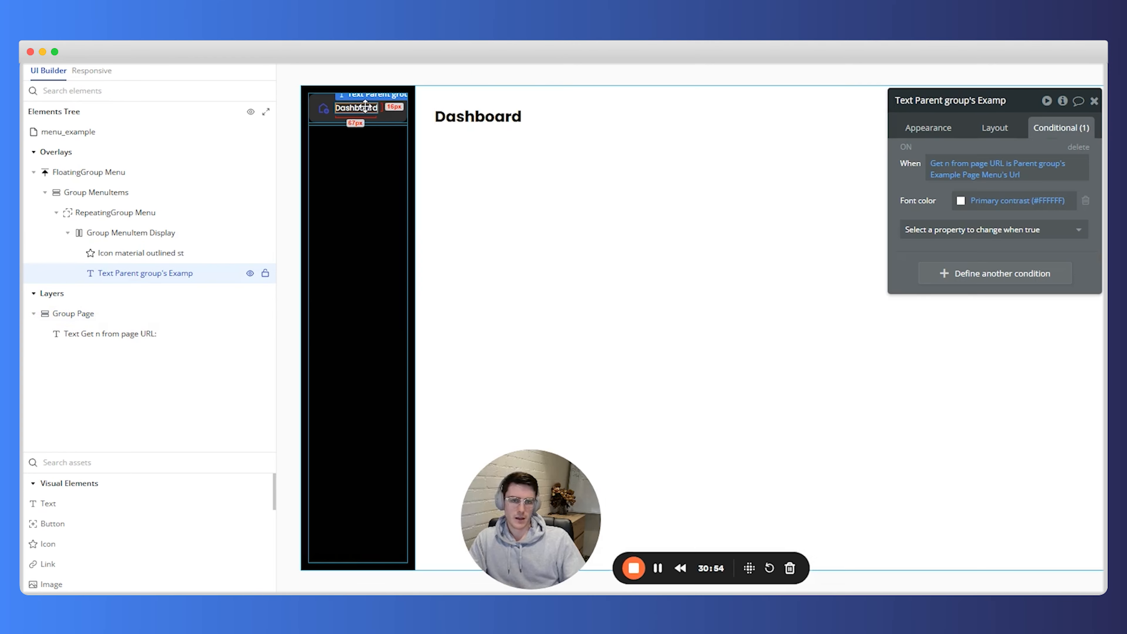
Step: Copy the URL-based font color condition of the menu item text
right_click(902, 190)
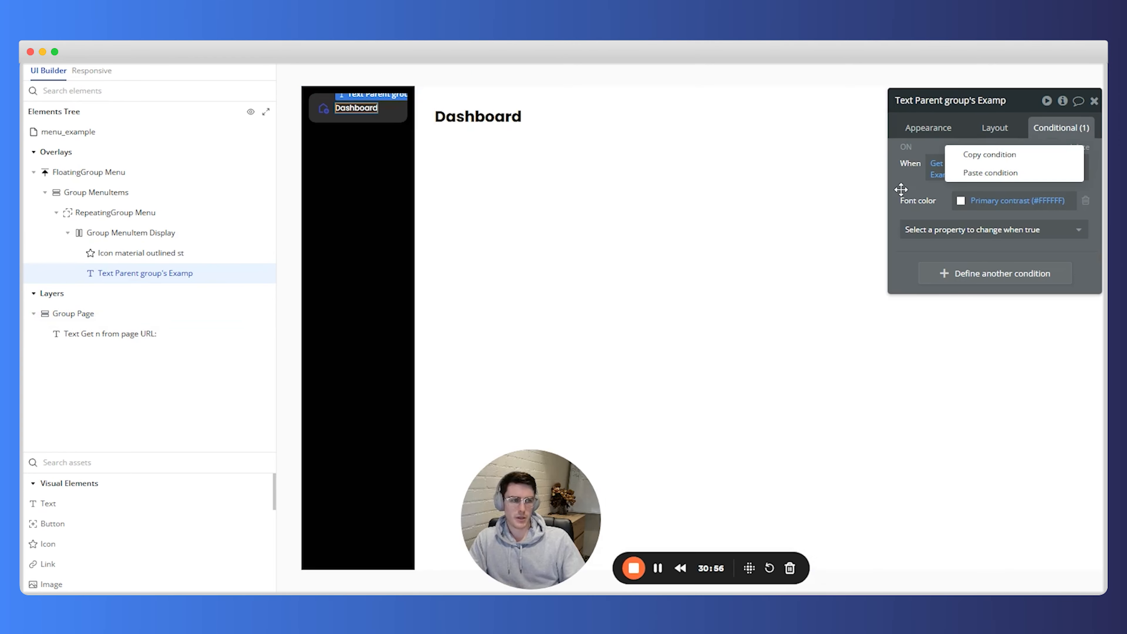
left_click(979, 154)
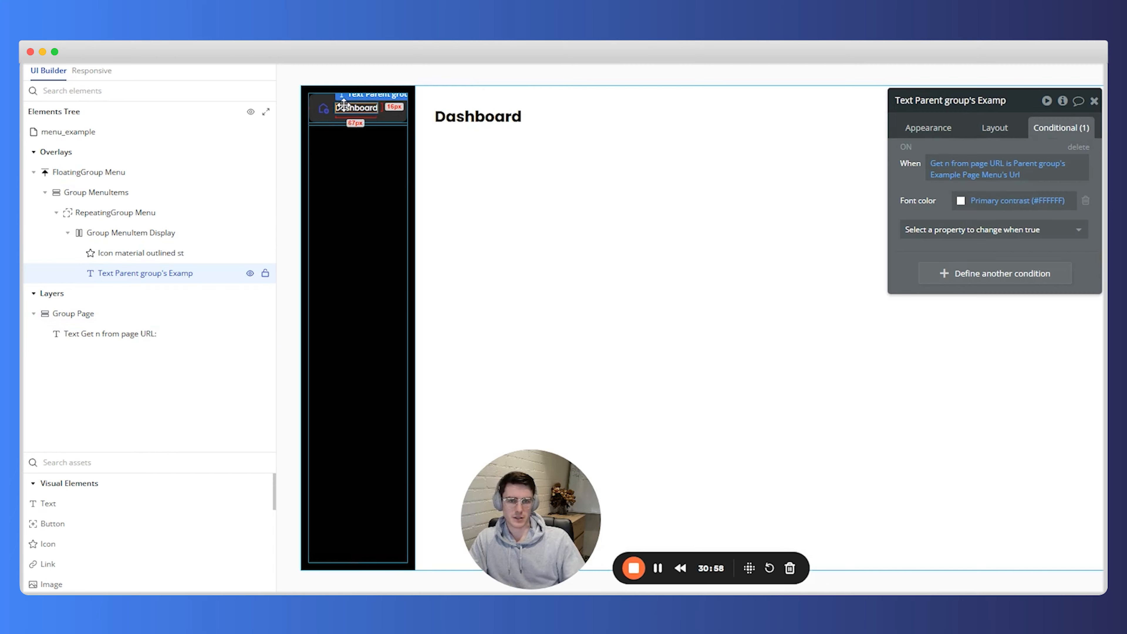
right_click(955, 202)
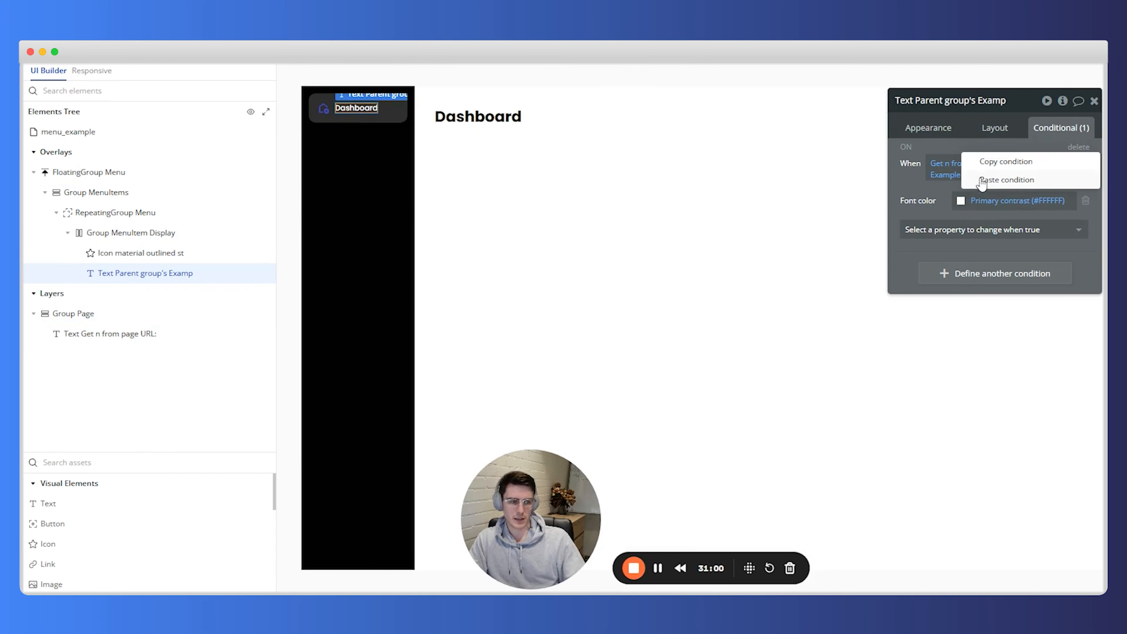
left_click(985, 166)
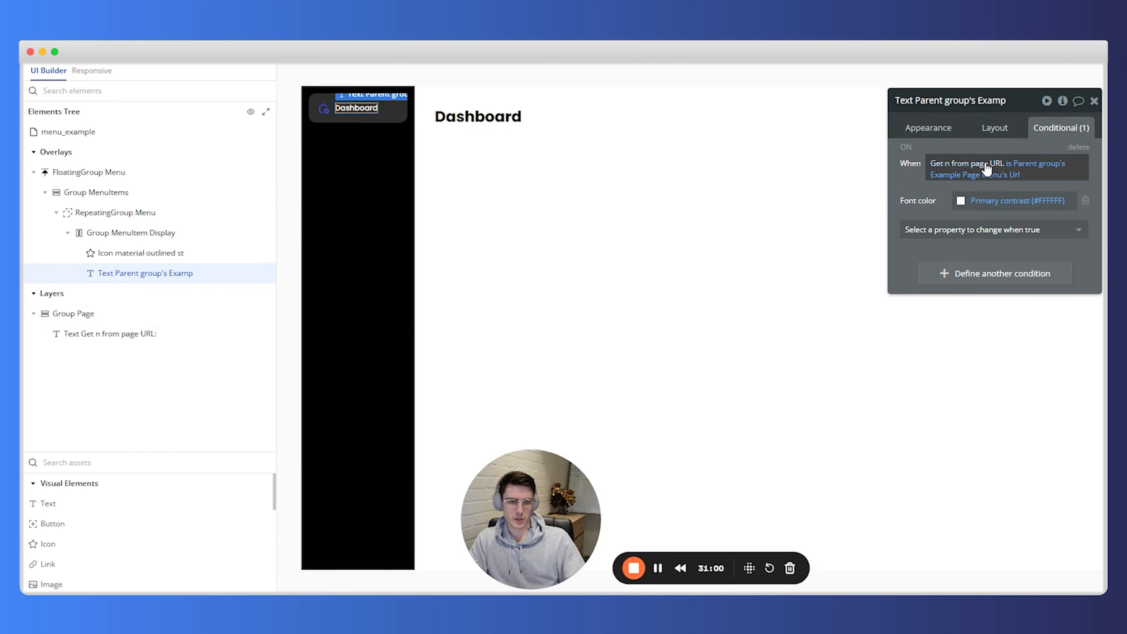
Step: Preview the menu icon's URL condition as on to examine its active icon color
left_click(322, 113)
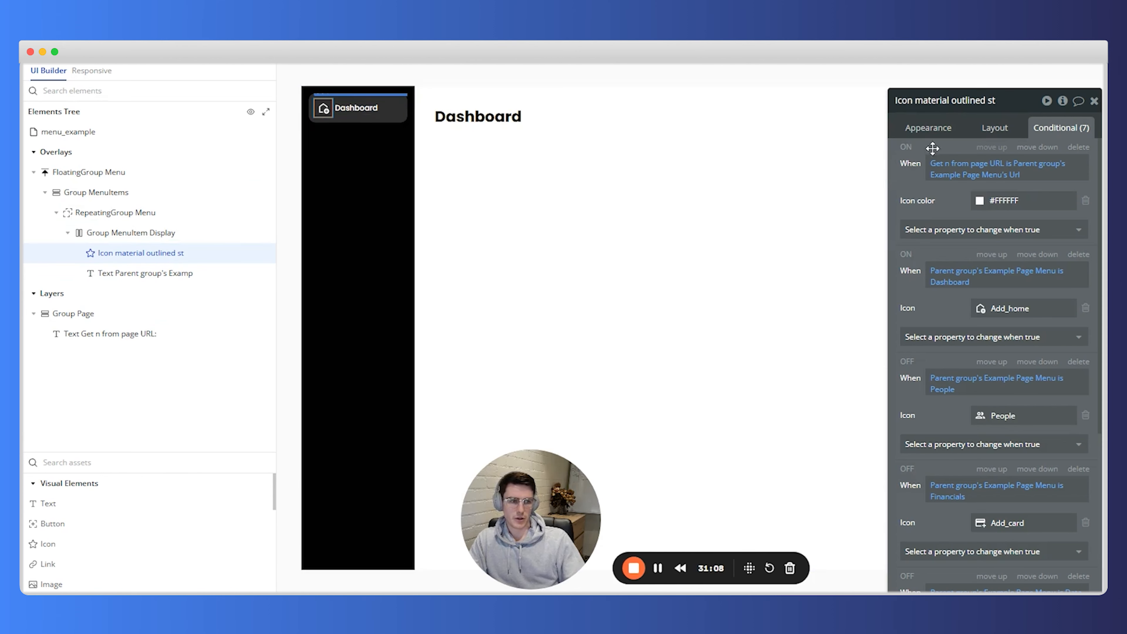
left_click(426, 173)
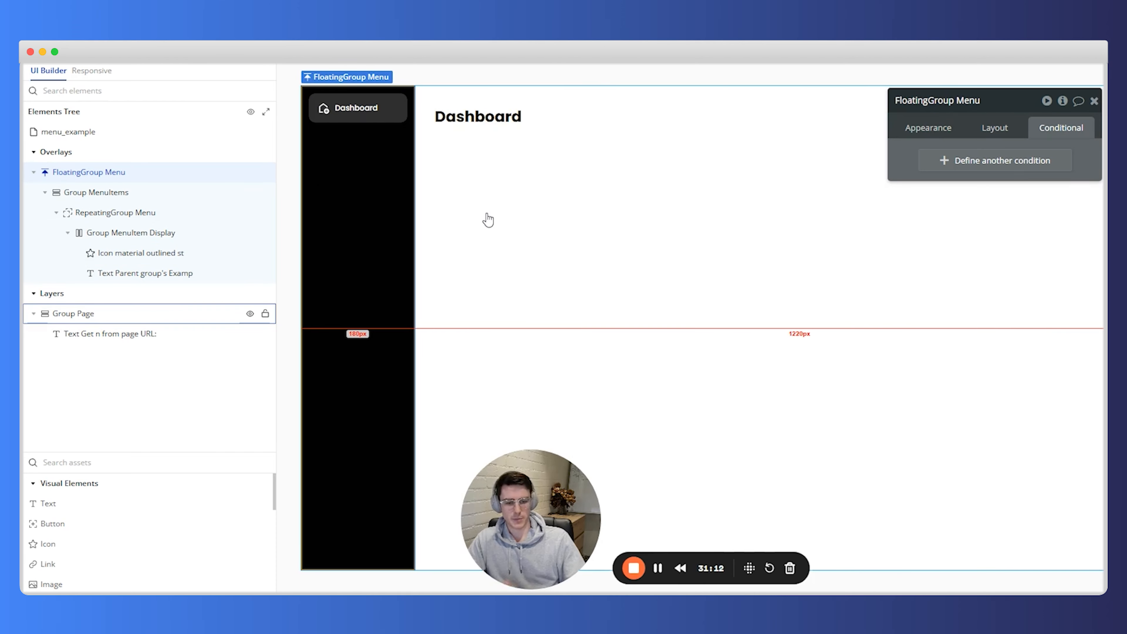
Step: Turn off the menu icon's URL condition preview and set its default icon color to grey #A7A7A7
left_click(321, 119)
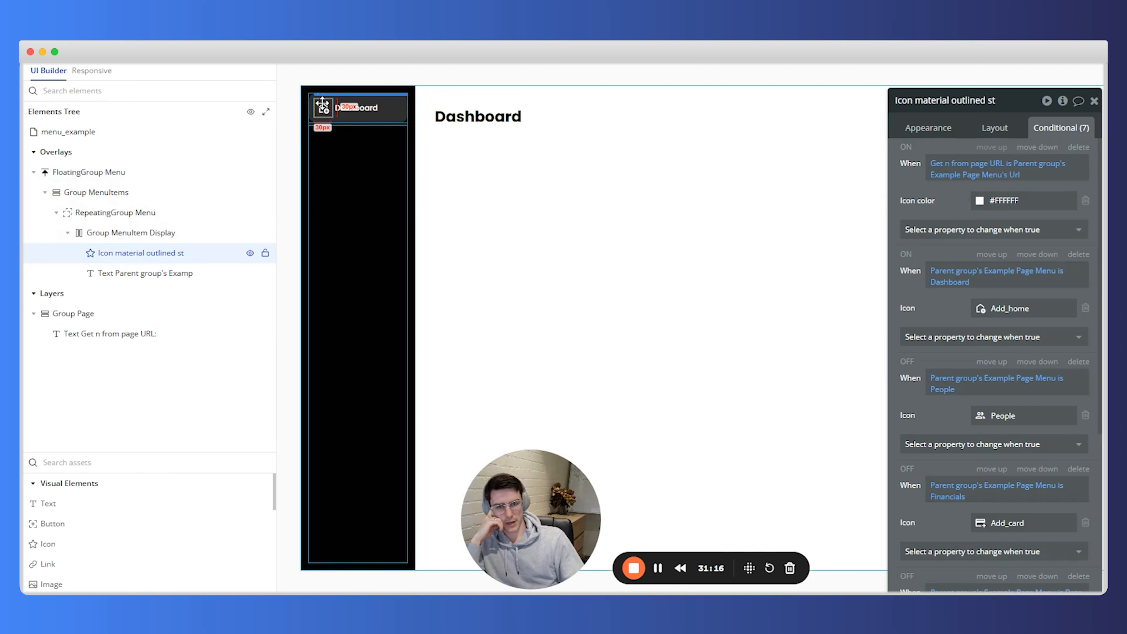
left_click(907, 149)
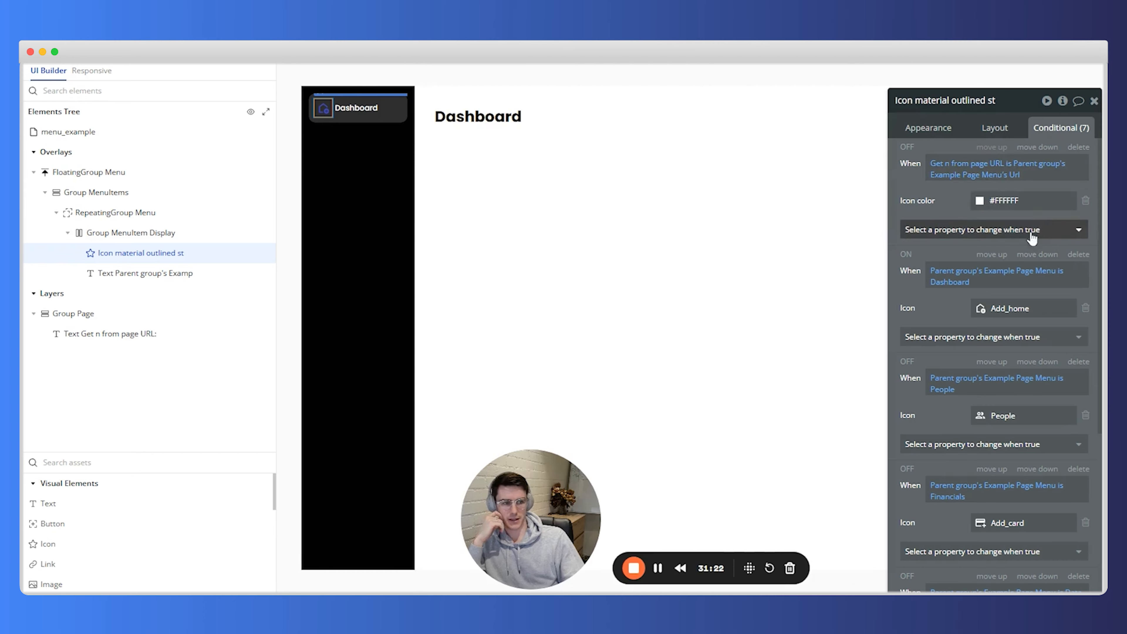
left_click(938, 135)
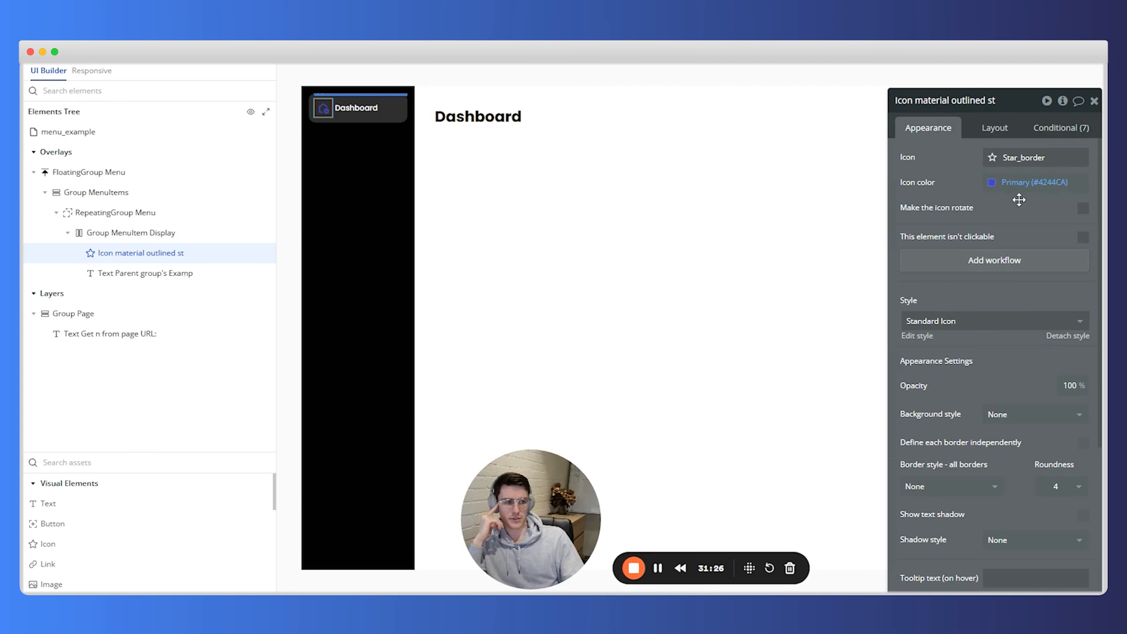
left_click(1021, 185)
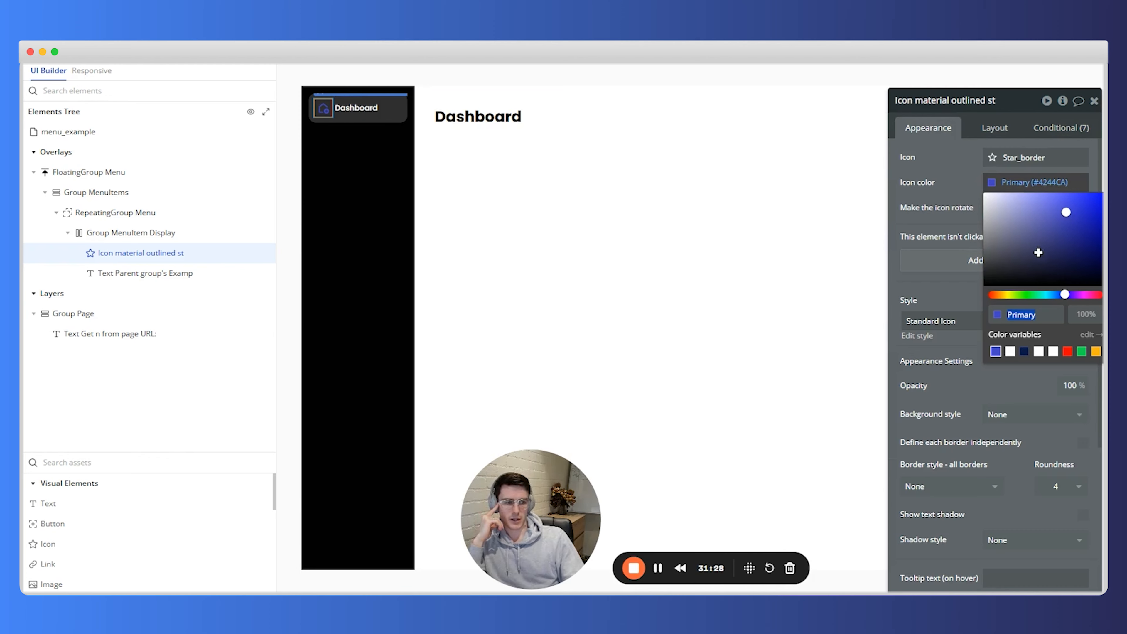
left_click_drag(1006, 212, 967, 225)
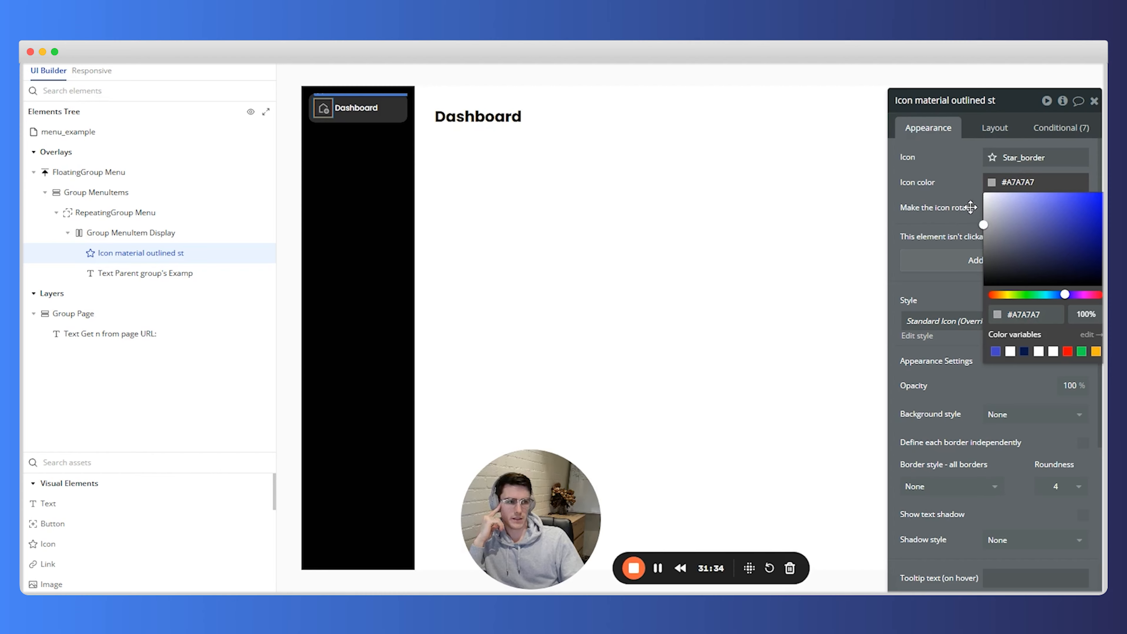
left_click(964, 171)
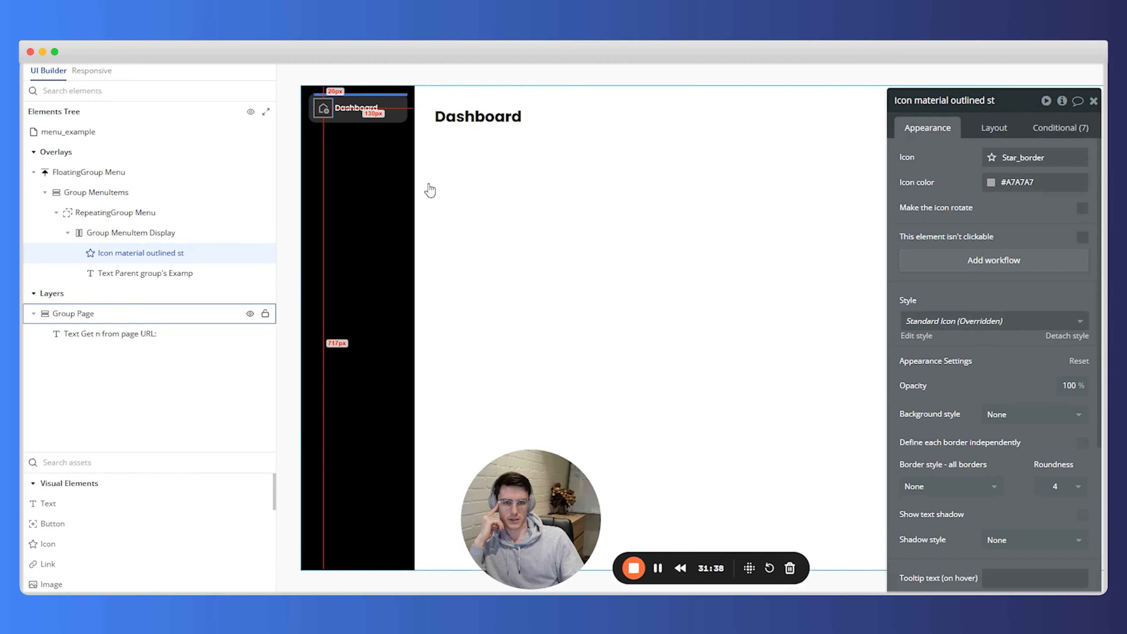
Step: Turn off the URL condition previews of the menu item text and of Group MenuItem Display
left_click(362, 109)
left_click(1035, 130)
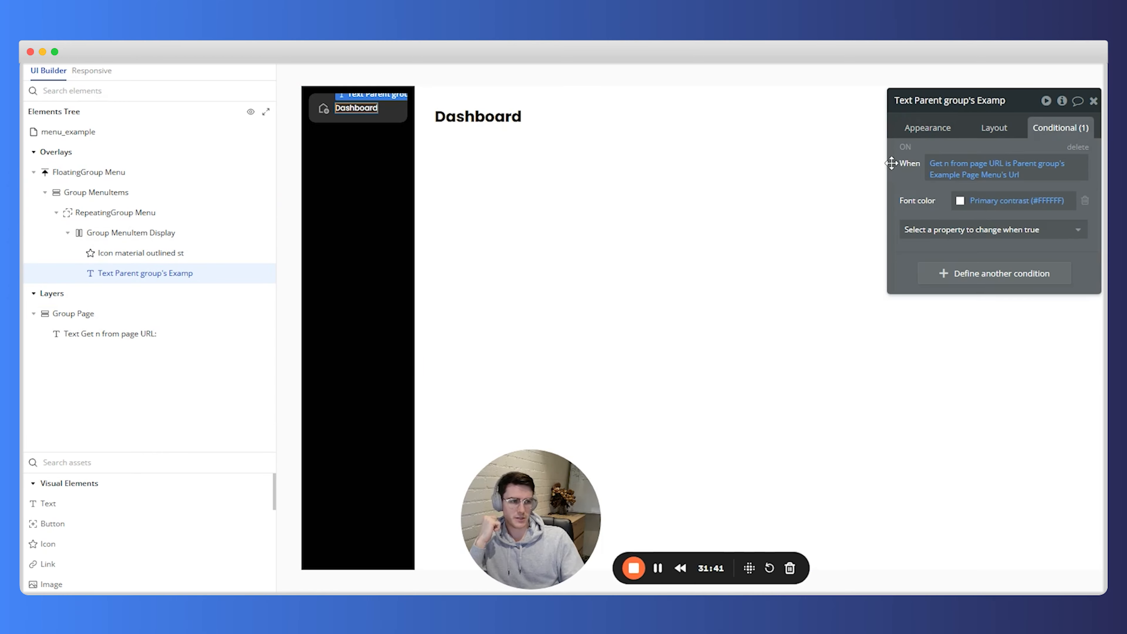
left_click(904, 149)
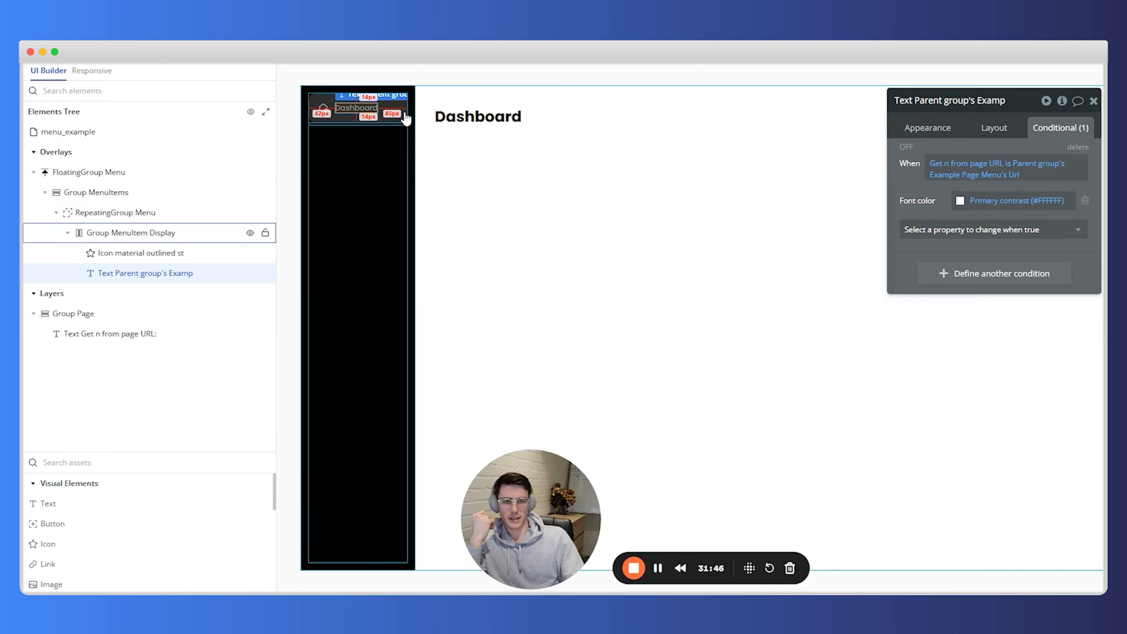
left_click(142, 237)
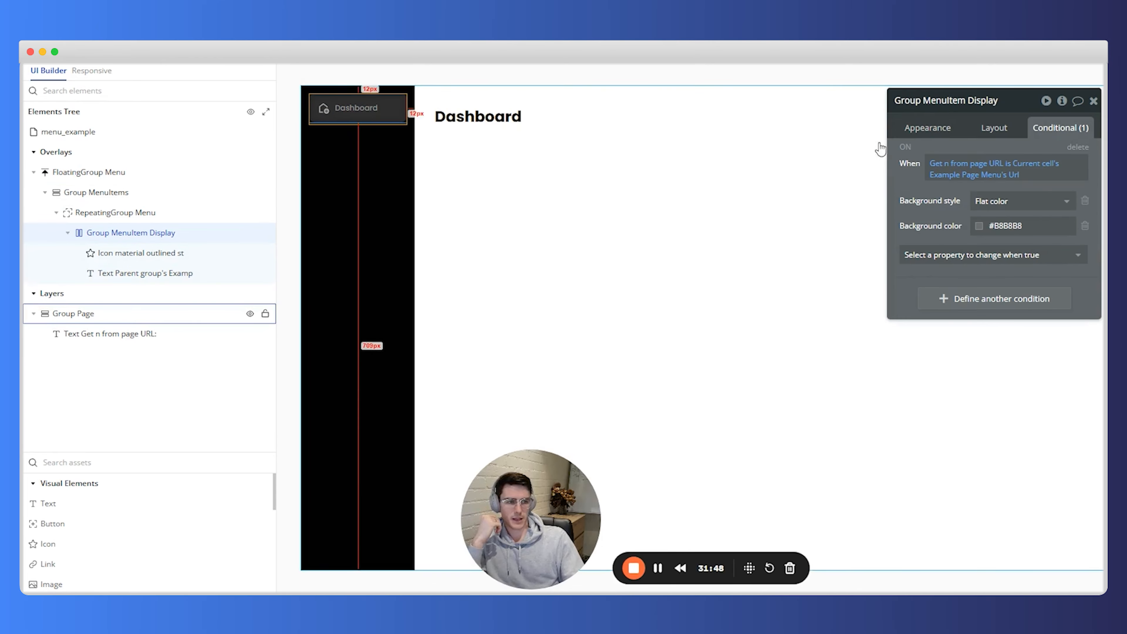
left_click(696, 206)
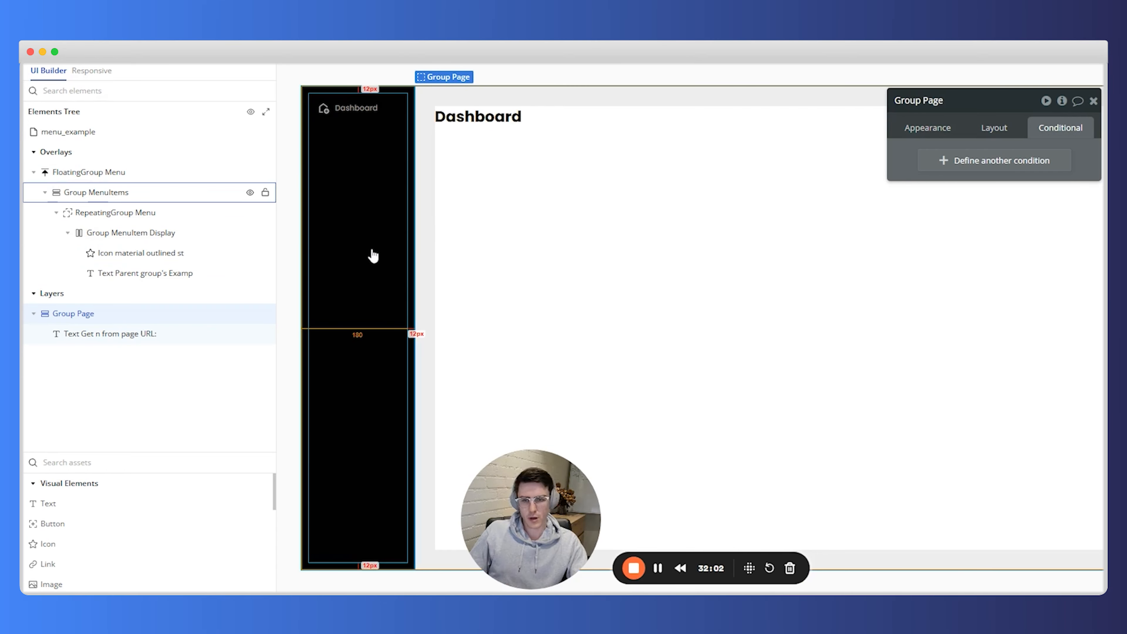
Step: Make Group MenuItems fit its height to content and set its top margin to 76 px
left_click(117, 193)
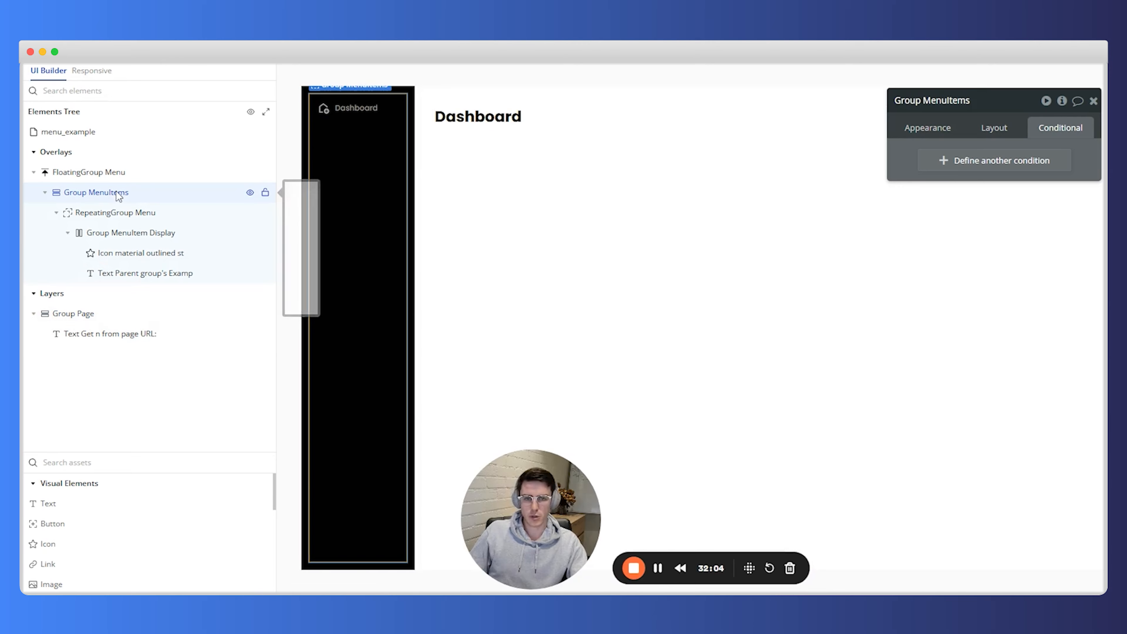
left_click(1008, 128)
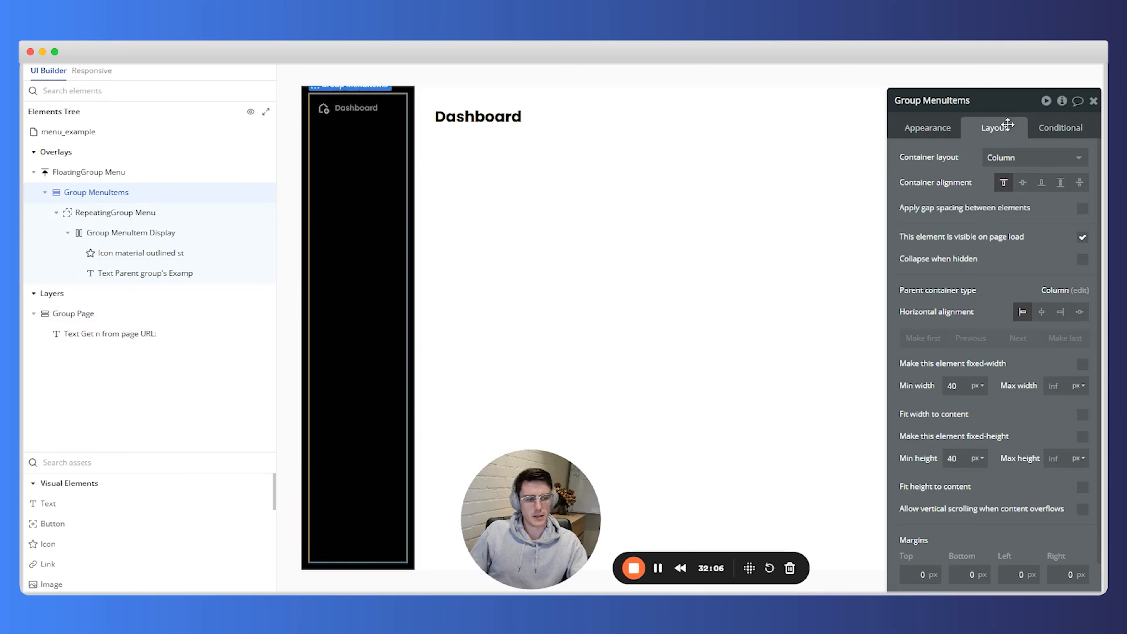
left_click(1082, 487)
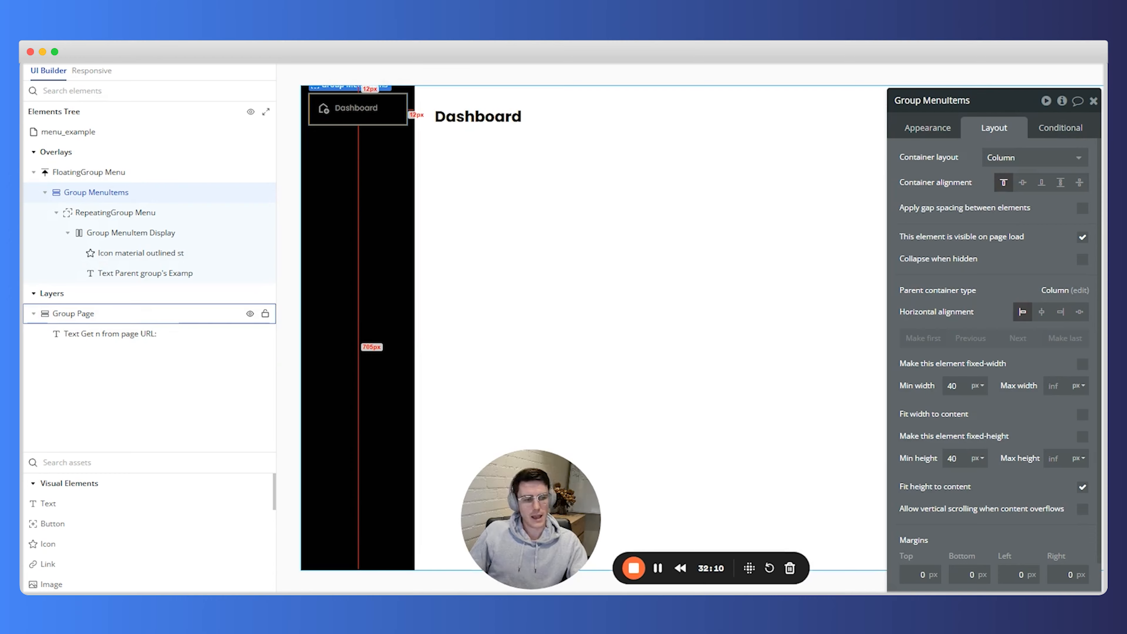
scroll(1030, 527, "down", 1)
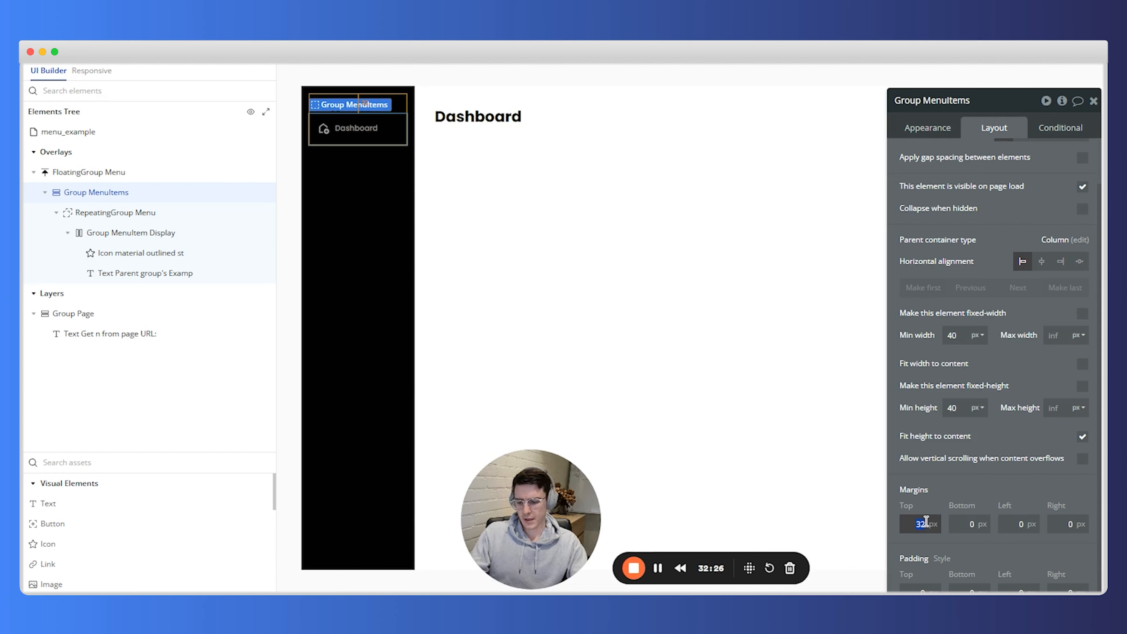
type("6")
key("Tab")
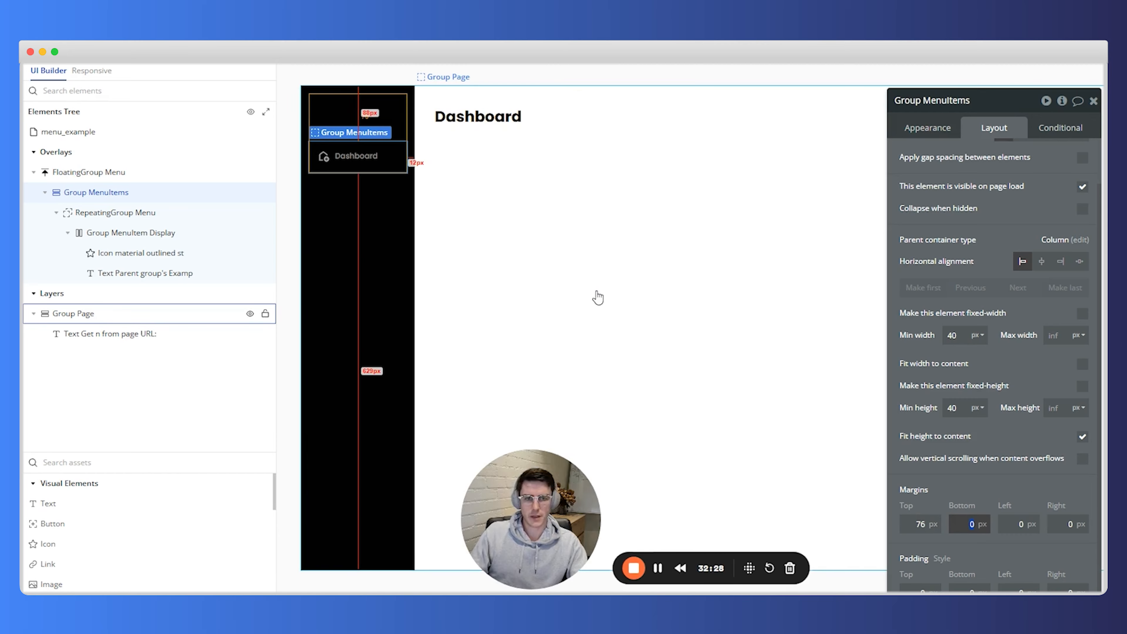
left_click(596, 291)
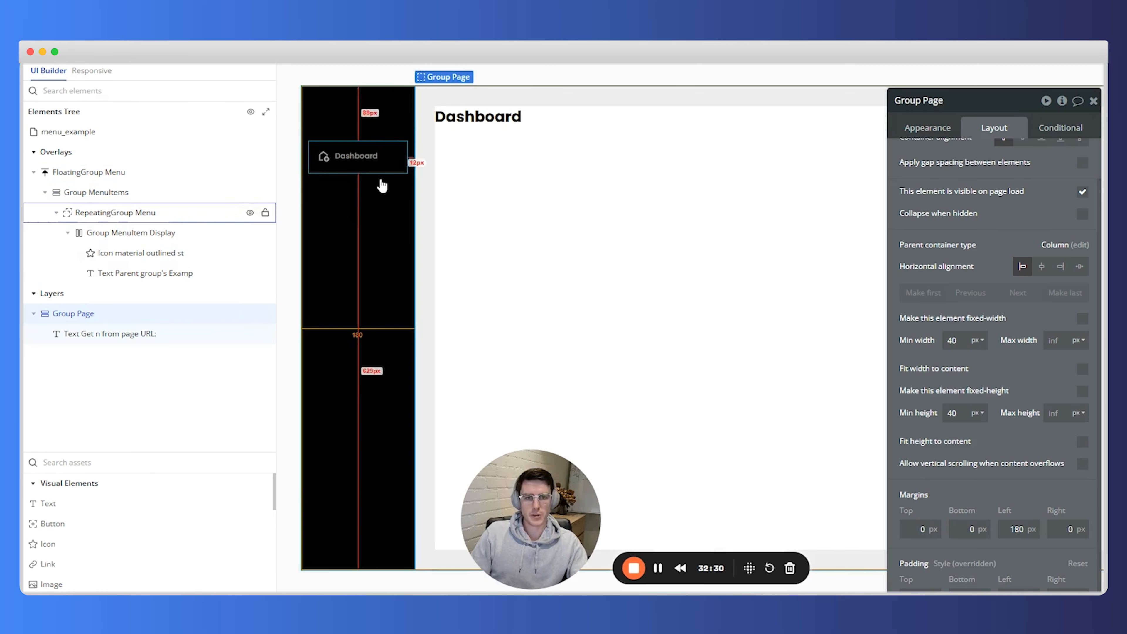
left_click(382, 169)
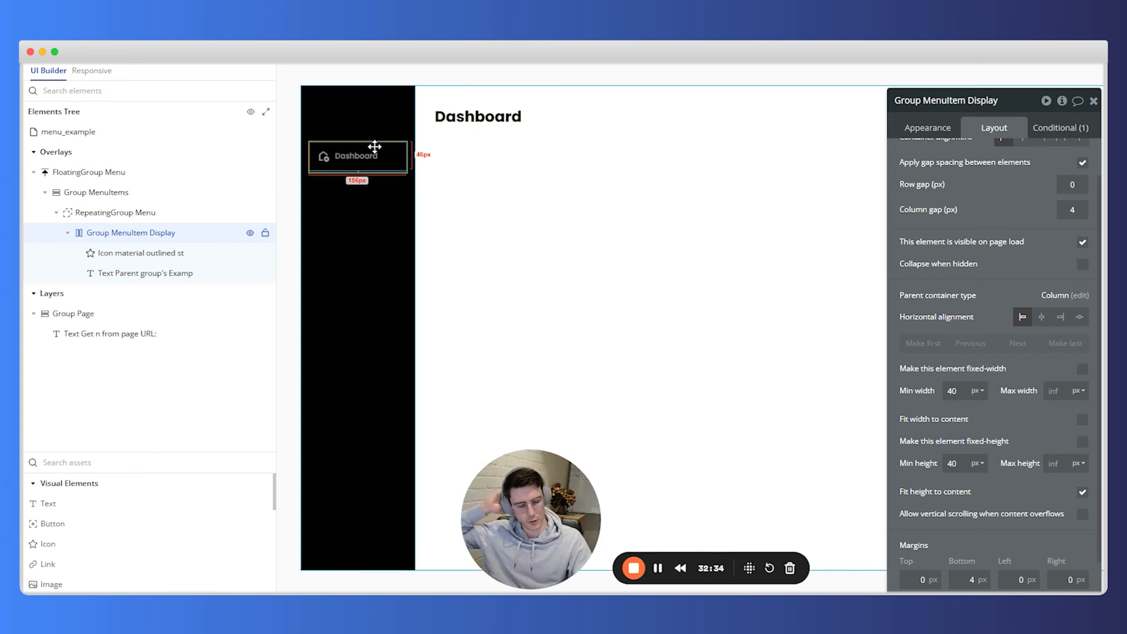
left_click(596, 227)
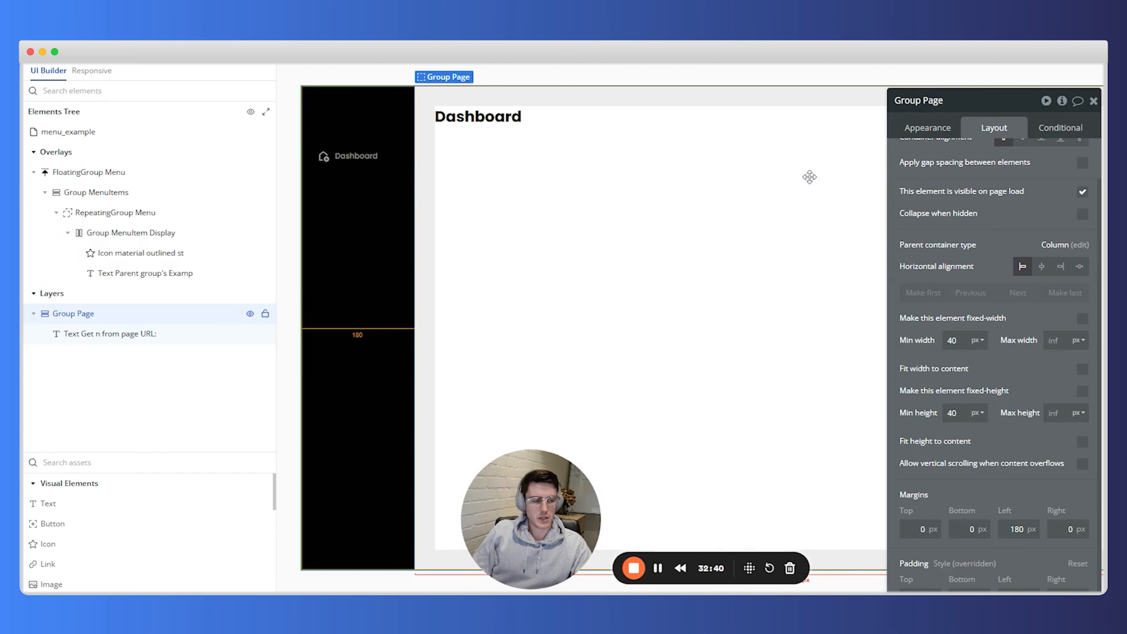
Step: Preview the page and go through the Dashboard, People, Financials, Data, Business and Settings items to check navigation and highlighting
left_click(1095, 100)
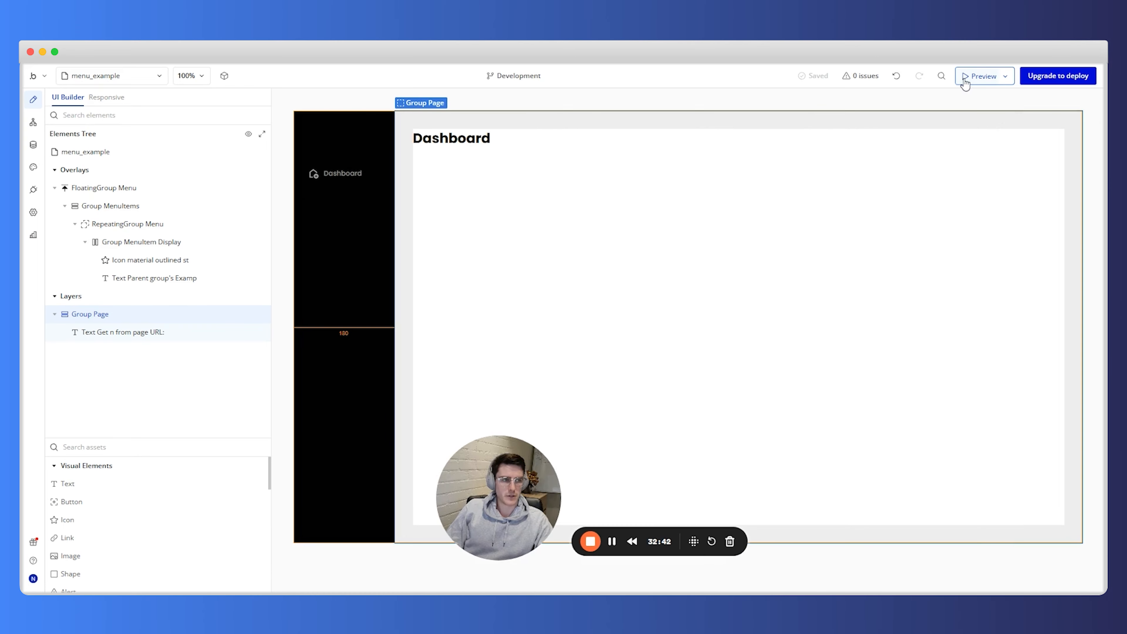
left_click(981, 76)
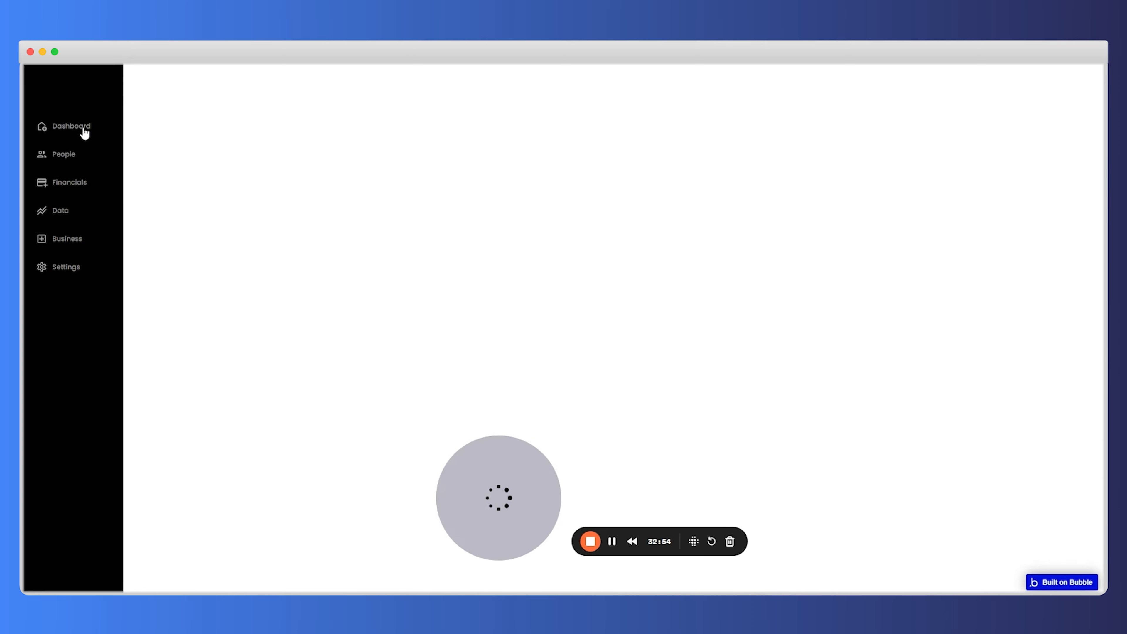
left_click(76, 130)
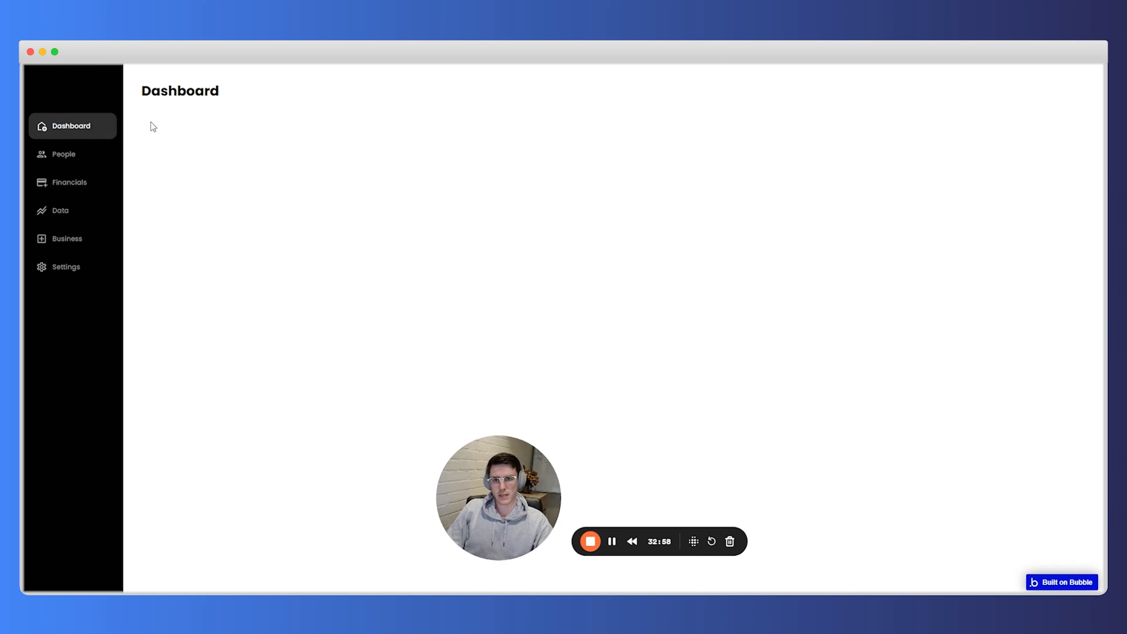
left_click(82, 159)
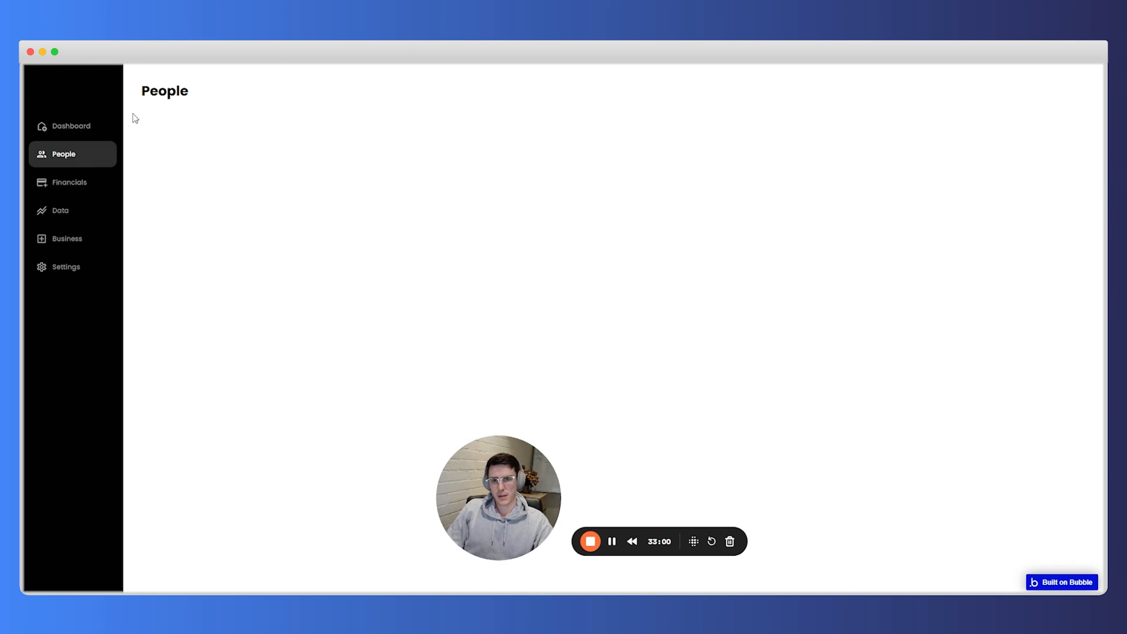
left_click(82, 192)
left_click(78, 209)
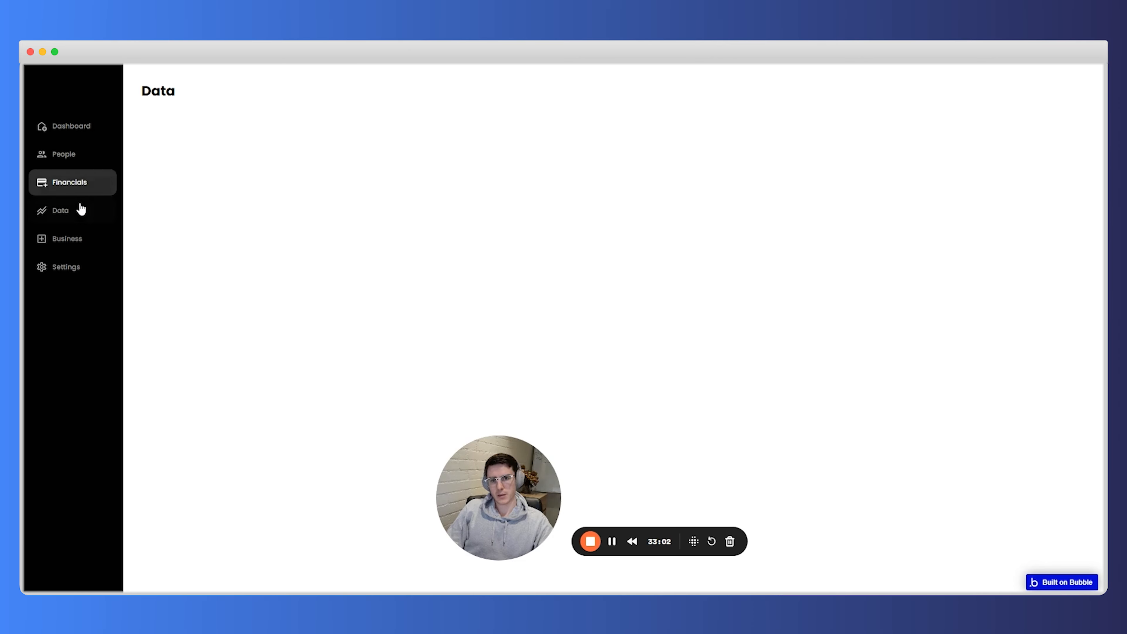
left_click(80, 241)
left_click(86, 272)
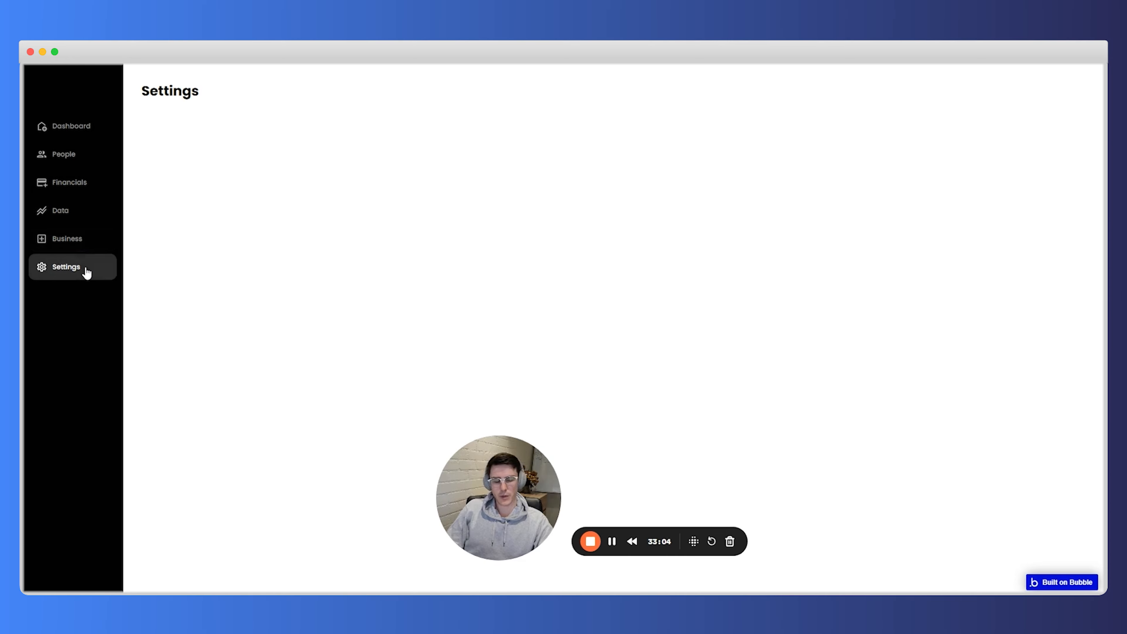
left_click(87, 245)
left_click(81, 212)
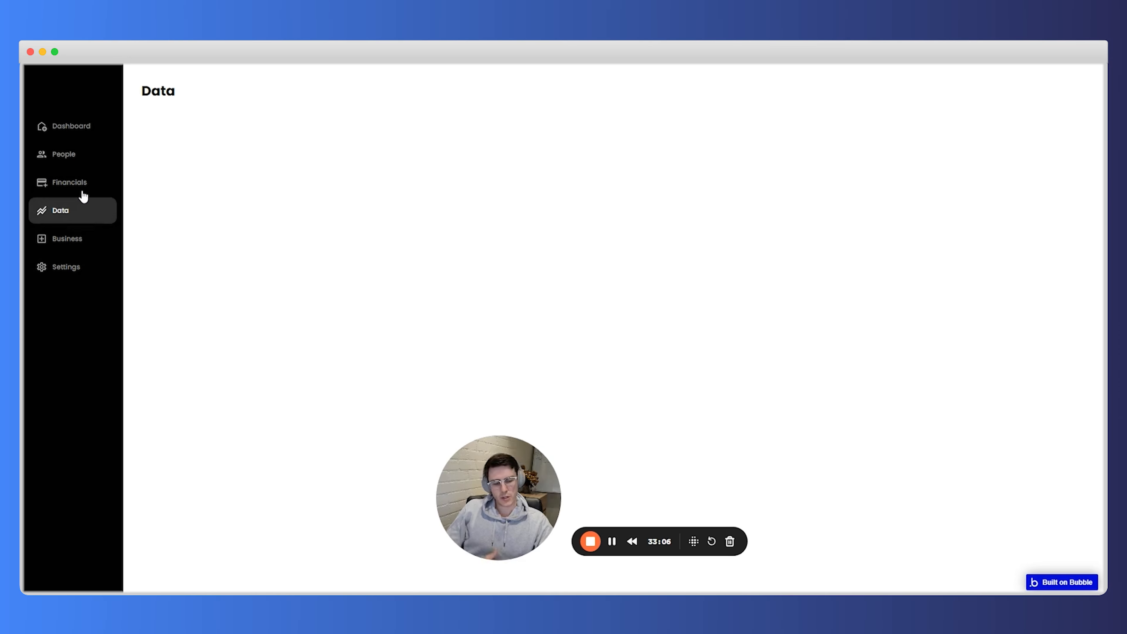
left_click(83, 196)
left_click(83, 154)
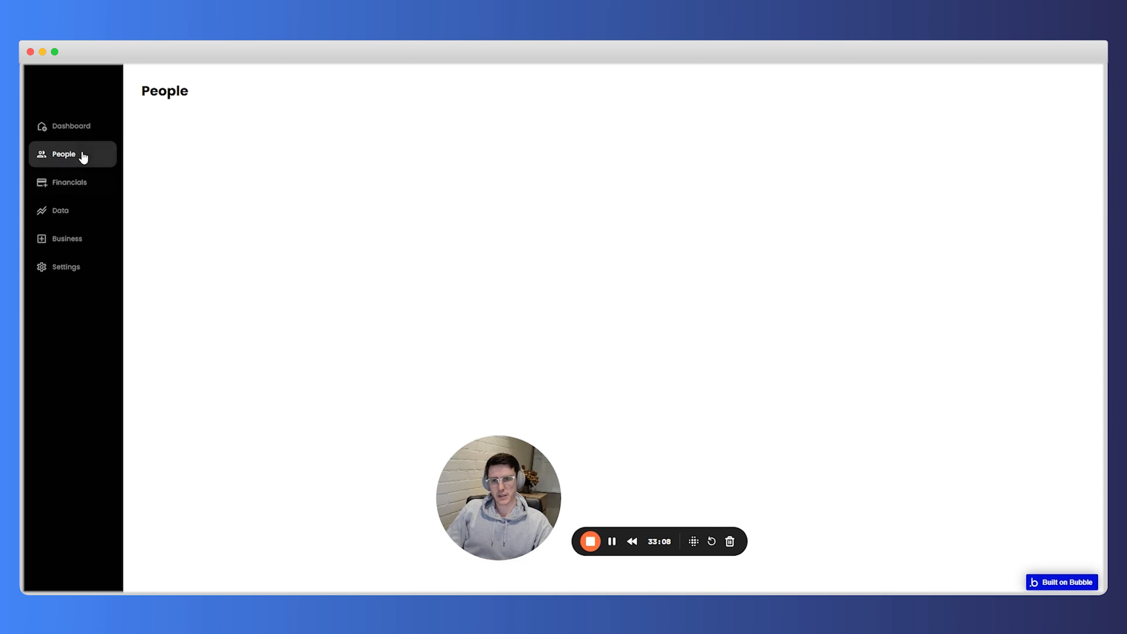
left_click(83, 130)
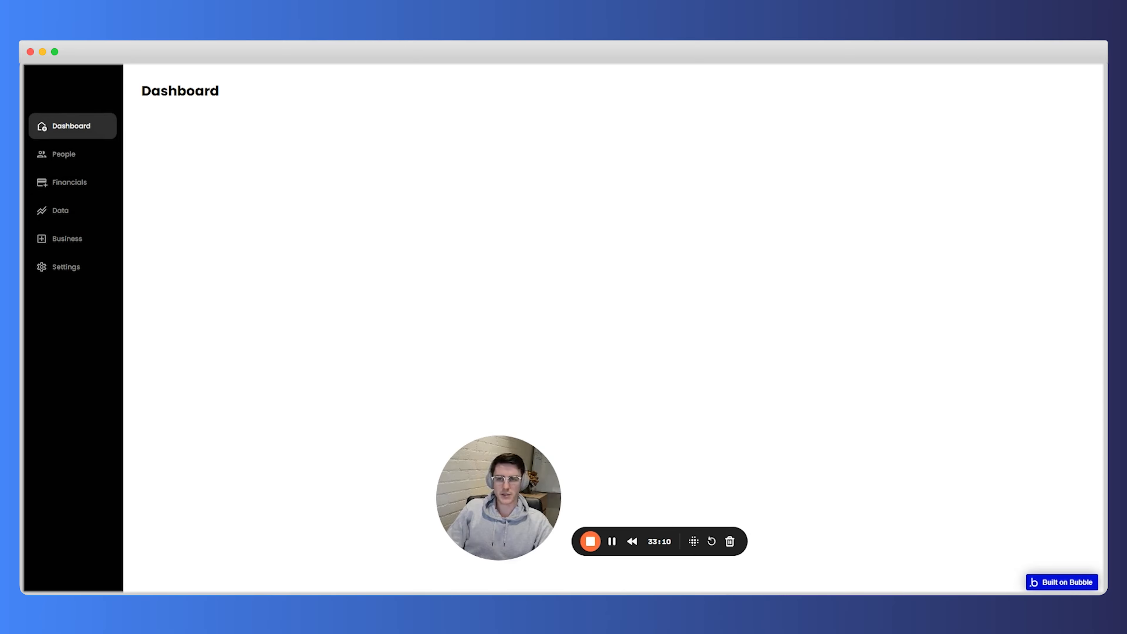
Step: Return to the editor and examine the URL conditions of Group MenuItem Display, its icon and its text
left_click(89, 52)
left_click(368, 183)
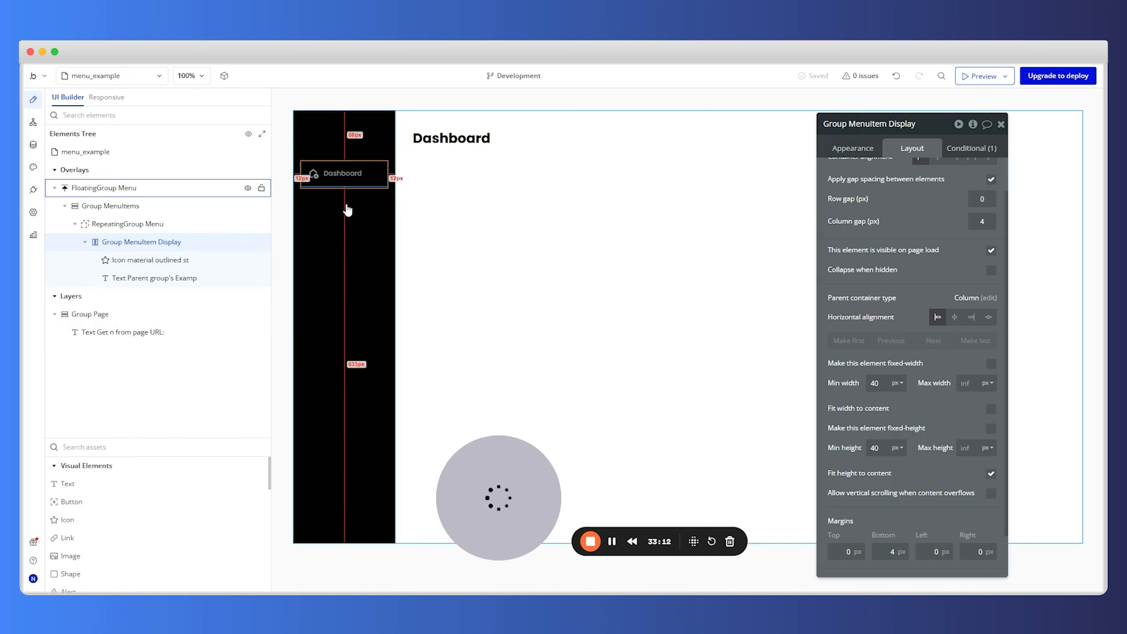
left_click(84, 242)
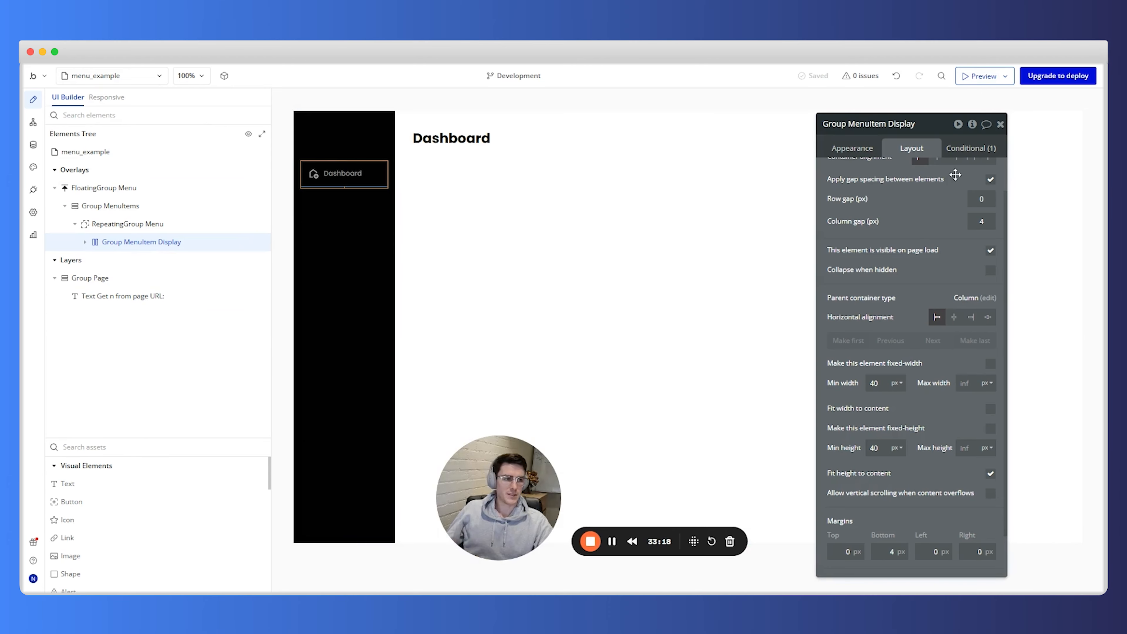
left_click(958, 147)
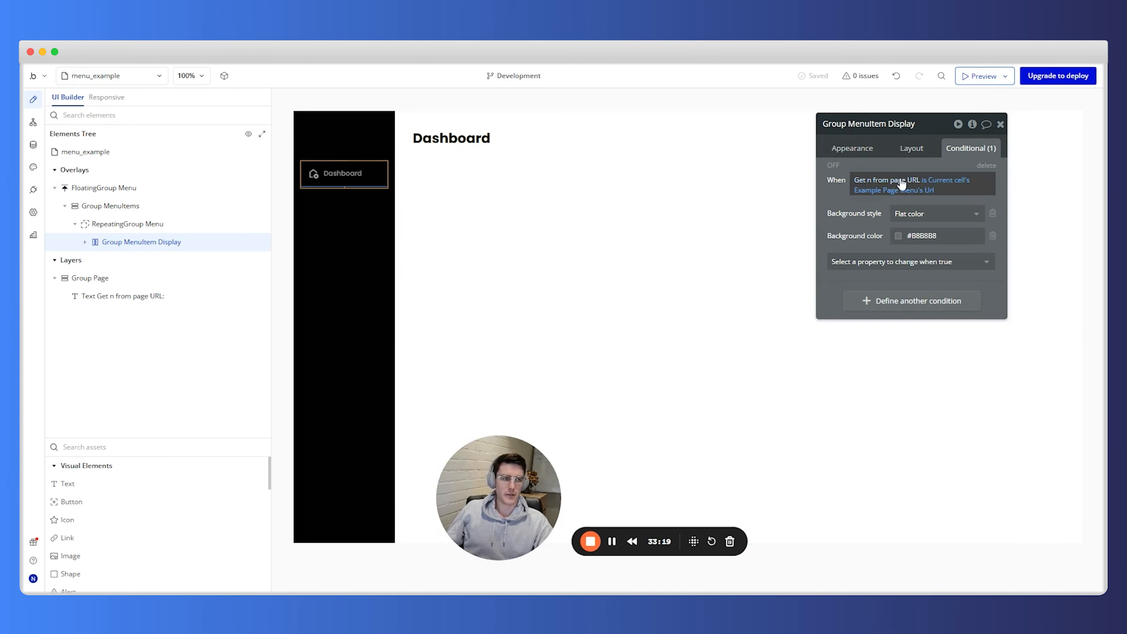
left_click(312, 175)
left_click(380, 169)
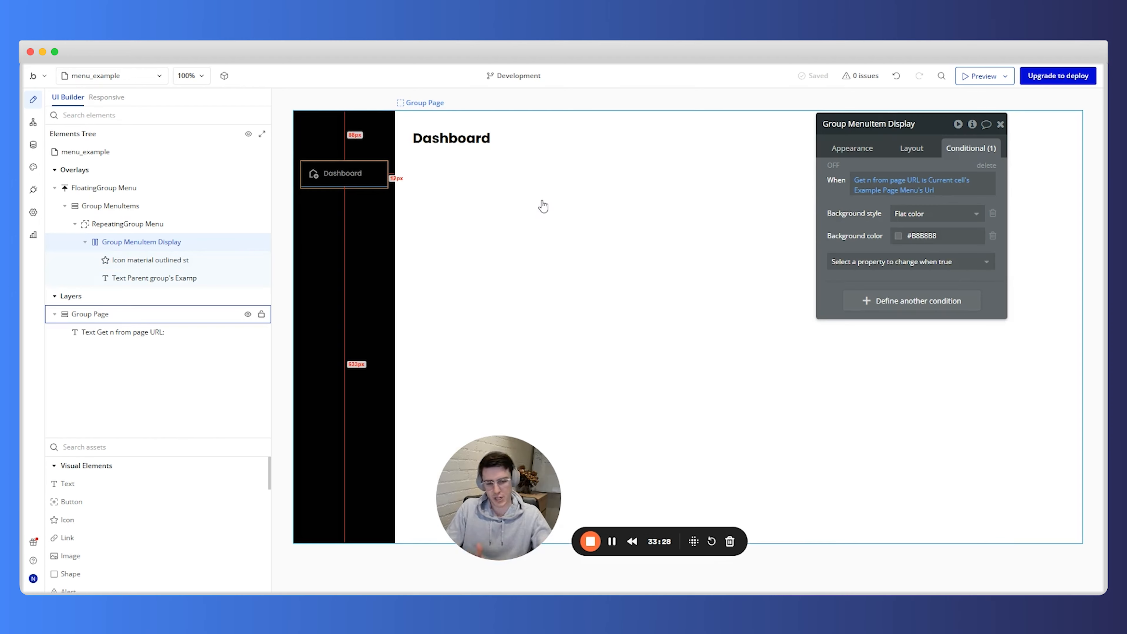
left_click(328, 174)
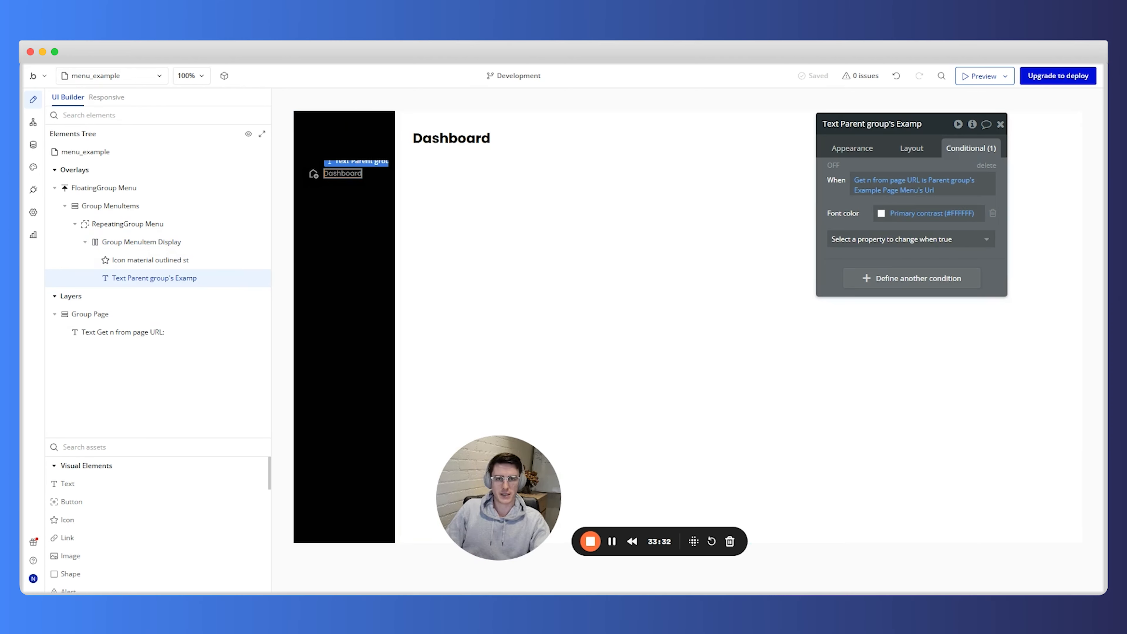
Step: Open the People item in the running page preview to check its active styling, and return to the editor
key("ctrl+Tab")
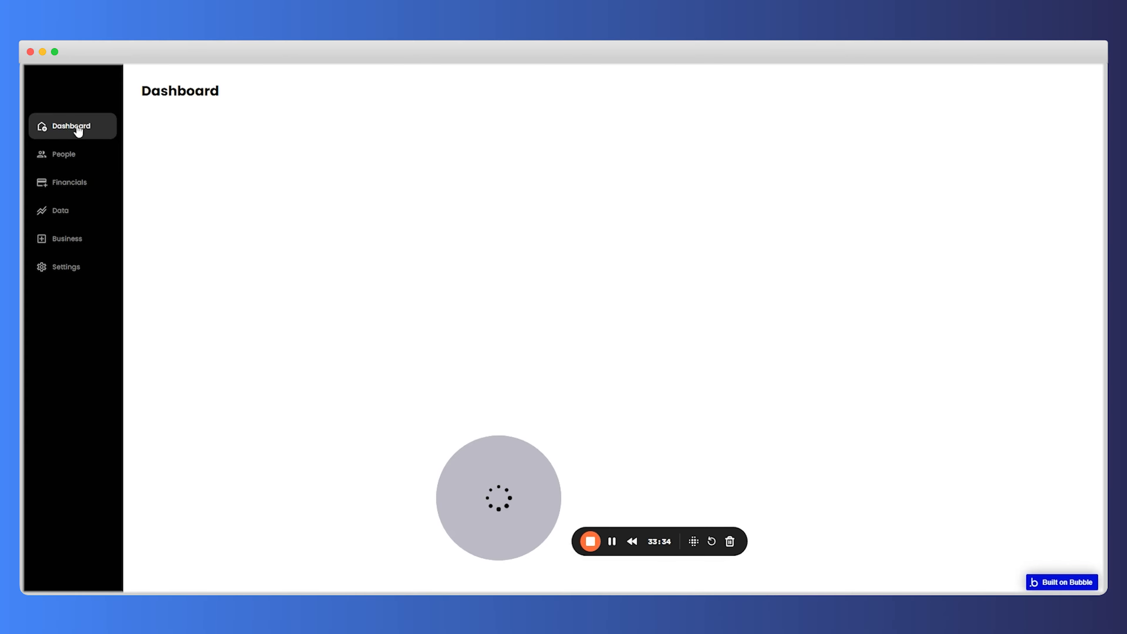
left_click(69, 162)
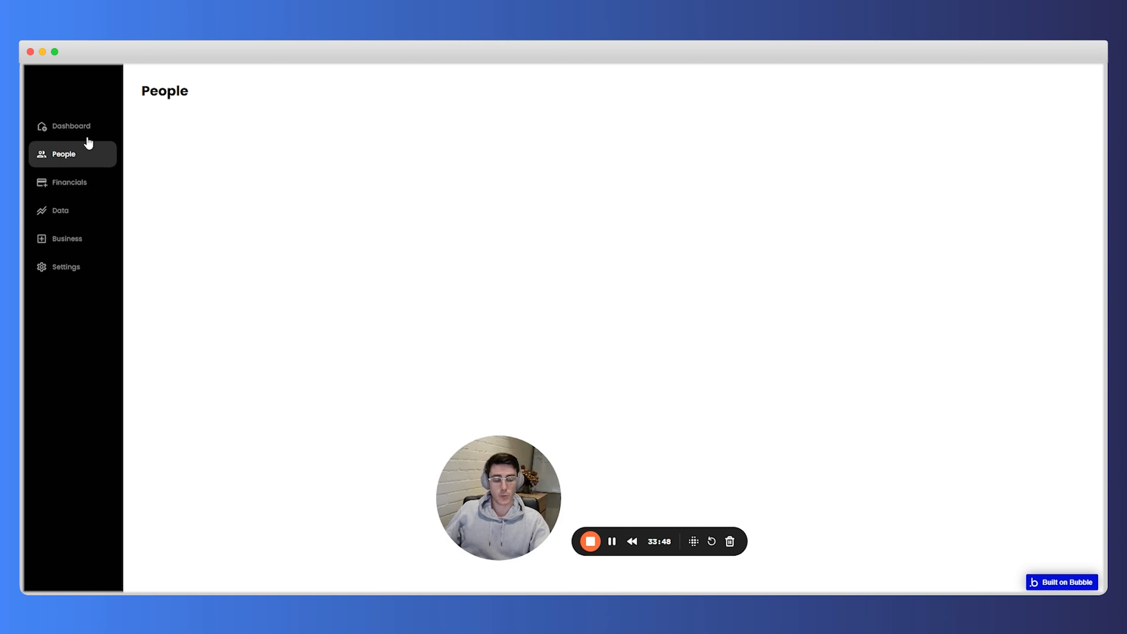
key("ctrl+shift+Tab")
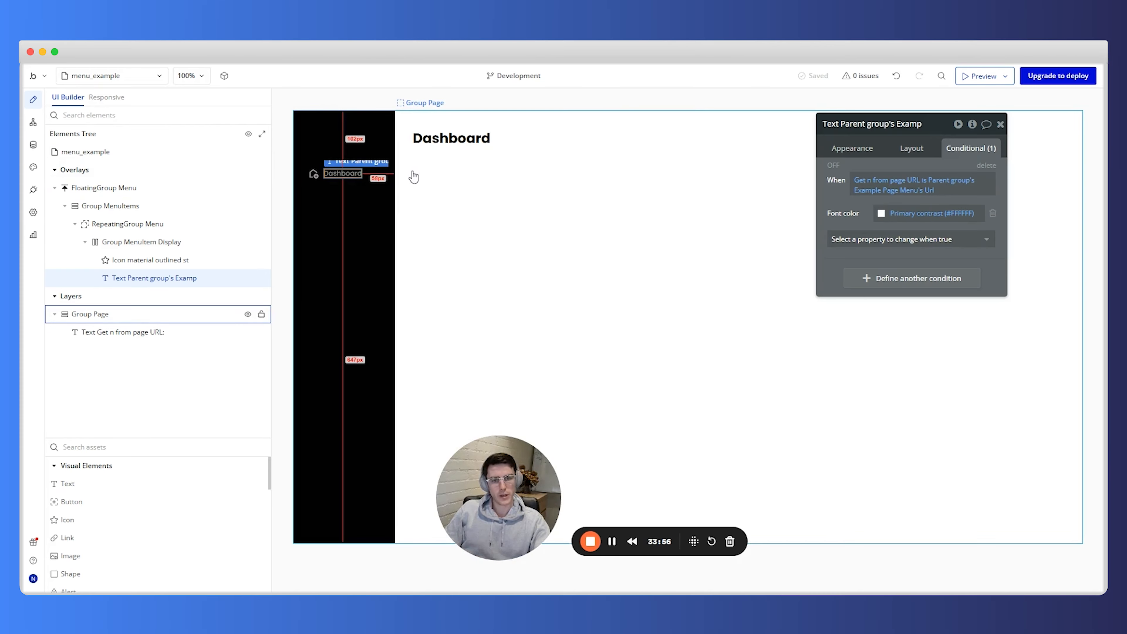
Step: Set the active-item font color in the menu text's URL condition to the Primary (#4244CA) color variable
left_click(926, 210)
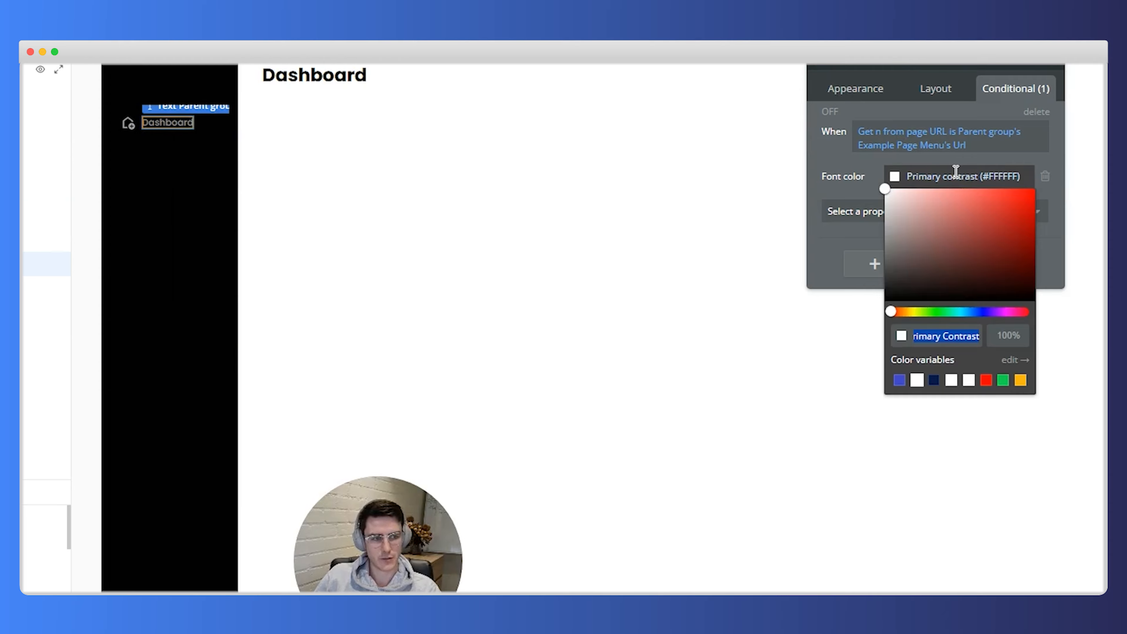
left_click(900, 380)
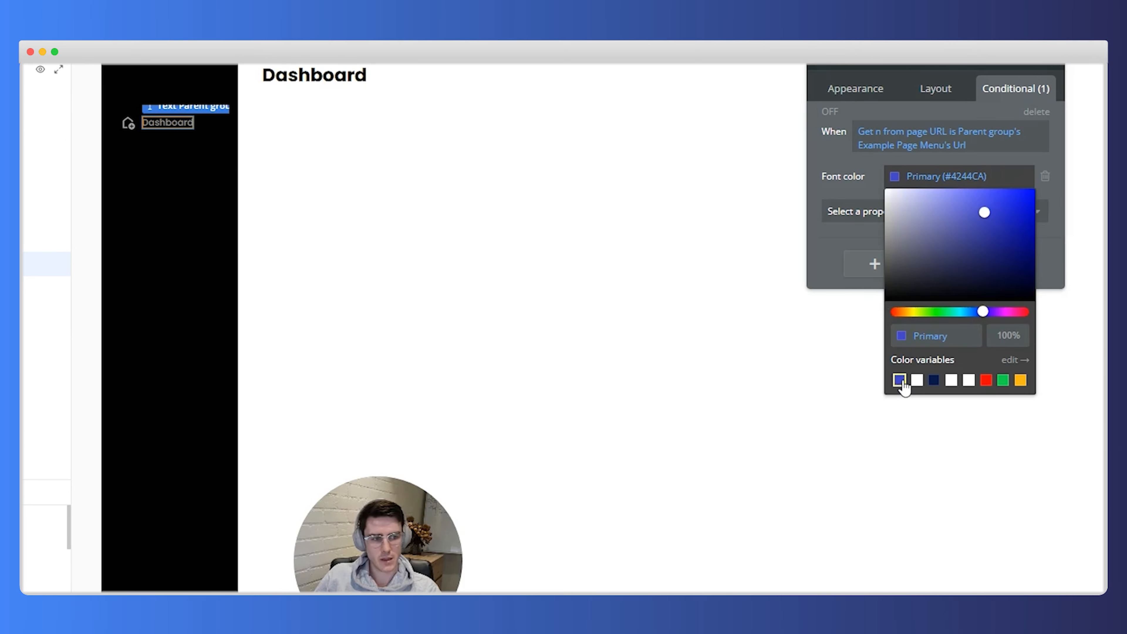
left_click(863, 180)
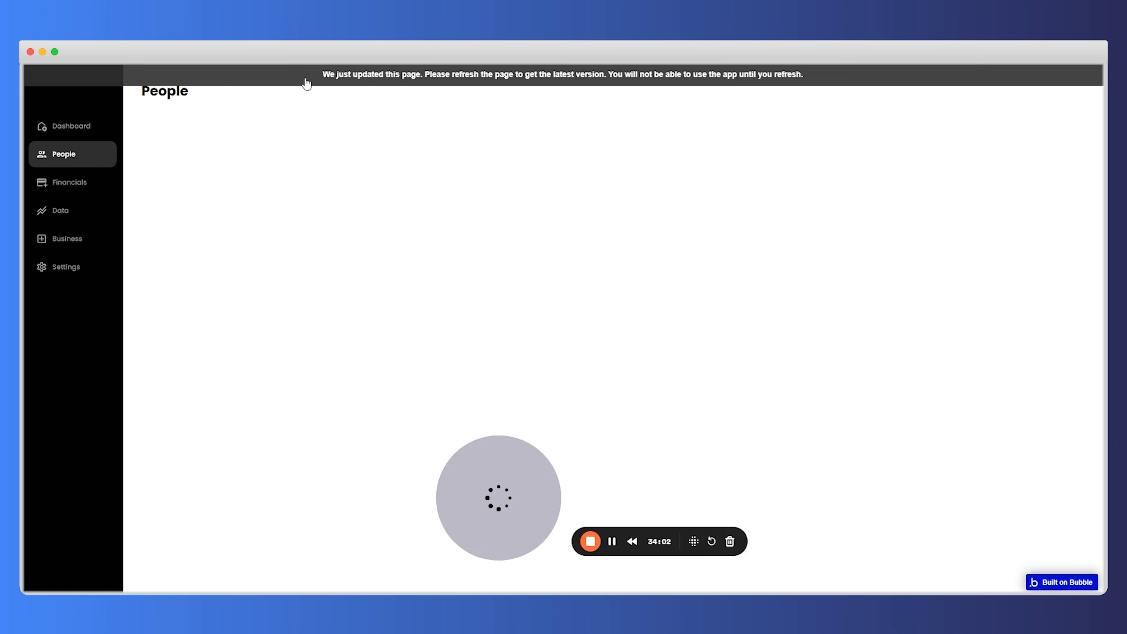
Step: Refresh the page preview and go through the menu items from Dashboard to Settings and back to Business to check the active text color
key("ctrl+r")
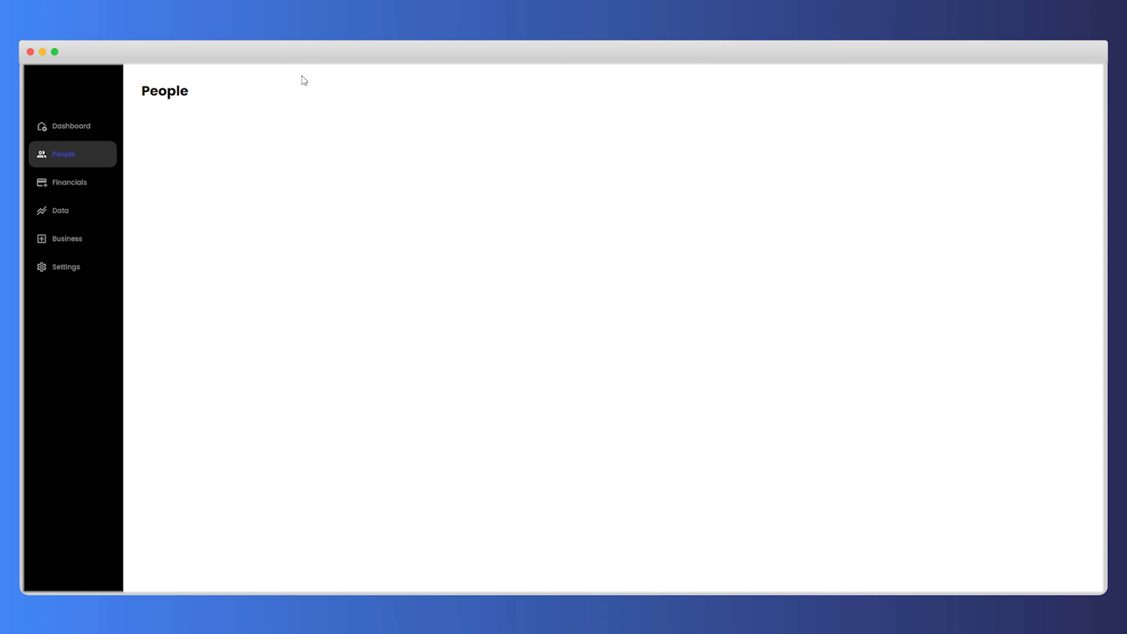
left_click(95, 129)
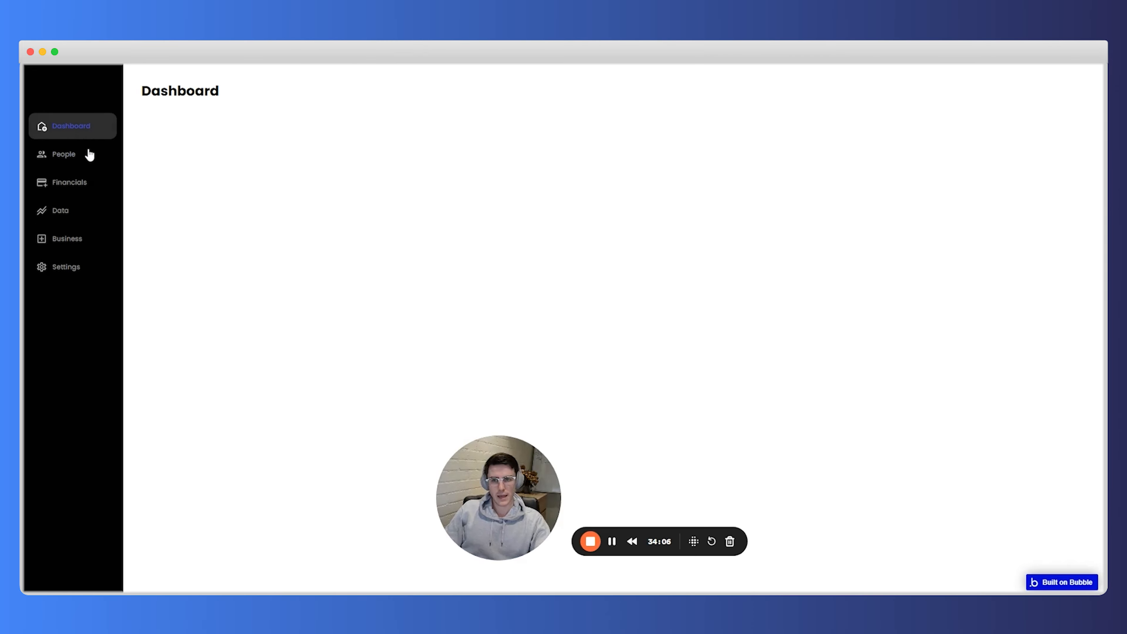
left_click(88, 154)
left_click(88, 182)
left_click(86, 210)
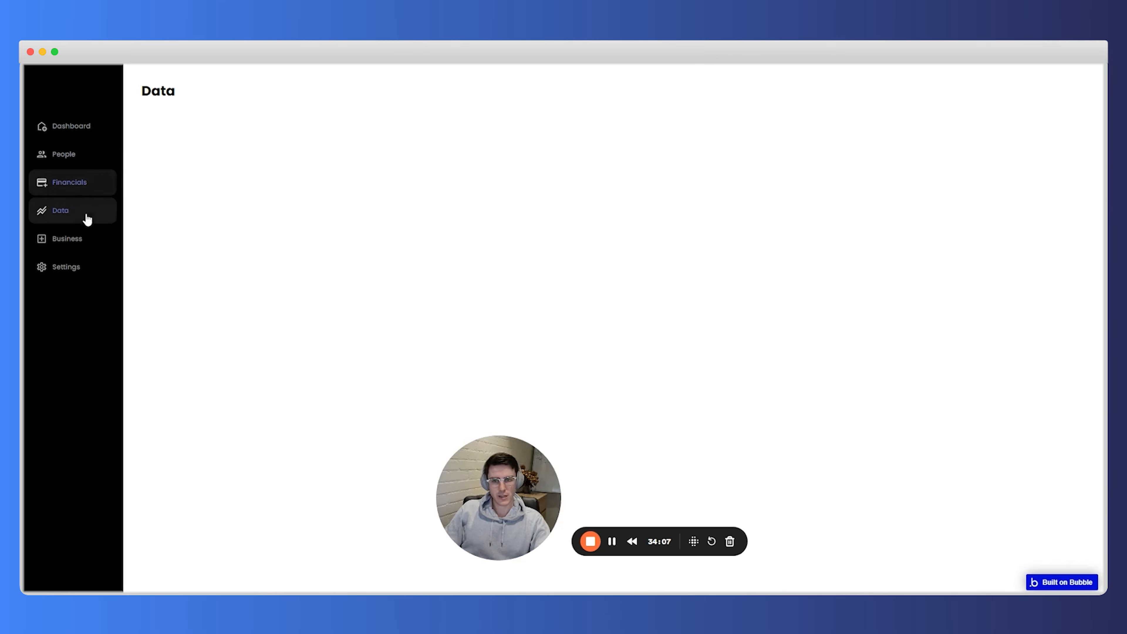
left_click(97, 245)
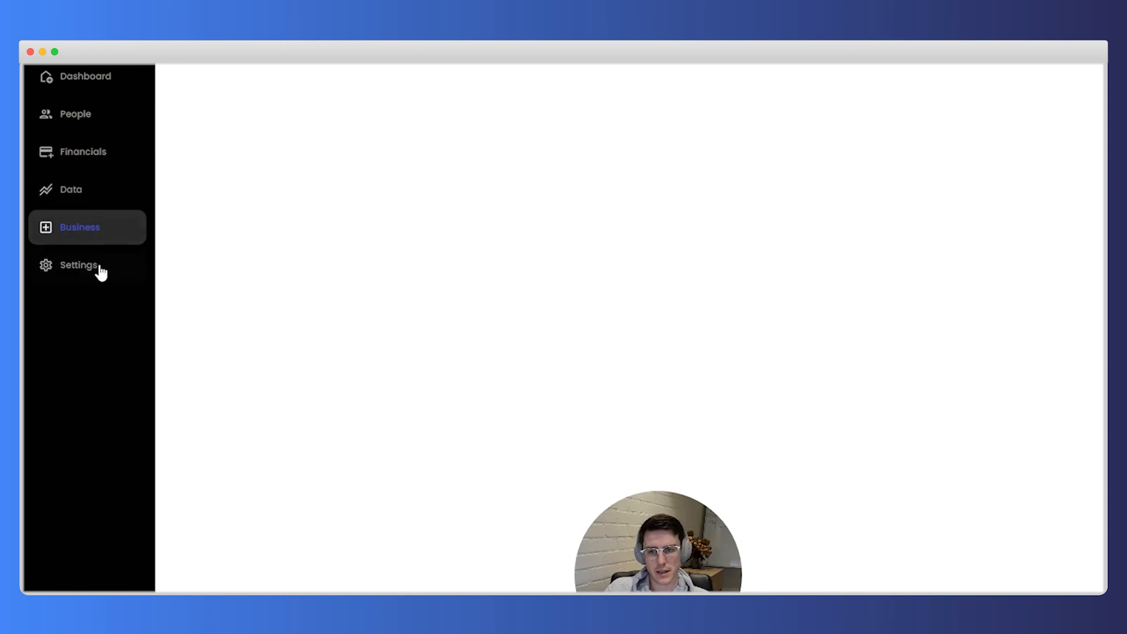
left_click(101, 269)
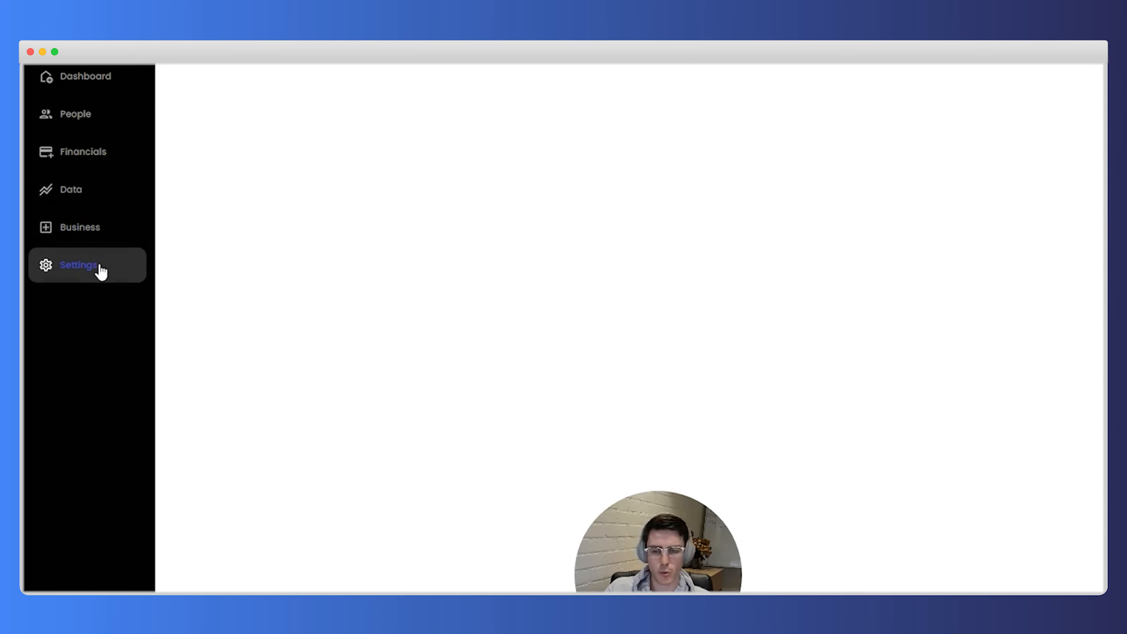
left_click(93, 227)
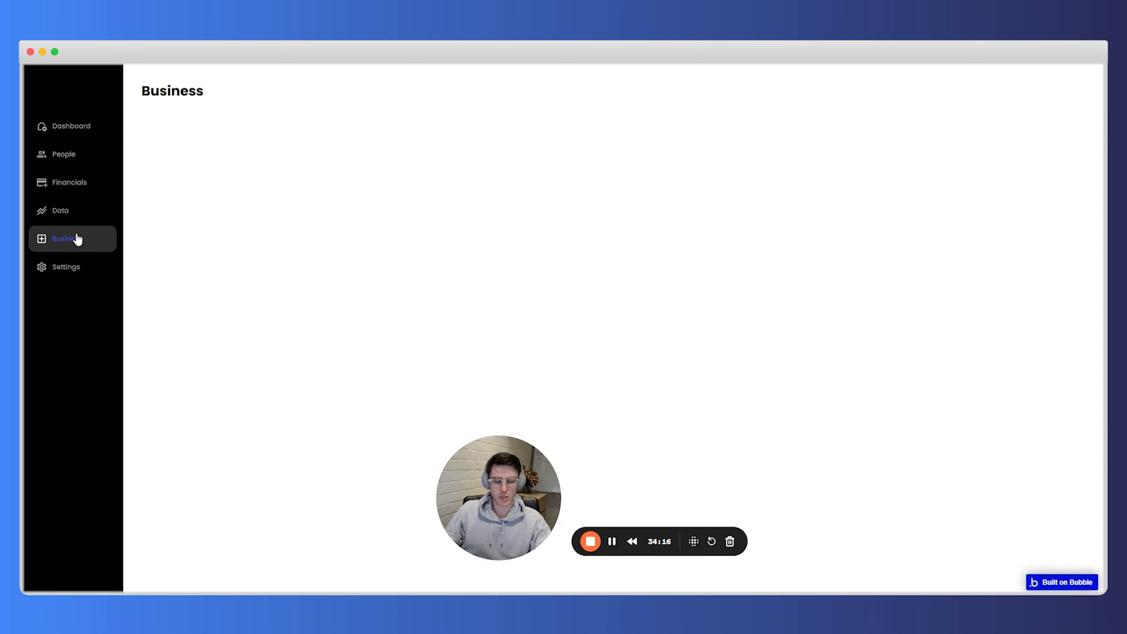
Step: Return to the editor and rename the Dashboard option of the Example Page Menu option set to Home
left_click(148, 52)
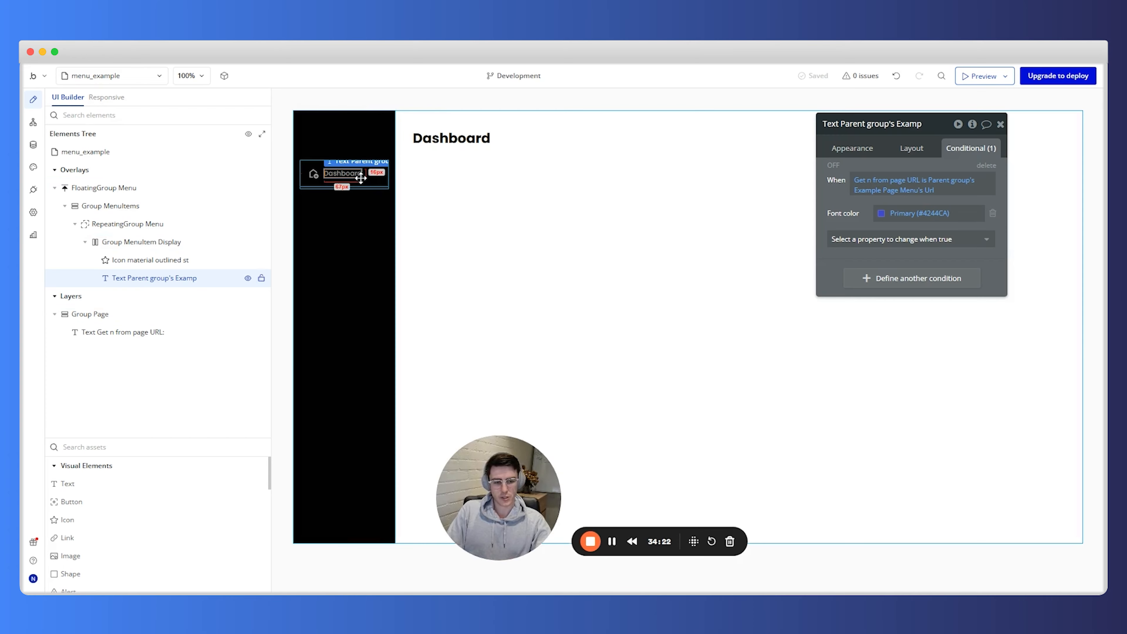
left_click(35, 147)
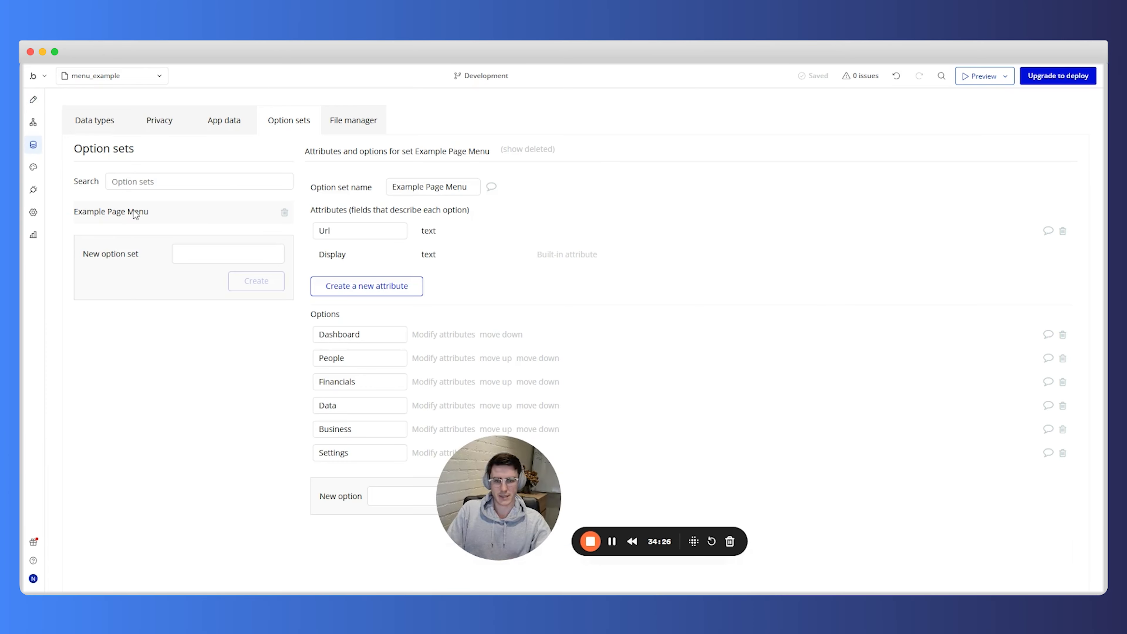
left_click_drag(361, 334, 306, 345)
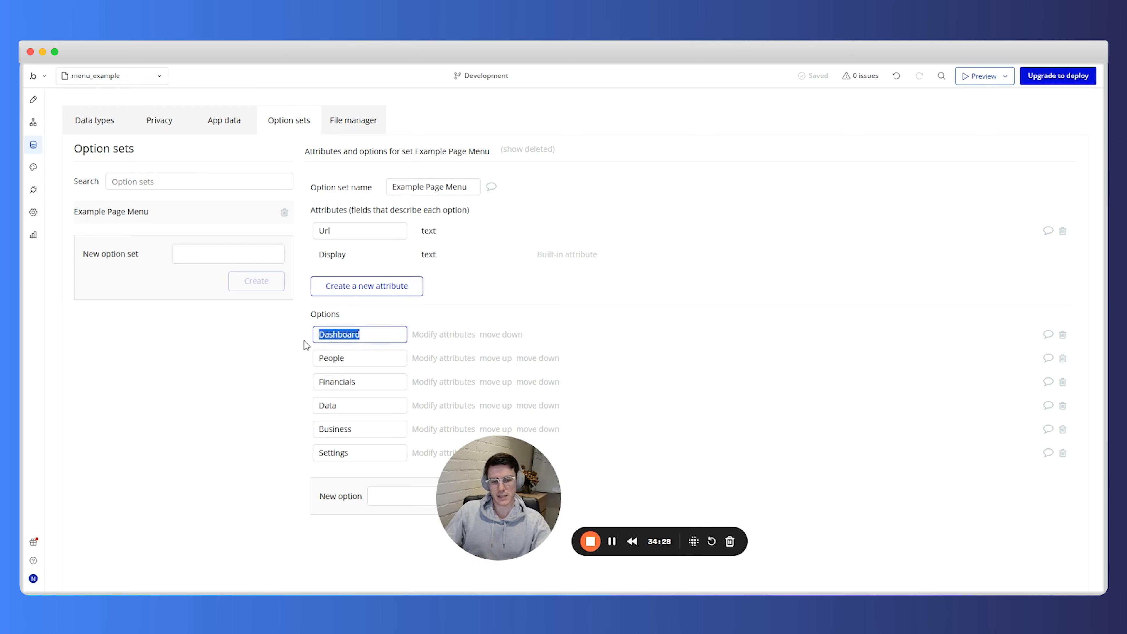
type("Home")
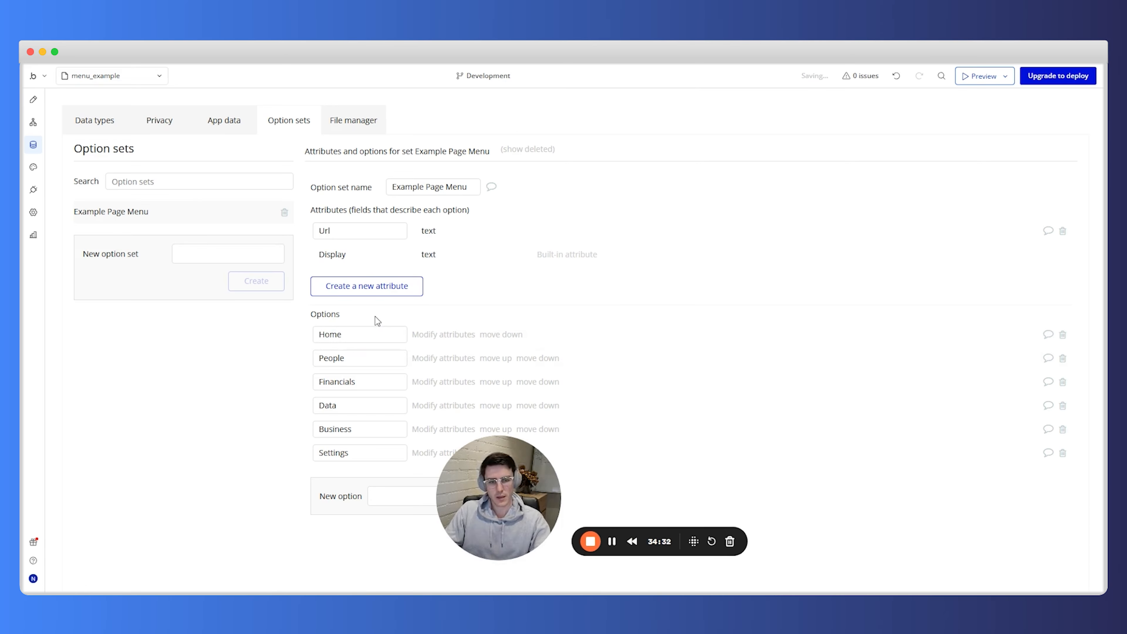
Step: Refresh the page preview and open the Home item to check the renamed option
left_click(377, 52)
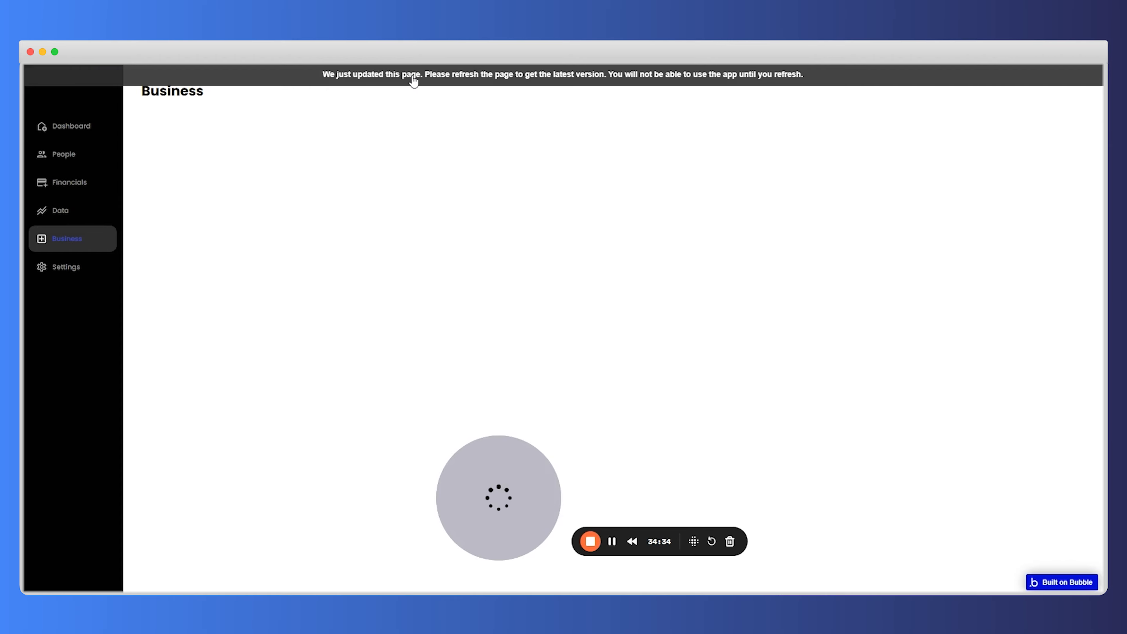
left_click(413, 76)
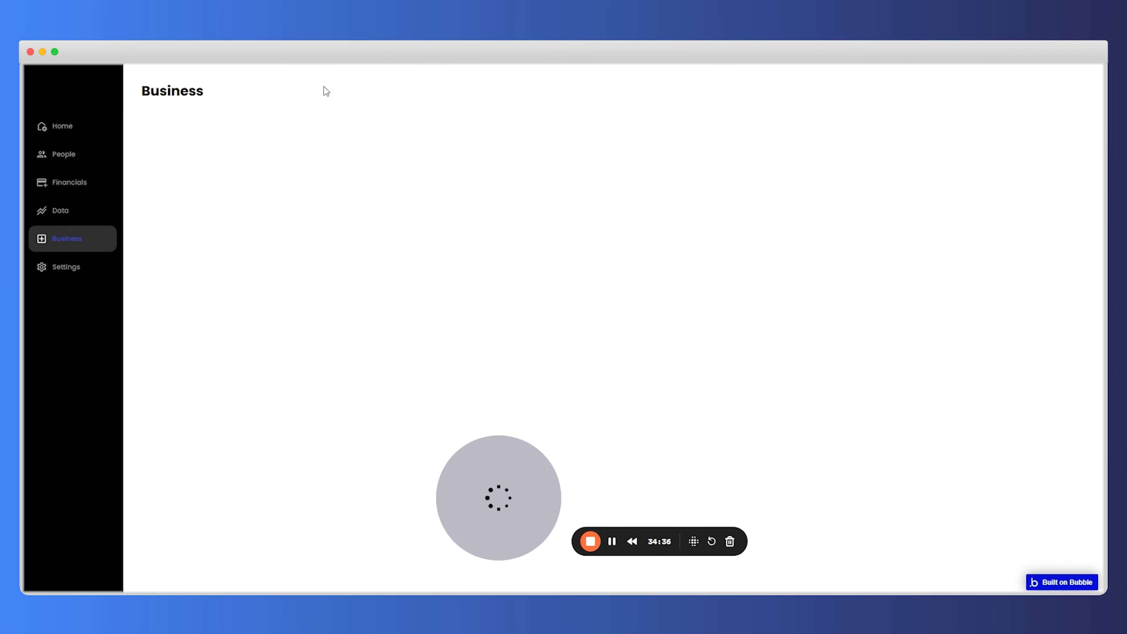
left_click(70, 130)
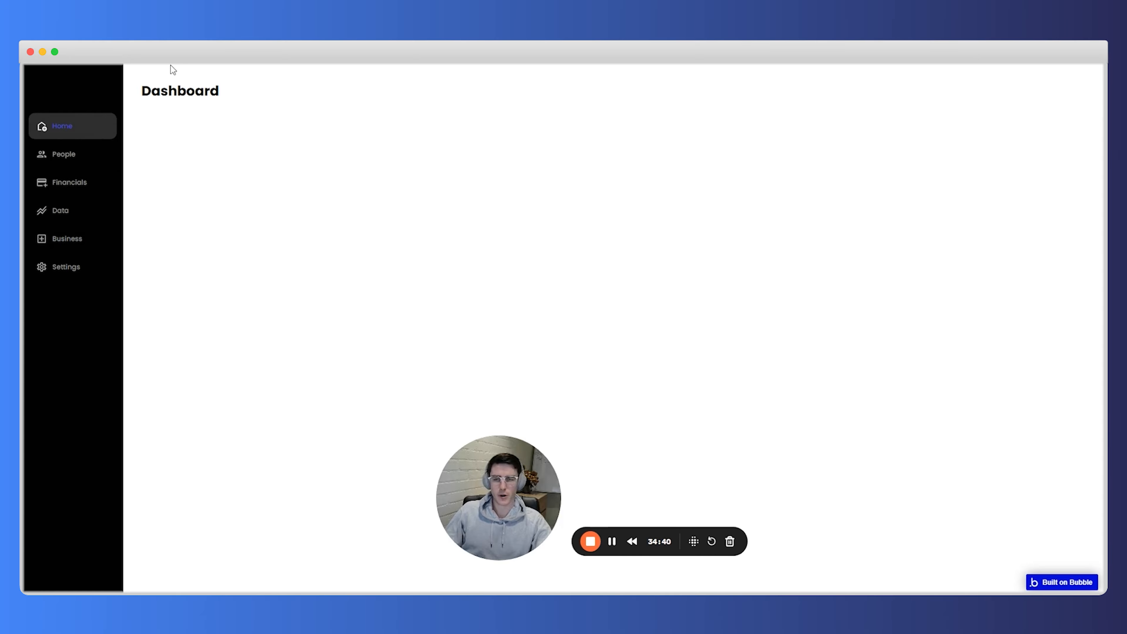
Step: Return to the editor, set the Home option's Url attribute to "home" and save it
left_click(203, 52)
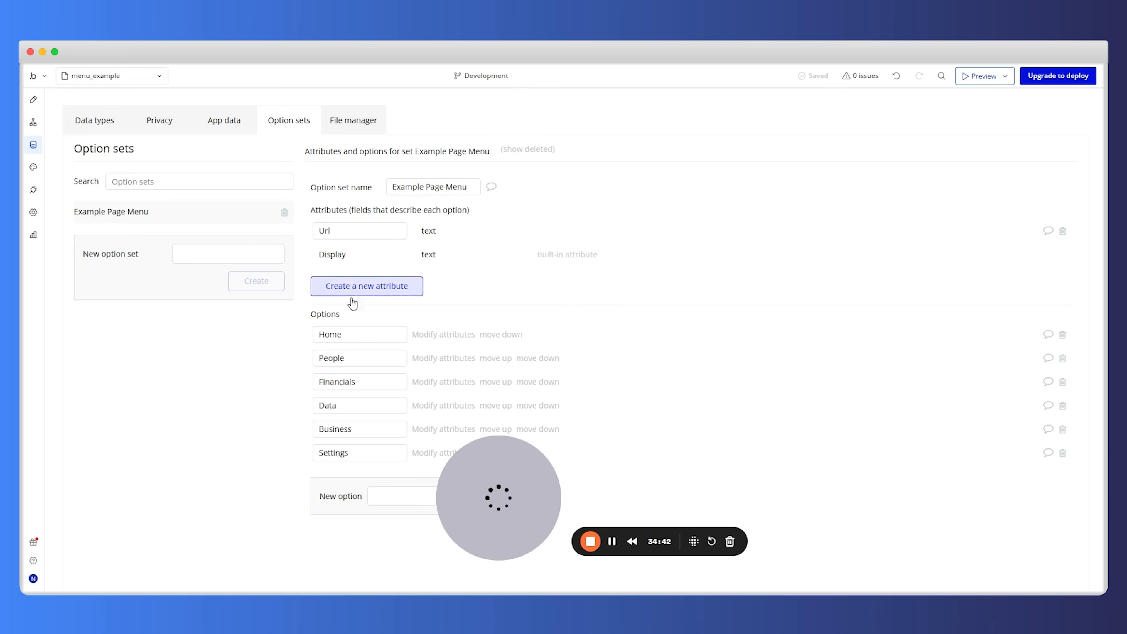
left_click(427, 337)
double_click(436, 129)
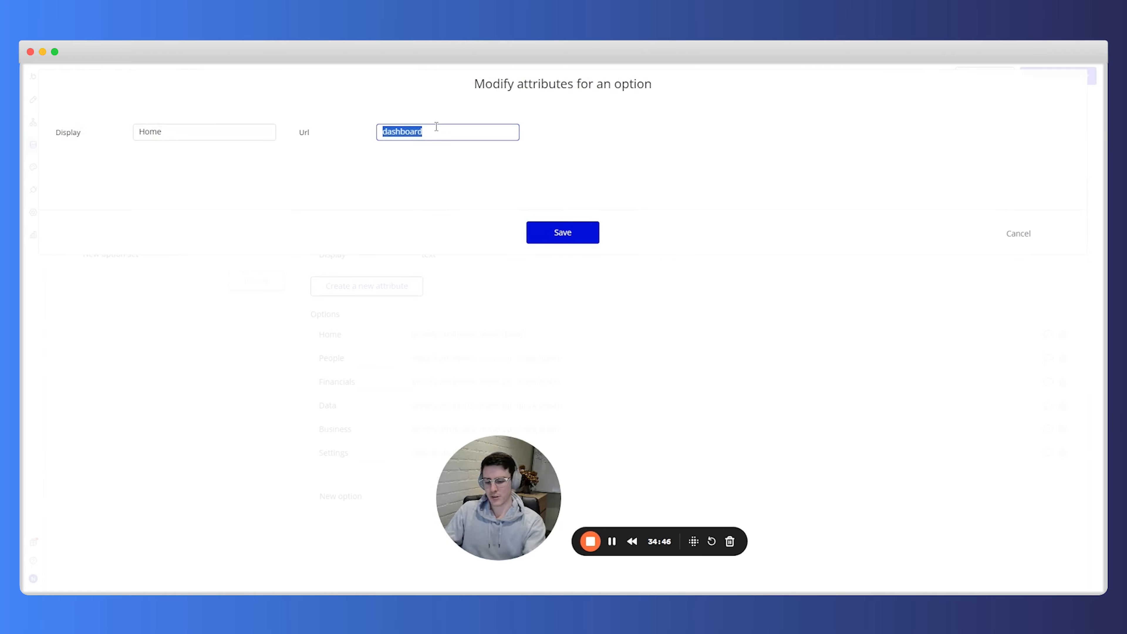
type("home")
left_click(555, 228)
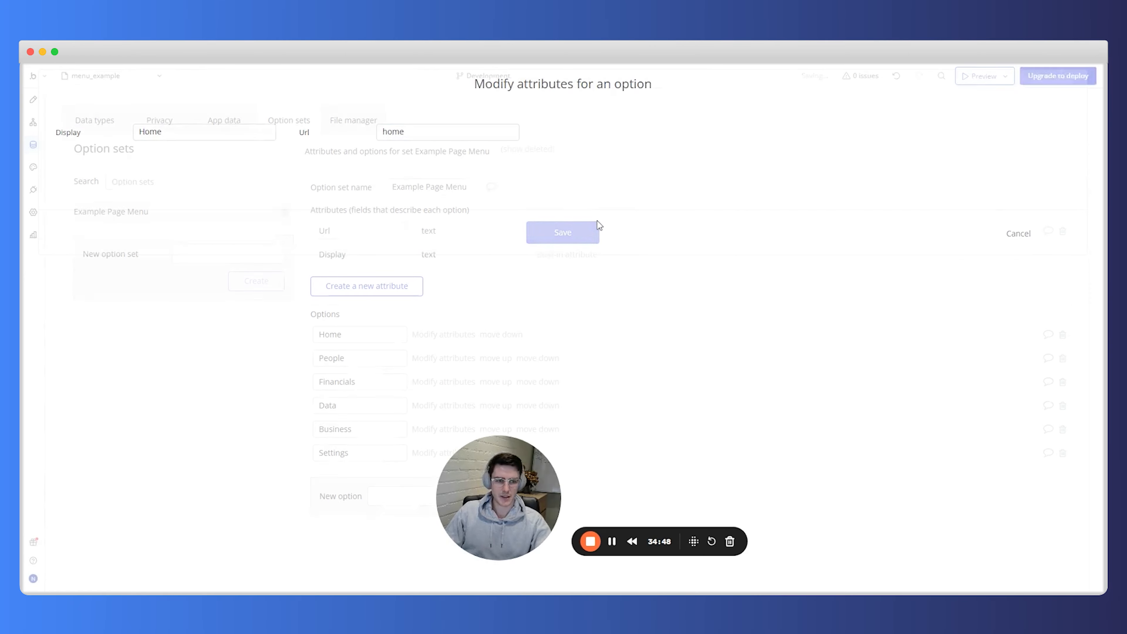
Step: Refresh the page preview and open the Home, People and Financials items to check the updated URL navigation
left_click(284, 49)
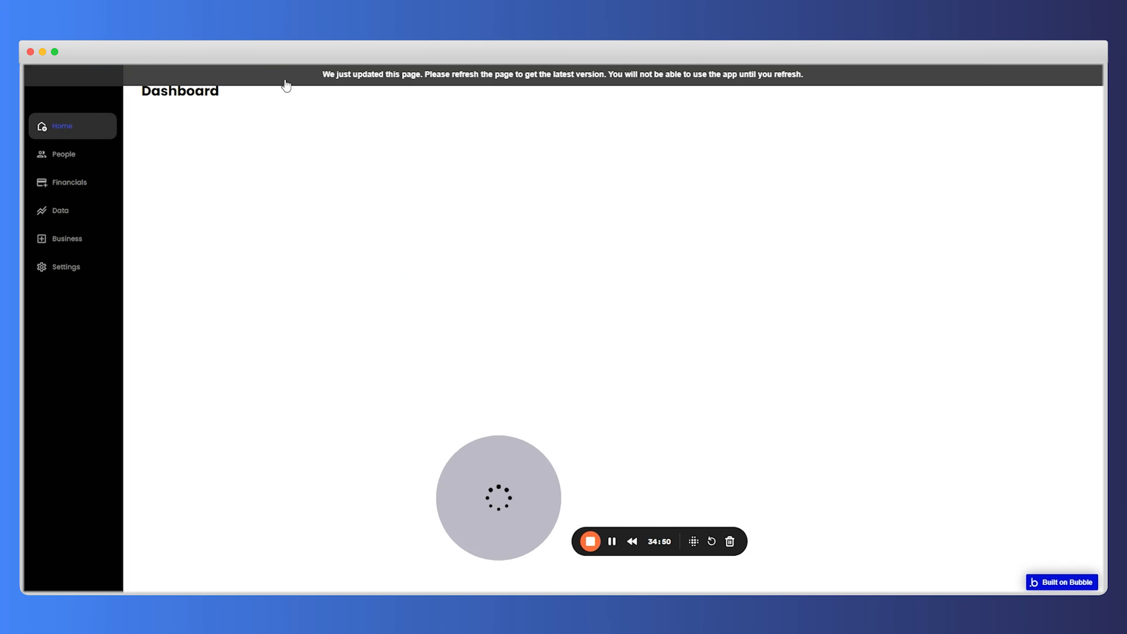
left_click(57, 130)
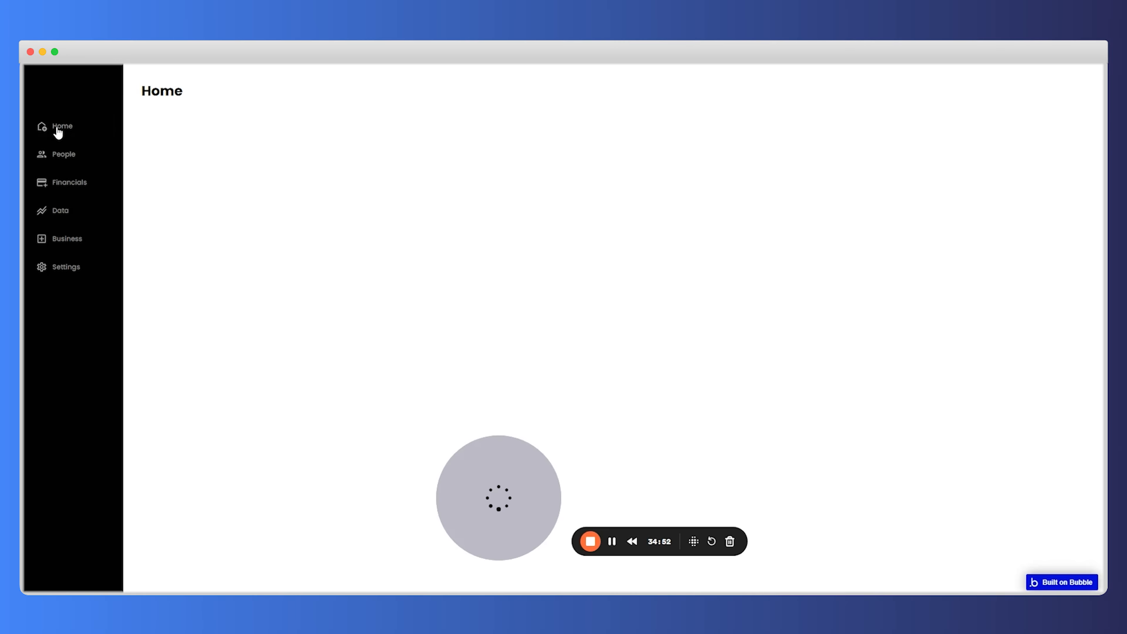
left_click(74, 164)
left_click(73, 194)
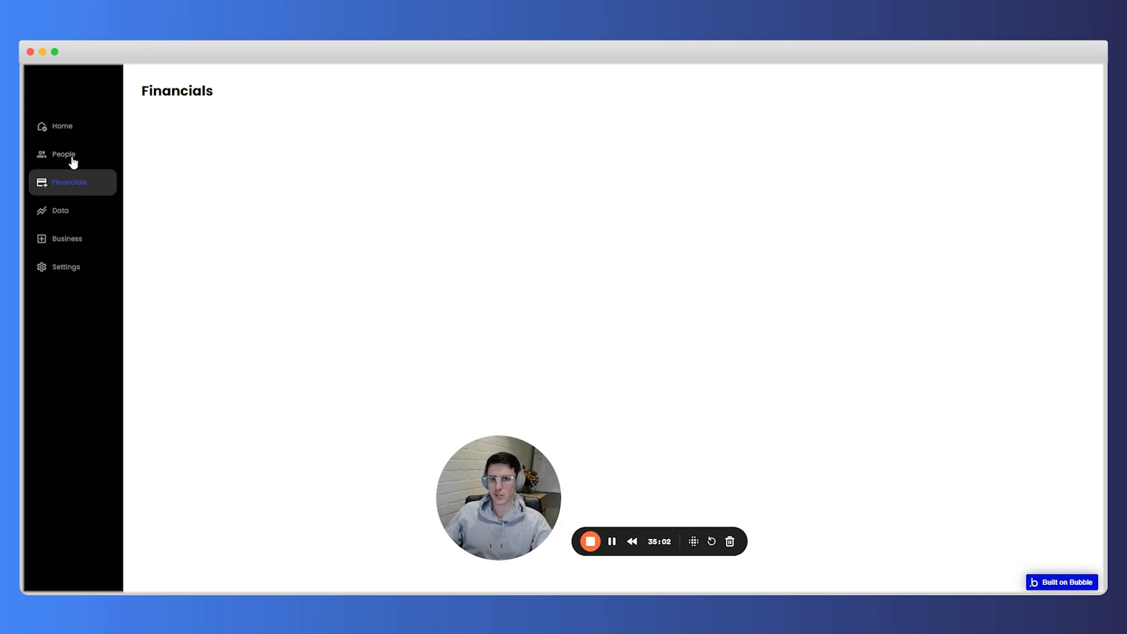
Step: Return to the editor and examine the menu item's Go to page workflow action and Group MenuItem Display's URL condition
key("ctrl+shift+Tab")
left_click(33, 123)
left_click(130, 226)
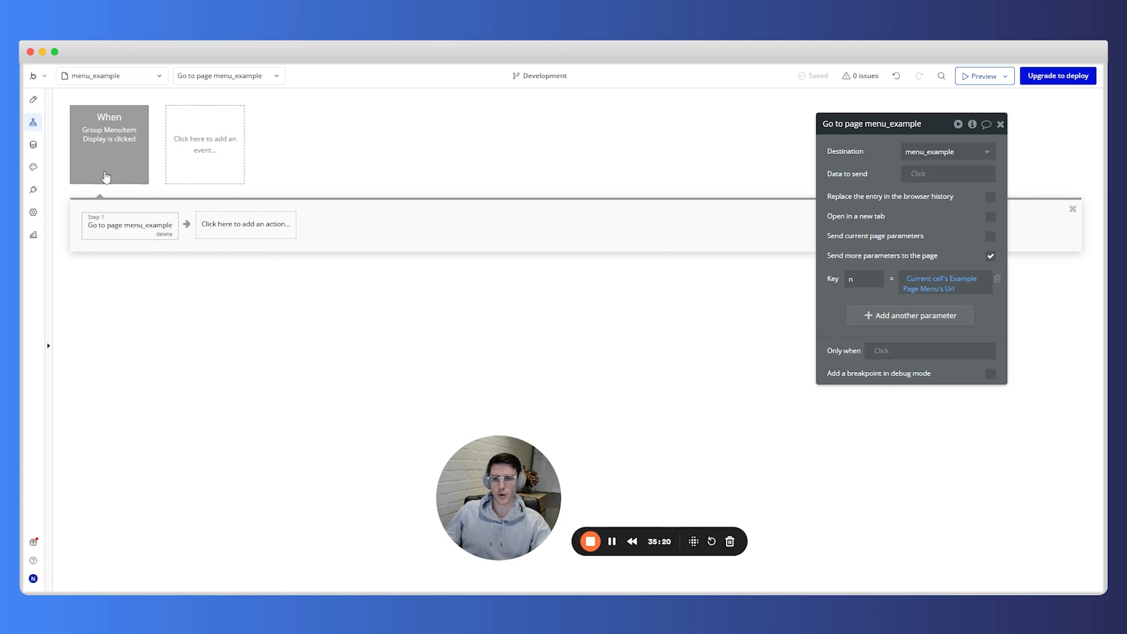
left_click(34, 100)
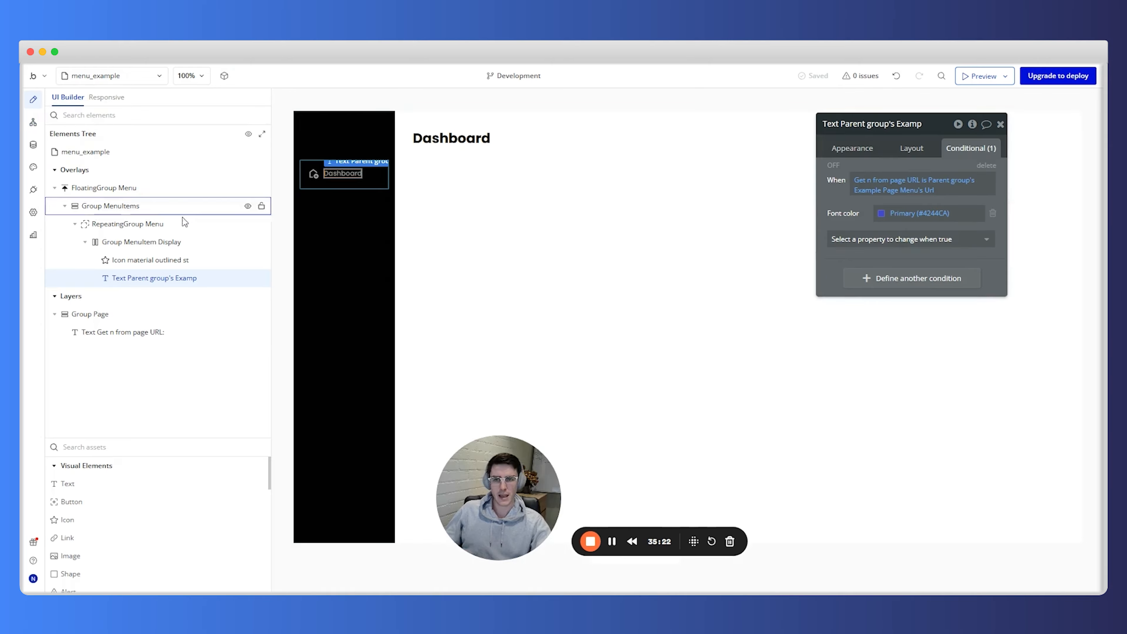
left_click(371, 183)
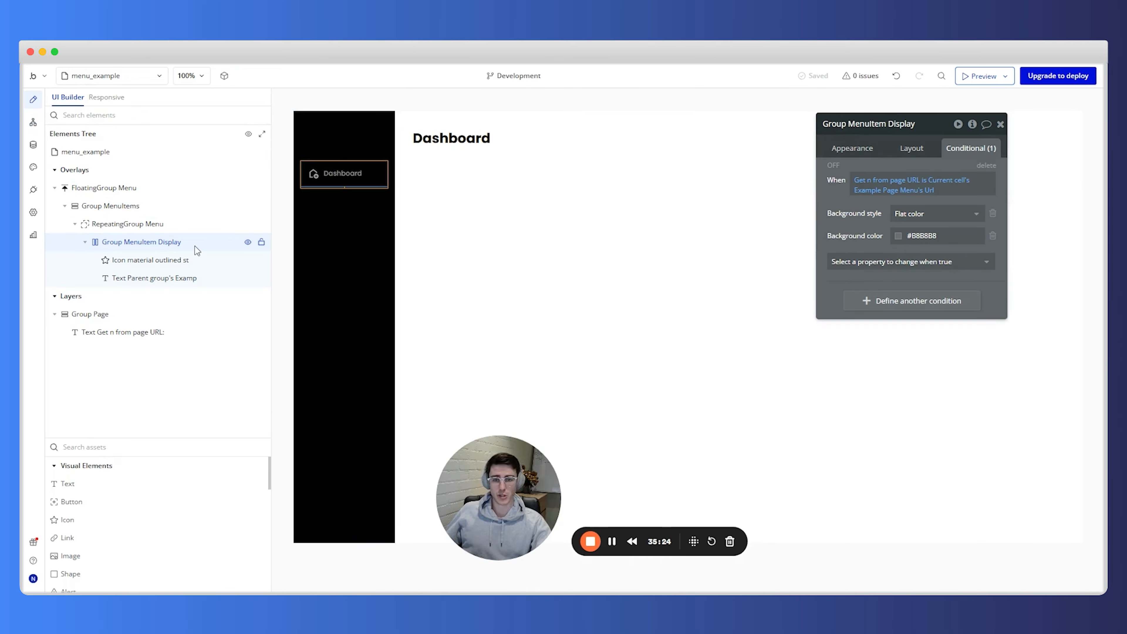
mouse_move(194, 246)
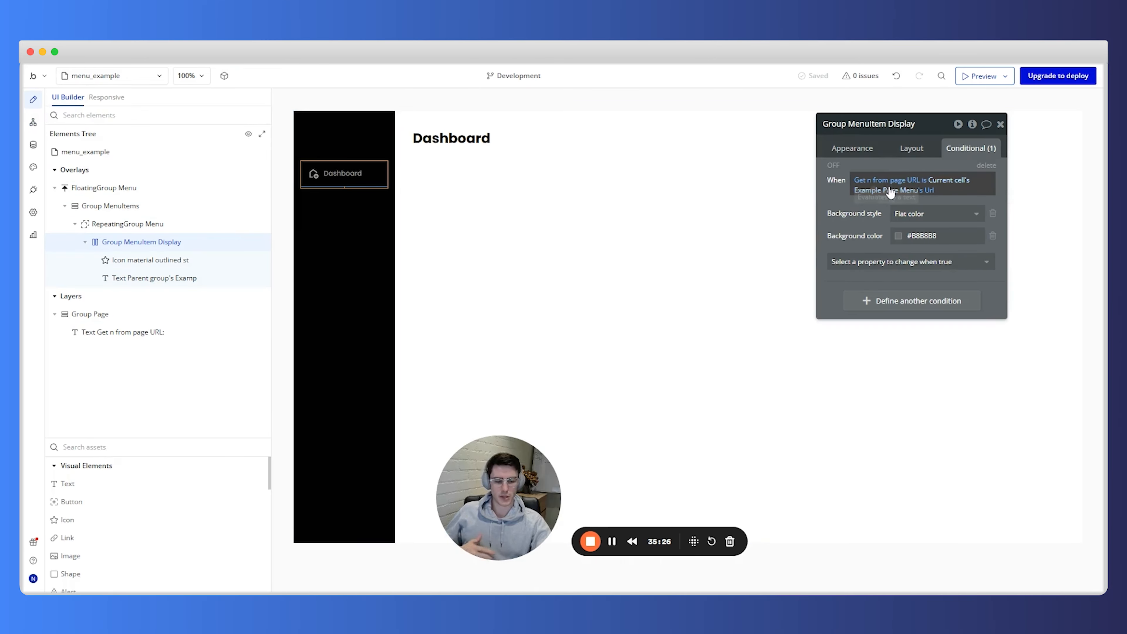
left_click(875, 192)
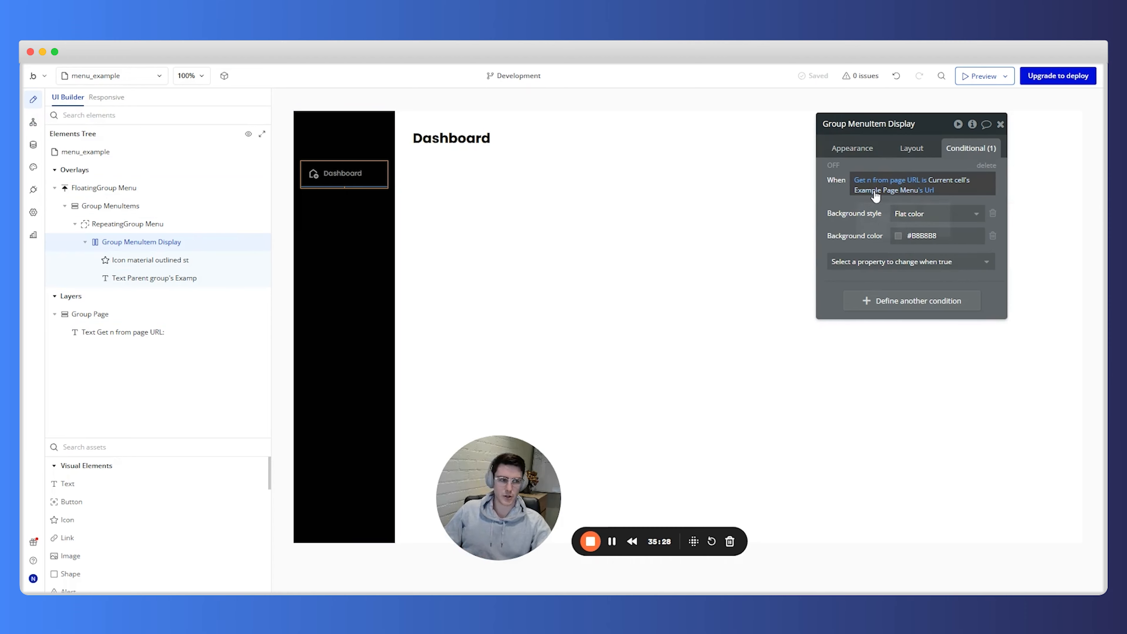